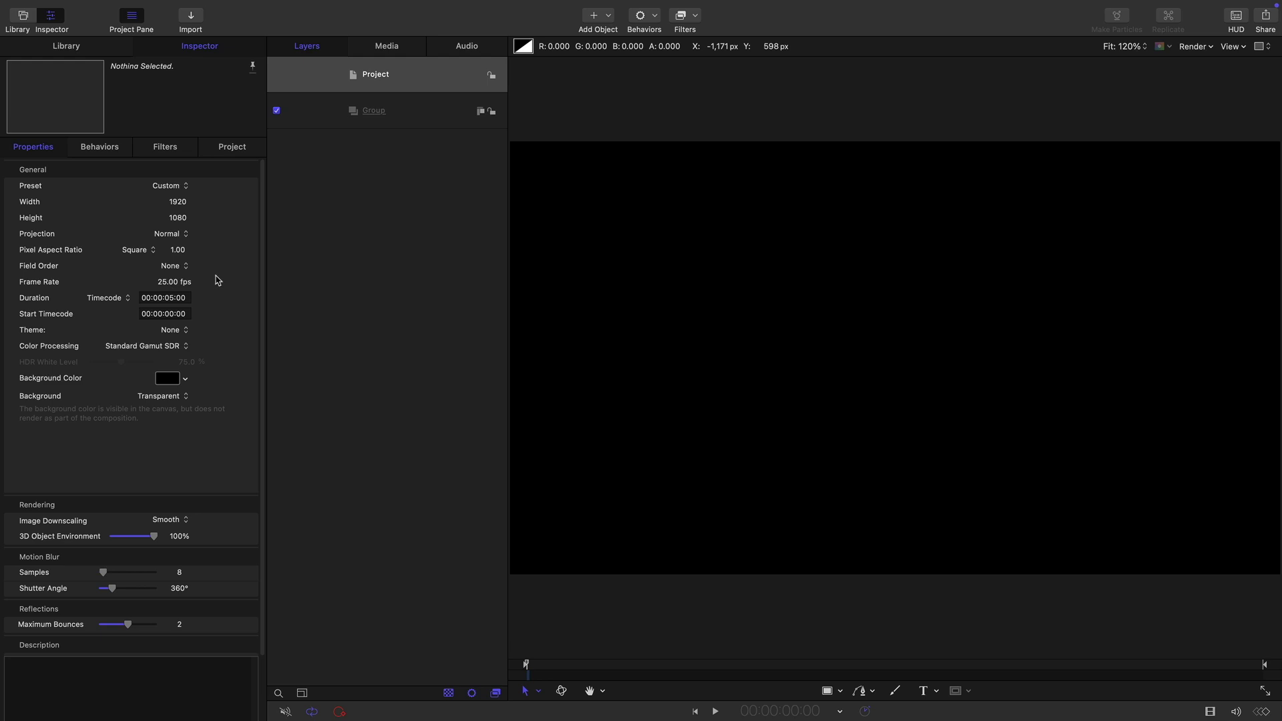
Add a Color Solid generator to the empty group and set its color to black.
{"action": "left_click", "coordinate": [400, 112]}
{"action": "left_click", "coordinate": [43, 46]}
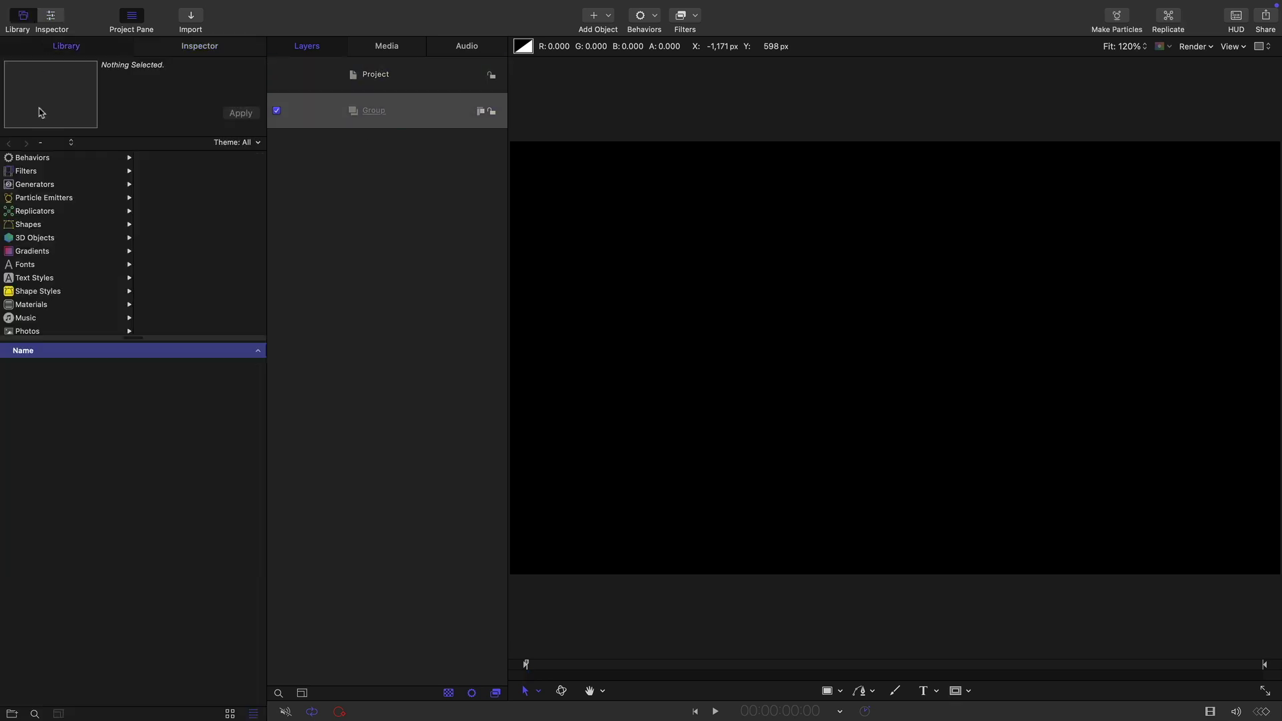
{"action": "left_click", "coordinate": [47, 186]}
{"action": "left_click", "coordinate": [178, 171]}
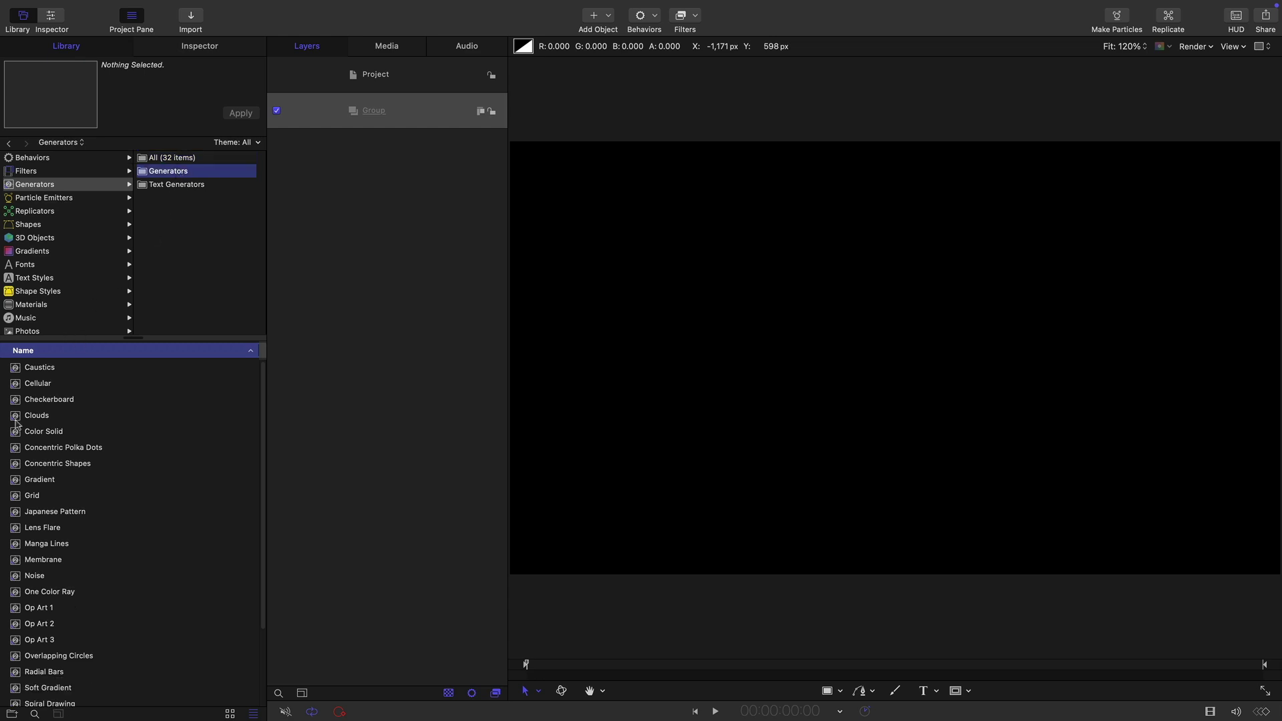
{"action": "left_click_drag", "start_coordinate": [13, 435], "coordinate": [372, 111]}
{"action": "left_click", "coordinate": [196, 52]}
{"action": "left_click", "coordinate": [181, 234]}
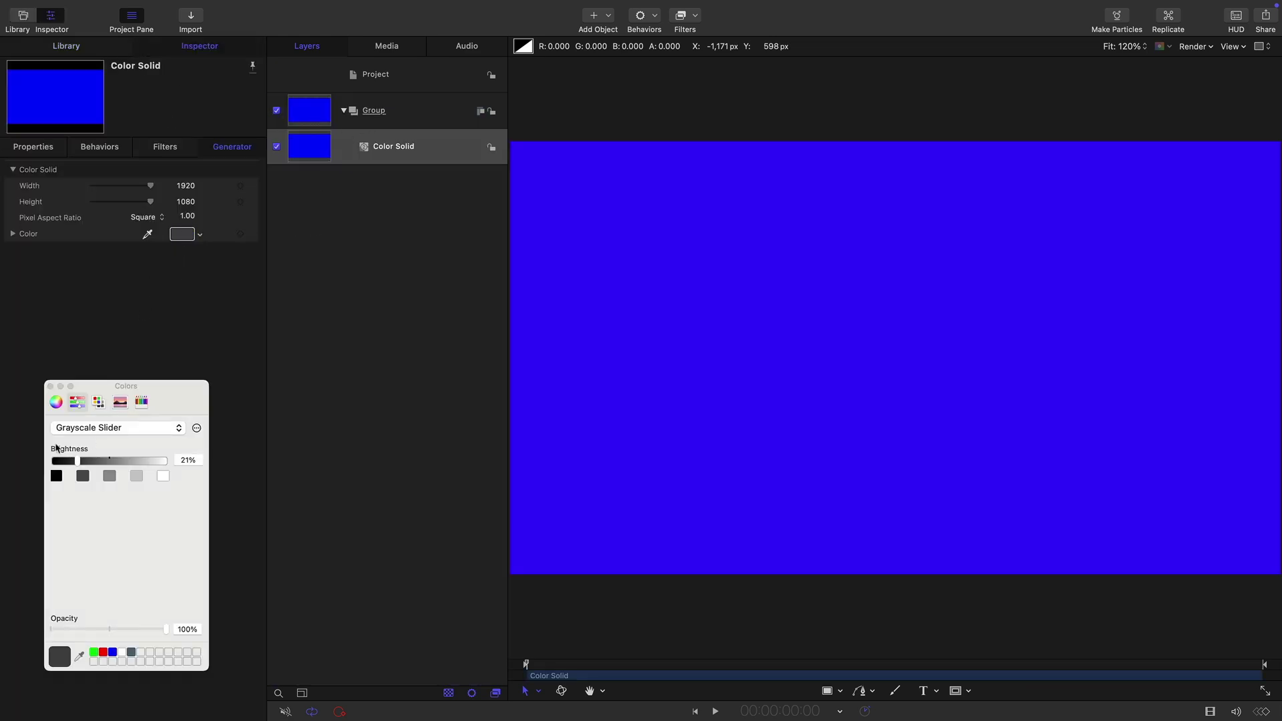
{"action": "left_click", "coordinate": [57, 476]}
Create a new group above the color solid's group and add a text object reading "2025" to it.
{"action": "left_click", "coordinate": [375, 74]}
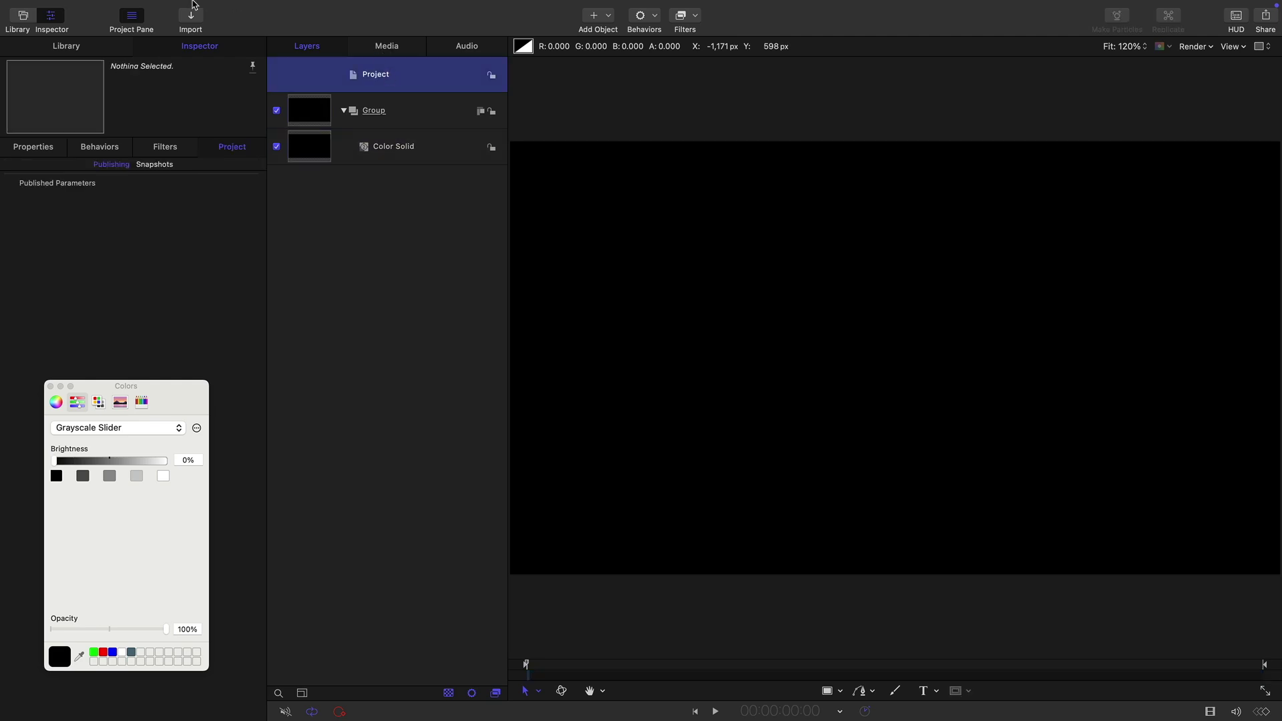
{"action": "left_click", "coordinate": [196, 5]}
{"action": "left_click", "coordinate": [199, 26]}
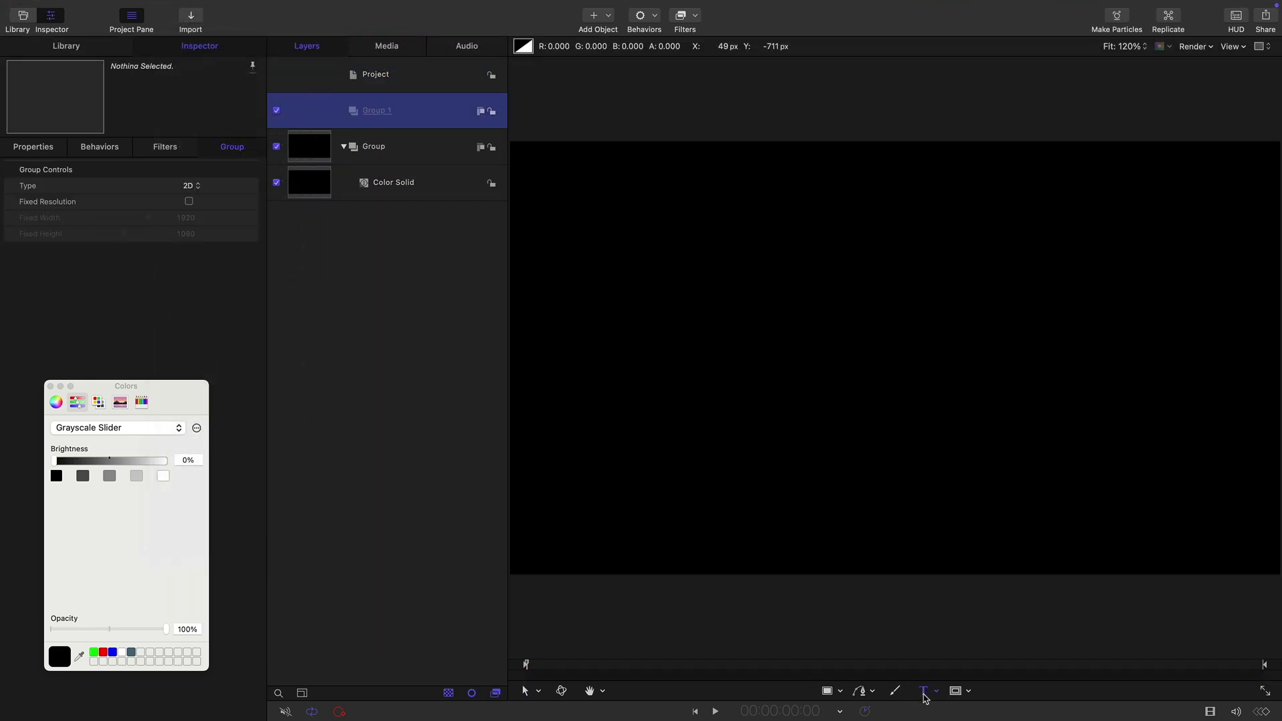
{"action": "left_click", "coordinate": [751, 307]}
{"action": "type", "text": "2025"}
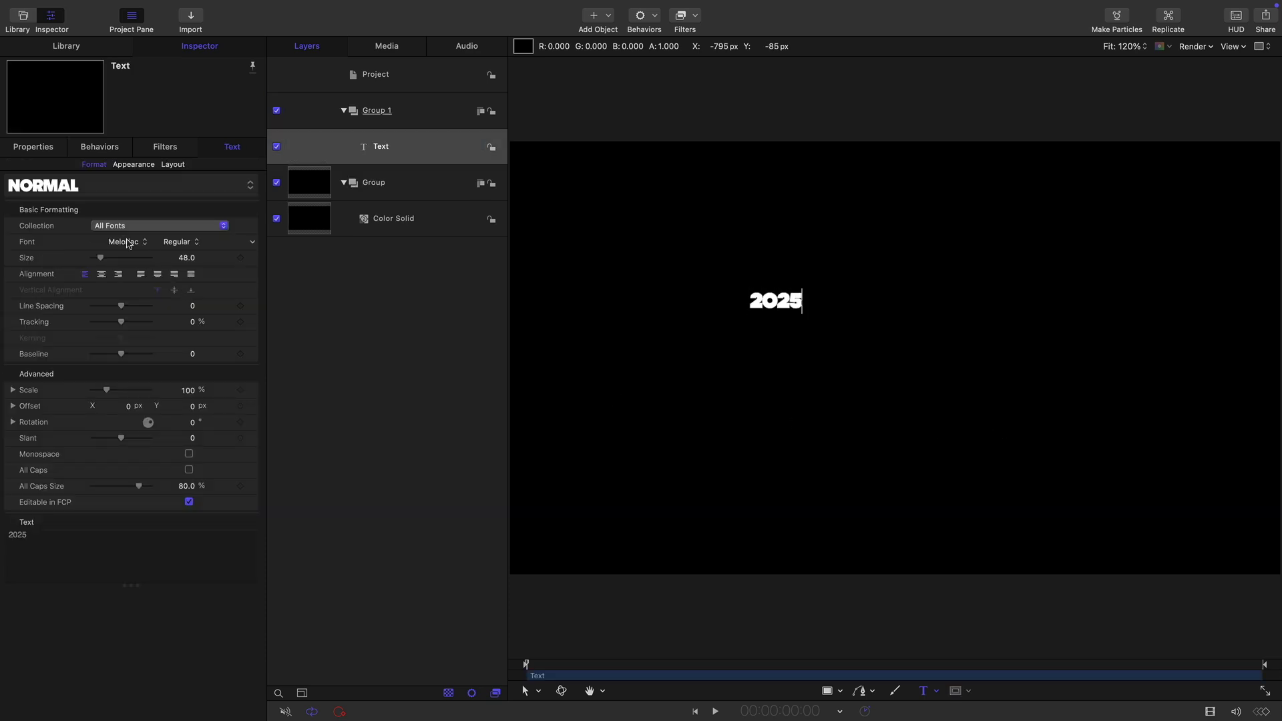
Center-align the 2025 text and set its size to 360.
{"action": "left_click", "coordinate": [102, 274]}
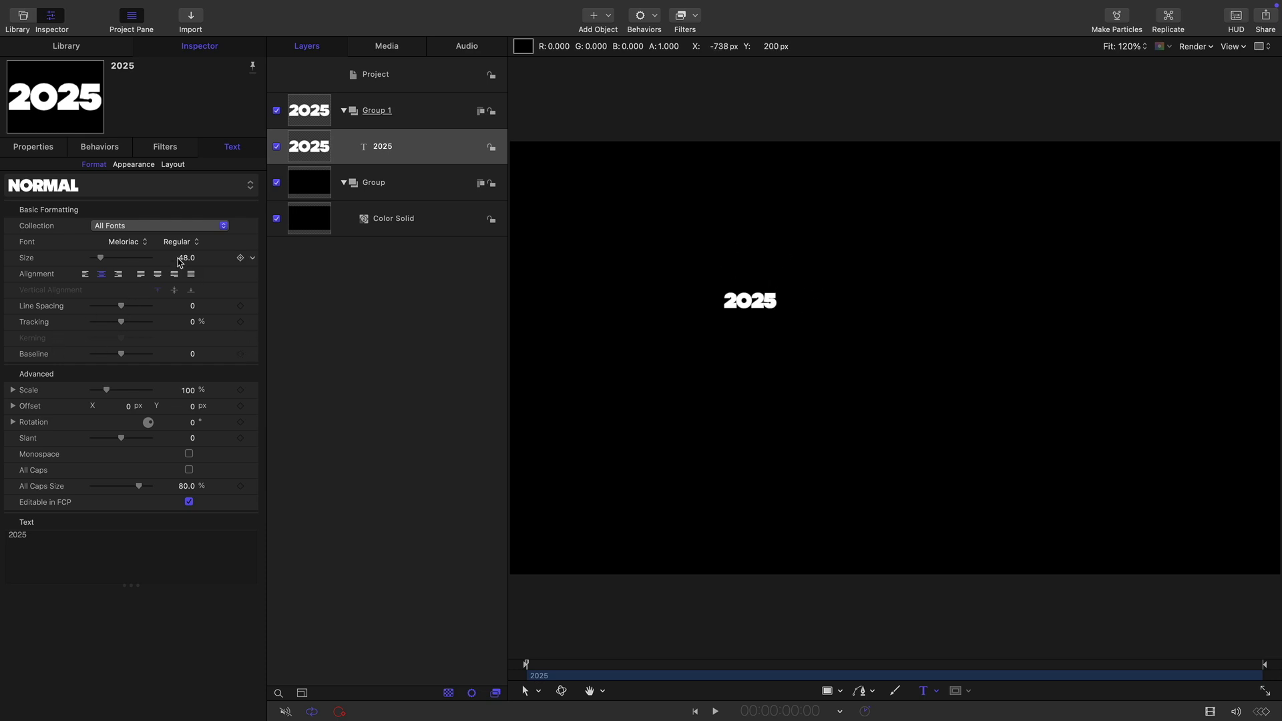
{"action": "double_click", "coordinate": [184, 259]}
{"action": "type", "text": "360"}
{"action": "key", "text": "Return"}
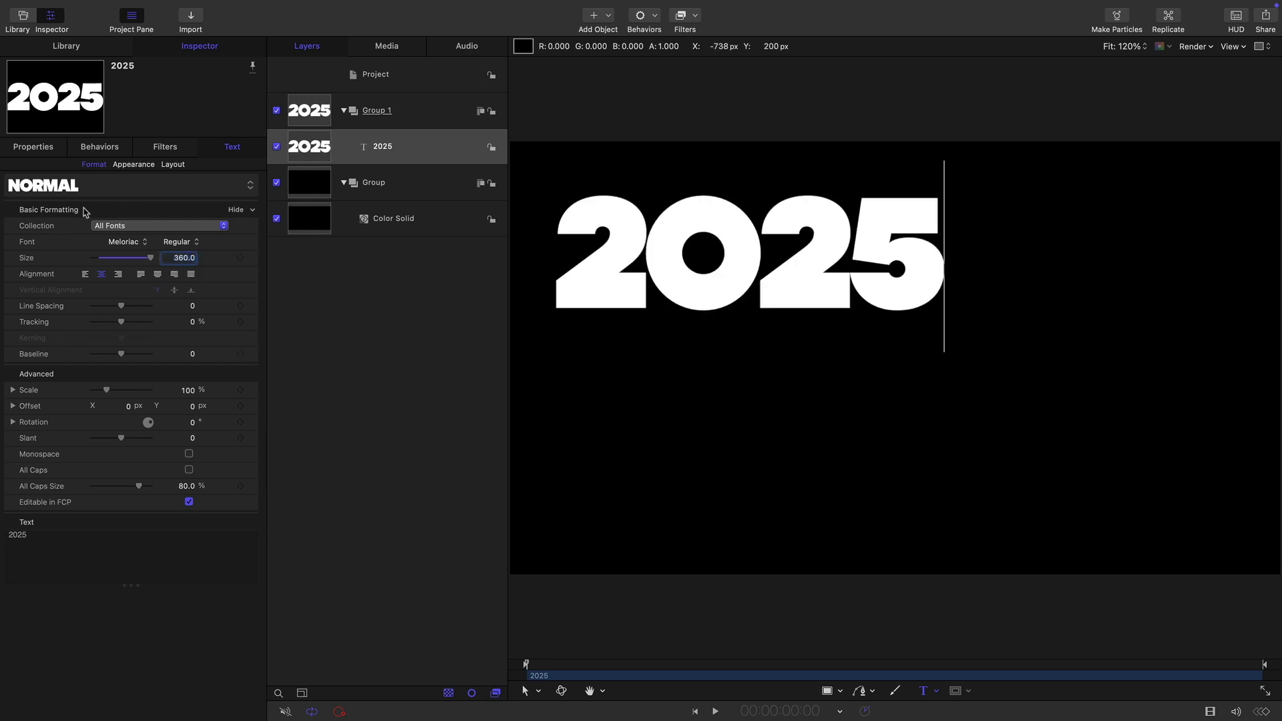
Reset the 2025 text's transform parameters so it returns to the canvas origin.
{"action": "left_click", "coordinate": [33, 146]}
{"action": "right_click", "coordinate": [123, 171]}
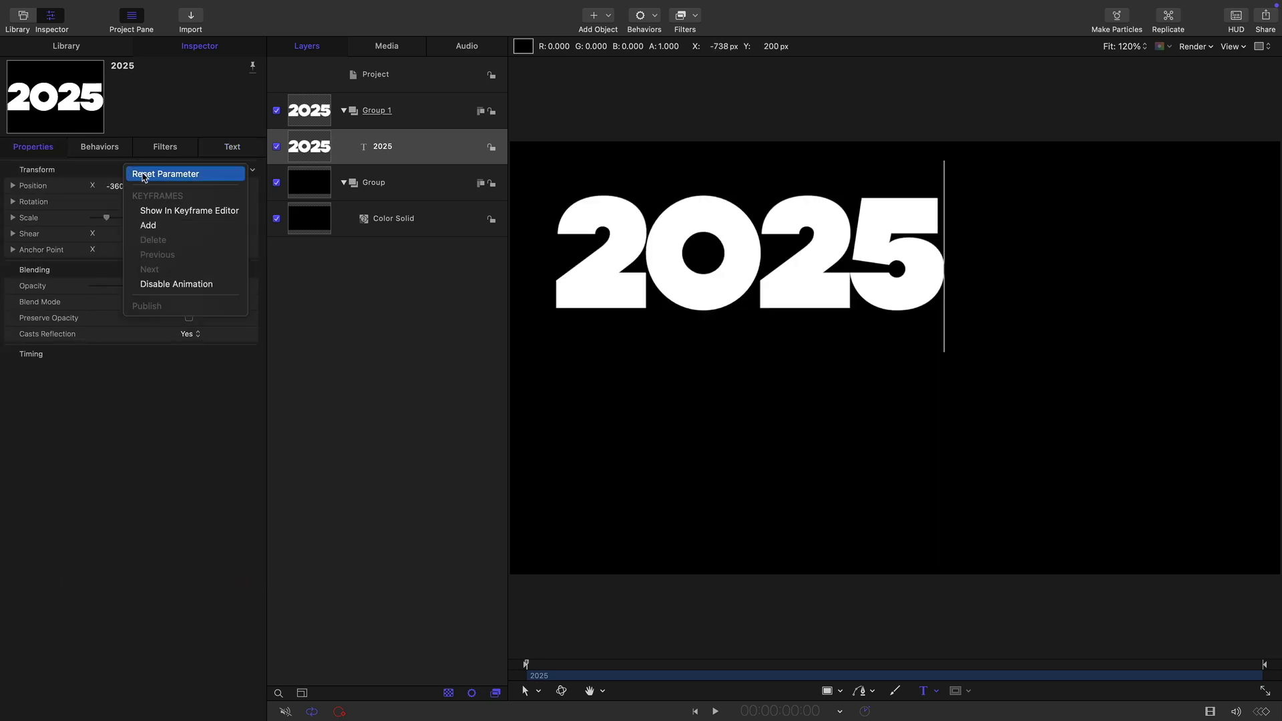
{"action": "left_click", "coordinate": [150, 174]}
Turn on the canvas overlays and show the grid.
{"action": "left_click", "coordinate": [1236, 48]}
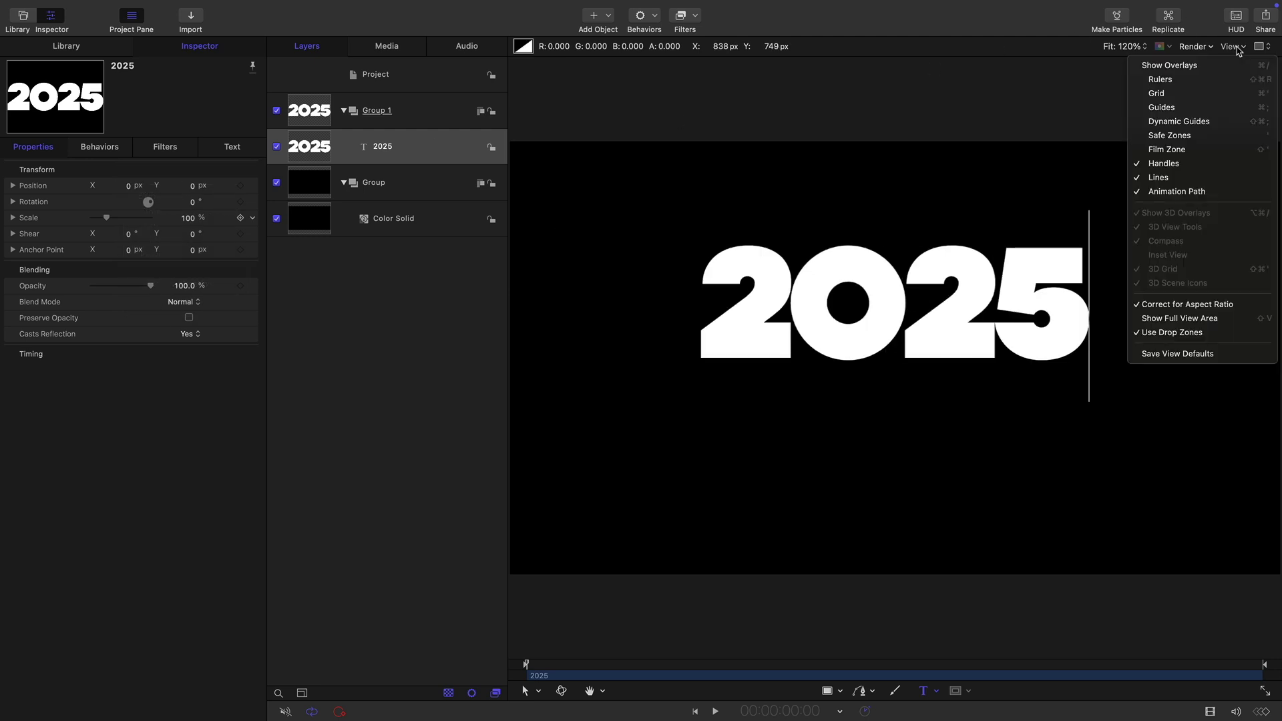
{"action": "left_click", "coordinate": [1229, 47]}
{"action": "left_click", "coordinate": [1228, 47]}
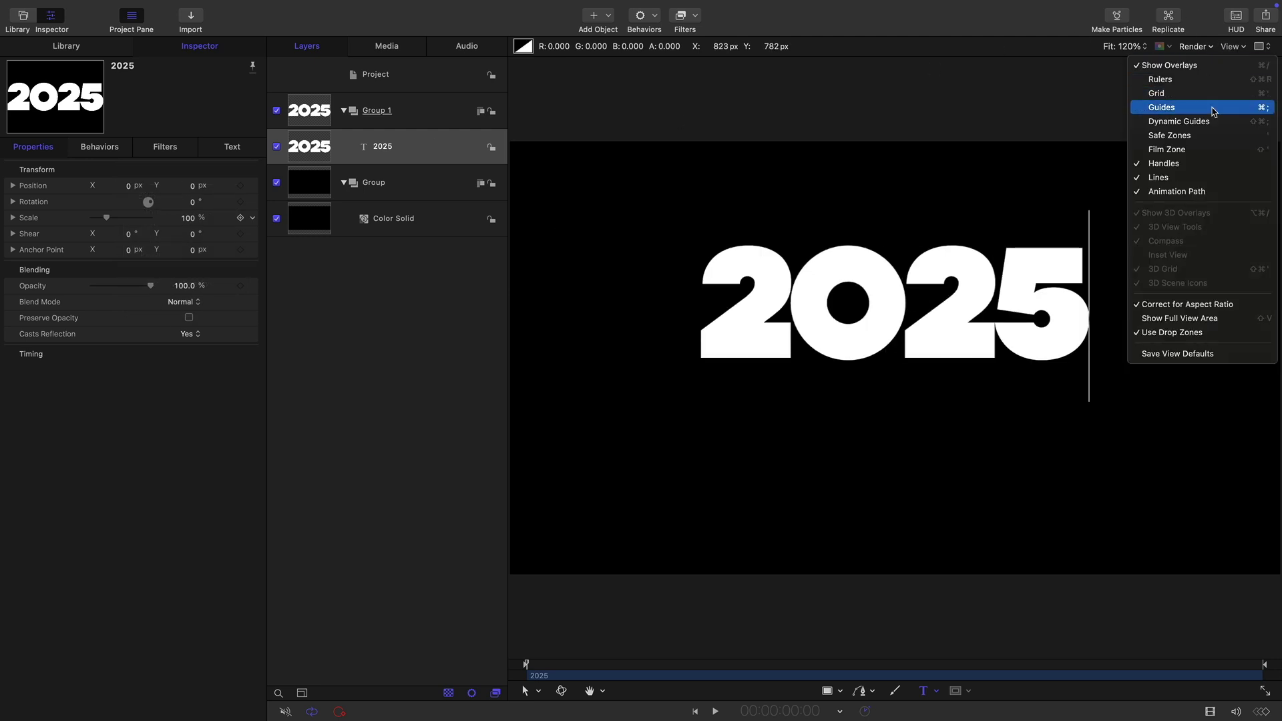
{"action": "left_click", "coordinate": [1212, 97]}
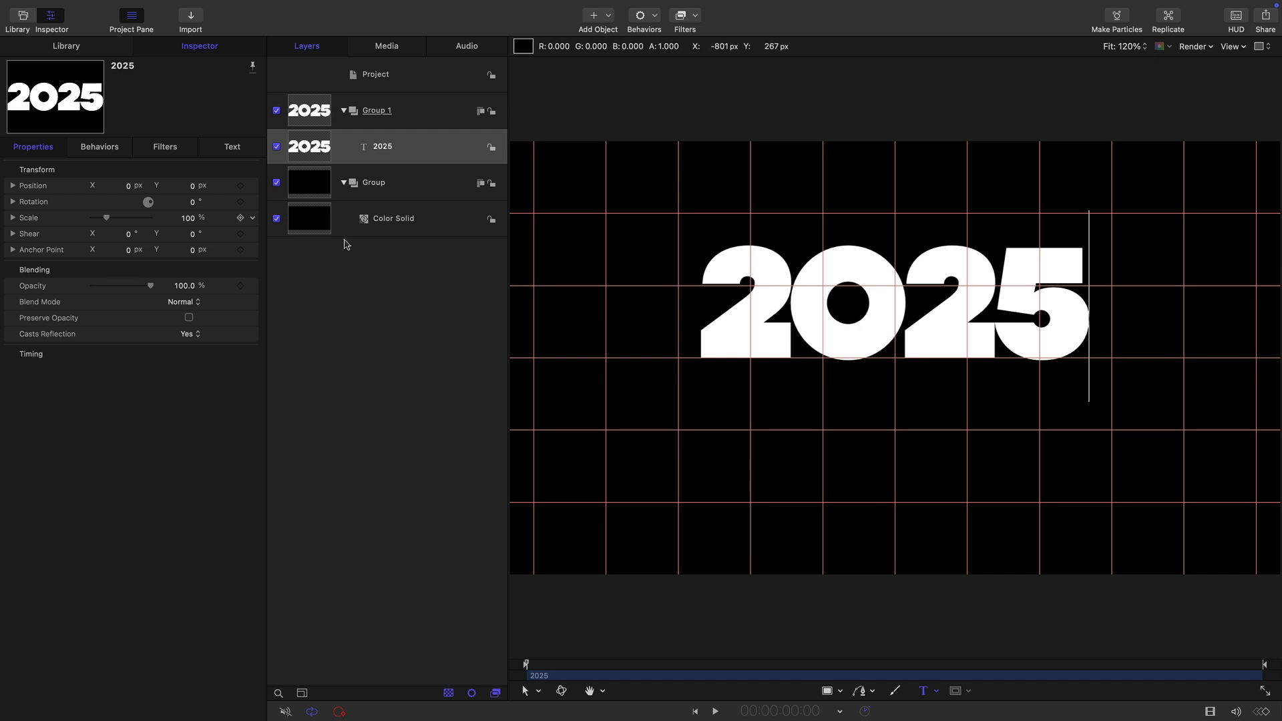
Set the 2025 text's baseline to -145 to center it vertically on the grid, and hide the overlays.
{"action": "left_click", "coordinate": [234, 147]}
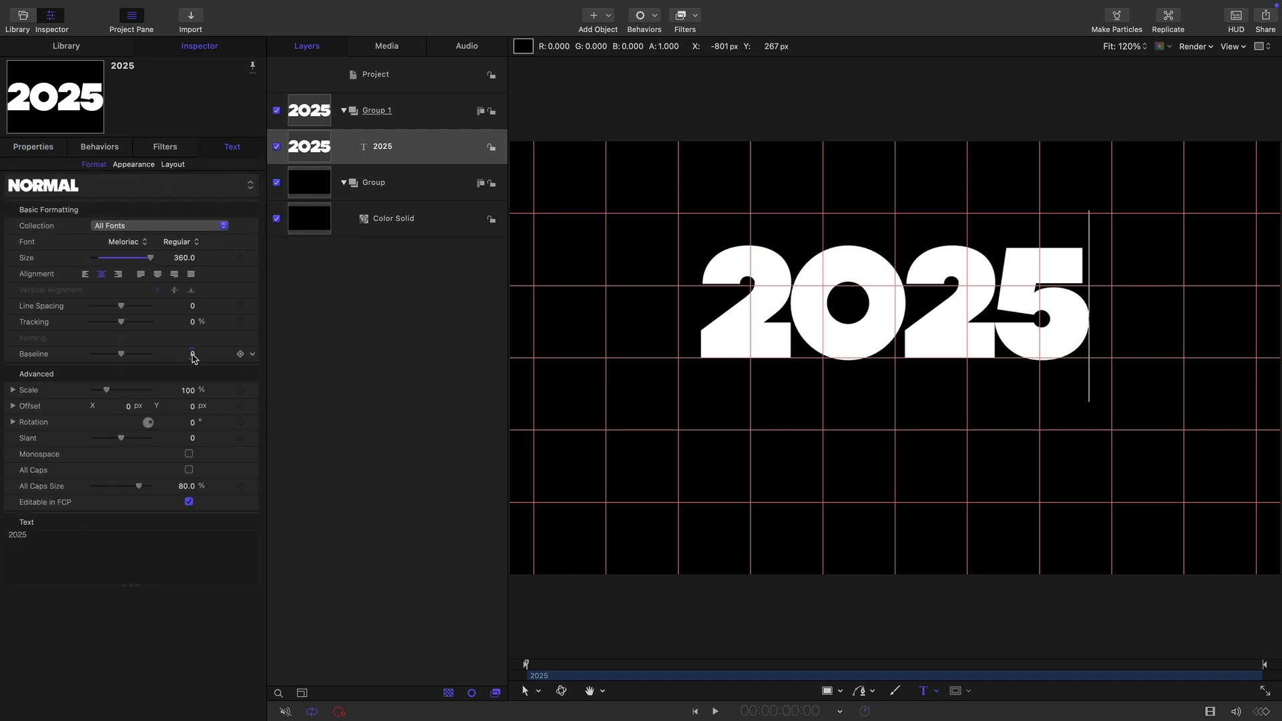
{"action": "left_click_drag", "start_coordinate": [195, 358], "coordinate": [192, 353]}
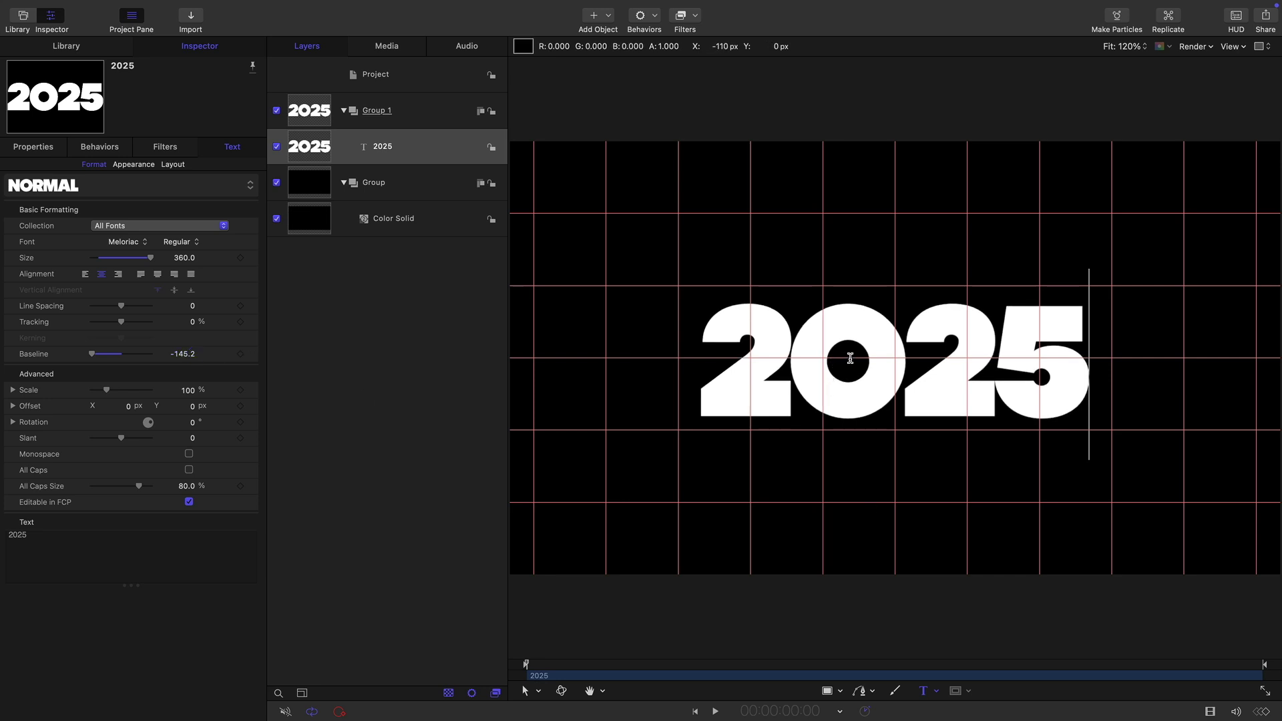
{"action": "left_click_drag", "start_coordinate": [180, 354], "coordinate": [181, 354]}
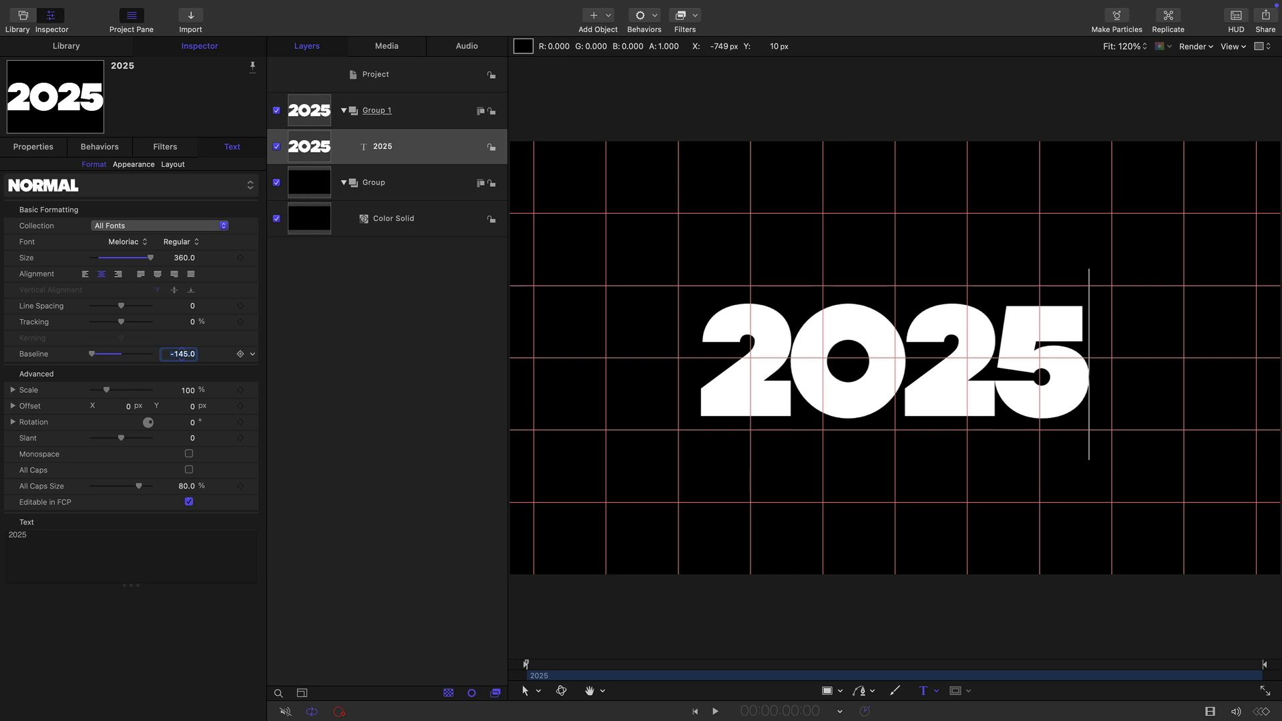
{"action": "left_click", "coordinate": [1233, 46]}
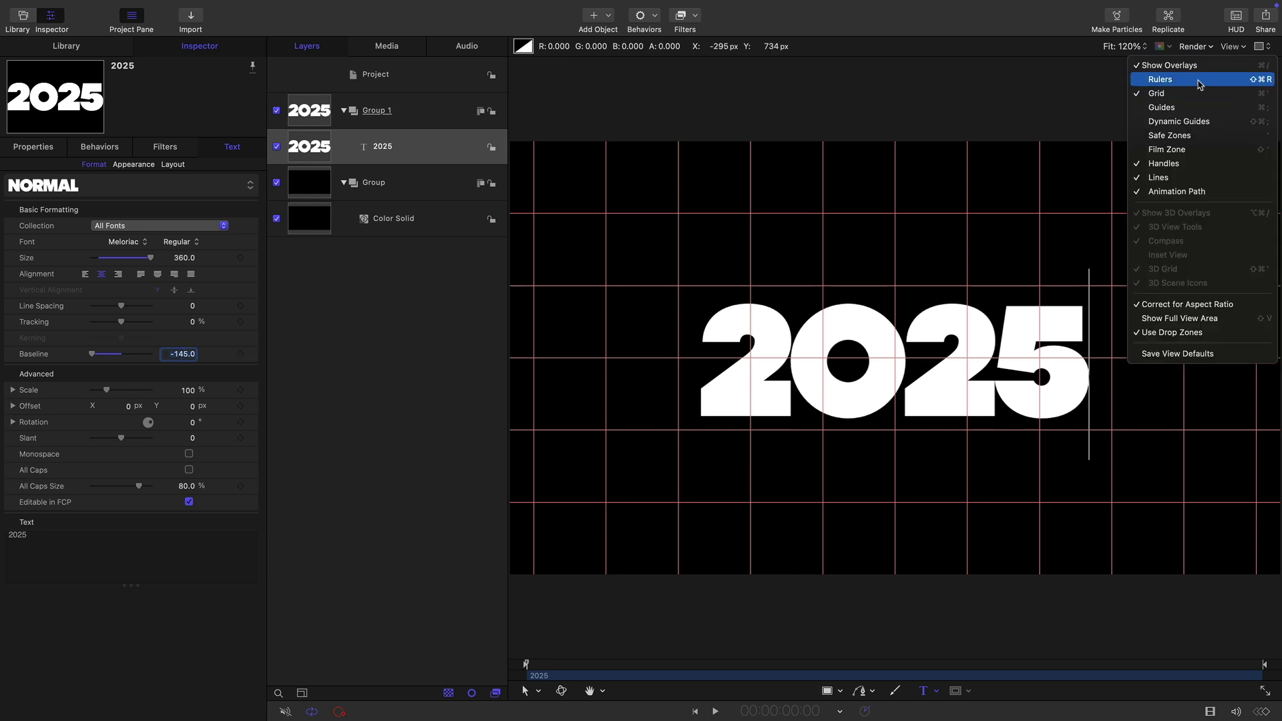
{"action": "left_click", "coordinate": [1170, 65]}
Collapse Group 1, which holds the 2025 text, and make a clone layer of it.
{"action": "left_click", "coordinate": [307, 110]}
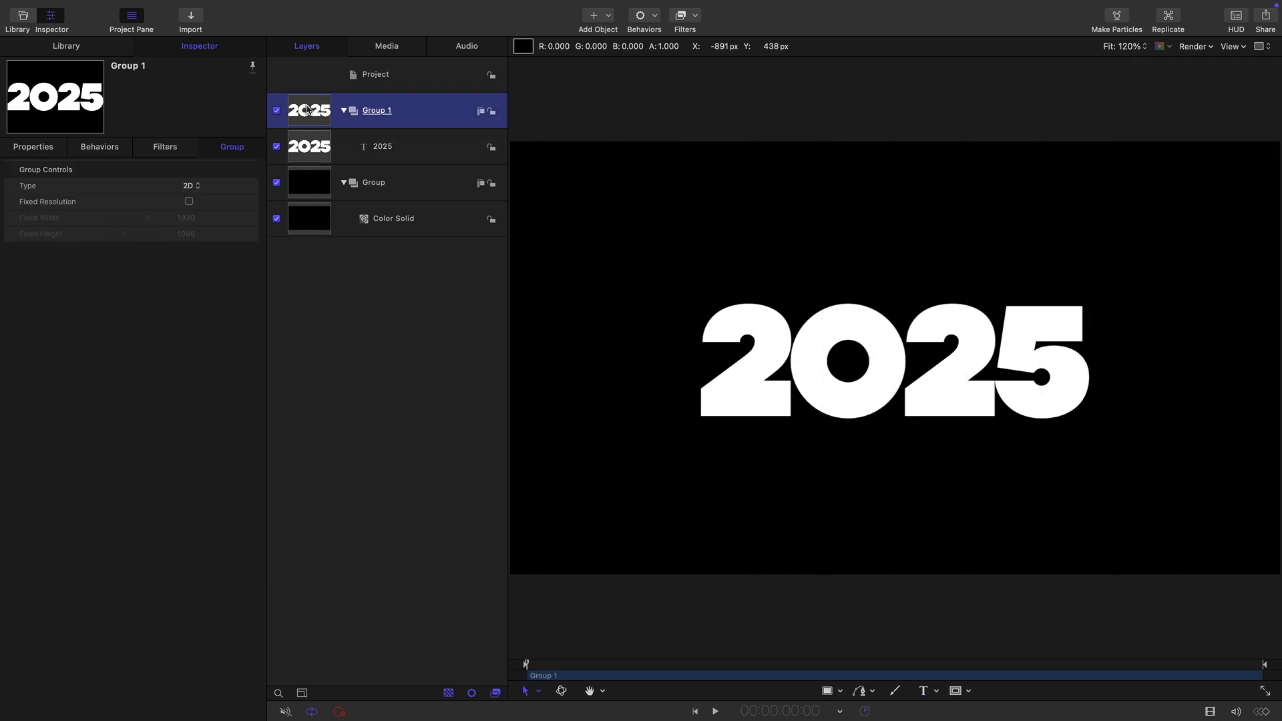
{"action": "left_click", "coordinate": [344, 111]}
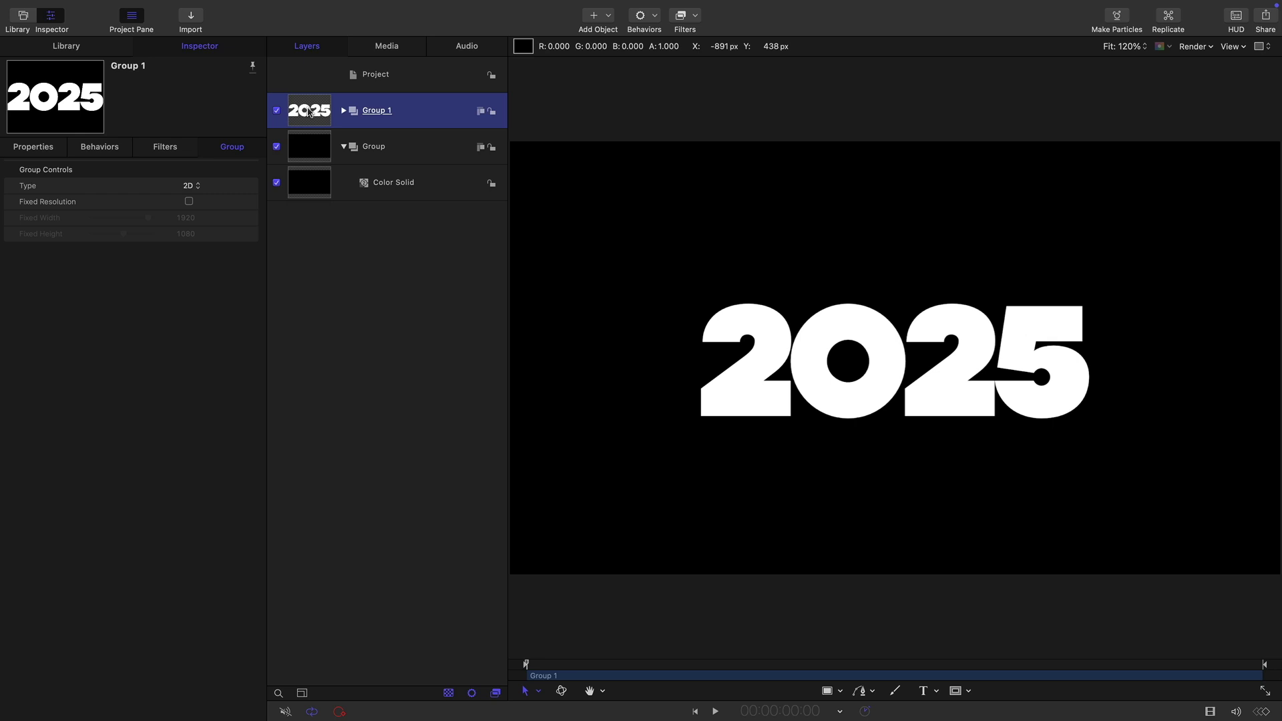
{"action": "right_click", "coordinate": [309, 113]}
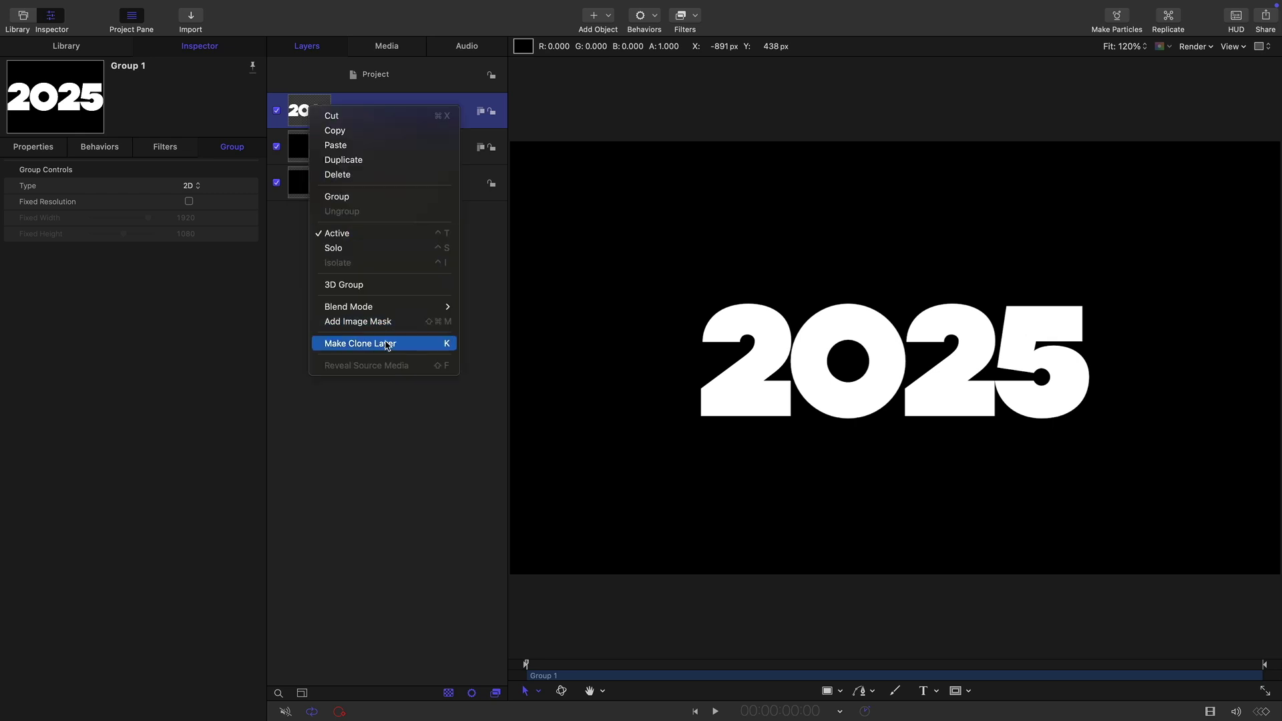
{"action": "left_click", "coordinate": [364, 342]}
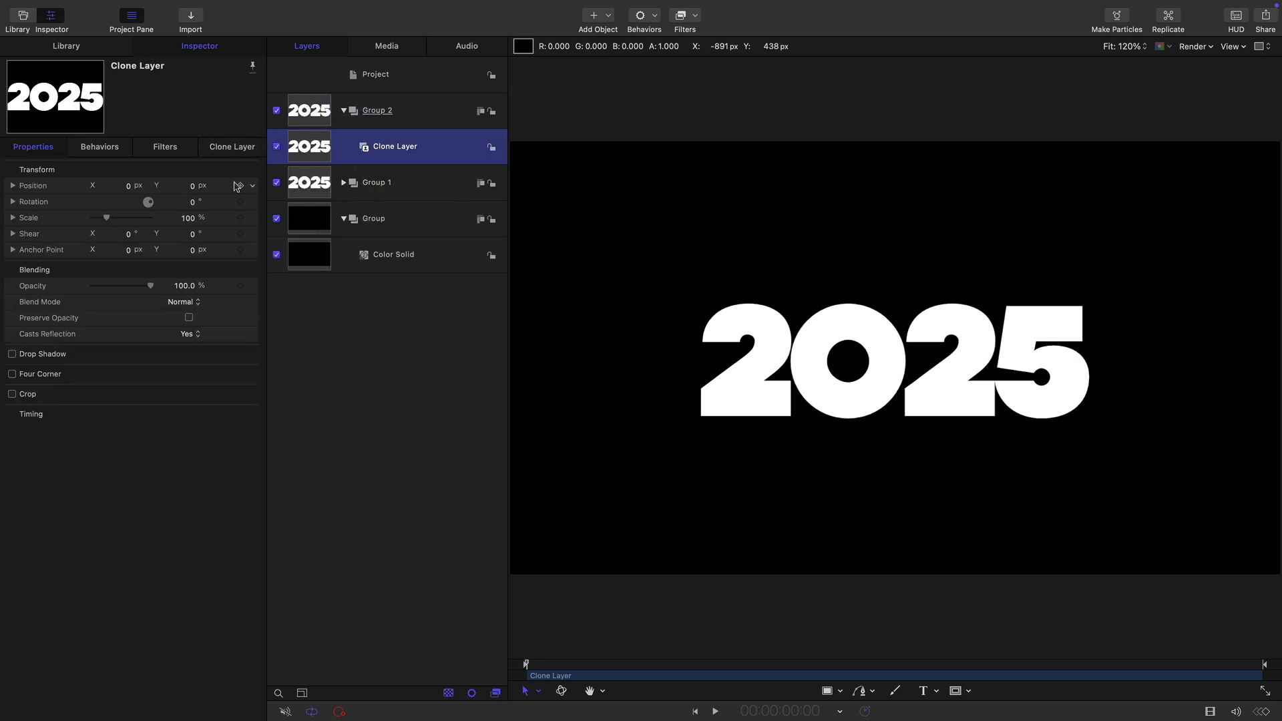
Deactivate Group 1 and move it to the bottom of the layer stack, collapsing the color solid's group.
{"action": "left_click", "coordinate": [277, 182]}
{"action": "left_click_drag", "start_coordinate": [307, 183], "coordinate": [396, 292]}
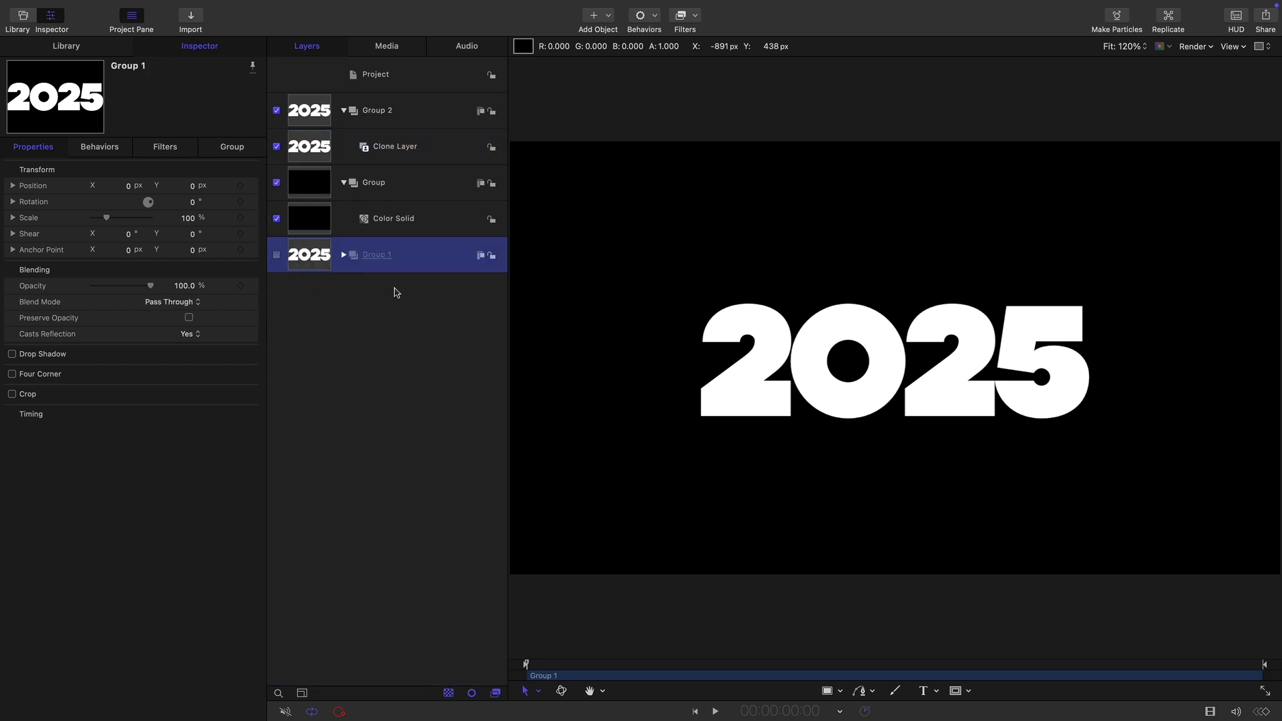
{"action": "left_click", "coordinate": [345, 183]}
Draw a rectangle mask about 295 px wide on Group 2 and reset the mask's transform to center it.
{"action": "left_click", "coordinate": [313, 118]}
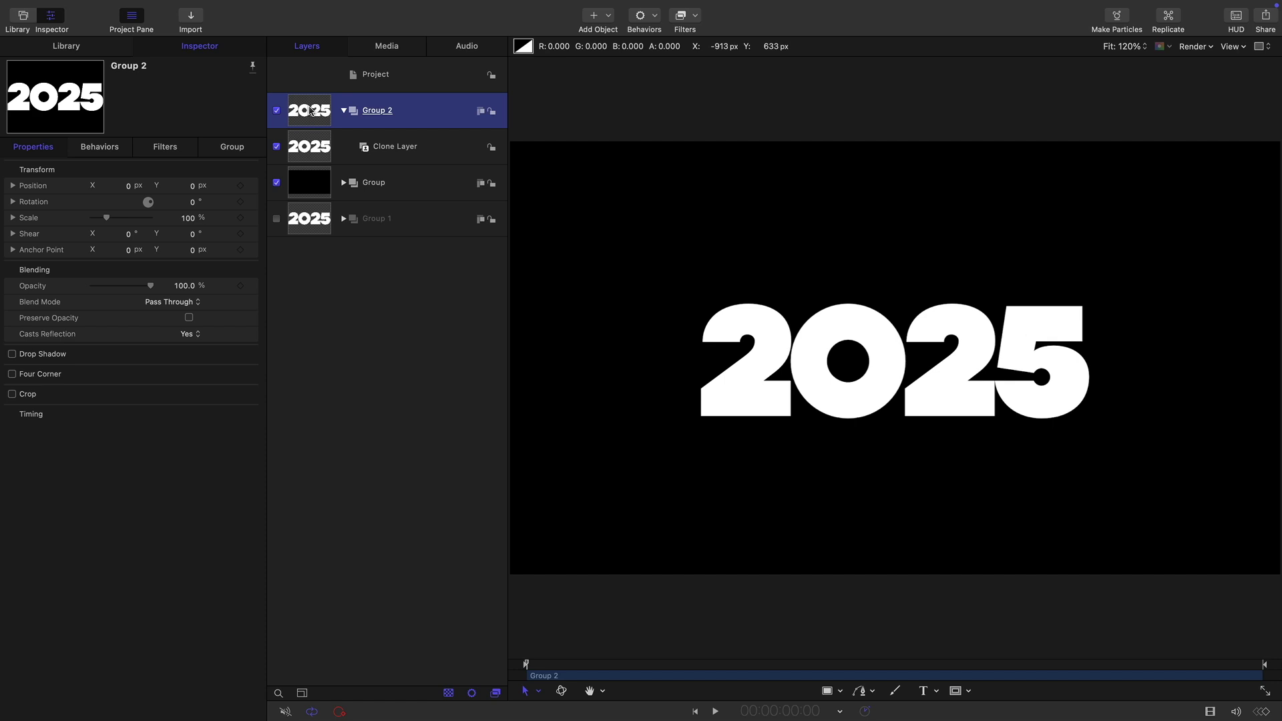
{"action": "left_click", "coordinate": [976, 695]}
{"action": "left_click", "coordinate": [975, 693]}
{"action": "left_click", "coordinate": [988, 589]}
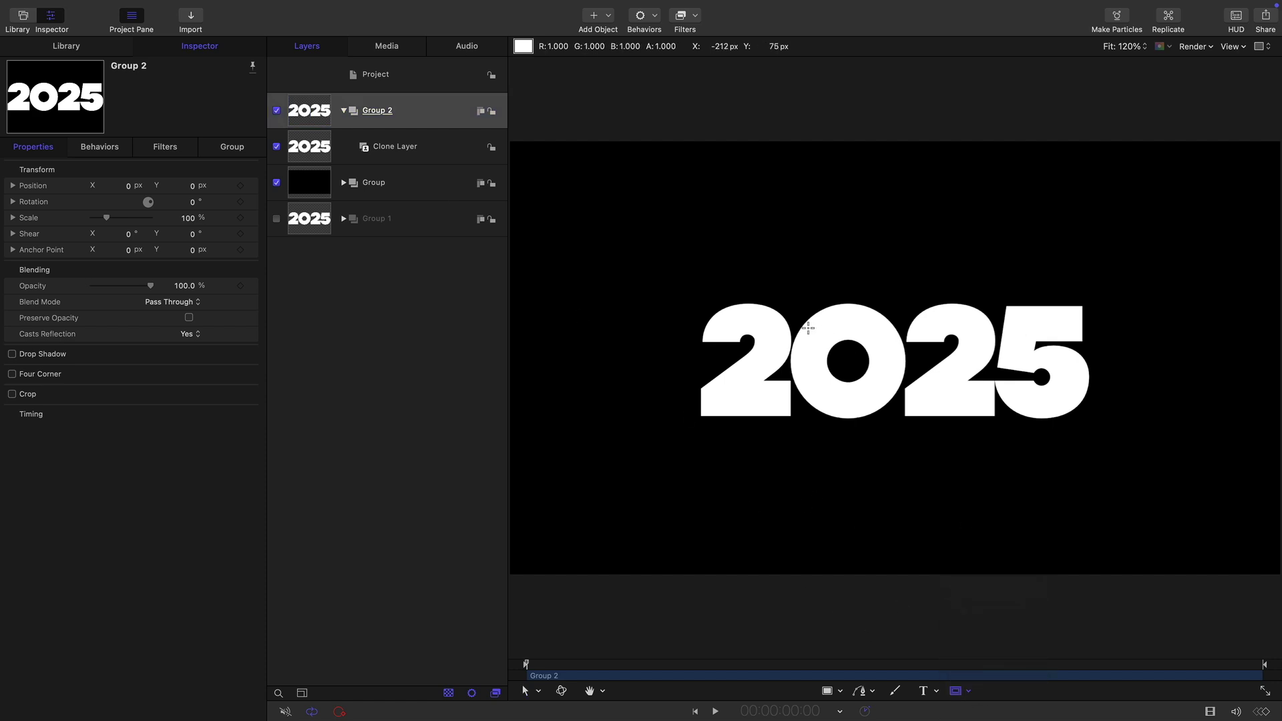
{"action": "left_click_drag", "start_coordinate": [807, 327], "coordinate": [927, 363]}
{"action": "right_click", "coordinate": [138, 171]}
{"action": "left_click", "coordinate": [143, 175]}
Set the rectangle mask's size to 270 wide and 110 high.
{"action": "left_click", "coordinate": [232, 146]}
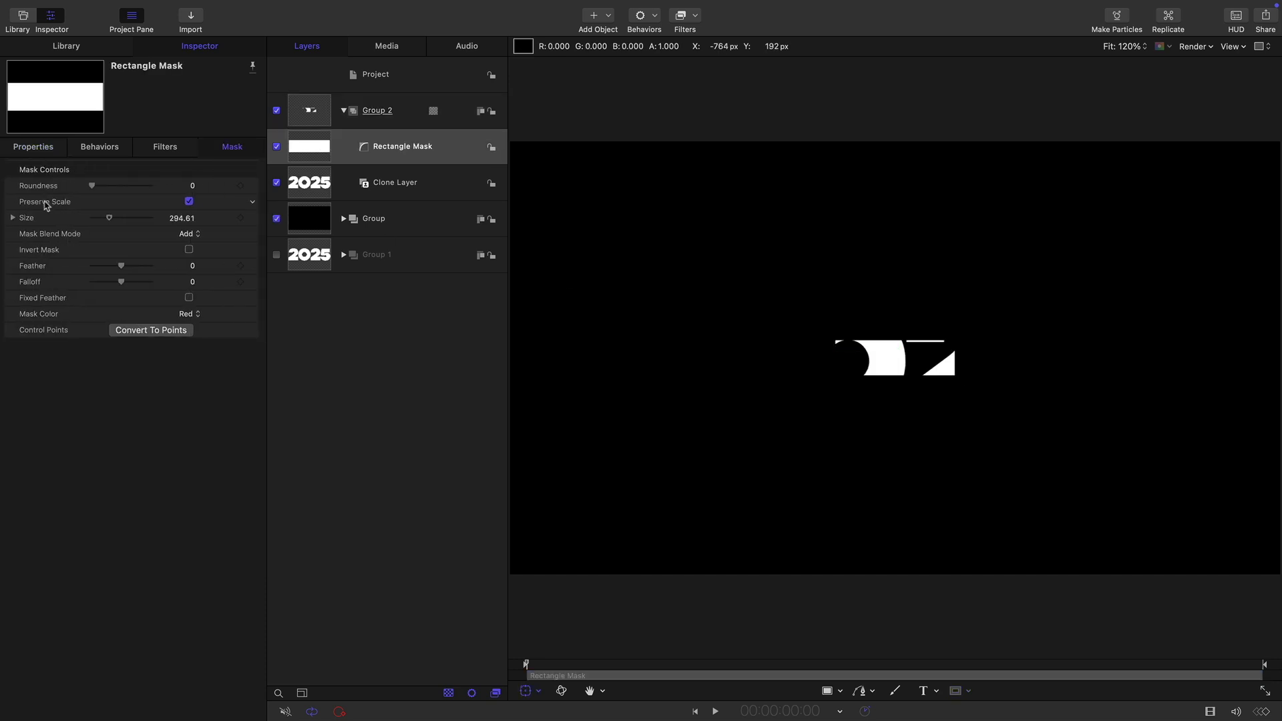
{"action": "left_click", "coordinate": [13, 218]}
{"action": "left_click", "coordinate": [175, 233]}
{"action": "type", "text": "2"}
{"action": "key", "text": "Tab"}
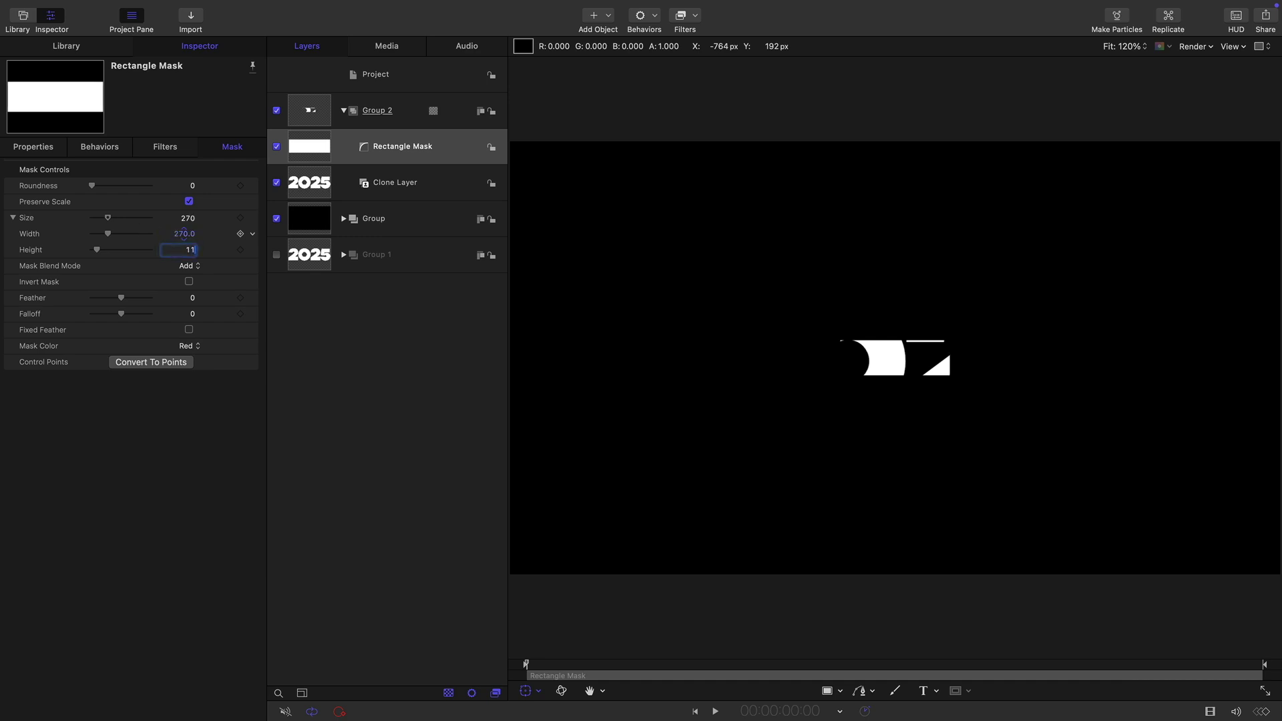
{"action": "type", "text": "110"}
{"action": "key", "text": "Return"}
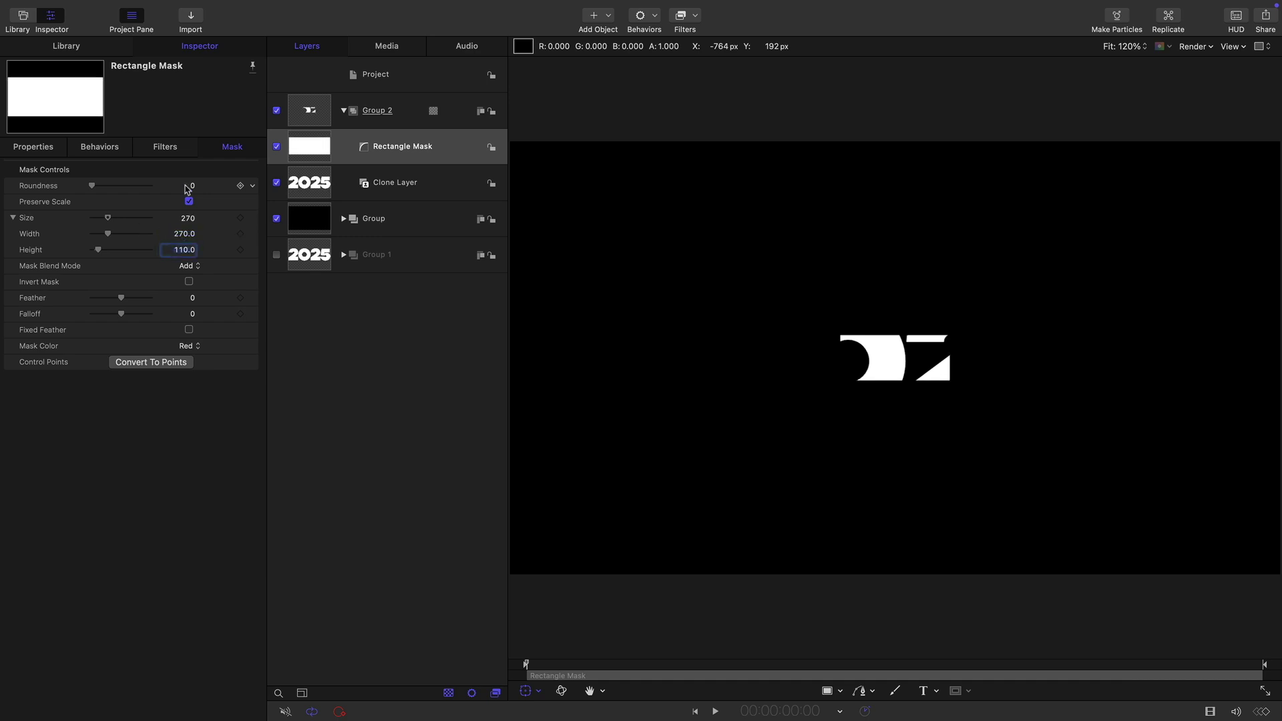
Add a Randomize parameter behavior to the rectangle mask's X position.
{"action": "left_click", "coordinate": [33, 148]}
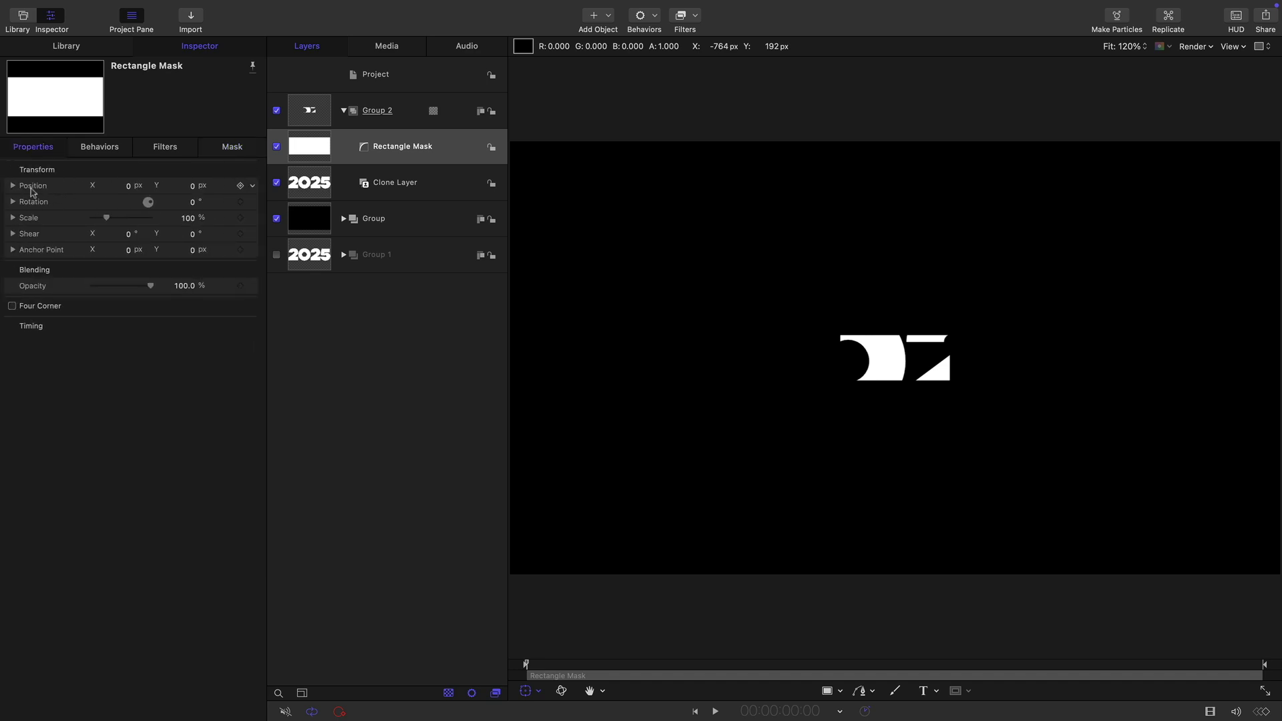
{"action": "left_click", "coordinate": [14, 187]}
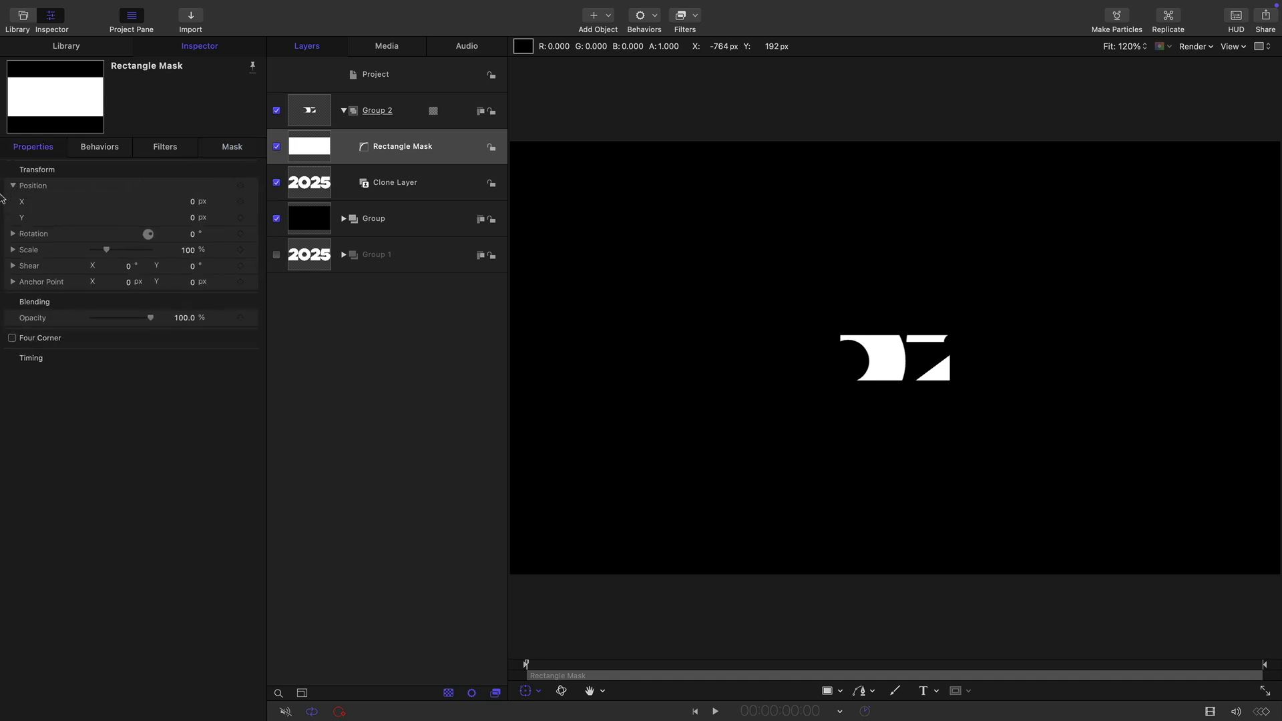
{"action": "left_click", "coordinate": [253, 203]}
{"action": "mouse_move", "coordinate": [306, 344]}
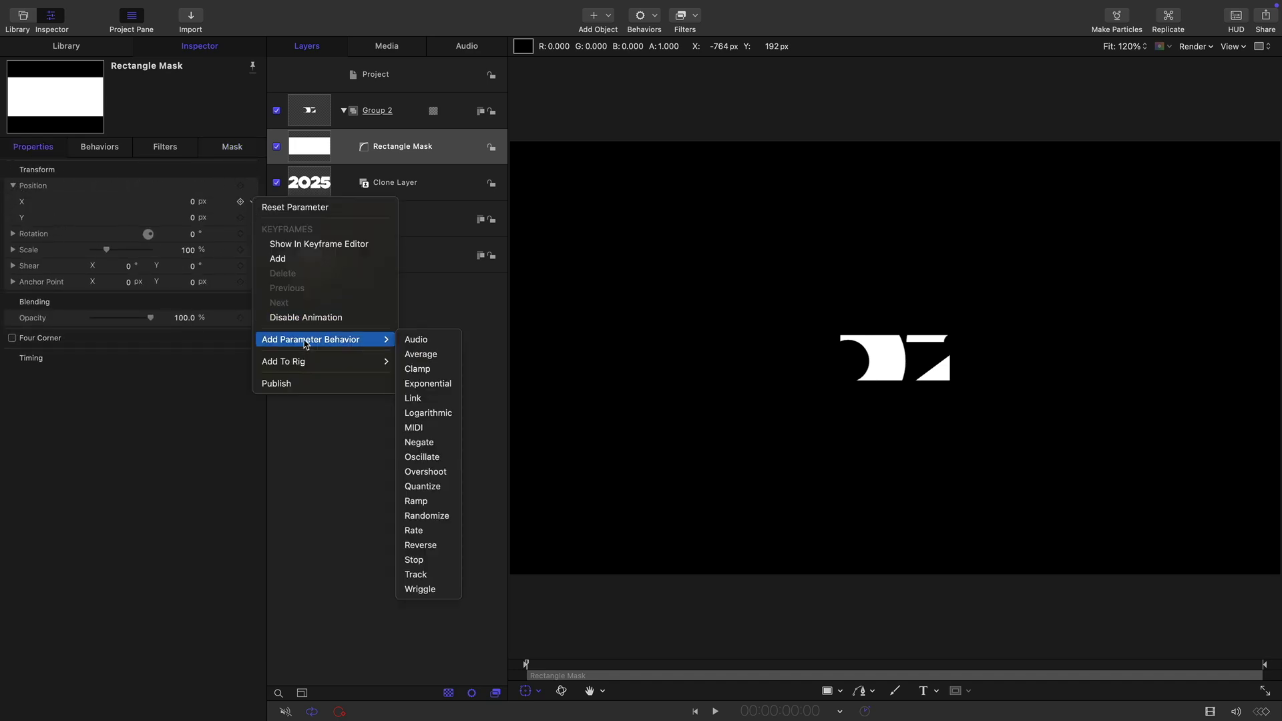
{"action": "left_click", "coordinate": [456, 519]}
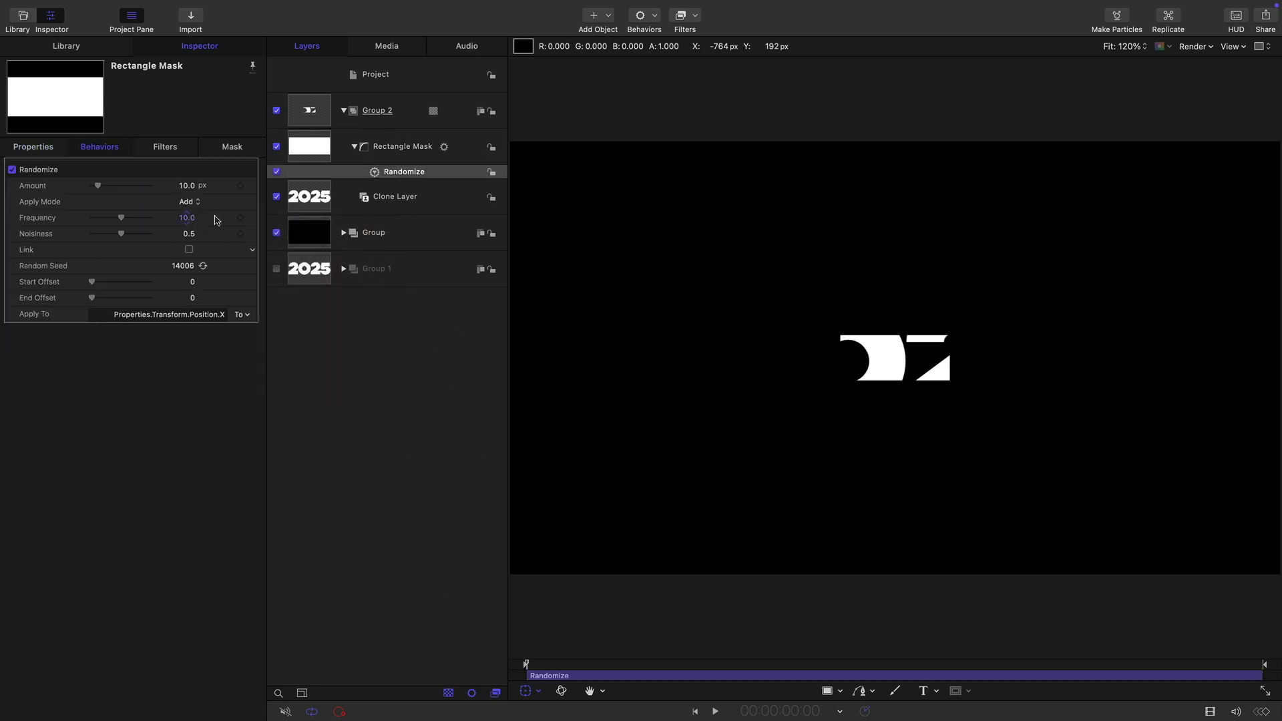
Set the Randomize behavior's amount to 810 px and its apply mode to Add and Subtract.
{"action": "left_click", "coordinate": [40, 148]}
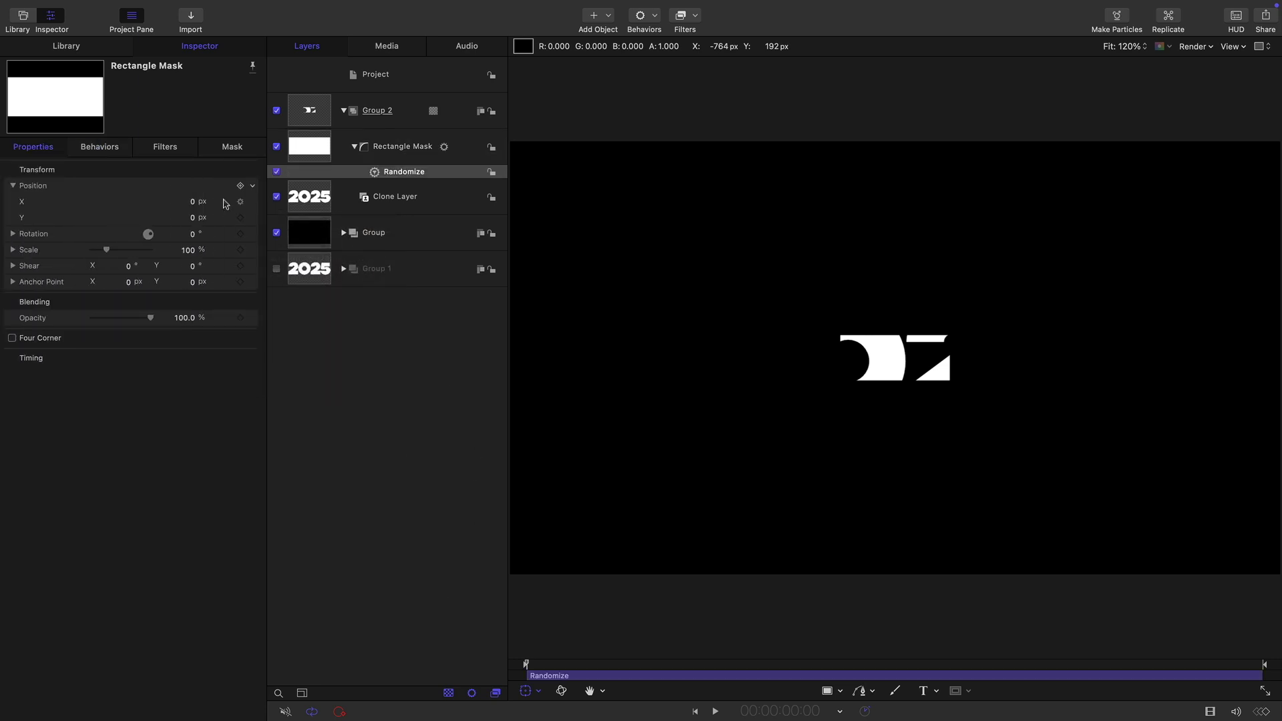
{"action": "left_click", "coordinate": [100, 148]}
{"action": "key", "text": "Tab"}
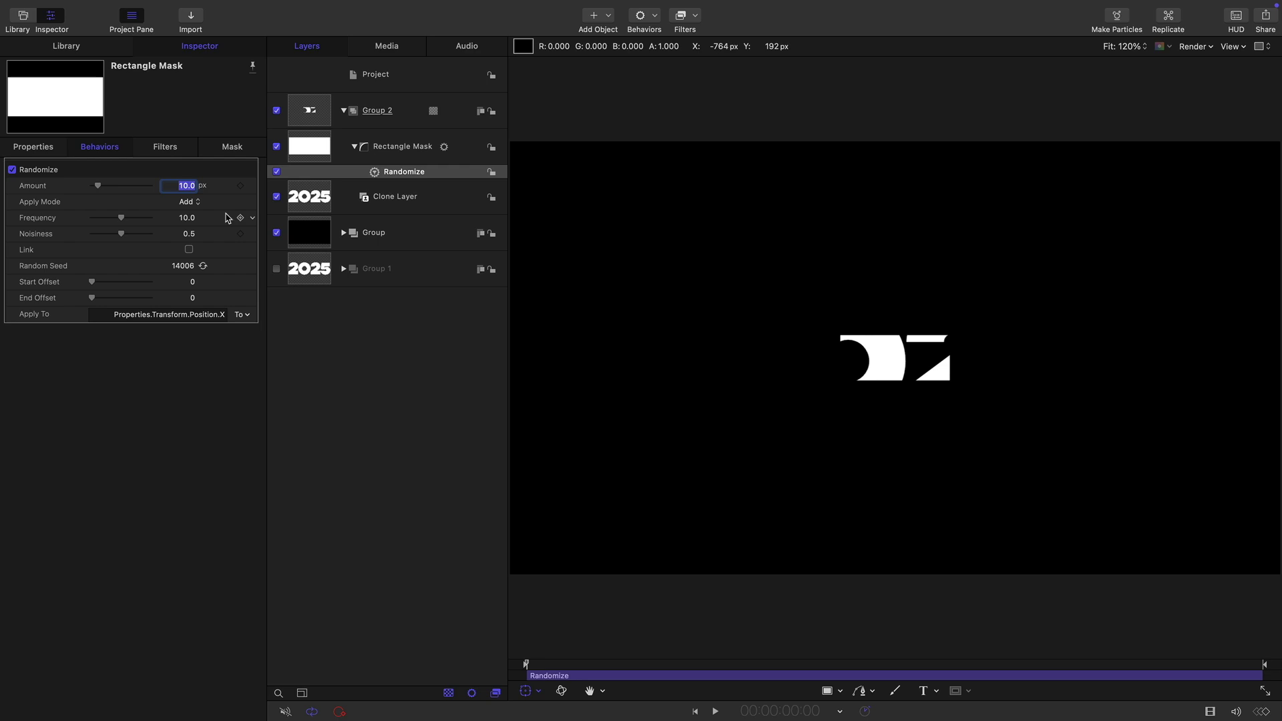
{"action": "type", "text": "810"}
{"action": "key", "text": "Return"}
{"action": "left_click", "coordinate": [188, 202]}
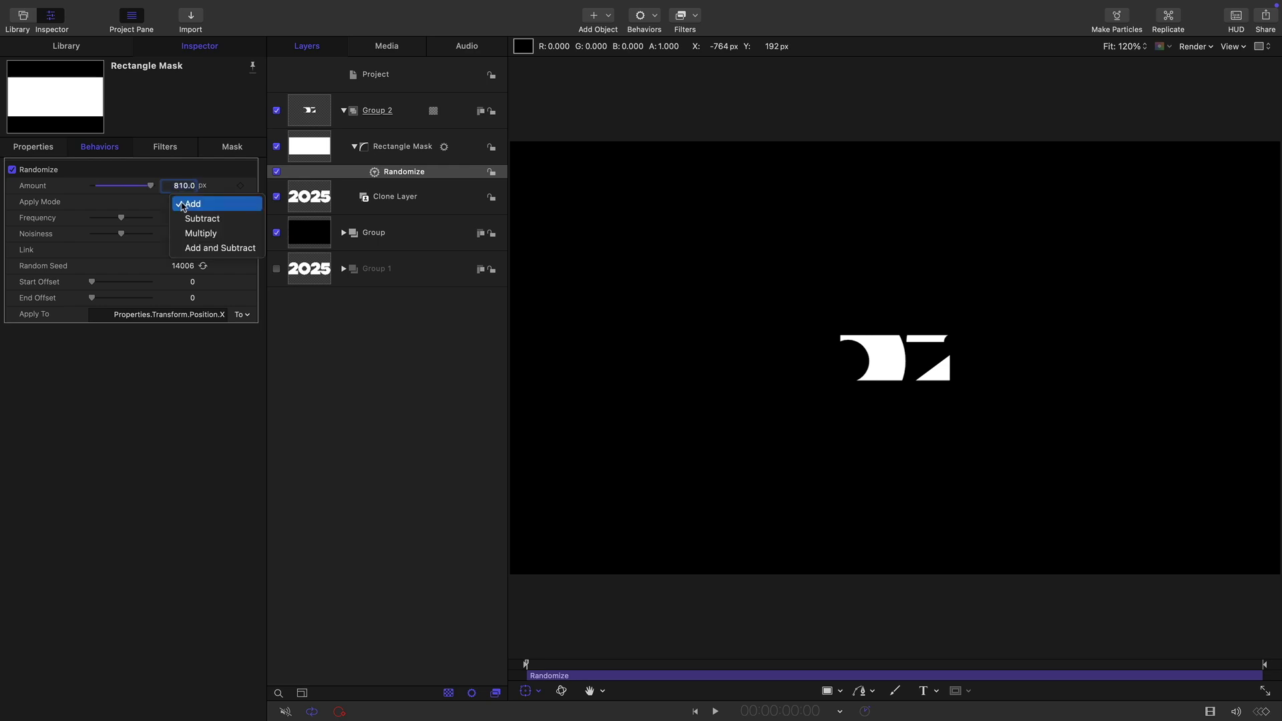
{"action": "left_click", "coordinate": [193, 251]}
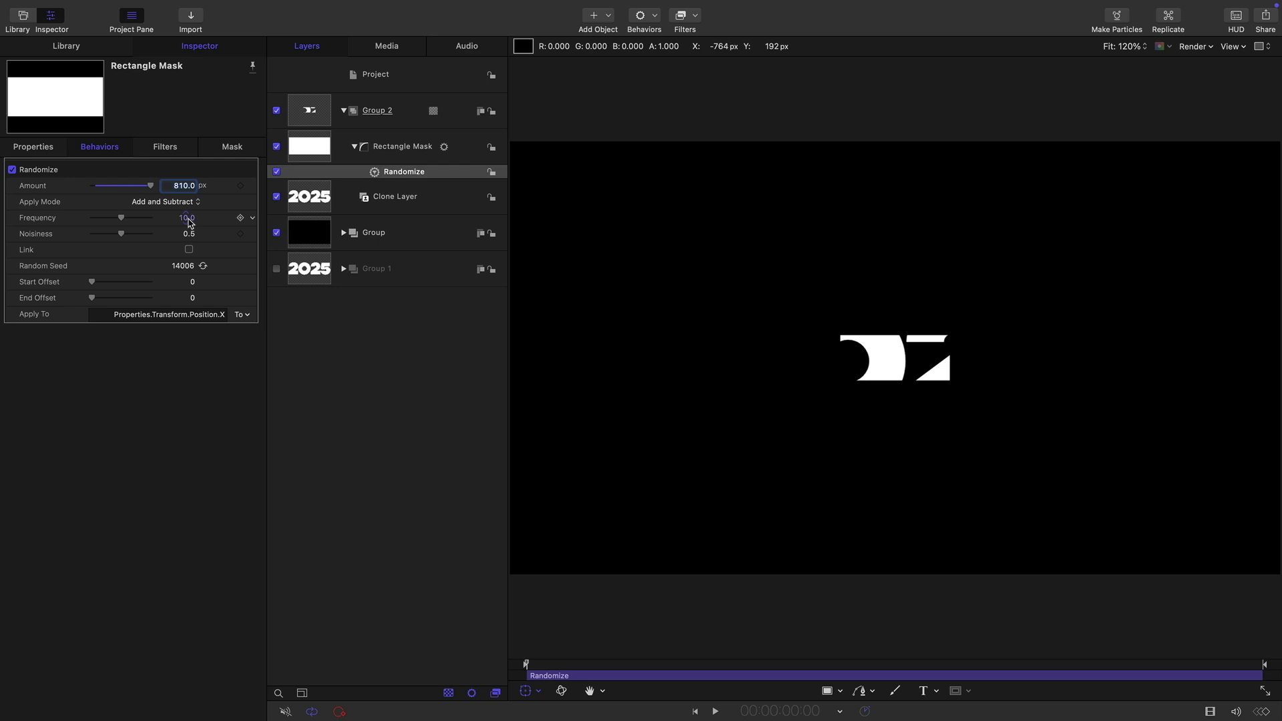
Set the Randomize behavior's frequency to 2.
{"action": "left_click", "coordinate": [188, 218]}
{"action": "type", "text": "2"}
{"action": "key", "text": "Return"}
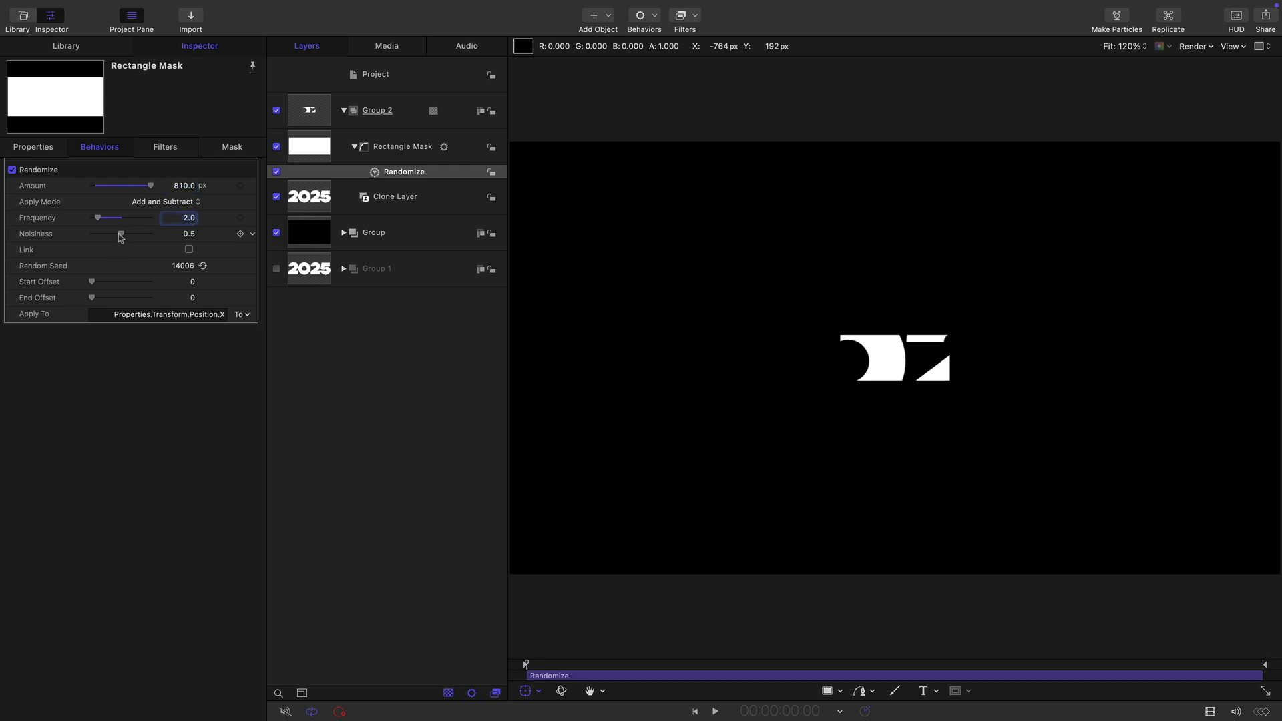
Set the Randomize behavior's noisiness to 0 and duplicate the rectangle mask.
{"action": "left_click_drag", "start_coordinate": [121, 234], "coordinate": [2, 227]}
{"action": "left_click", "coordinate": [307, 147]}
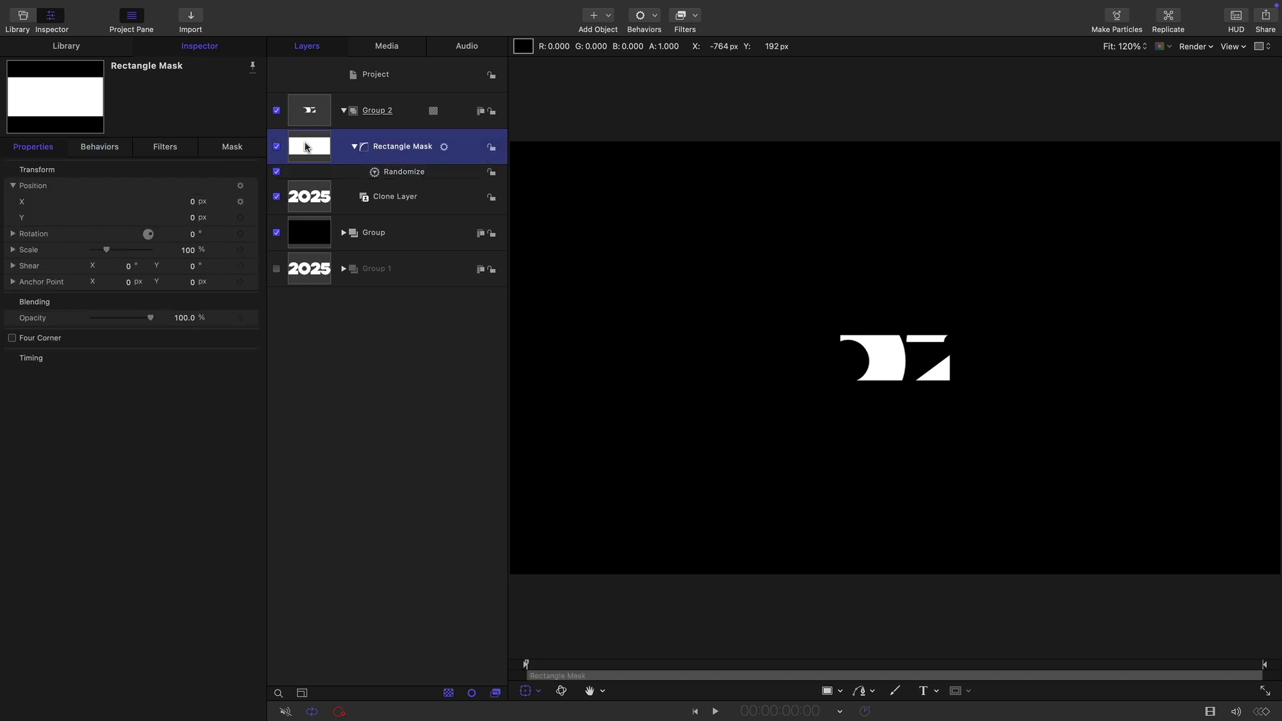
{"action": "right_click", "coordinate": [306, 146]}
{"action": "left_click", "coordinate": [354, 205]}
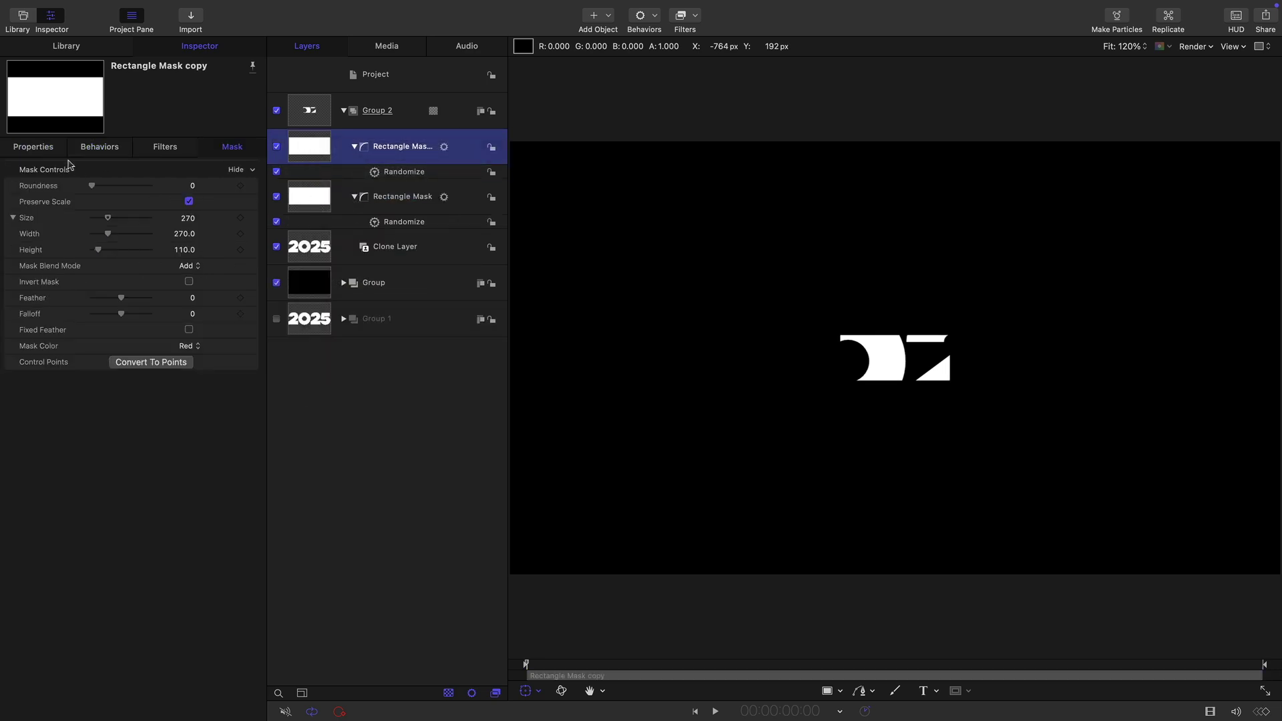
Set the Rectangle Mask copy's Y position to 110 px.
{"action": "left_click", "coordinate": [34, 148]}
{"action": "left_click", "coordinate": [193, 218]}
{"action": "type", "text": "110"}
{"action": "key", "text": "Return"}
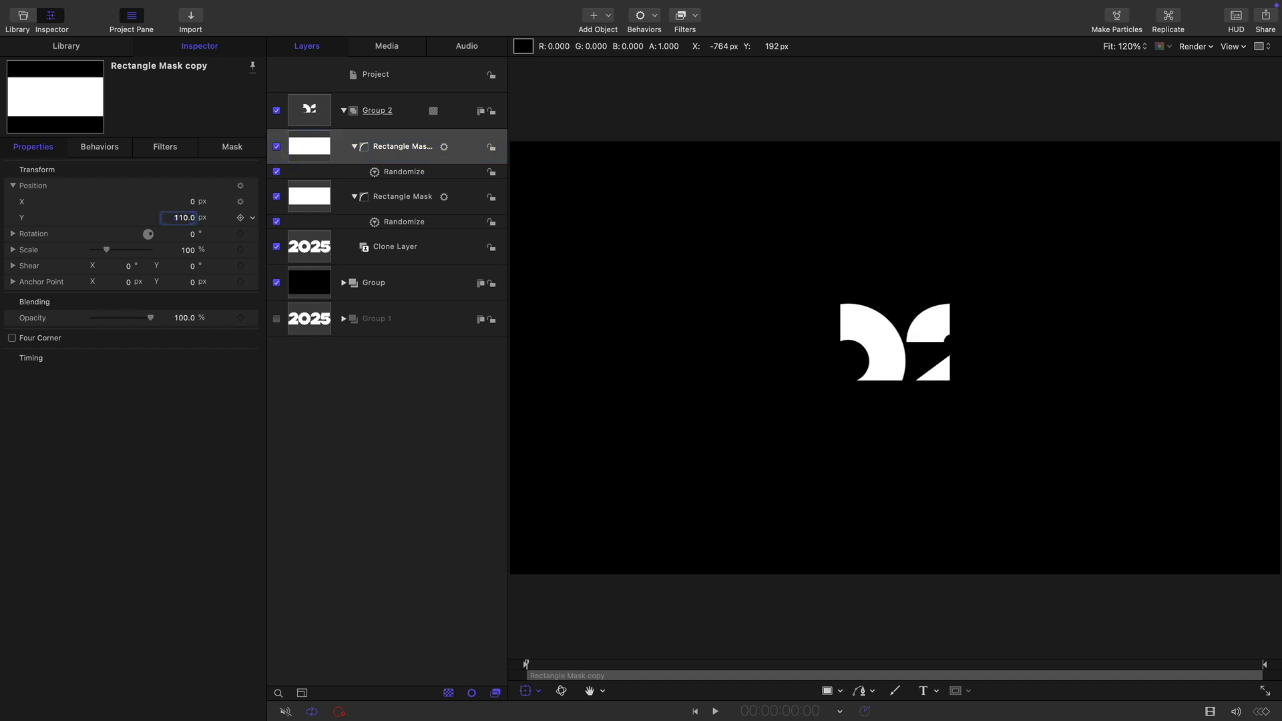
Generate a new random seed for the Rectangle Mask copy's Randomize behavior so it moves differently from the original mask.
{"action": "left_click", "coordinate": [100, 146]}
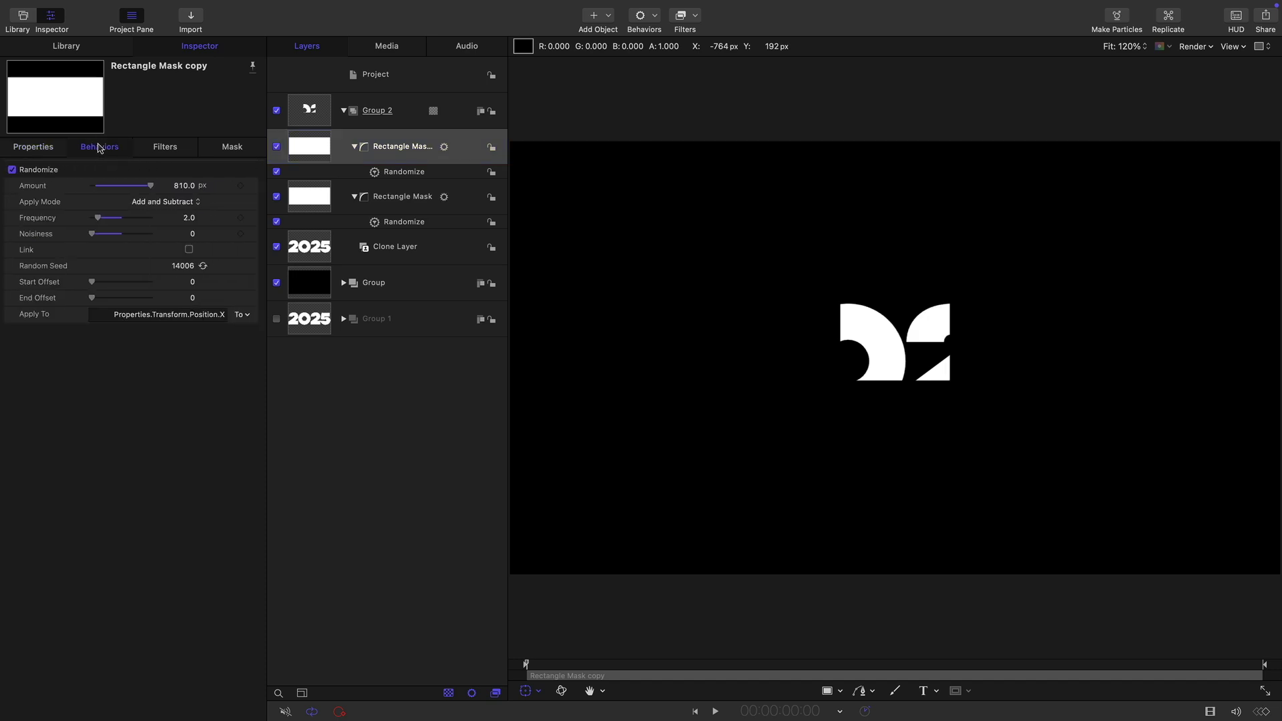
{"action": "left_click", "coordinate": [203, 267]}
{"action": "left_click", "coordinate": [204, 267]}
{"action": "left_click", "coordinate": [204, 267]}
{"action": "left_click_drag", "start_coordinate": [526, 665], "coordinate": [638, 666]}
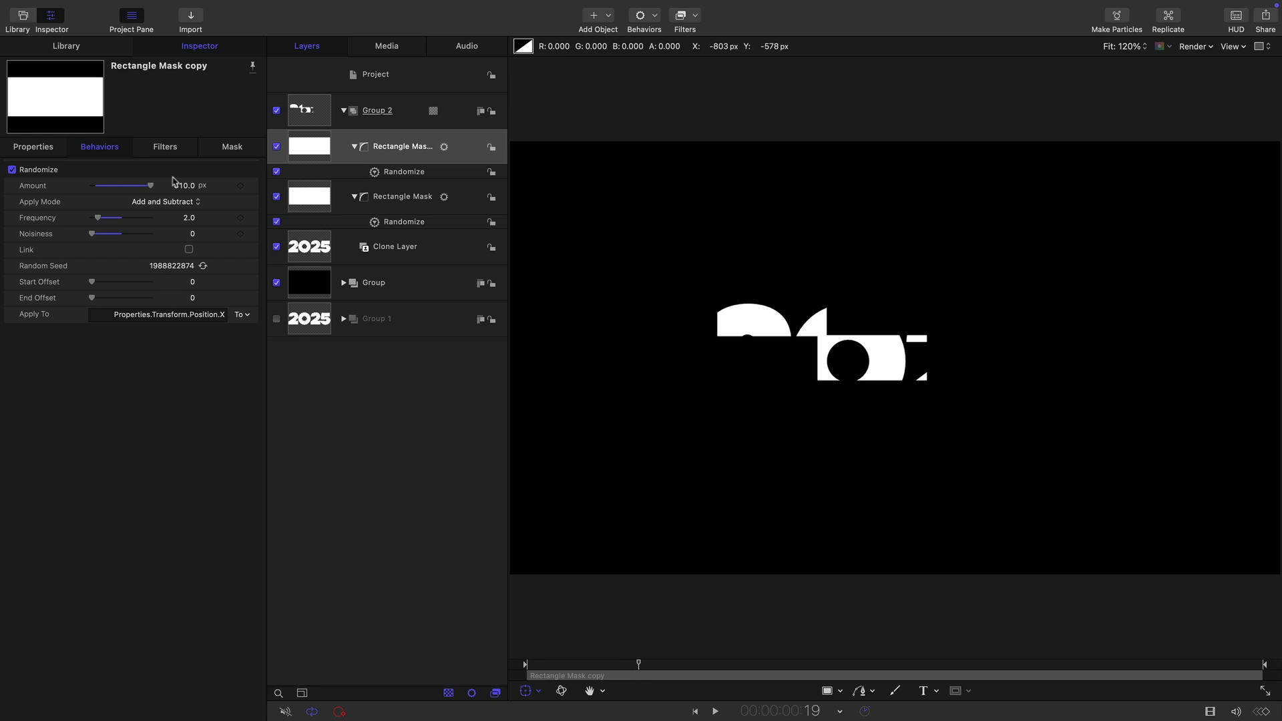
{"action": "left_click", "coordinate": [203, 266]}
Duplicate the Rectangle Mask copy and set the new duplicate's Y position to -110 px.
{"action": "right_click", "coordinate": [311, 140]}
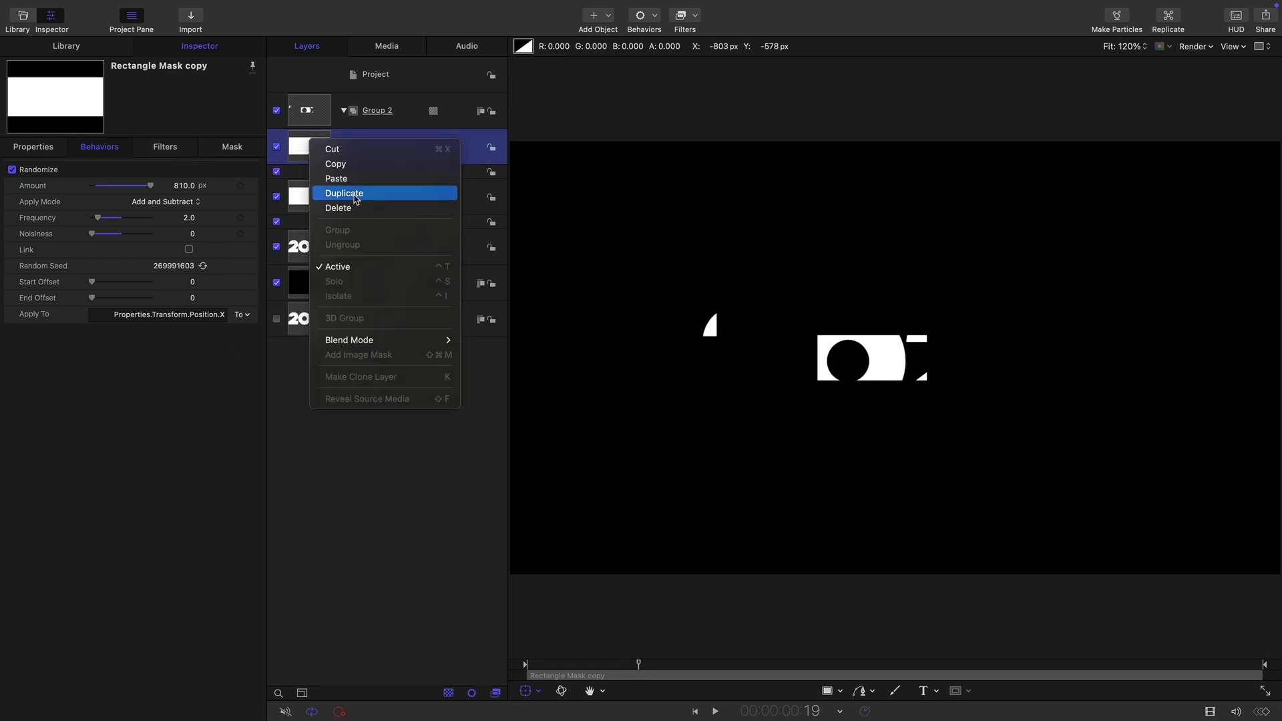
{"action": "left_click", "coordinate": [355, 199]}
{"action": "left_click", "coordinate": [33, 152]}
{"action": "left_click", "coordinate": [186, 219]}
{"action": "type", "text": "-110"}
{"action": "key", "text": "Return"}
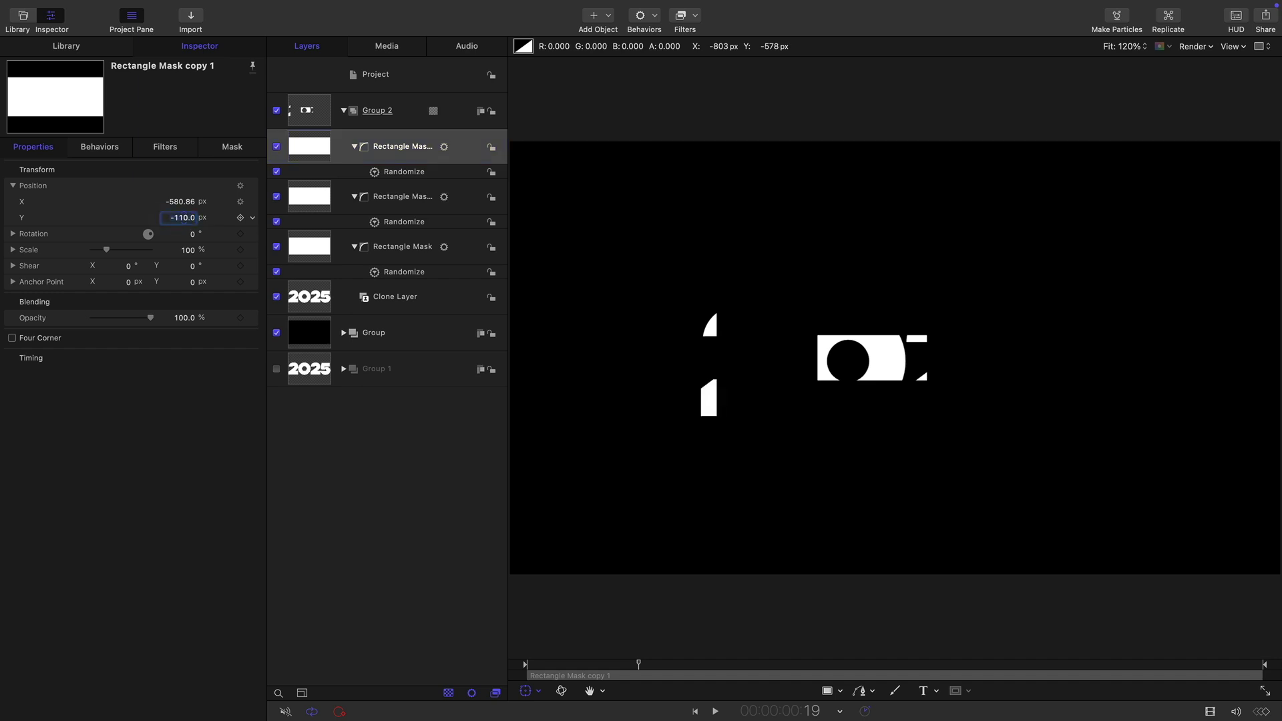
Generate a new random seed for the lower mask's Randomize behavior and play the animation from the start.
{"action": "left_click", "coordinate": [107, 149]}
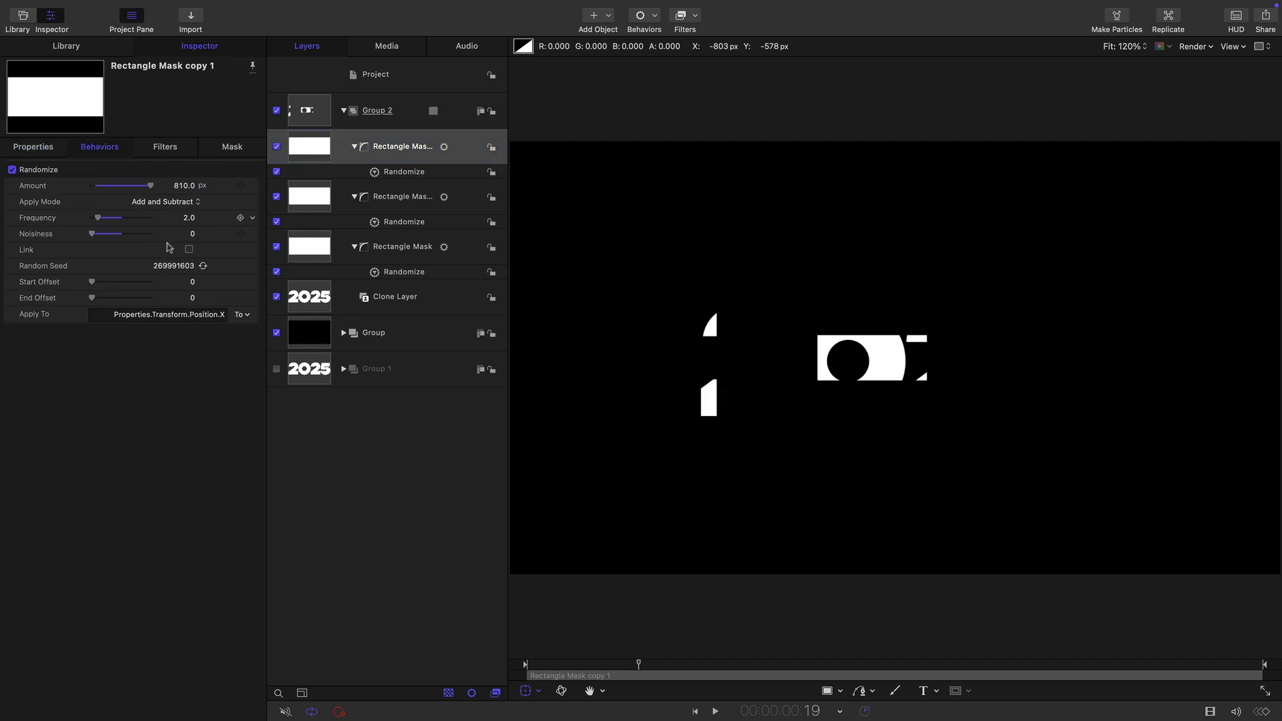
{"action": "left_click", "coordinate": [203, 266]}
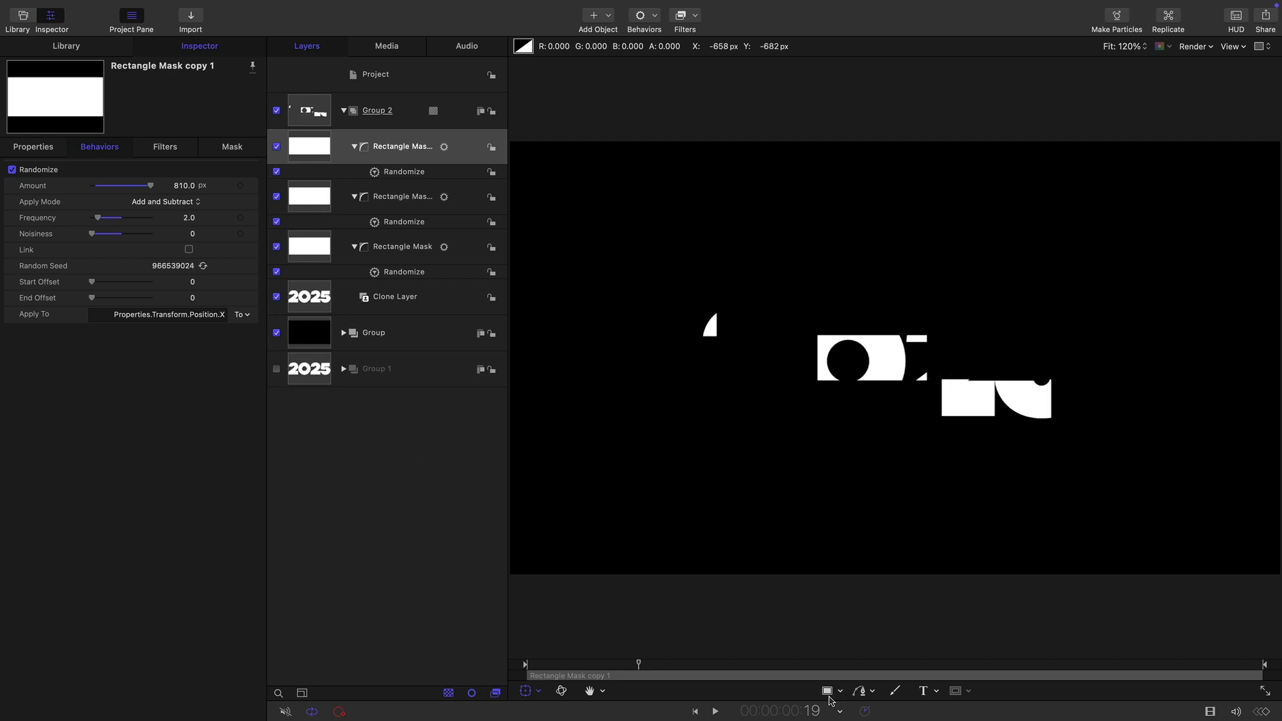
{"action": "left_click", "coordinate": [696, 713]}
{"action": "left_click", "coordinate": [715, 713]}
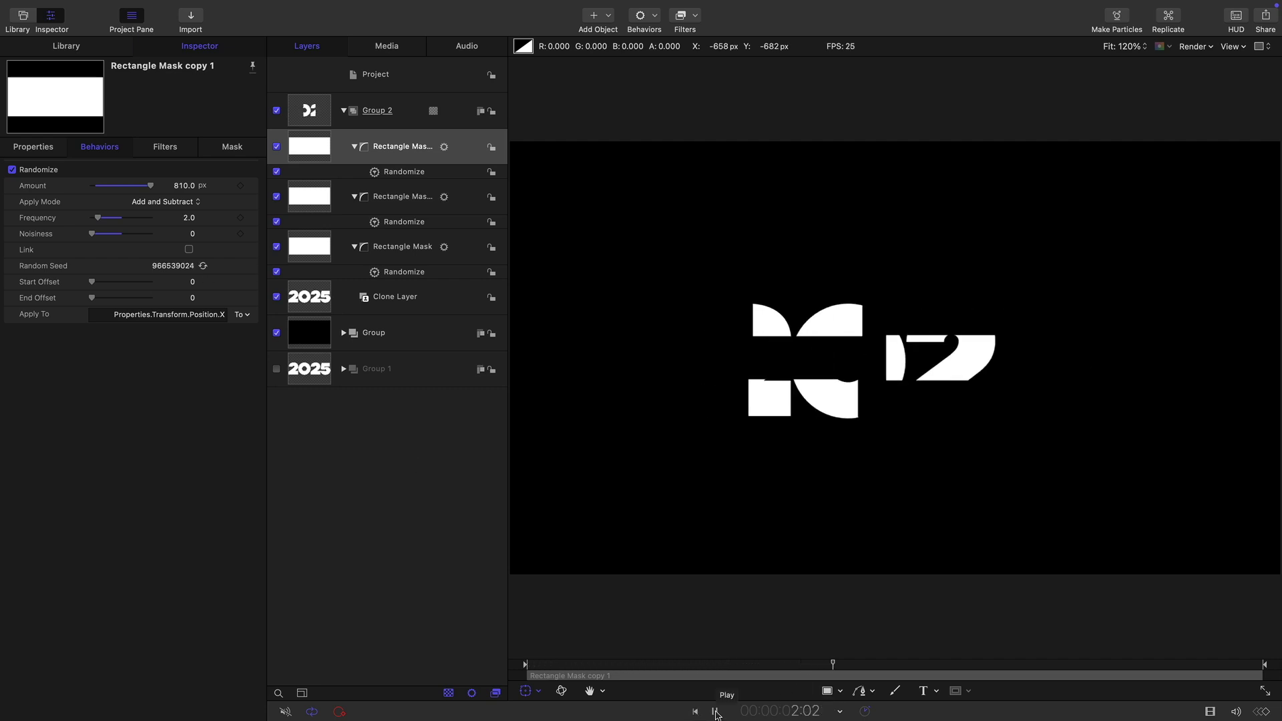
{"action": "left_click", "coordinate": [715, 713]}
Make a clone layer of Group 2 and move the hidden original to the bottom of the layer stack.
{"action": "left_click", "coordinate": [344, 110]}
{"action": "left_click", "coordinate": [312, 112]}
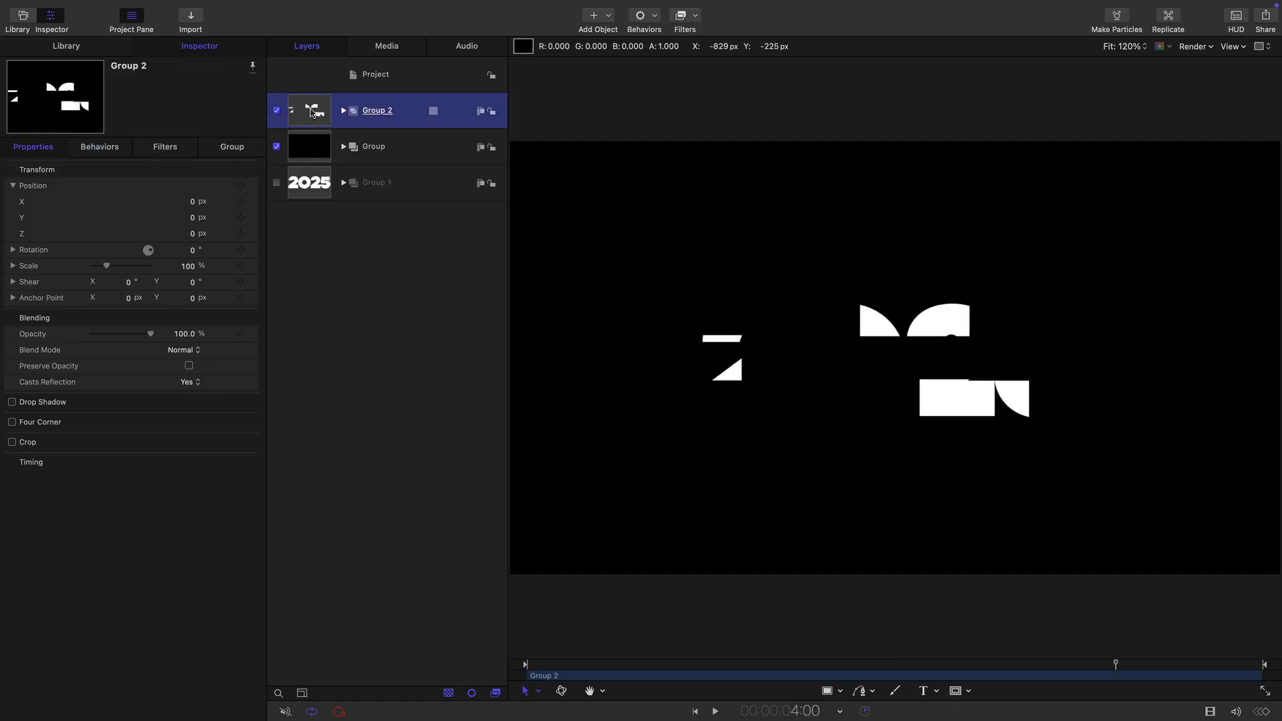
{"action": "right_click", "coordinate": [310, 110]}
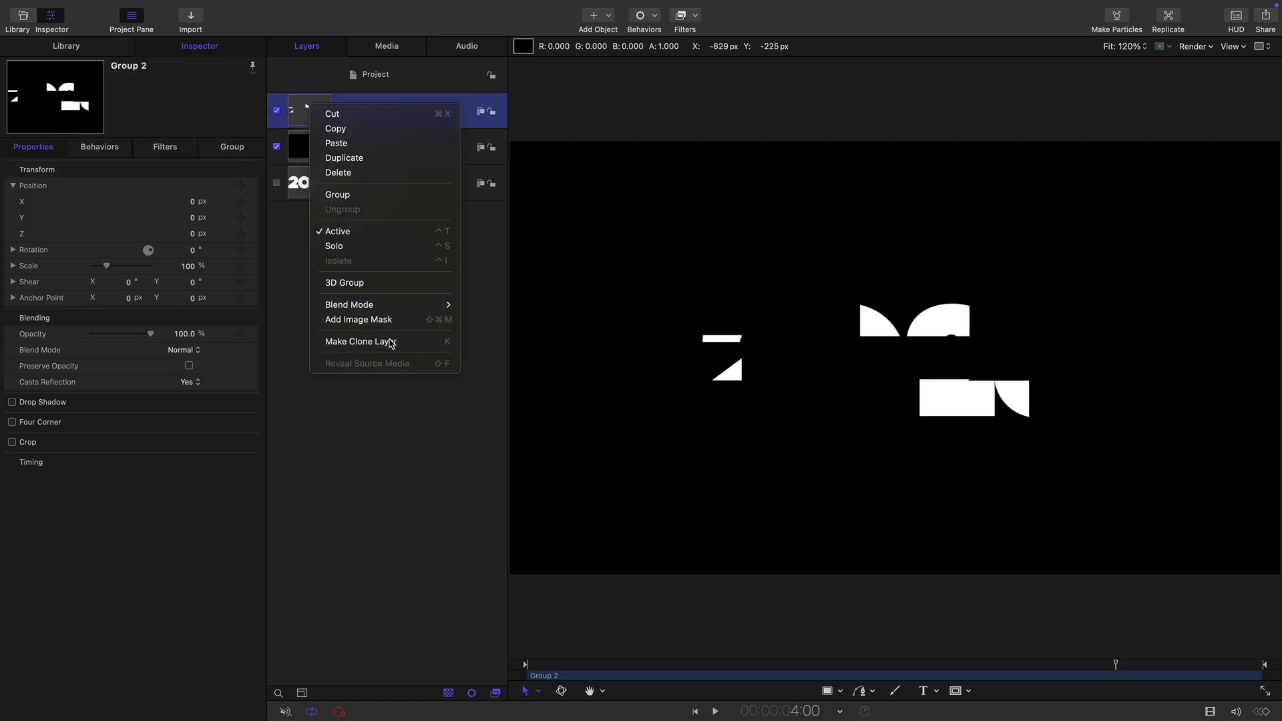
{"action": "left_click", "coordinate": [392, 342]}
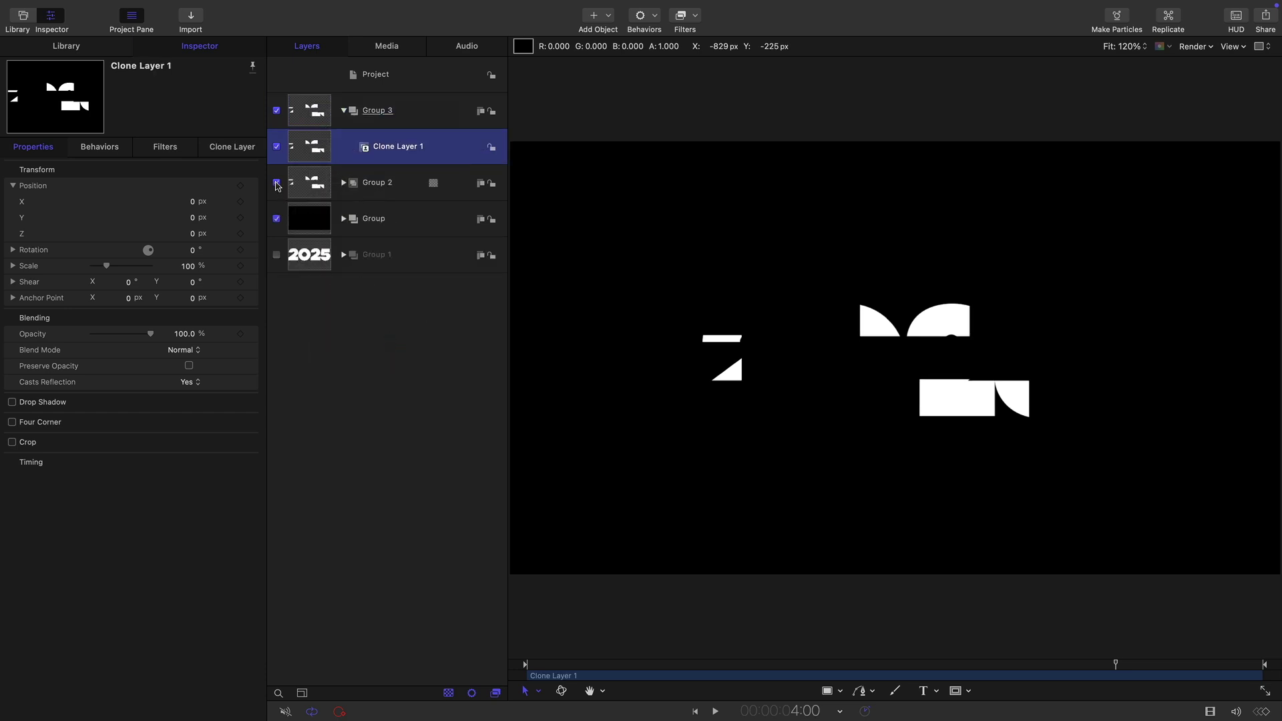
{"action": "left_click", "coordinate": [277, 183]}
{"action": "mouse_move", "coordinate": [310, 185]}
{"action": "left_mouse_down"}
{"action": "mouse_move", "coordinate": [329, 266]}
{"action": "mouse_move", "coordinate": [345, 275]}
{"action": "left_mouse_up"}
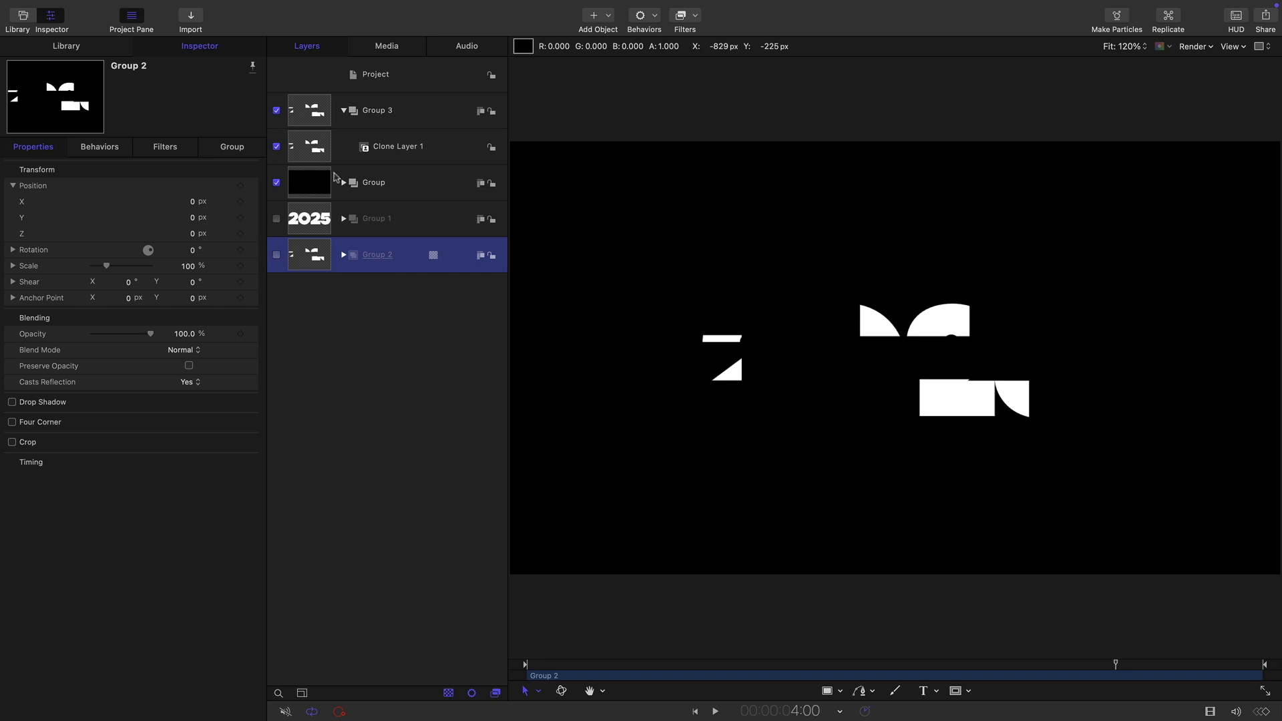
Add a Stroke border filter to Clone Layer 1.
{"action": "left_click", "coordinate": [301, 155]}
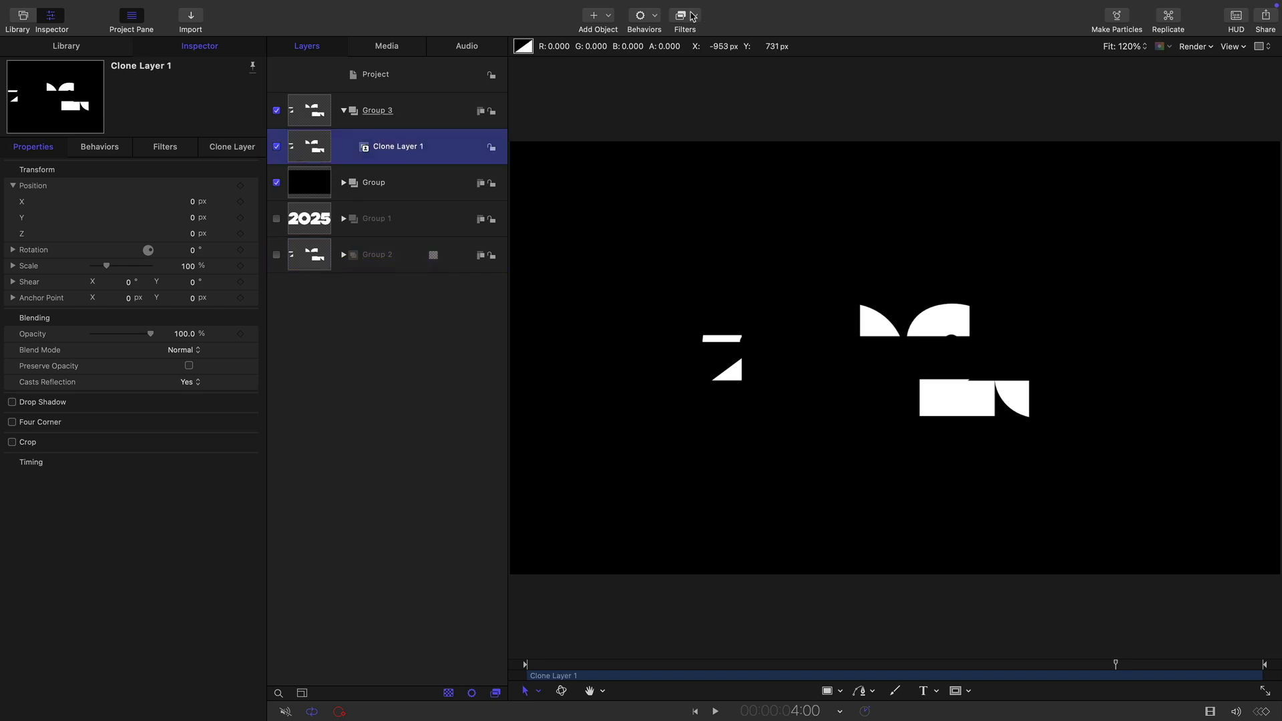
{"action": "left_click", "coordinate": [693, 15]}
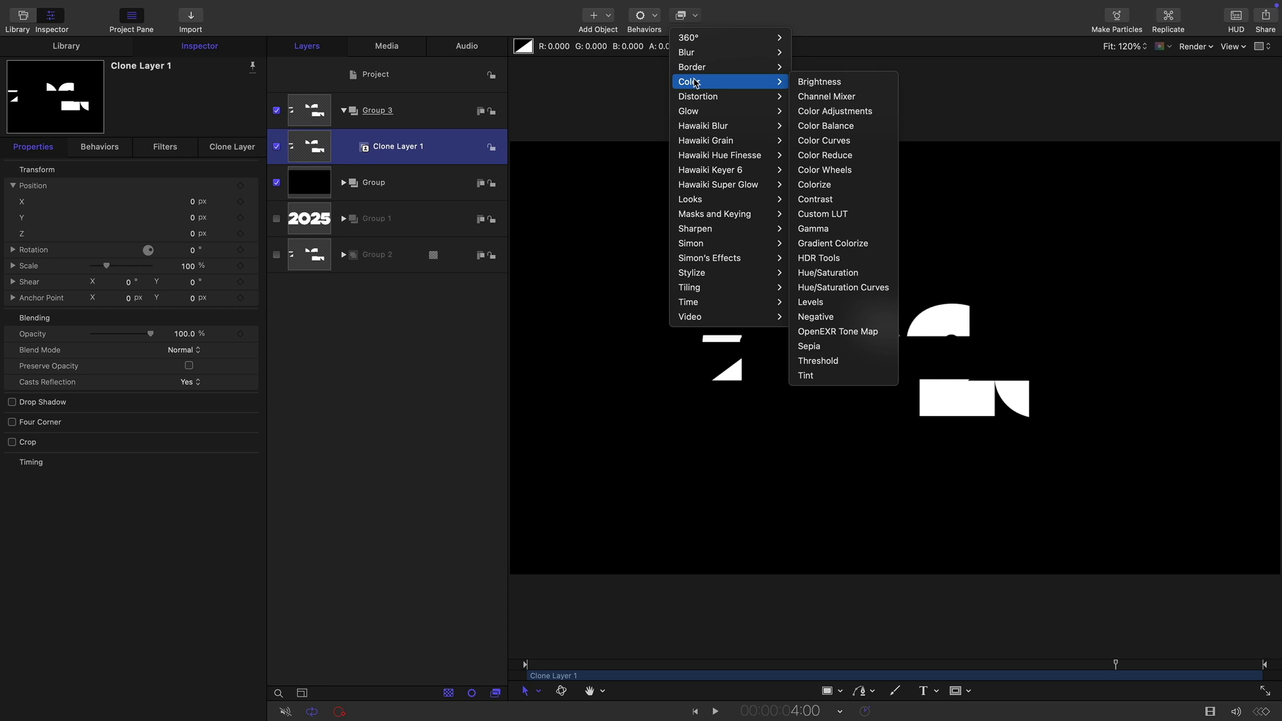
{"action": "mouse_move", "coordinate": [699, 70]}
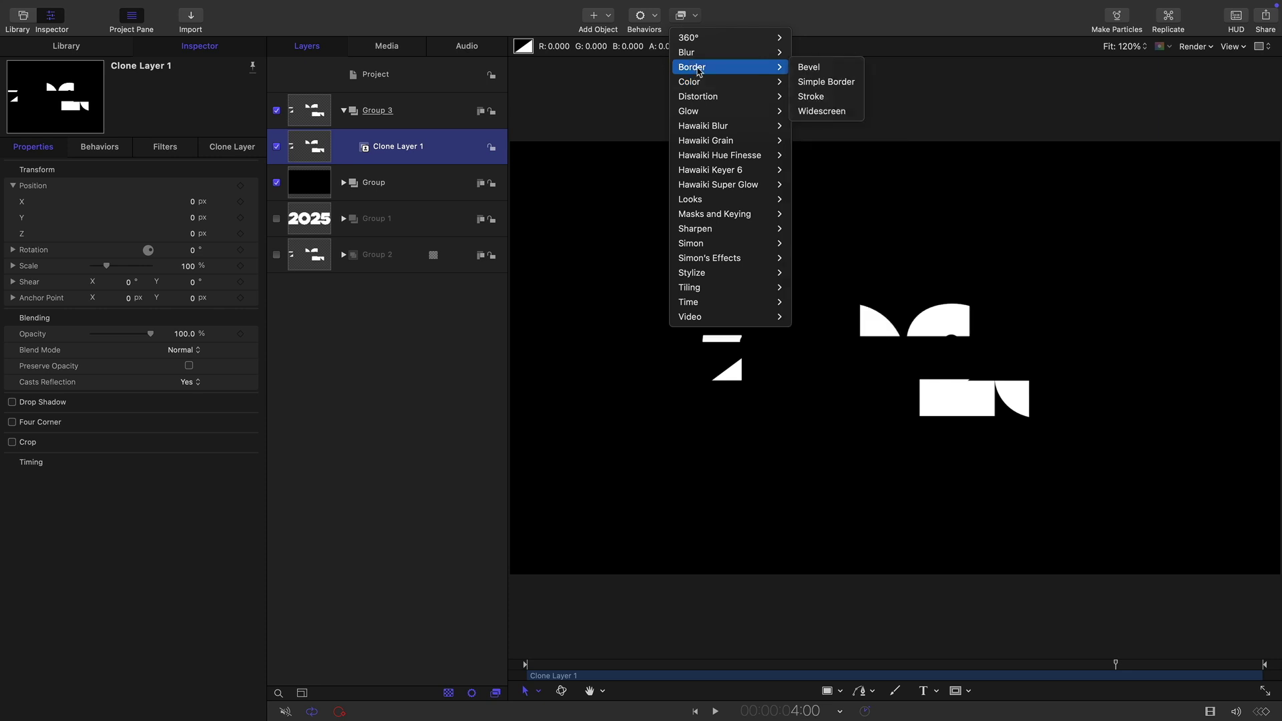
{"action": "left_click", "coordinate": [814, 99]}
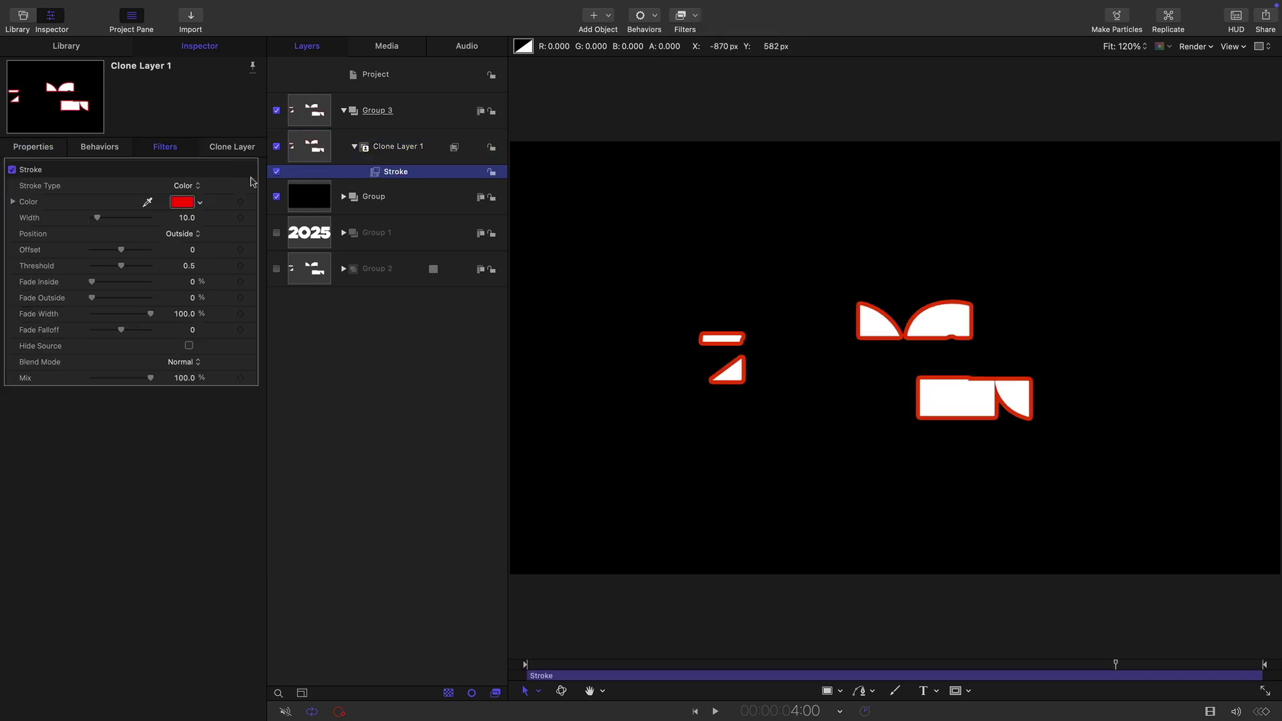
Set the Stroke filter's color to white.
{"action": "left_click", "coordinate": [182, 203]}
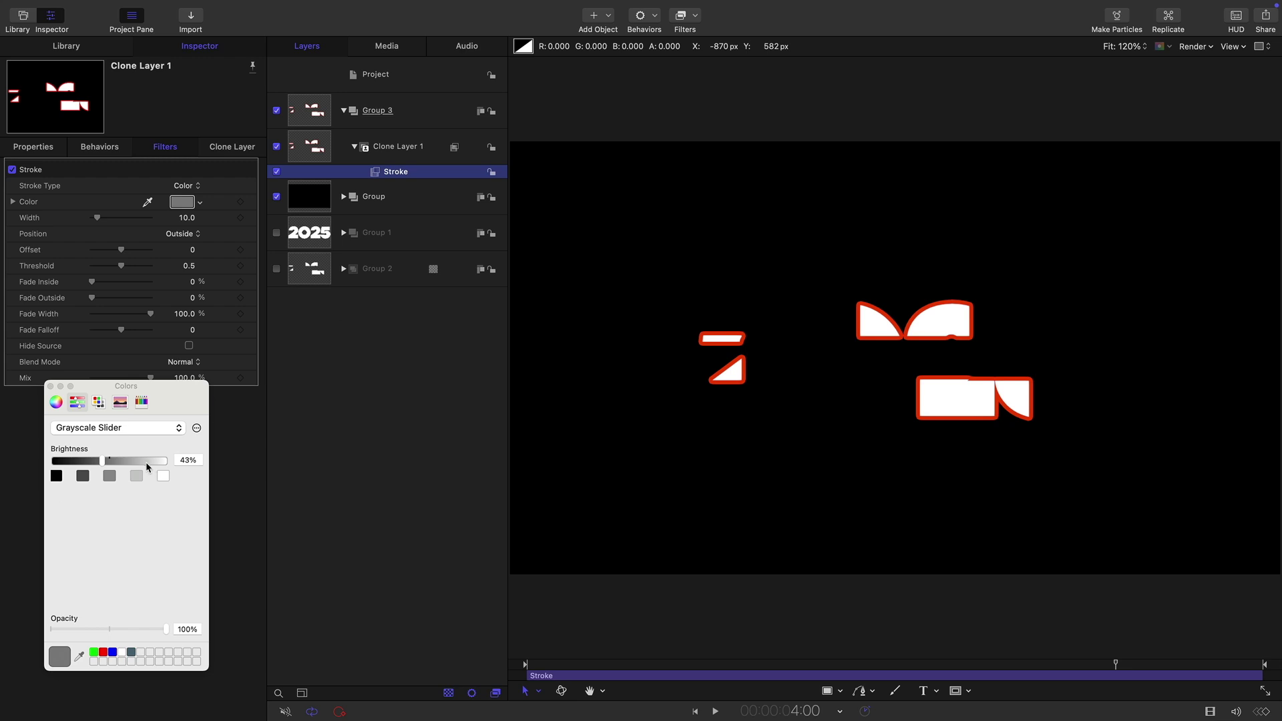
{"action": "left_click", "coordinate": [160, 477]}
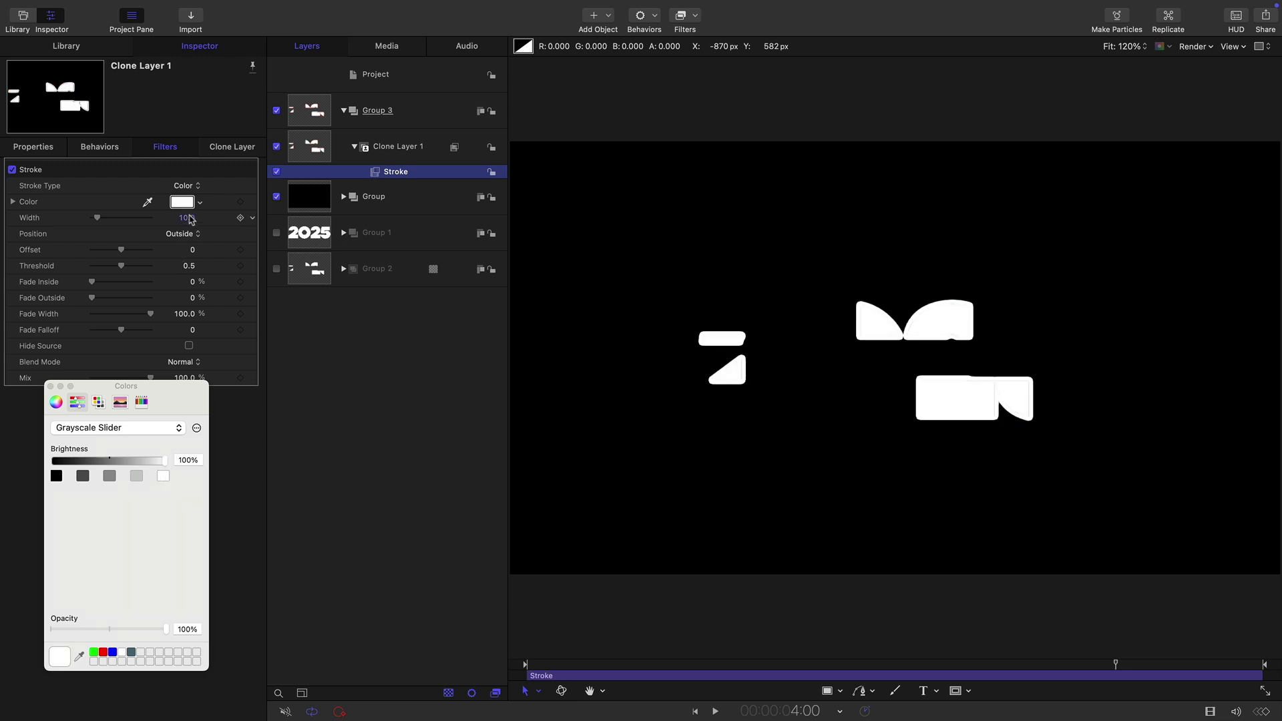
{"action": "left_click", "coordinate": [50, 386]}
Set the Stroke filter's width to 1 and hide its source to leave only thin outlines of the shapes.
{"action": "double_click", "coordinate": [189, 218]}
{"action": "type", "text": "1"}
{"action": "key", "text": "Return"}
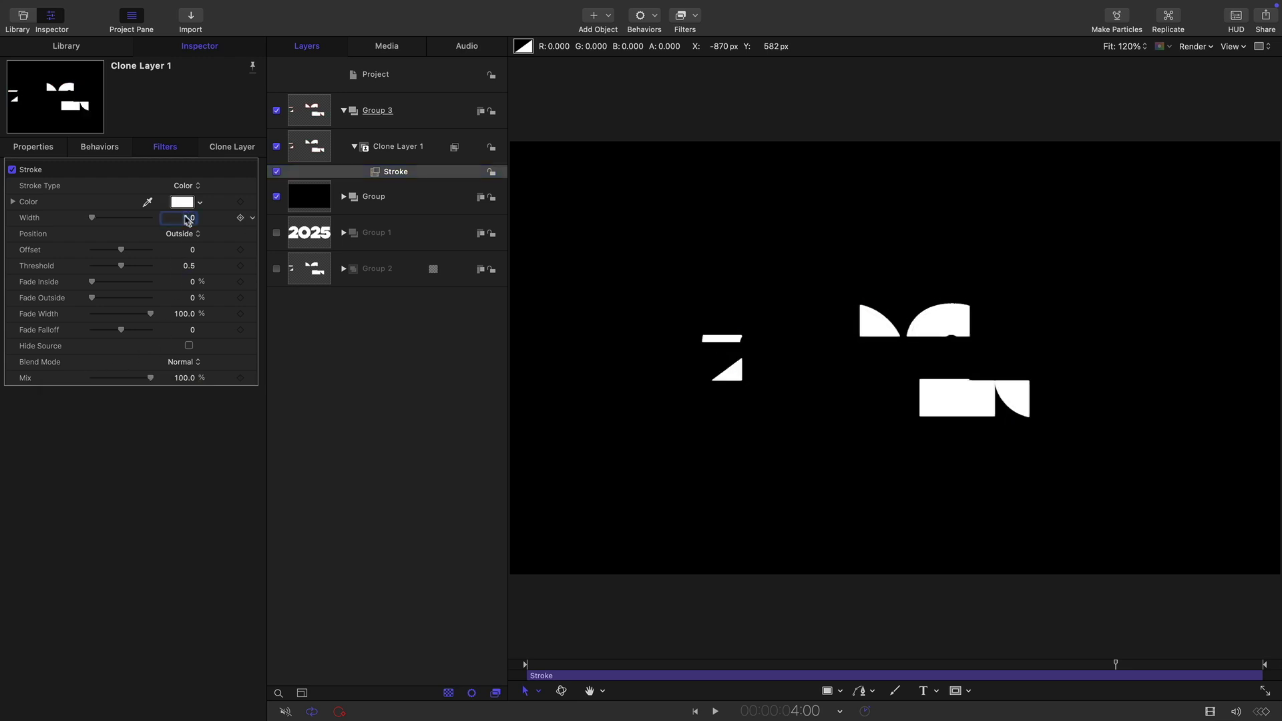
{"action": "left_click", "coordinate": [189, 345]}
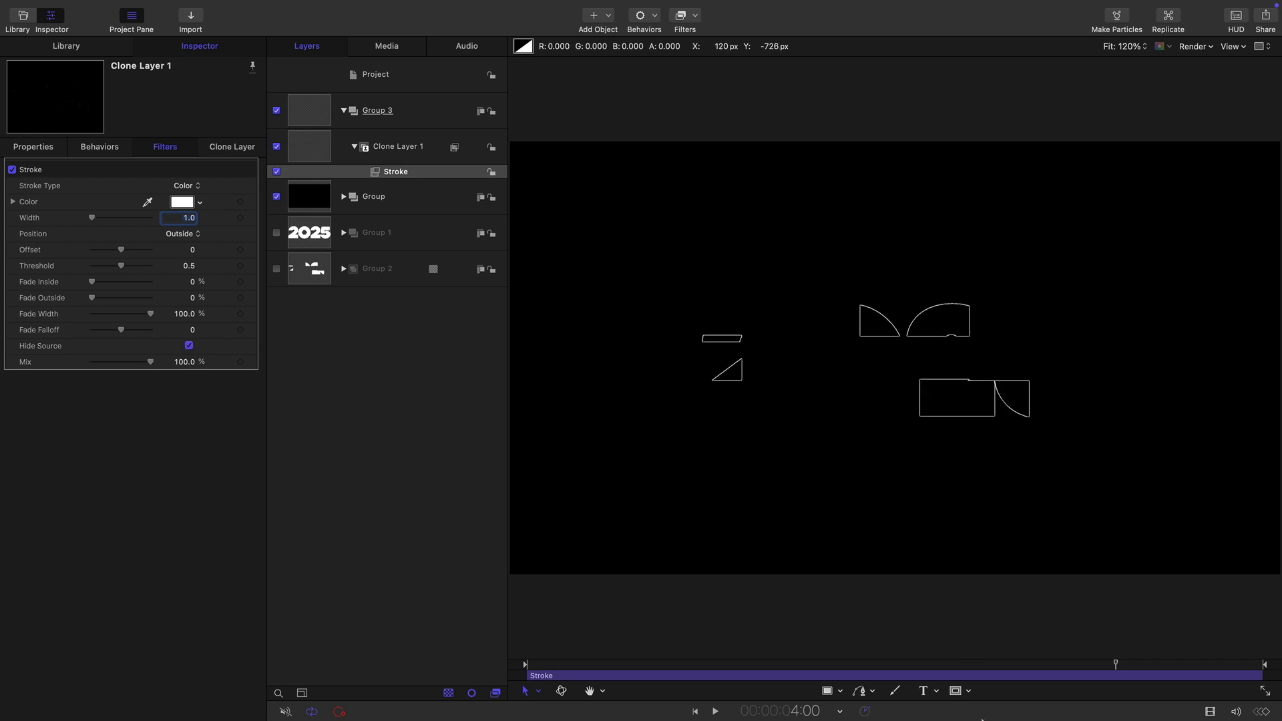
{"action": "left_click_drag", "start_coordinate": [772, 666], "coordinate": [734, 666]}
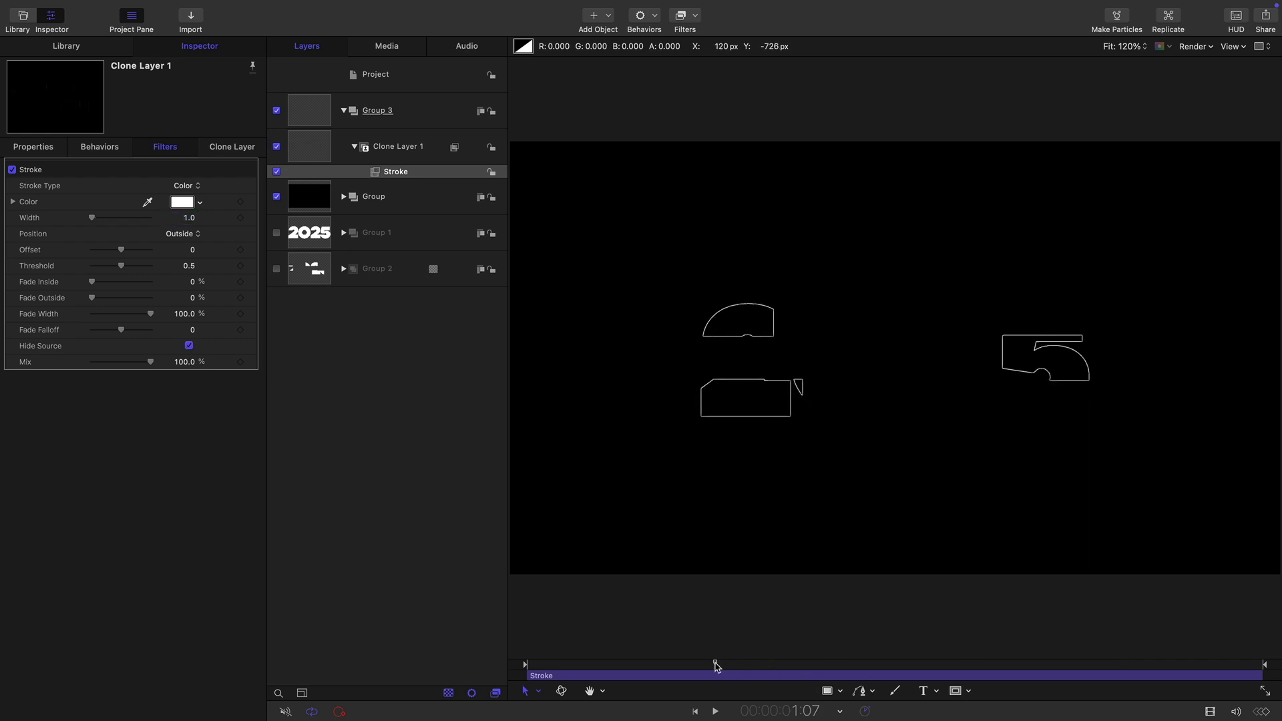
{"action": "left_click_drag", "start_coordinate": [715, 665], "coordinate": [833, 667]}
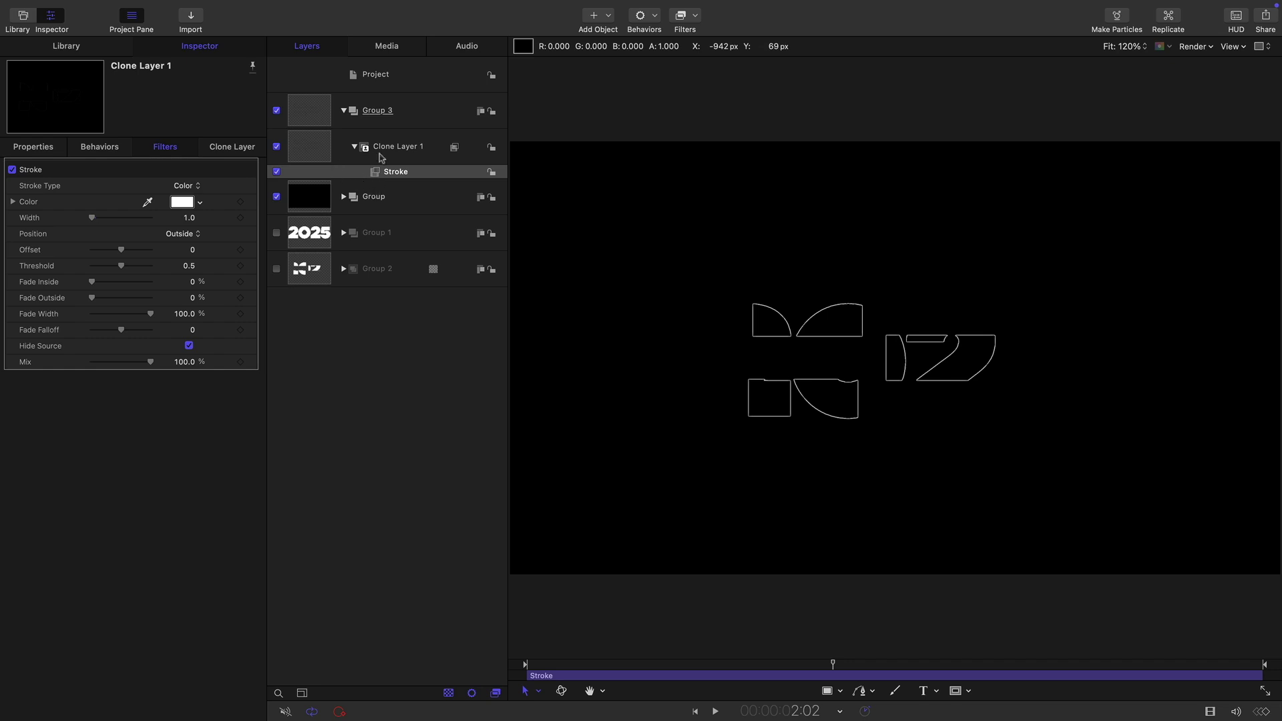
{"action": "left_click_drag", "start_coordinate": [836, 665], "coordinate": [916, 665]}
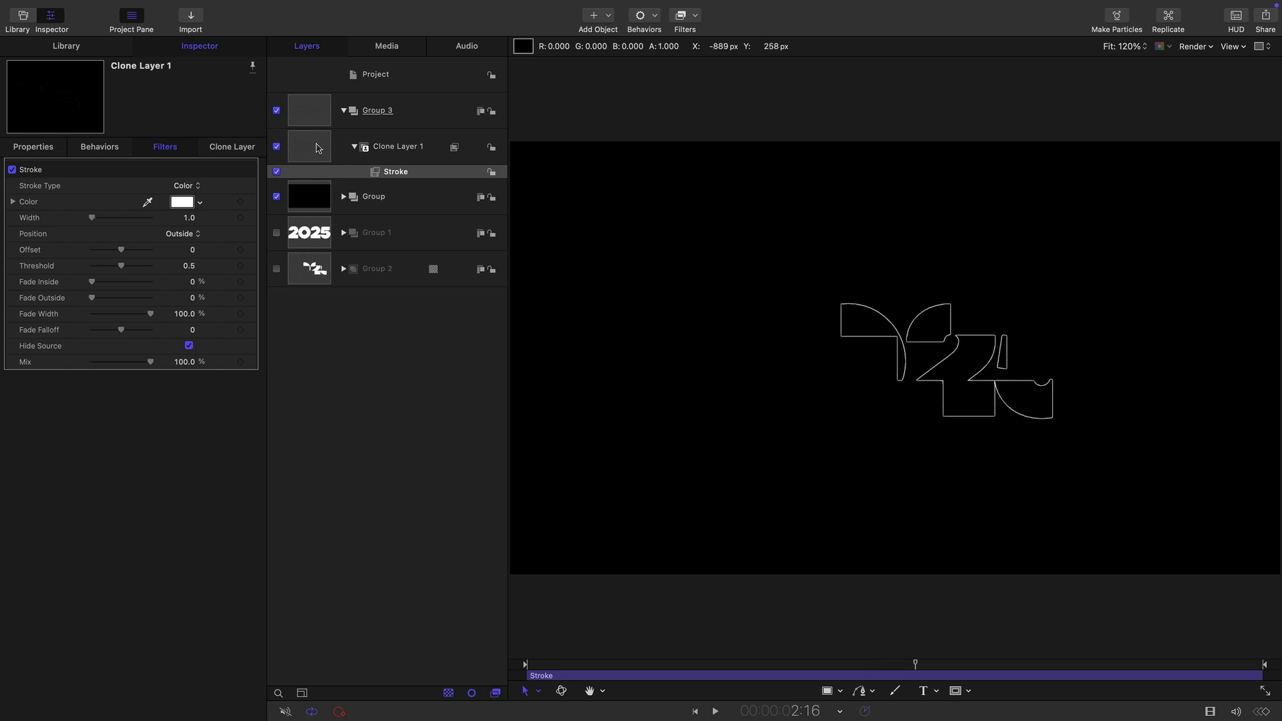
Make a clone layer of Group 3 and move the hidden original below Group 2 in the layer stack.
{"action": "left_click", "coordinate": [354, 146]}
{"action": "left_click", "coordinate": [319, 121]}
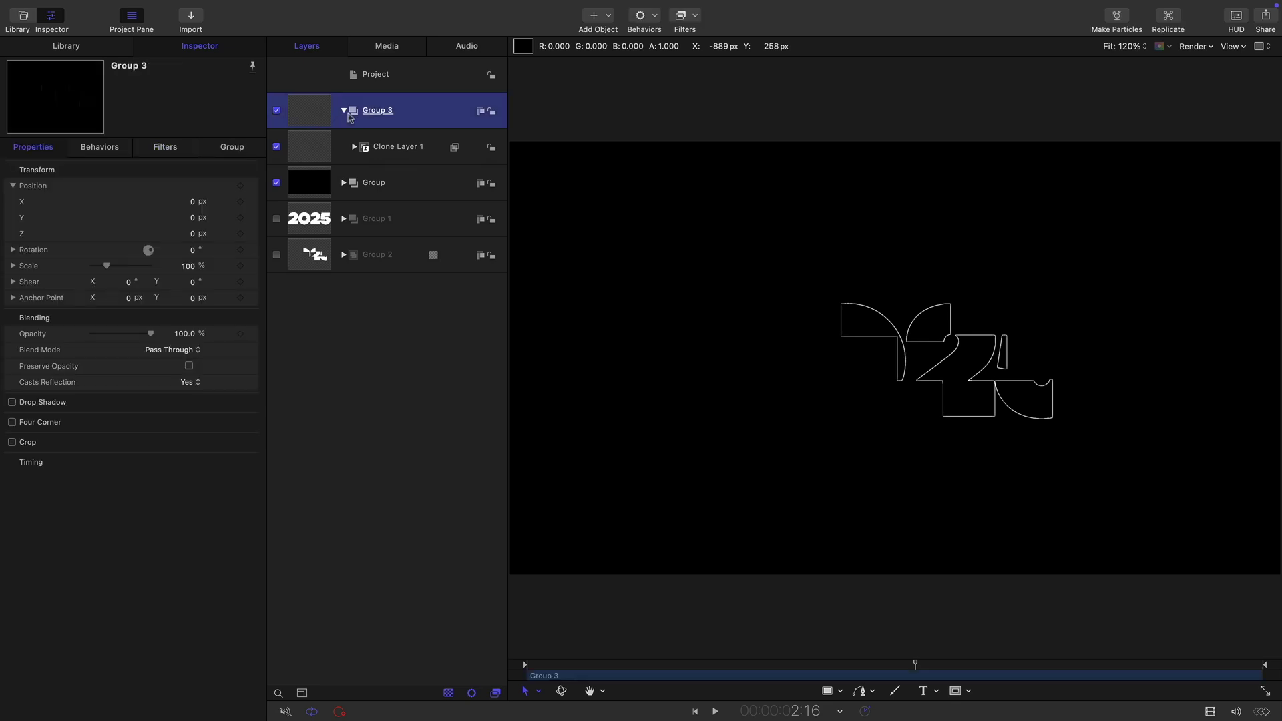
{"action": "left_click", "coordinate": [344, 112]}
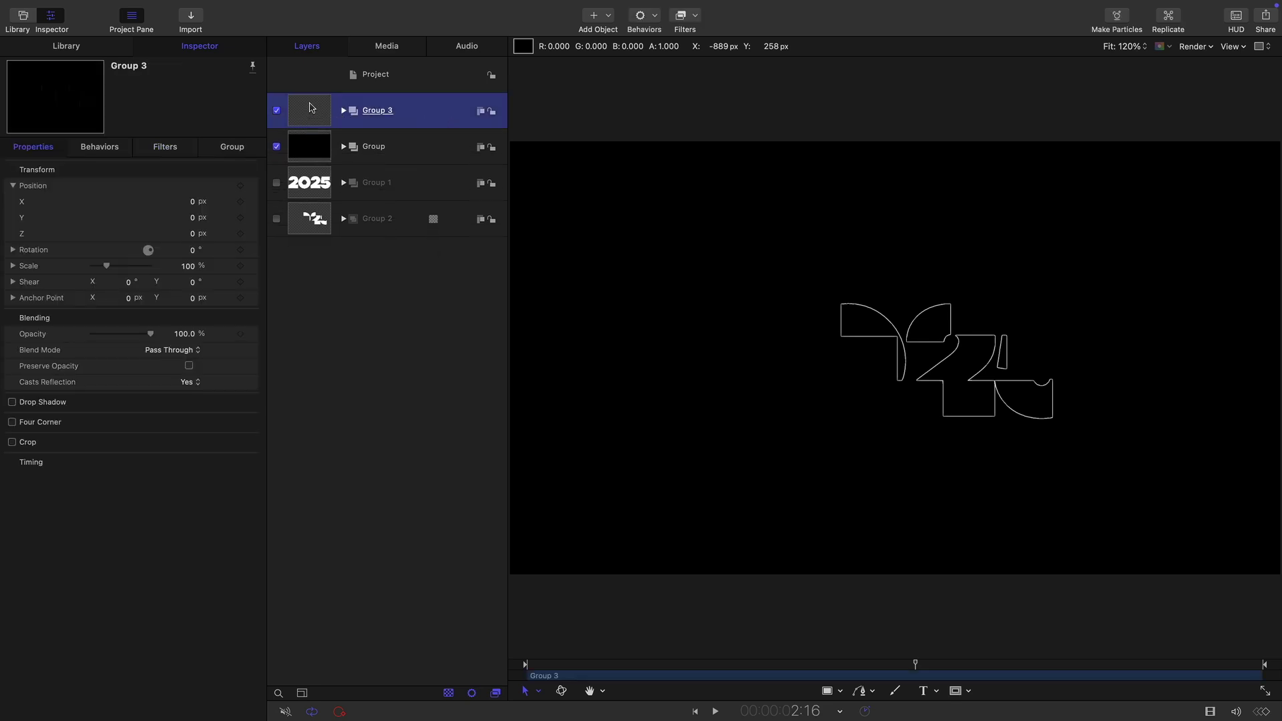
{"action": "right_click", "coordinate": [311, 108]}
{"action": "left_click", "coordinate": [408, 345]}
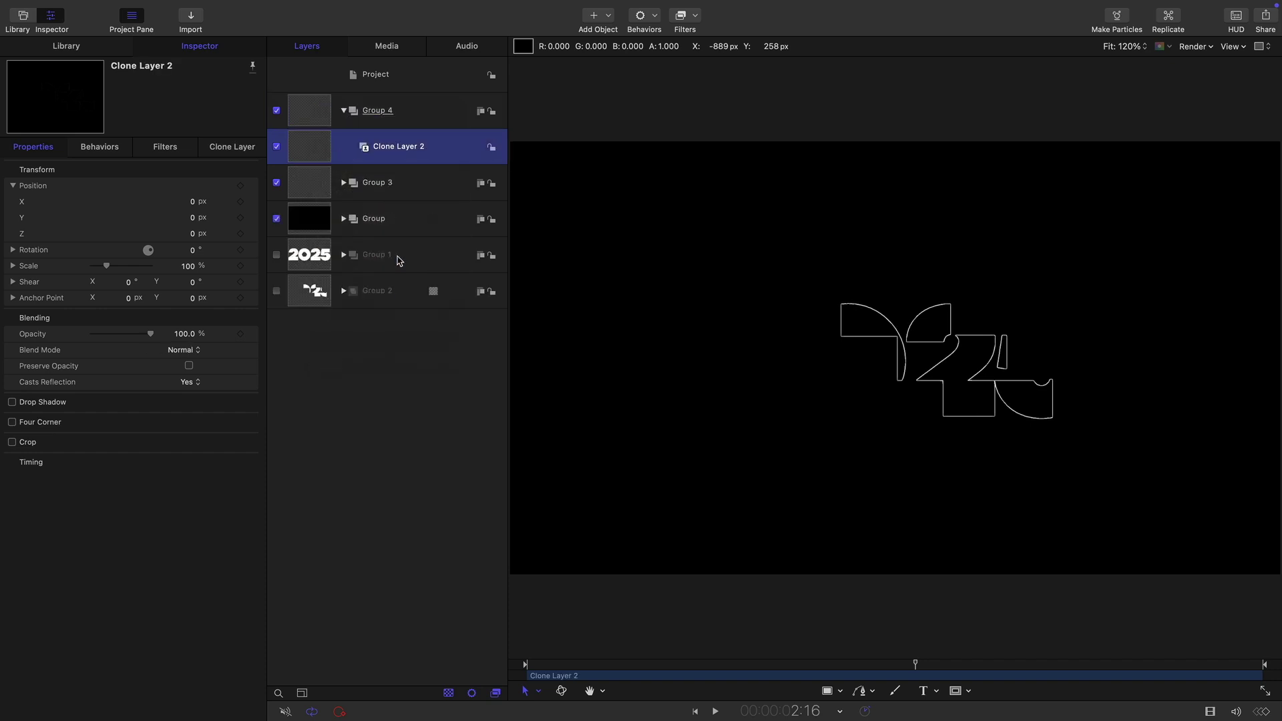
{"action": "left_click", "coordinate": [277, 182]}
{"action": "left_click_drag", "start_coordinate": [316, 184], "coordinate": [332, 306]}
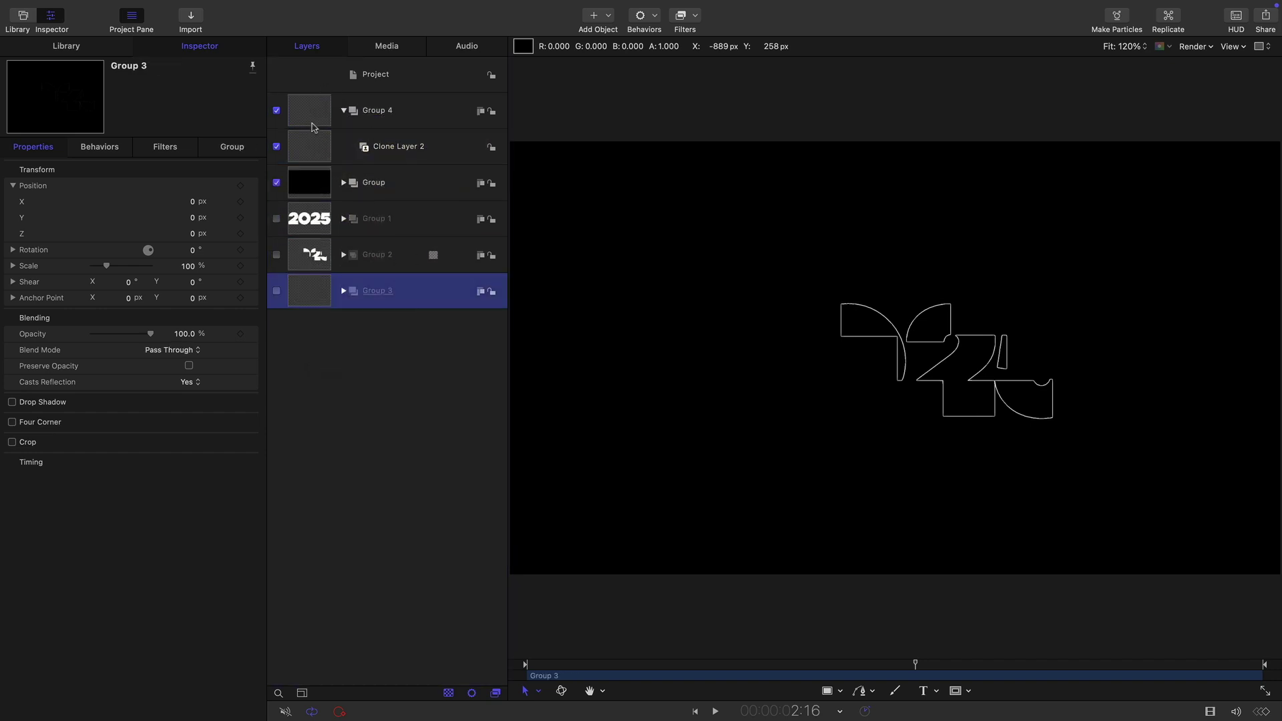
Add a Colorize filter to Clone Layer 2.
{"action": "left_click", "coordinate": [310, 151]}
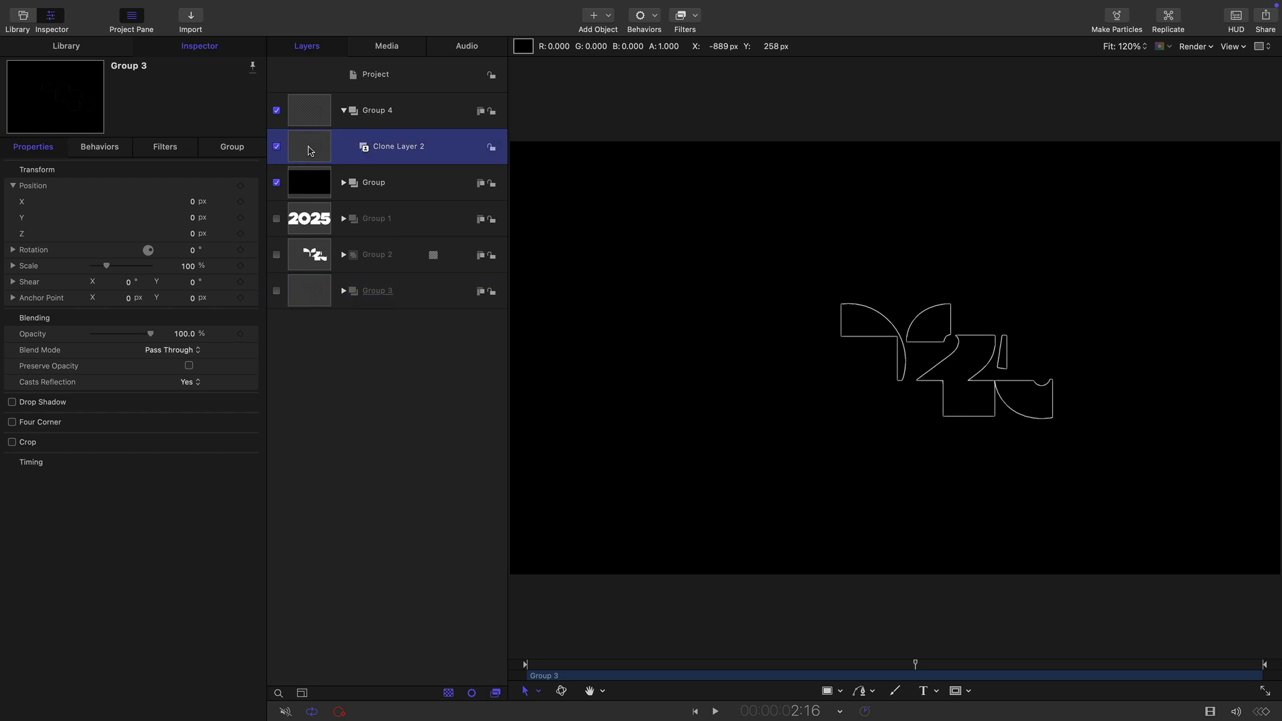
{"action": "left_click", "coordinate": [692, 20]}
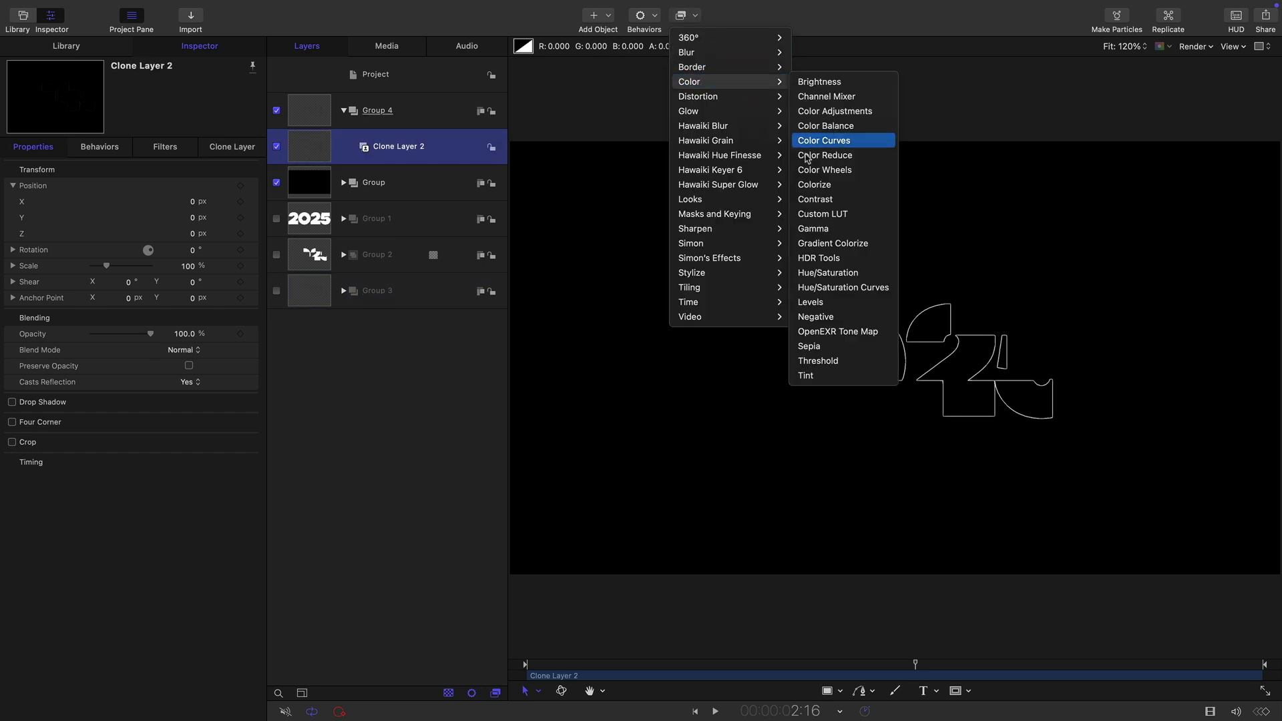
{"action": "key", "text": "Escape"}
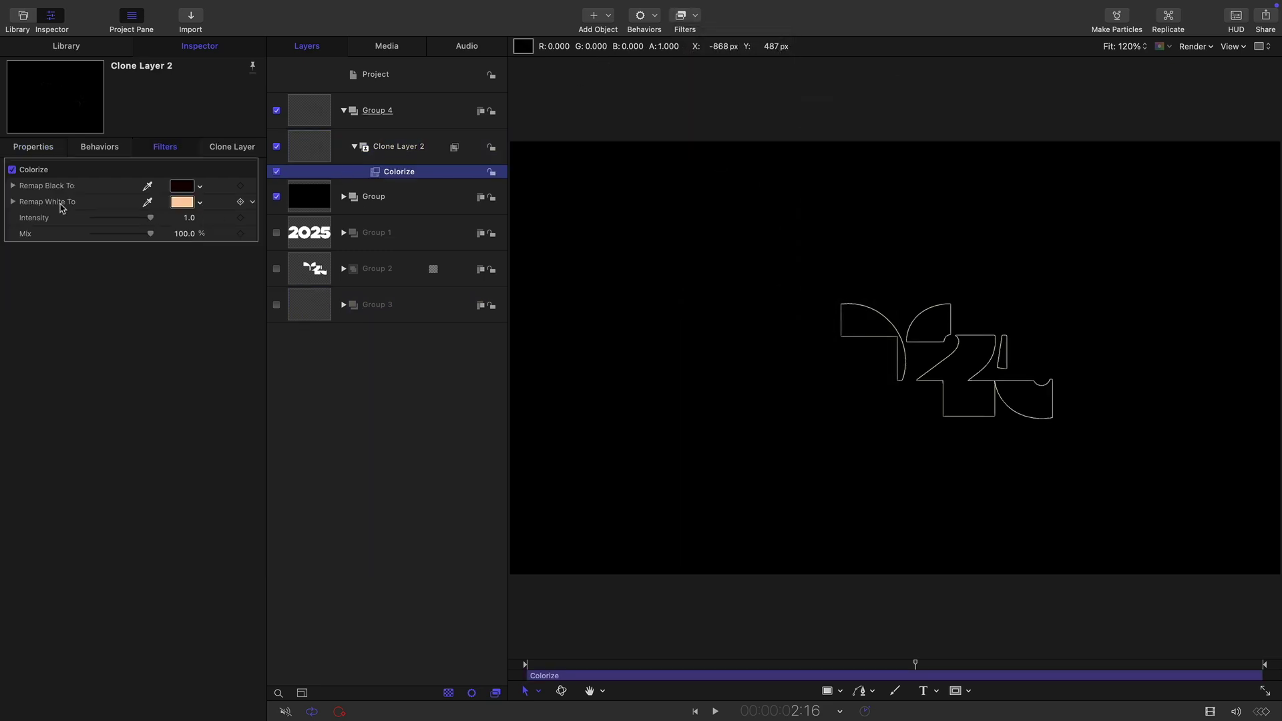
Duplicate Clone Layer 2 together with its Colorize filter.
{"action": "left_click", "coordinate": [314, 142]}
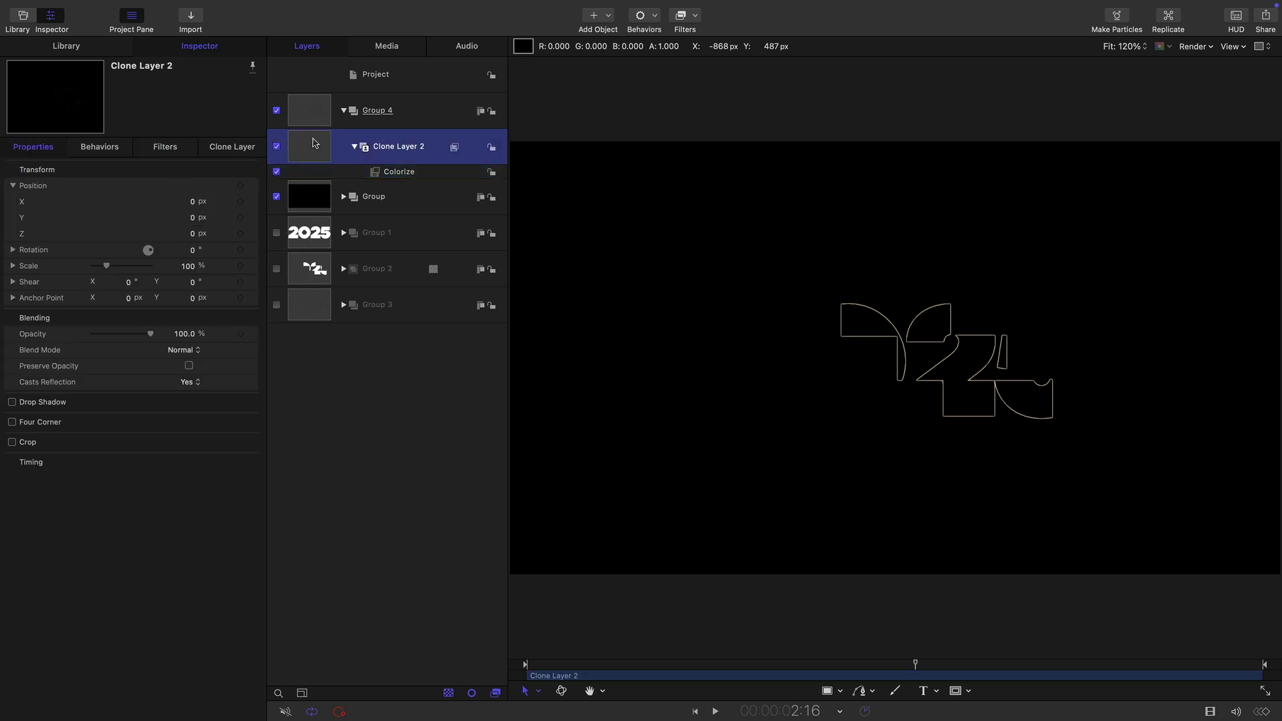
{"action": "right_click", "coordinate": [314, 142]}
{"action": "left_click", "coordinate": [354, 192]}
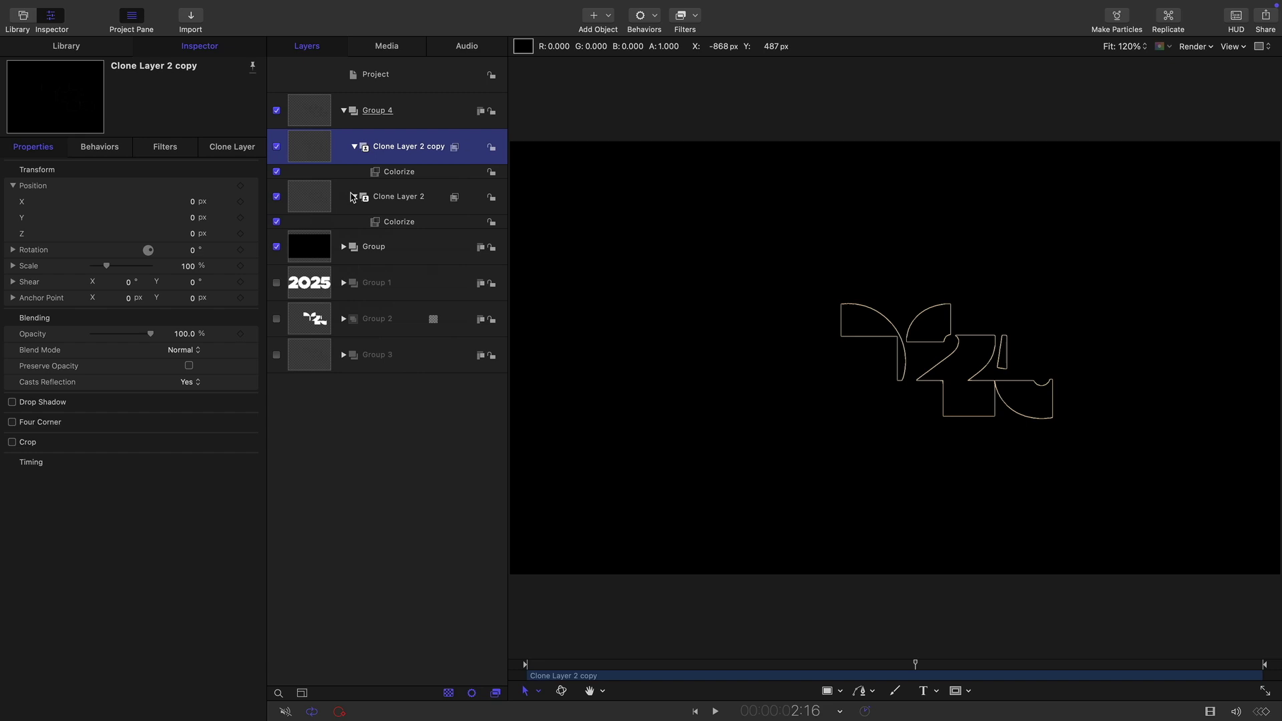
Add a Reverse retiming behavior to Clone Layer 2 copy.
{"action": "left_click", "coordinate": [659, 19]}
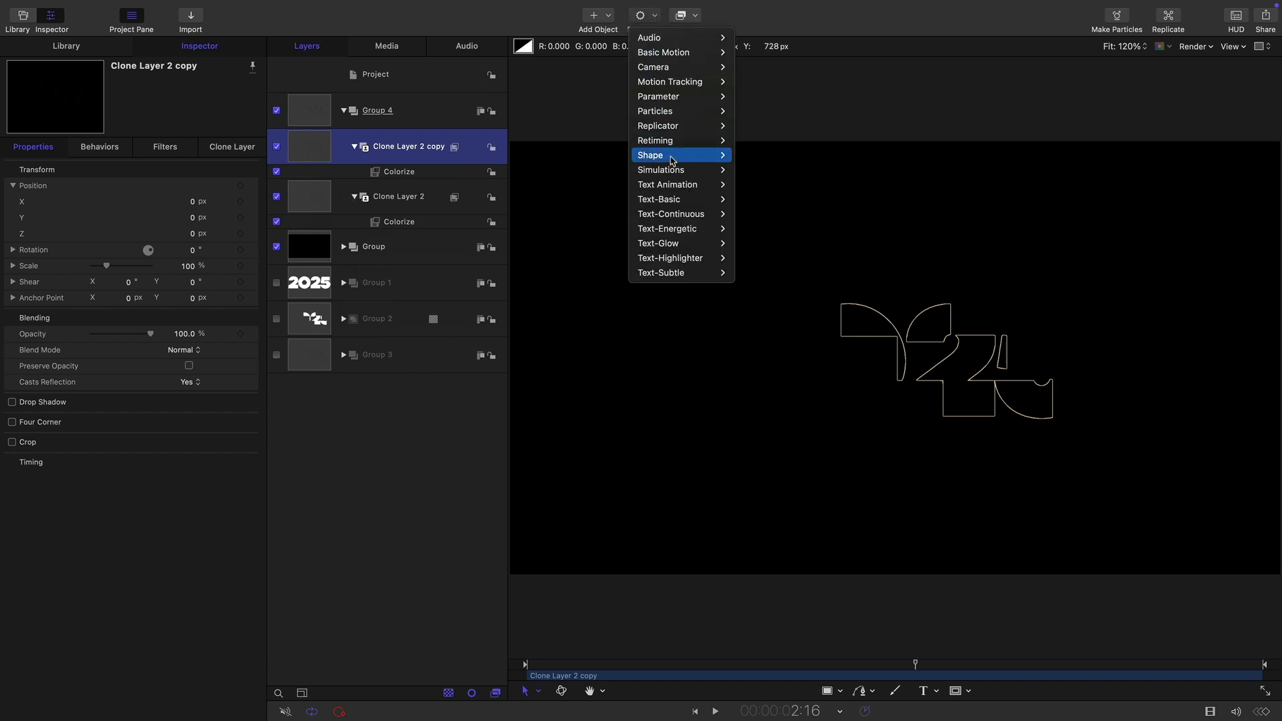
{"action": "mouse_move", "coordinate": [676, 143]}
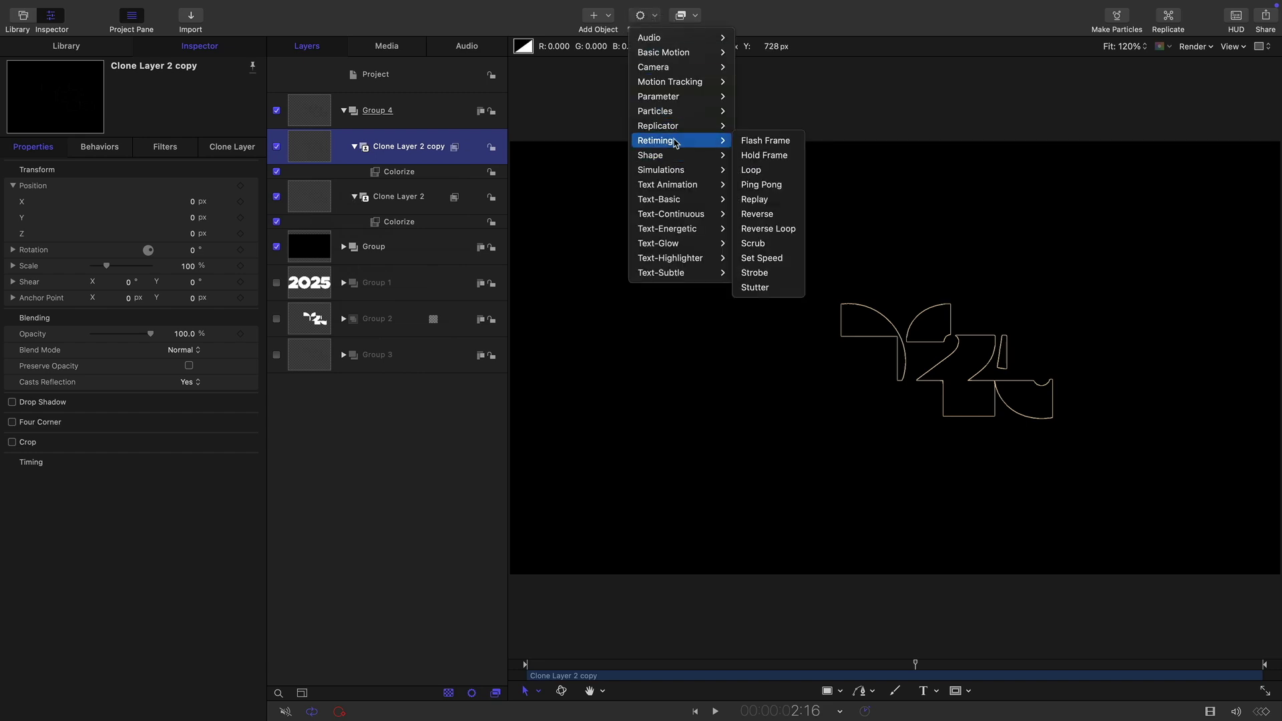
{"action": "left_click", "coordinate": [775, 214]}
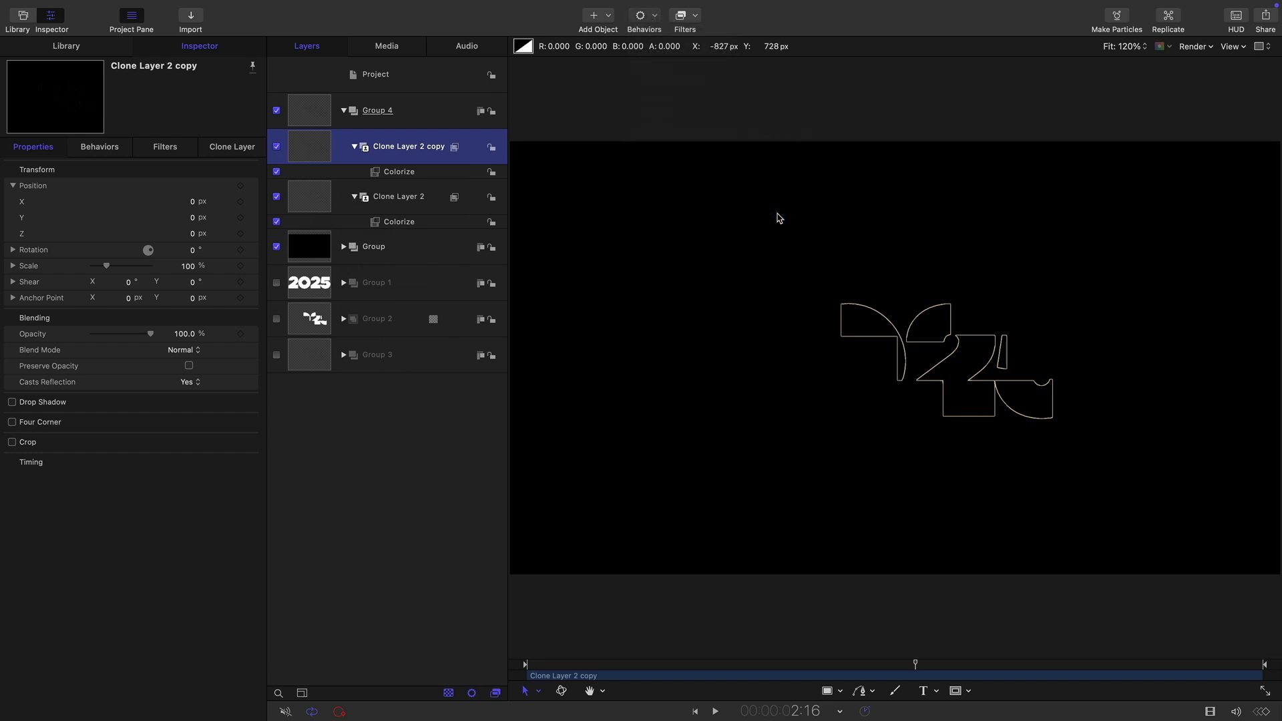
Set Remap White To in the Colorize filter of Clone Layer 2 copy to a medium blue and play the animation.
{"action": "left_click", "coordinate": [399, 172]}
{"action": "left_click", "coordinate": [182, 202]}
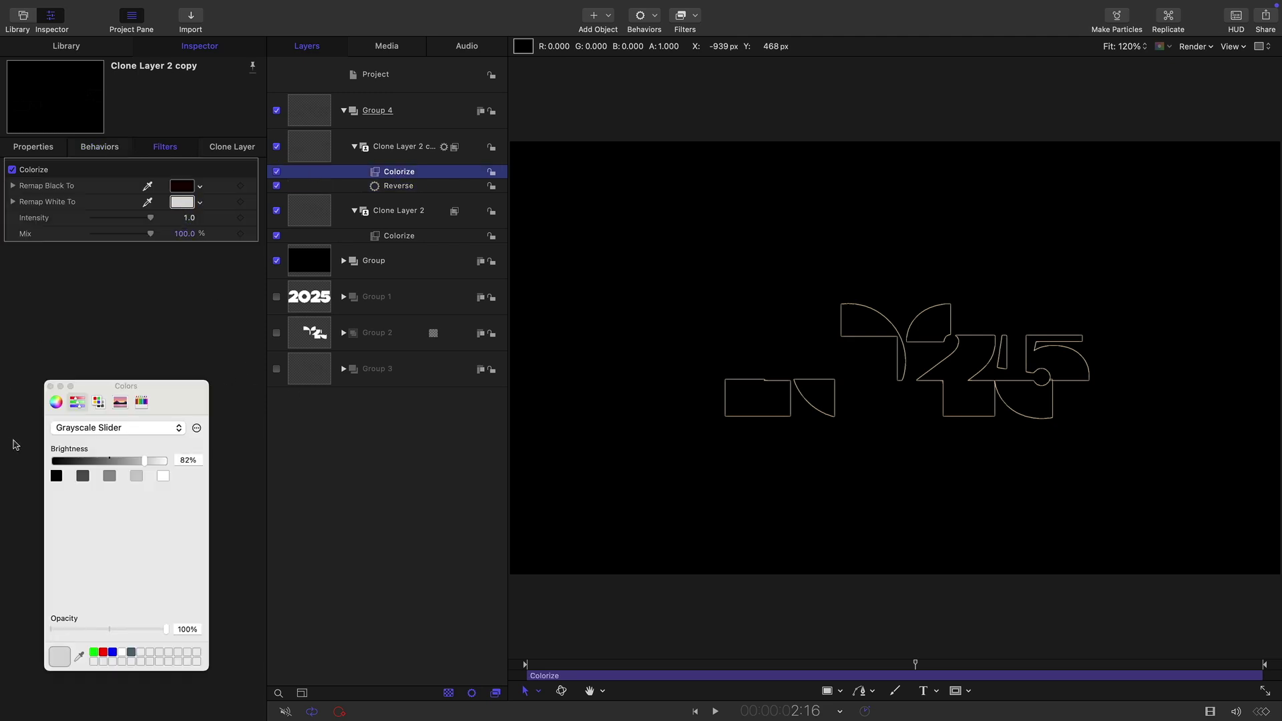
{"action": "left_click", "coordinate": [55, 402]}
{"action": "left_click_drag", "start_coordinate": [124, 511], "coordinate": [102, 533]}
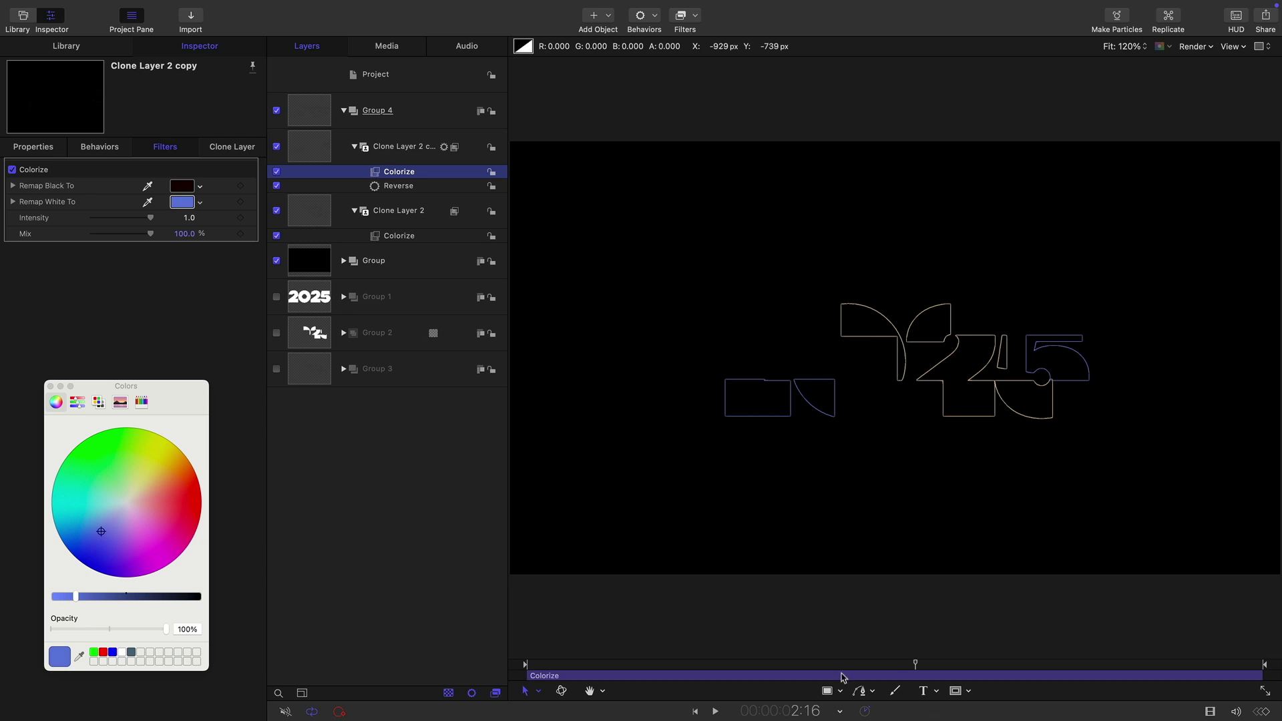
{"action": "left_click", "coordinate": [715, 712]}
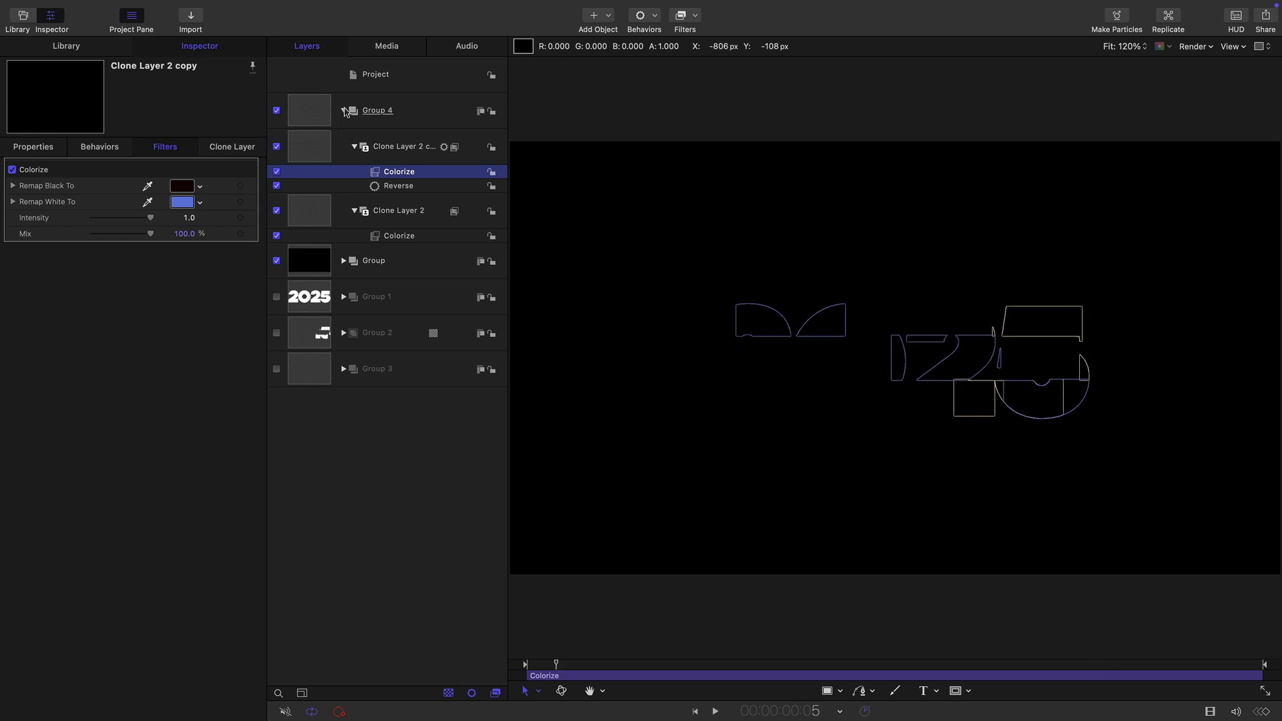
Collapse Group 4 and rename it Full.
{"action": "left_click", "coordinate": [345, 111]}
{"action": "double_click", "coordinate": [401, 112]}
{"action": "type", "text": "Full"}
{"action": "key", "text": "Return"}
Duplicate the Full group and rename the copy Half.
{"action": "right_click", "coordinate": [306, 115]}
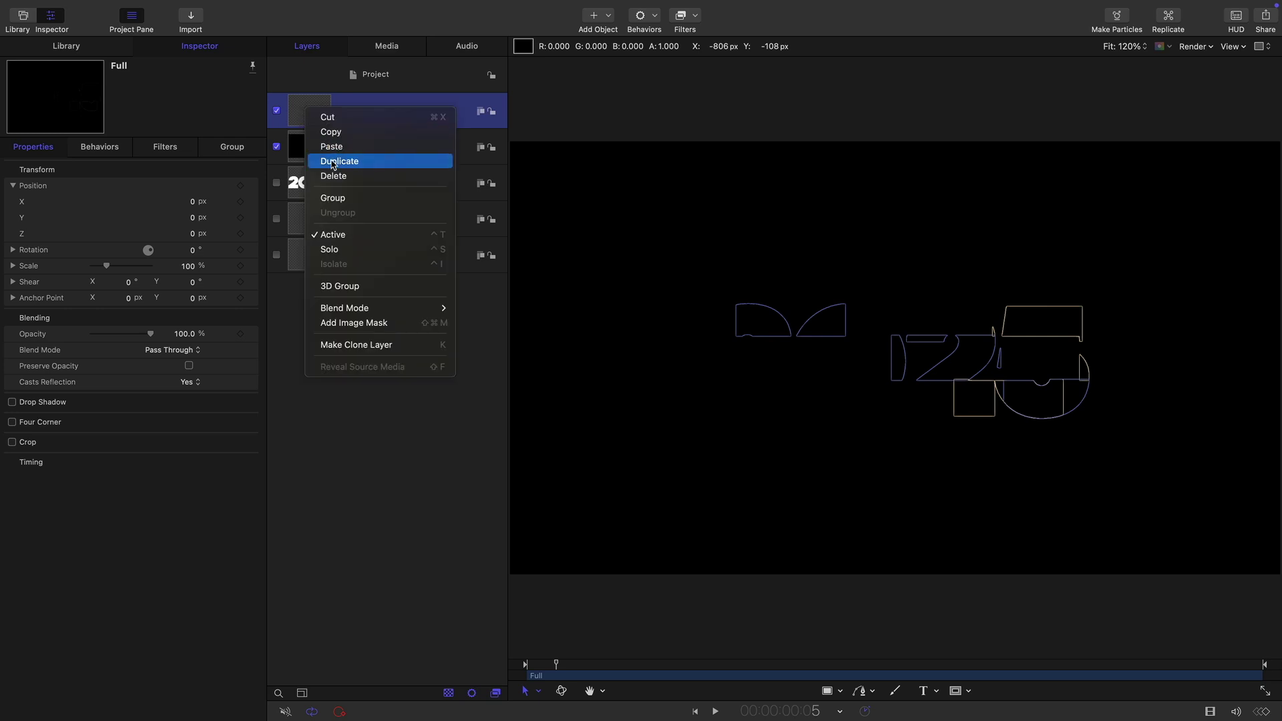
{"action": "left_click", "coordinate": [354, 160]}
{"action": "double_click", "coordinate": [378, 115]}
{"action": "type", "text": "Half"}
{"action": "key", "text": "Return"}
Set the opacity of both clone layers in the Half group to 15%.
{"action": "left_click", "coordinate": [344, 111]}
{"action": "left_click", "coordinate": [310, 188]}
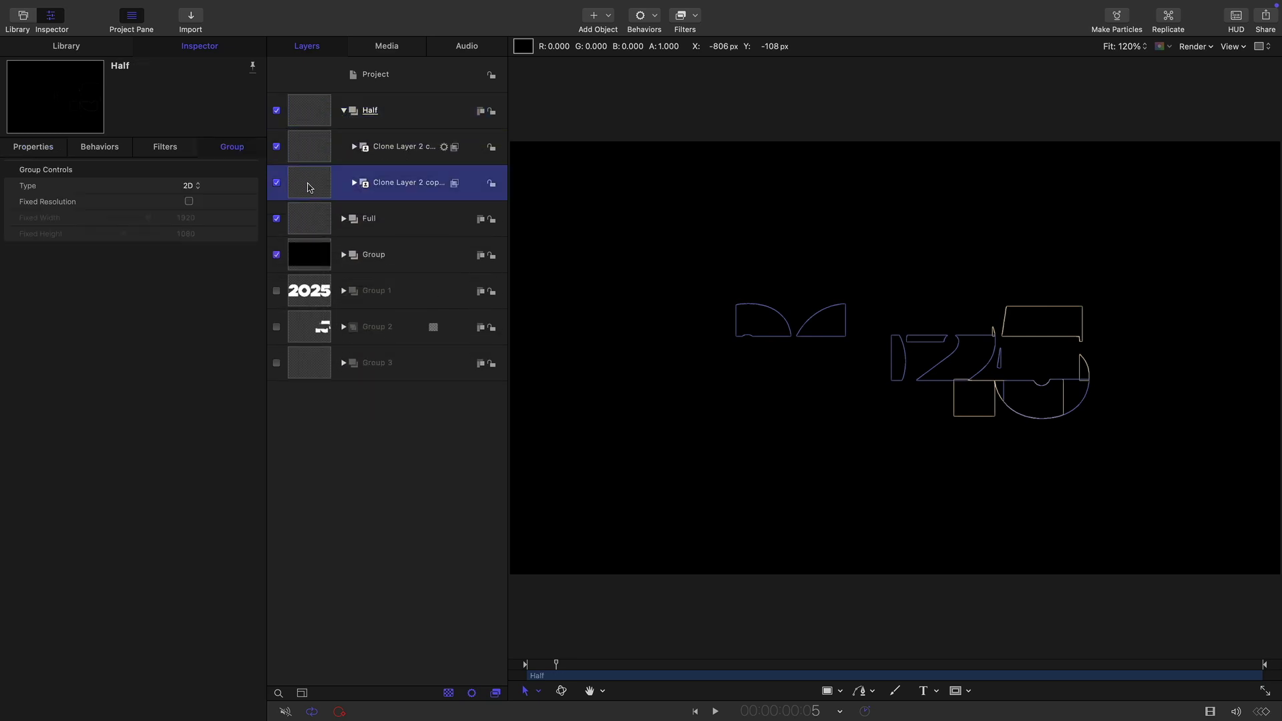
{"action": "left_click", "coordinate": [314, 158], "text": "shift"}
{"action": "left_click", "coordinate": [33, 148]}
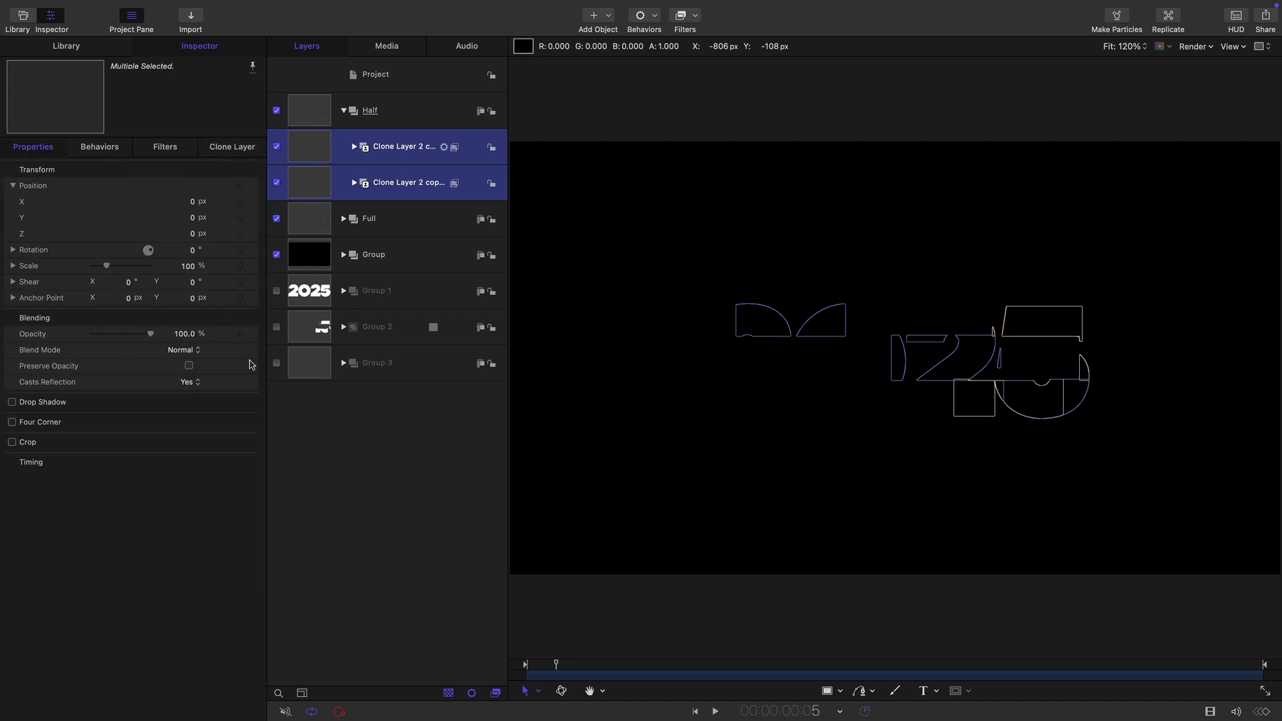
{"action": "double_click", "coordinate": [185, 334]}
{"action": "type", "text": "15"}
{"action": "key", "text": "Return"}
Flip the lower clone layer in the Half group horizontally with an X scale of -100%.
{"action": "left_click", "coordinate": [318, 121]}
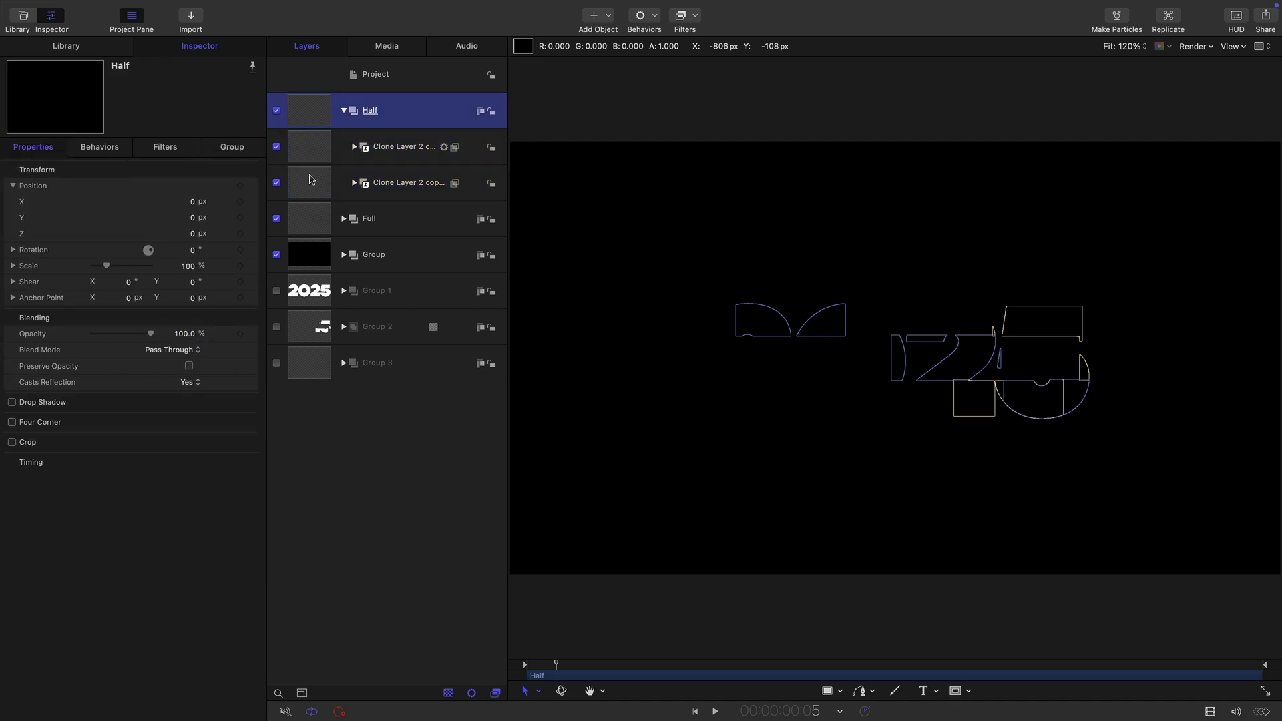
{"action": "left_click", "coordinate": [312, 185]}
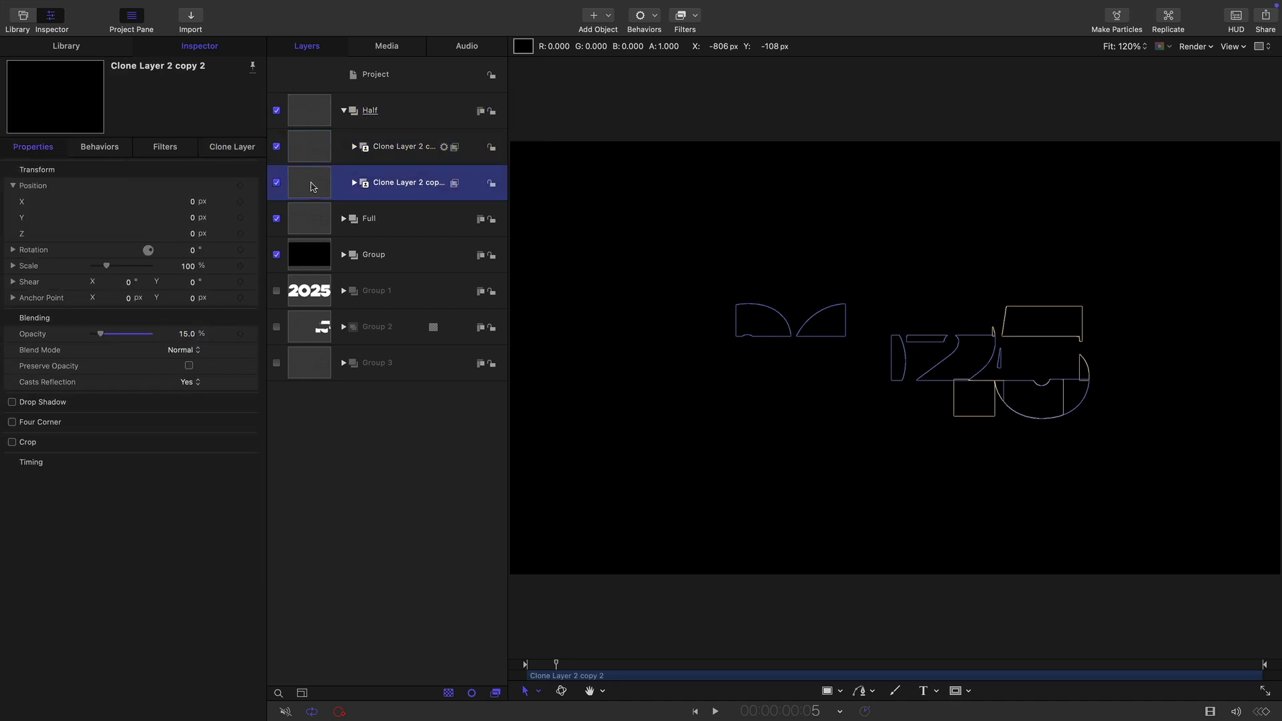
{"action": "left_click", "coordinate": [13, 266]}
{"action": "double_click", "coordinate": [182, 283]}
{"action": "type", "text": "-100"}
{"action": "key", "text": "Return"}
Flip the reversed clone layer in the Half group vertically with a Y scale of -100% and play from the start.
{"action": "left_click", "coordinate": [309, 147]}
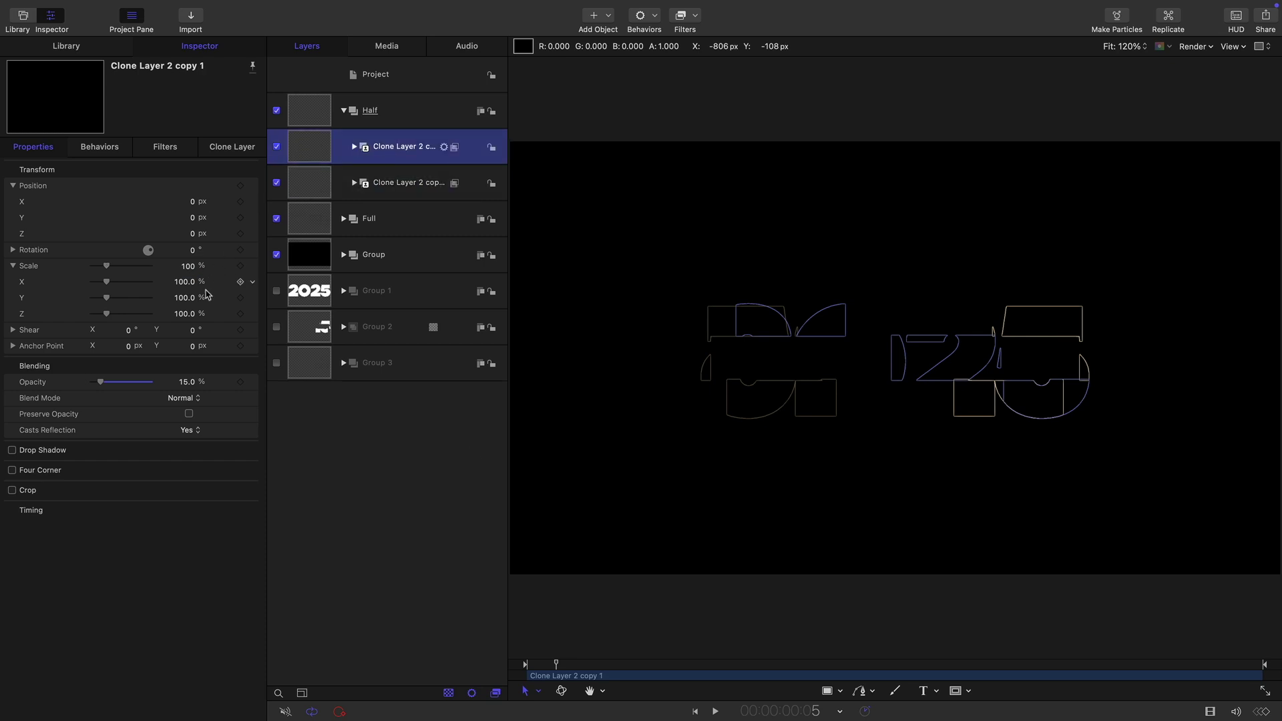
{"action": "double_click", "coordinate": [181, 298]}
{"action": "type", "text": "-100"}
{"action": "key", "text": "Return"}
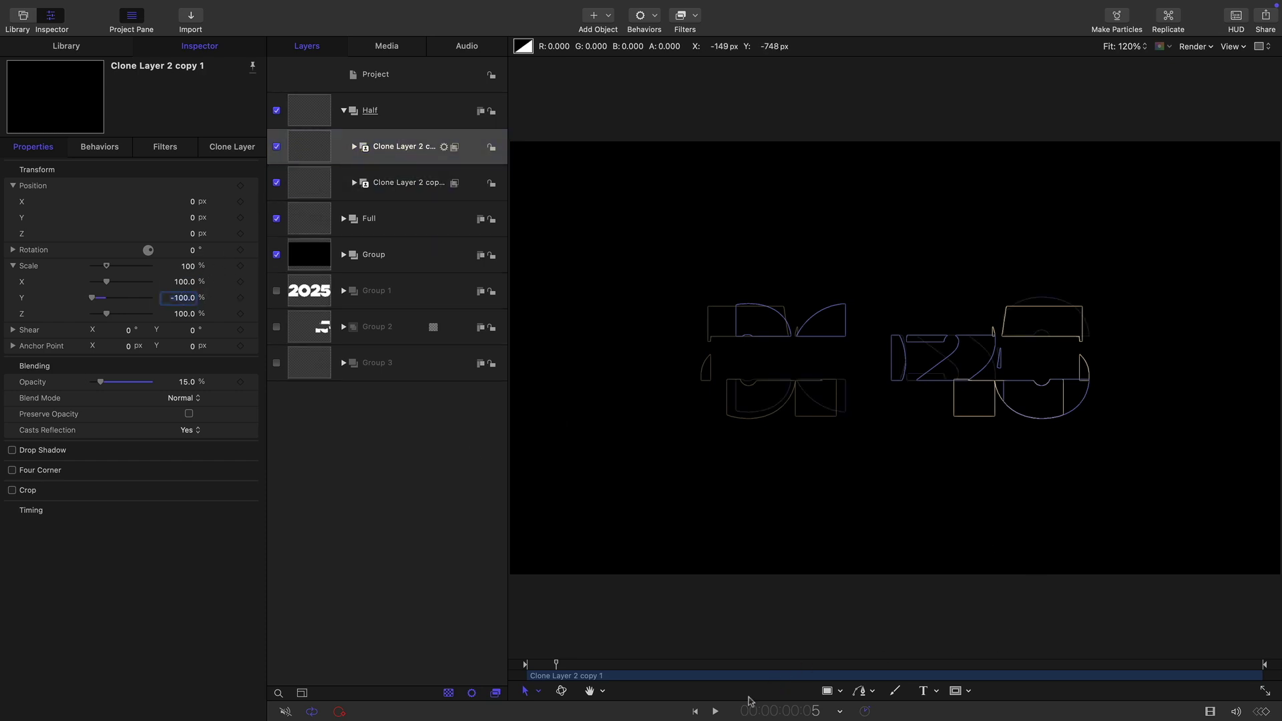
{"action": "left_click", "coordinate": [693, 713]}
{"action": "left_click", "coordinate": [715, 712]}
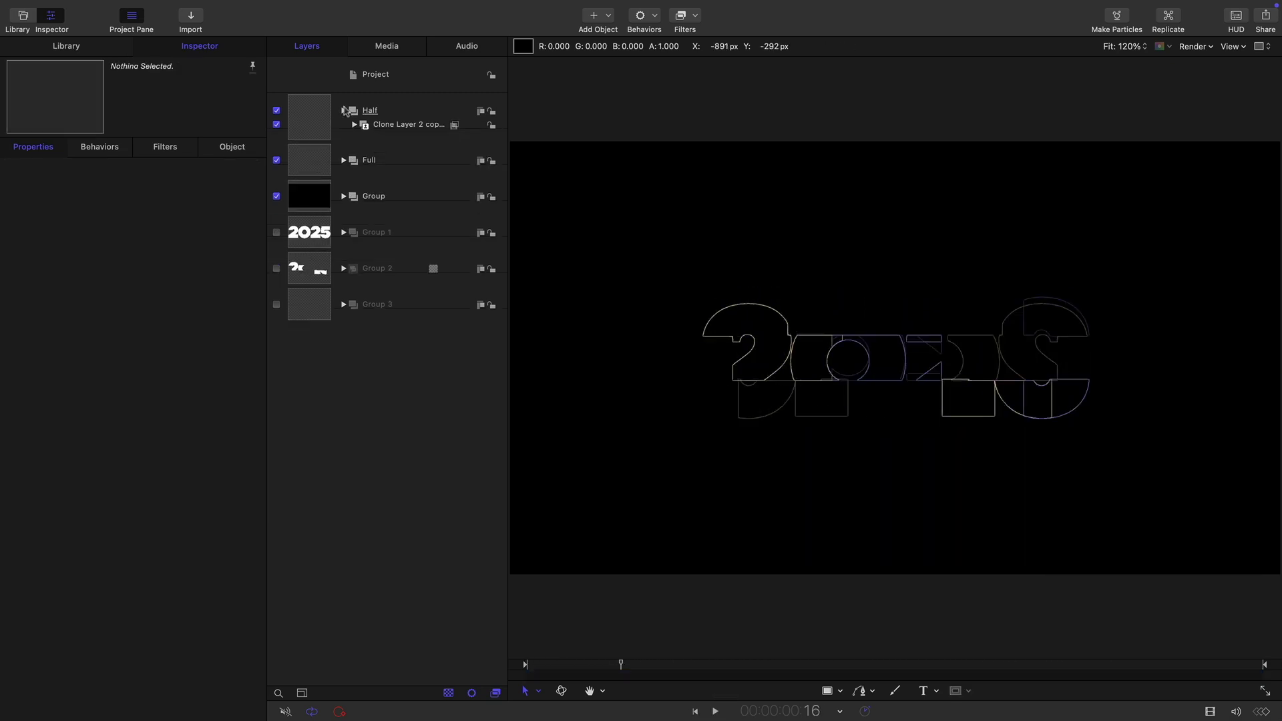
Create a new top-level group and move the Half and Full groups into it.
{"action": "left_click", "coordinate": [383, 83]}
{"action": "left_click", "coordinate": [179, 7]}
{"action": "left_click", "coordinate": [201, 26]}
{"action": "left_click", "coordinate": [318, 147]}
{"action": "left_click", "coordinate": [315, 178], "text": "shift"}
{"action": "left_click_drag", "start_coordinate": [315, 177], "coordinate": [316, 121]}
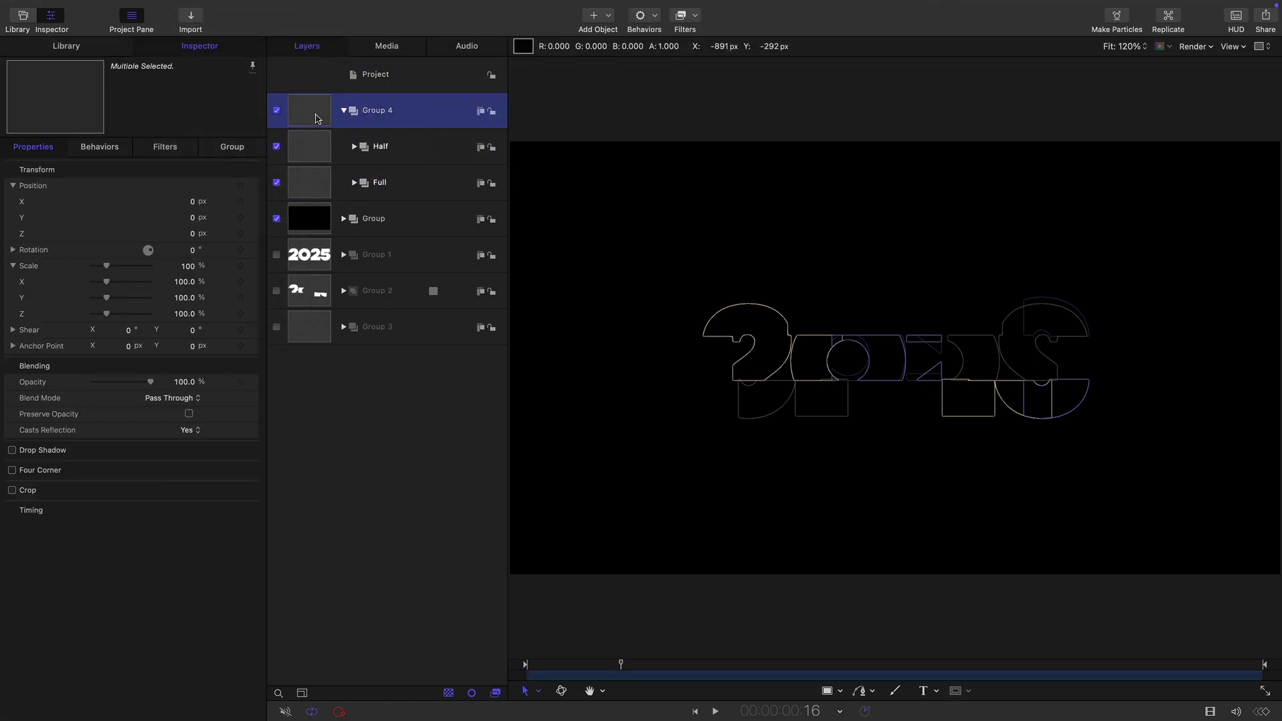
Create a new group named Lines above Half inside Group 4.
{"action": "left_click", "coordinate": [320, 153]}
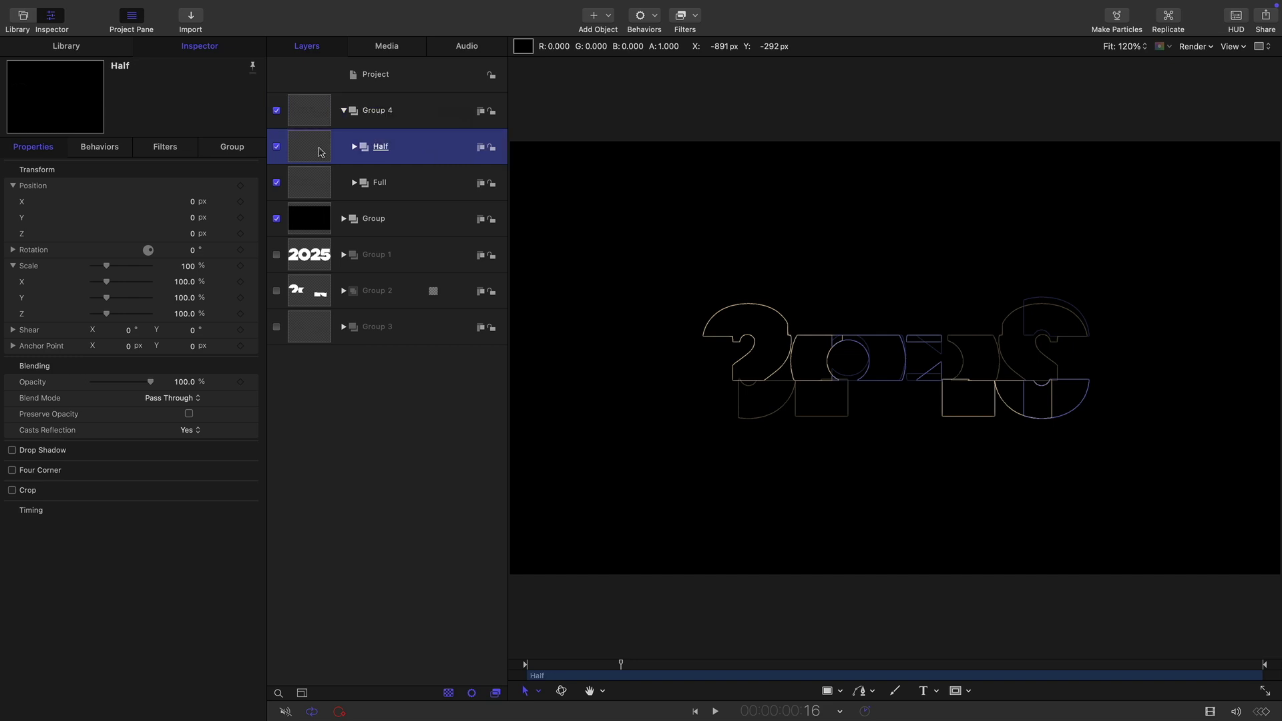
{"action": "left_click", "coordinate": [179, 7]}
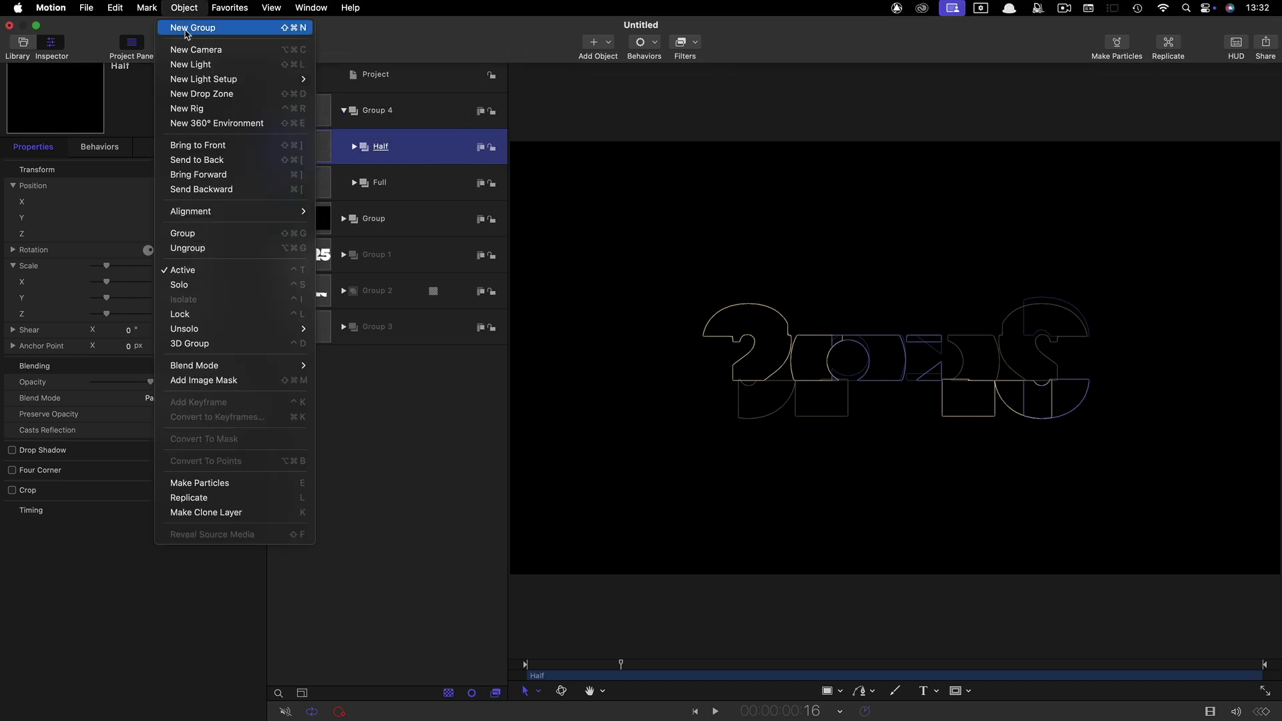
{"action": "left_click", "coordinate": [201, 25]}
{"action": "left_click", "coordinate": [391, 147]}
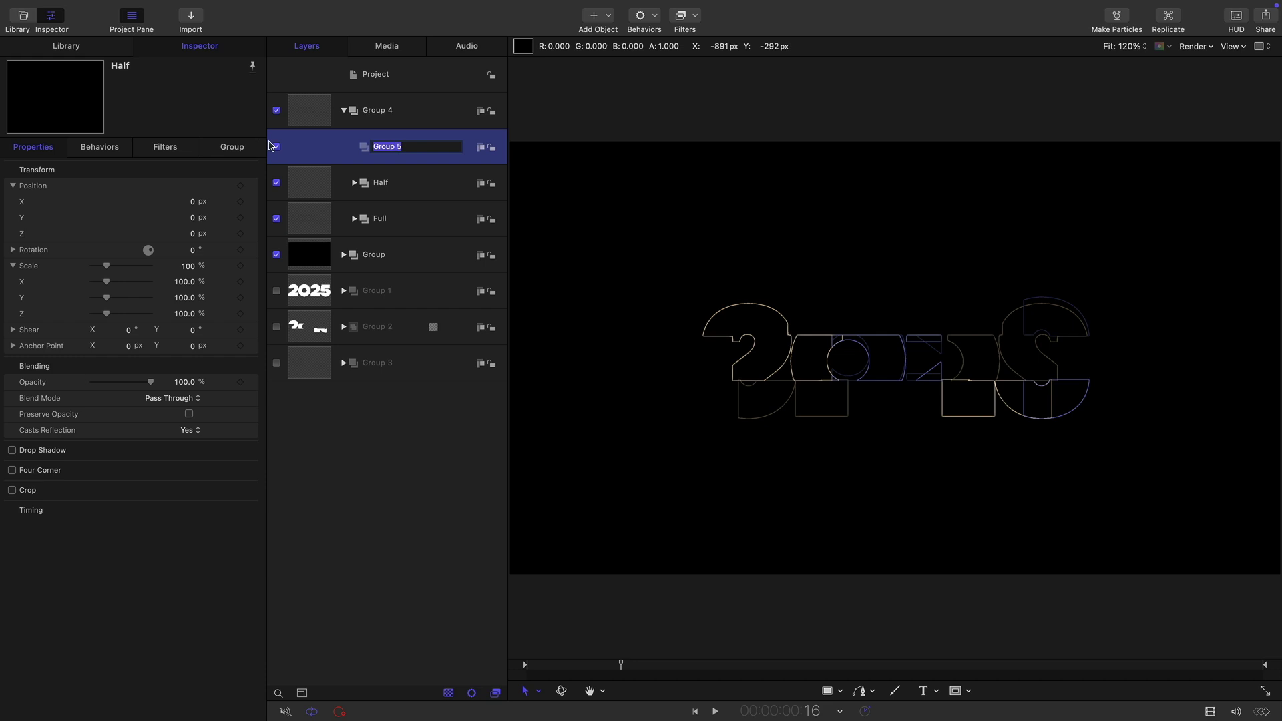
{"action": "type", "text": "Lines"}
{"action": "key", "text": "Return"}
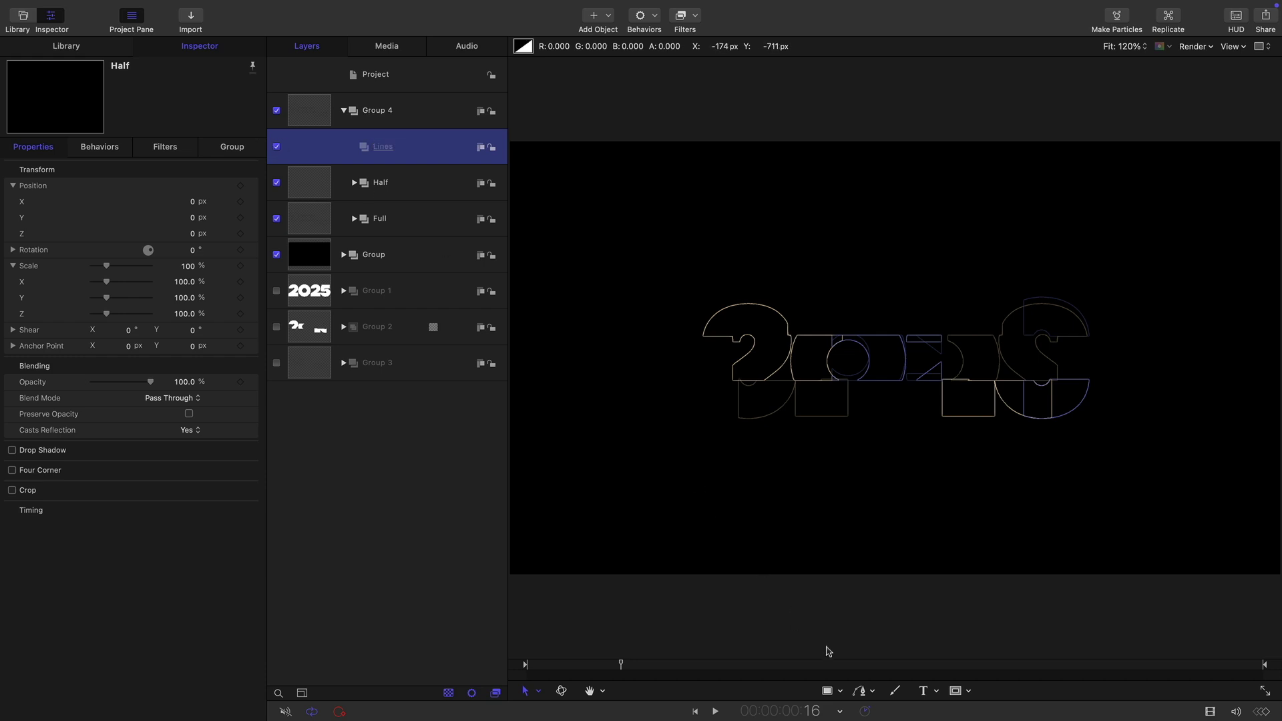
Draw a horizontal line across nearly the full canvas width in the Lines group and reset its transform.
{"action": "left_click", "coordinate": [840, 691]}
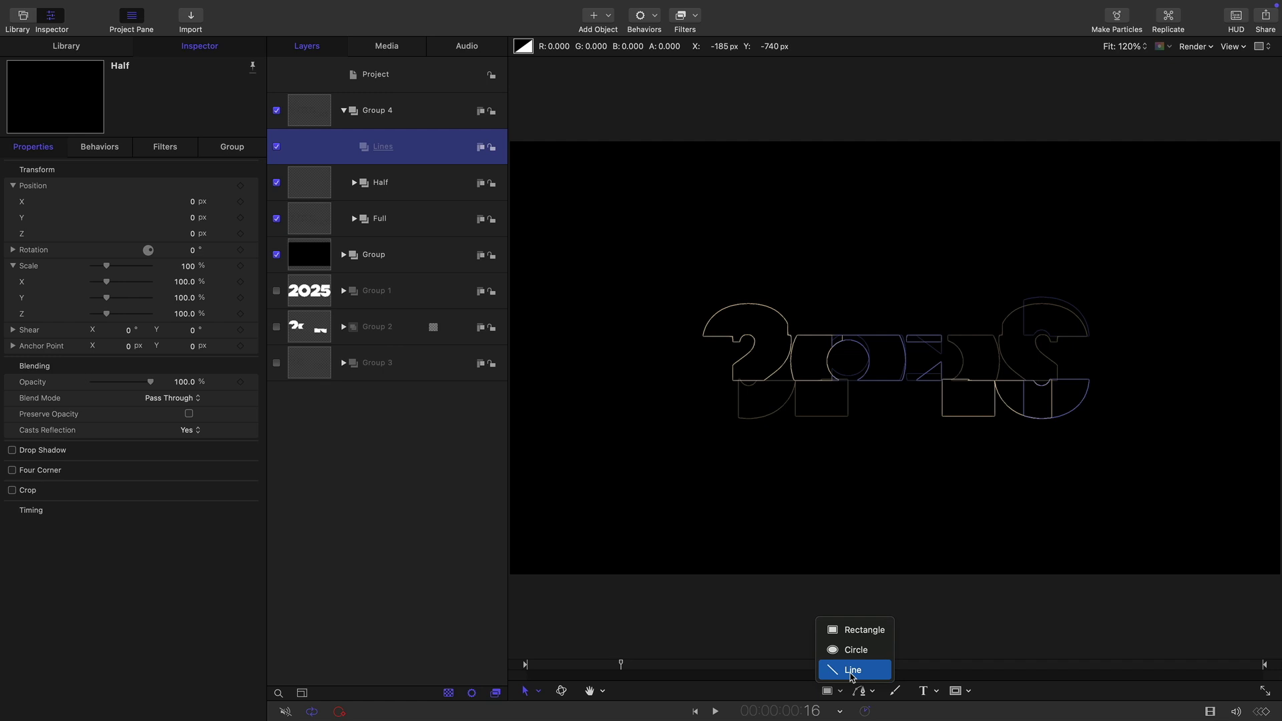
{"action": "left_click", "coordinate": [852, 670]}
{"action": "left_click_drag", "start_coordinate": [519, 309], "coordinate": [1273, 309]}
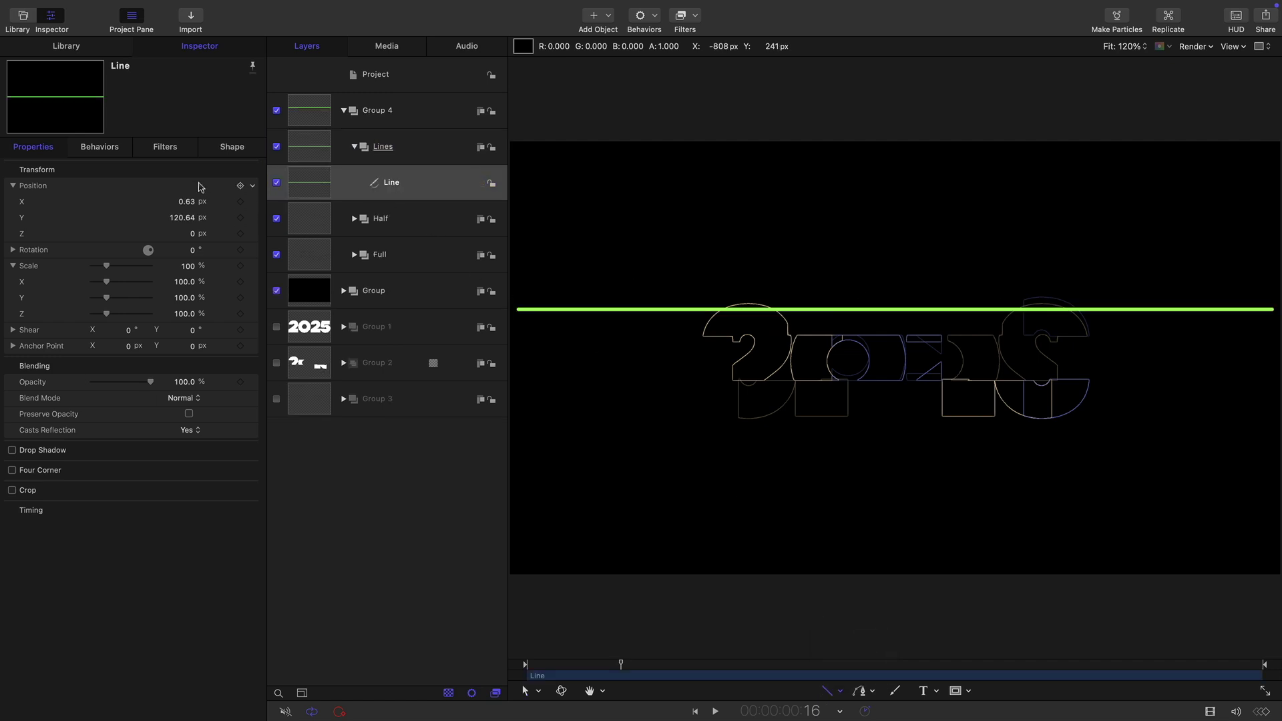
{"action": "right_click", "coordinate": [95, 171]}
{"action": "left_click", "coordinate": [116, 174]}
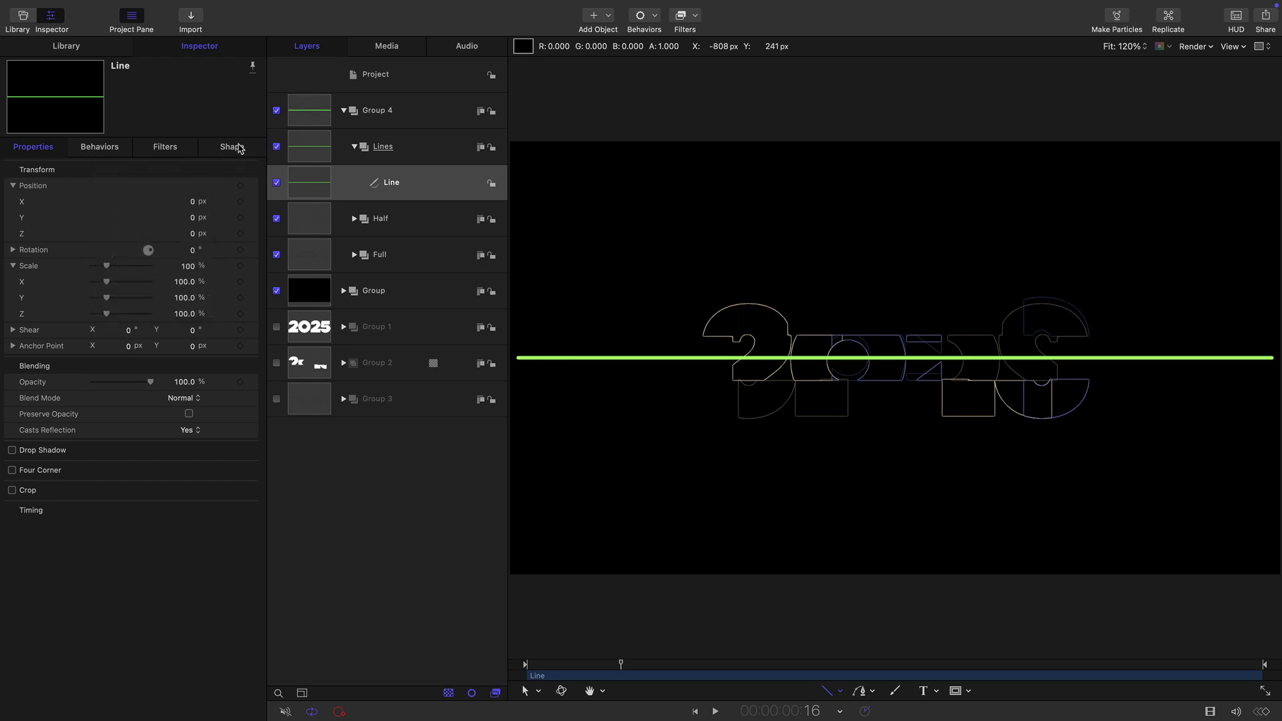
Set the line's outline brush color to white and its width to 1.
{"action": "left_click", "coordinate": [232, 147]}
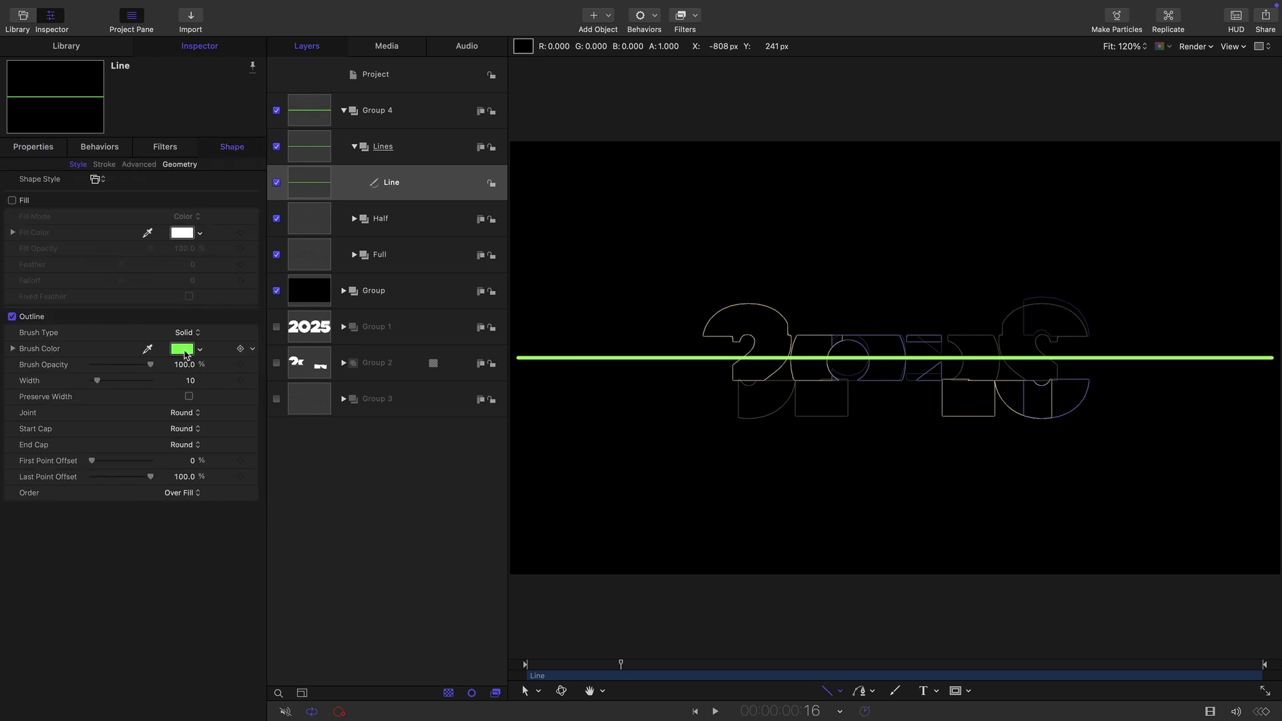
{"action": "left_click", "coordinate": [183, 350]}
{"action": "left_click", "coordinate": [78, 402]}
{"action": "left_click", "coordinate": [160, 473]}
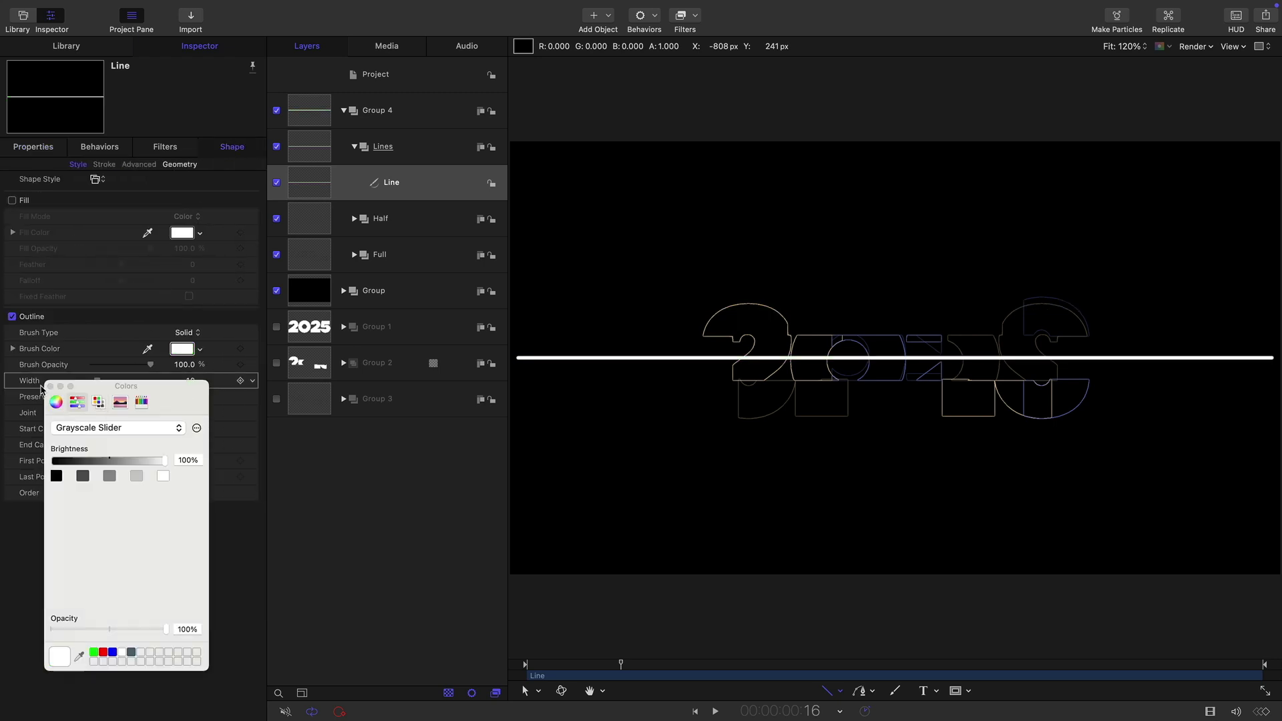
{"action": "left_click", "coordinate": [50, 386]}
{"action": "left_click", "coordinate": [186, 381]}
{"action": "type", "text": "3"}
{"action": "key", "text": "Return"}
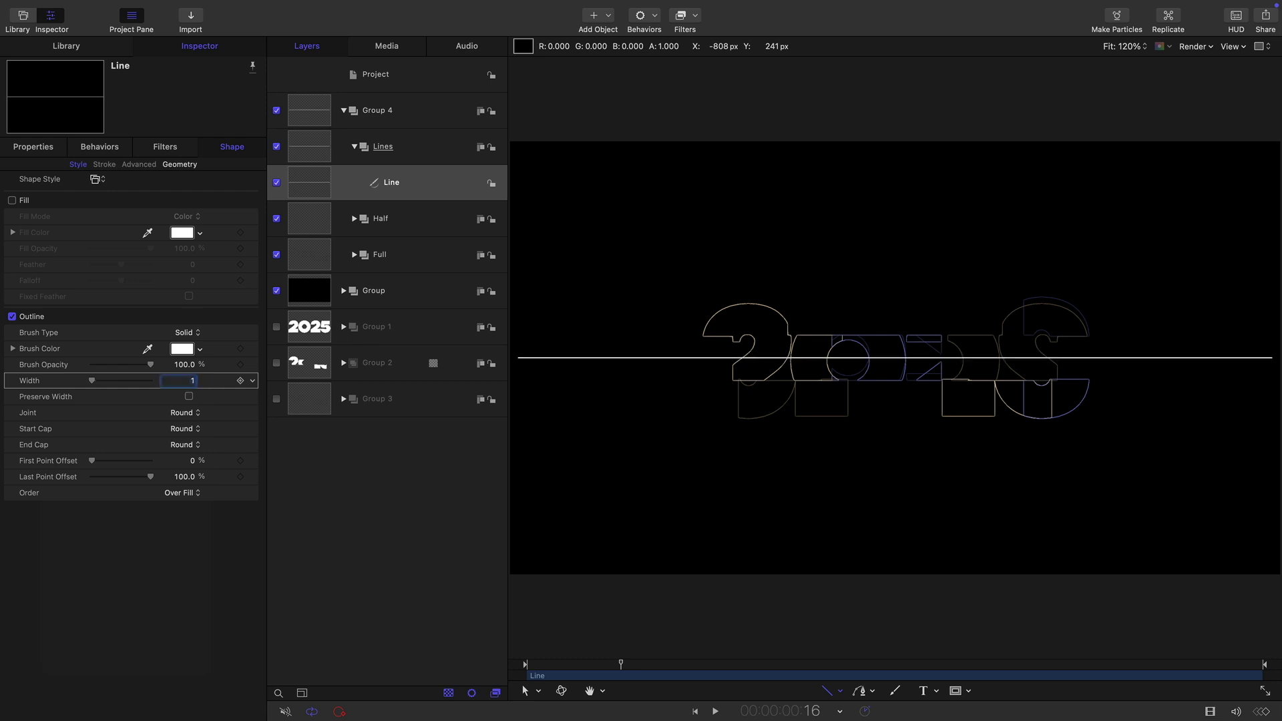
Extend the line across the full canvas by setting its control points' X values to -960 and 960.
{"action": "left_click", "coordinate": [179, 165]}
{"action": "left_click", "coordinate": [117, 284]}
{"action": "type", "text": "-960"}
{"action": "key", "text": "Tab"}
{"action": "key", "text": "Tab"}
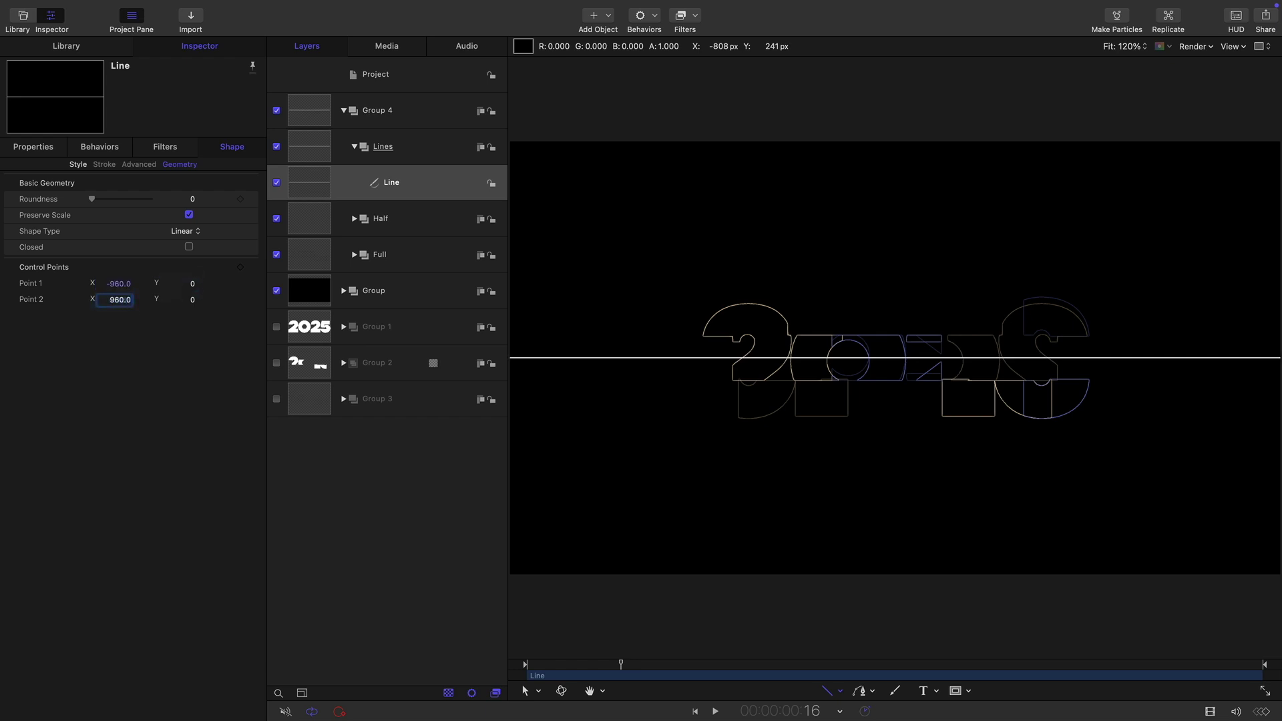
Add a Randomize parameter behavior to the line's X position.
{"action": "left_click", "coordinate": [35, 147]}
{"action": "left_click", "coordinate": [254, 202]}
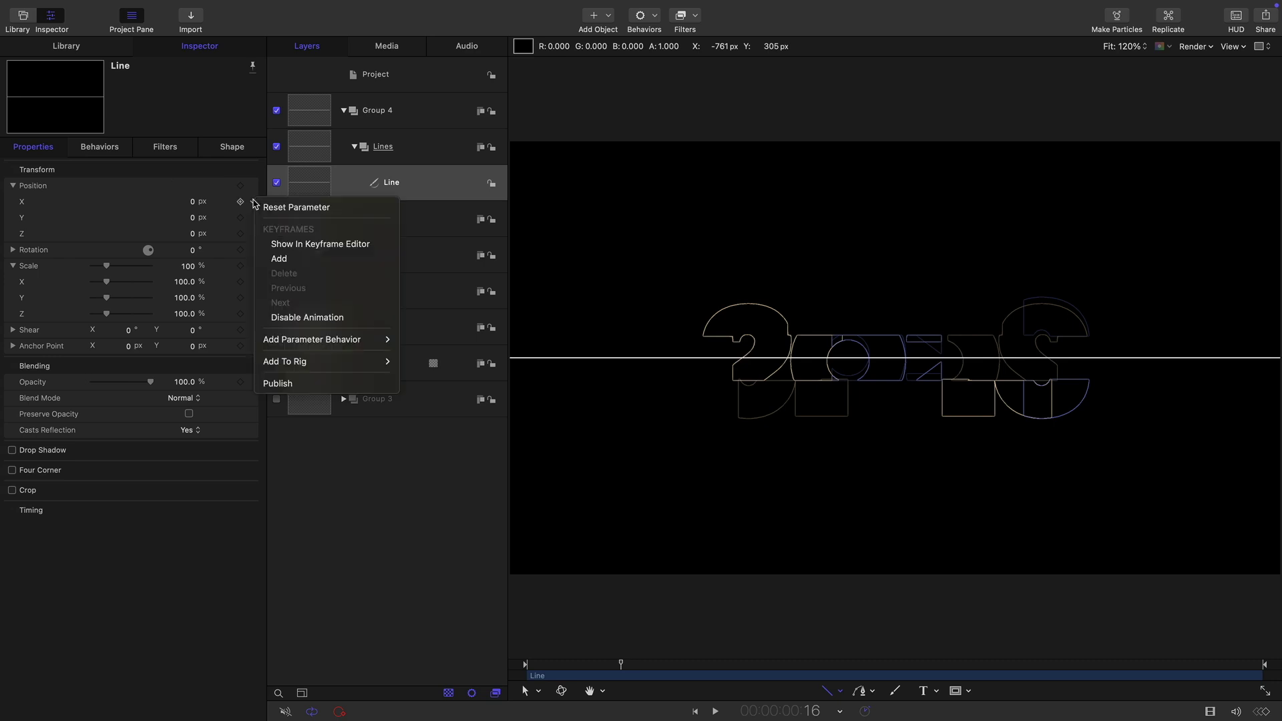
{"action": "mouse_move", "coordinate": [297, 340]}
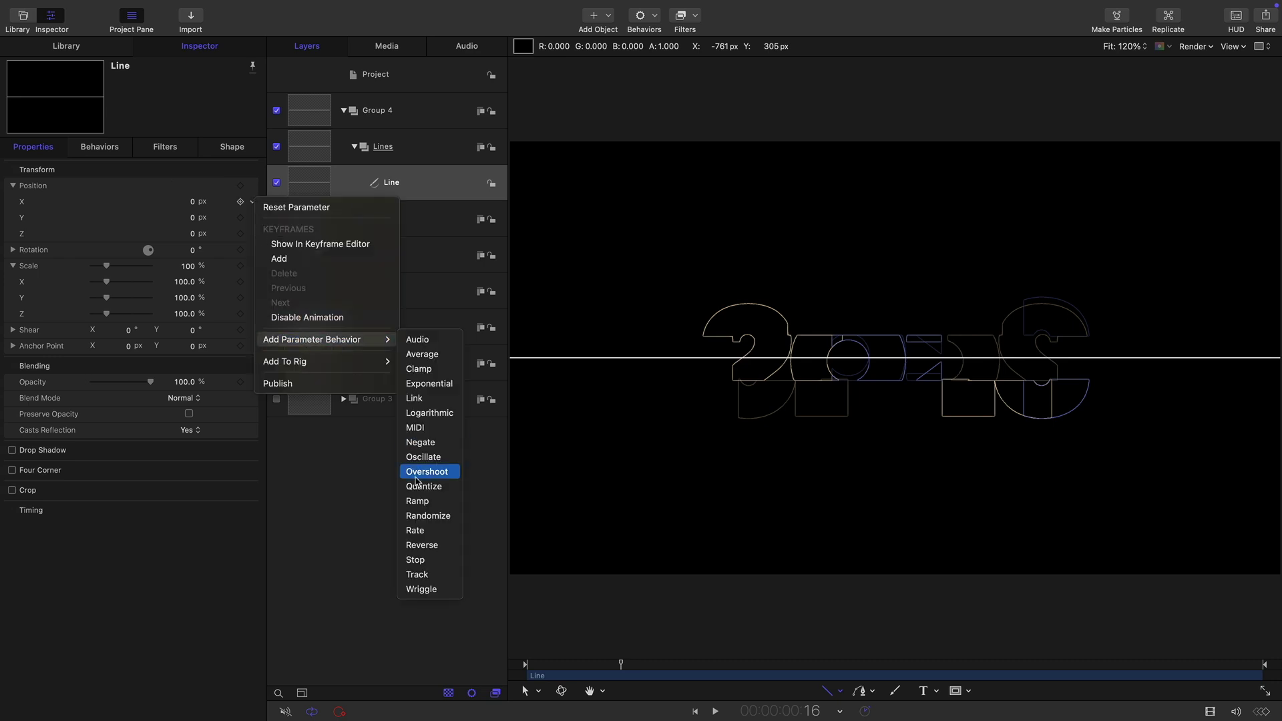
{"action": "left_click", "coordinate": [434, 517]}
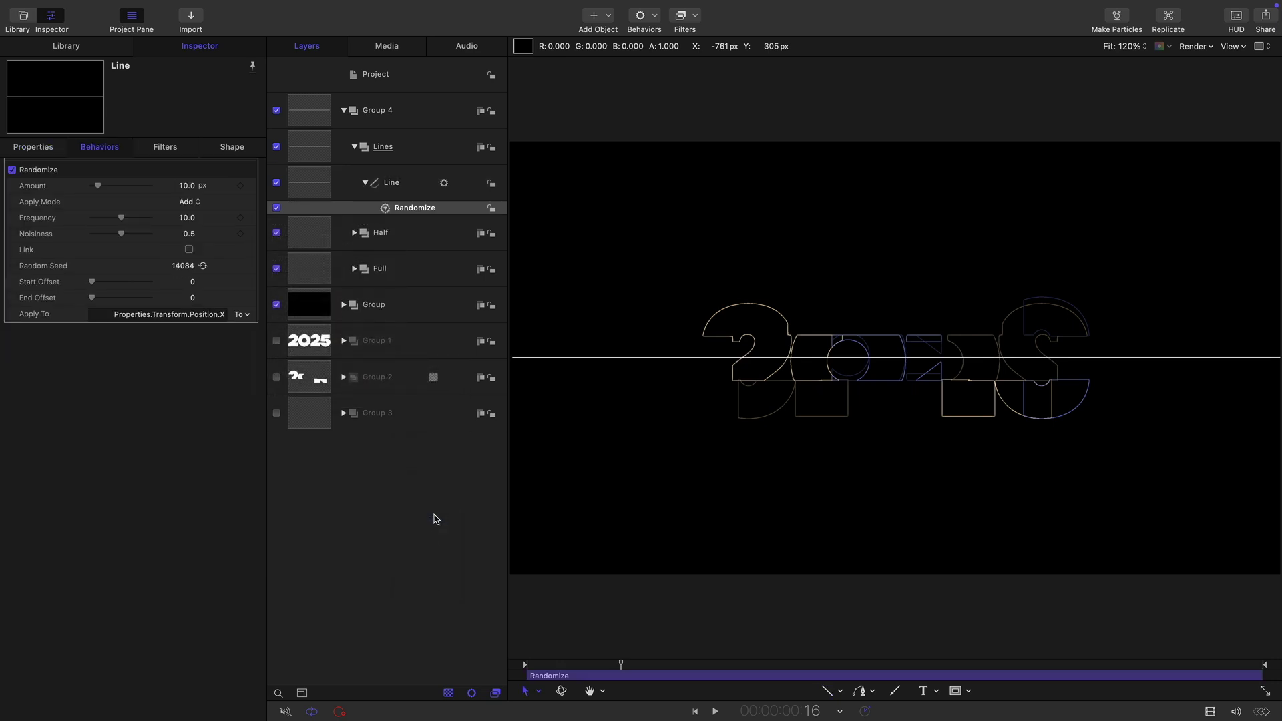
Configure the line's Randomize behavior with amount 960, apply mode Add and Subtract, frequency 20 and noisiness 1.0.
{"action": "double_click", "coordinate": [186, 185]}
{"action": "type", "text": "960"}
{"action": "key", "text": "Return"}
{"action": "left_click", "coordinate": [193, 202]}
{"action": "left_click", "coordinate": [194, 250]}
{"action": "double_click", "coordinate": [187, 218]}
{"action": "type", "text": "20"}
{"action": "key", "text": "Return"}
{"action": "left_click_drag", "start_coordinate": [117, 235], "coordinate": [455, 278]}
Set the line's Y position to 140 px.
{"action": "left_click", "coordinate": [34, 147]}
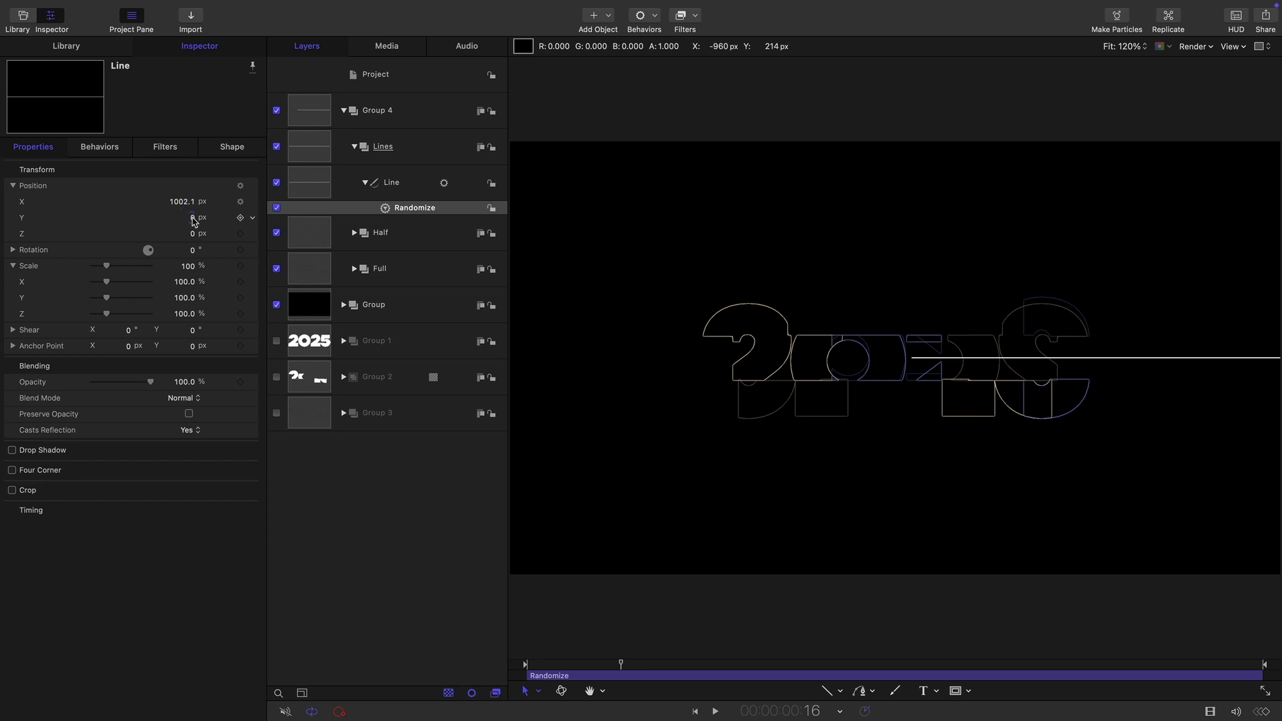
{"action": "left_click_drag", "start_coordinate": [192, 217], "coordinate": [191, 217]}
{"action": "left_click", "coordinate": [192, 217]}
{"action": "type", "text": "140"}
{"action": "key", "text": "Return"}
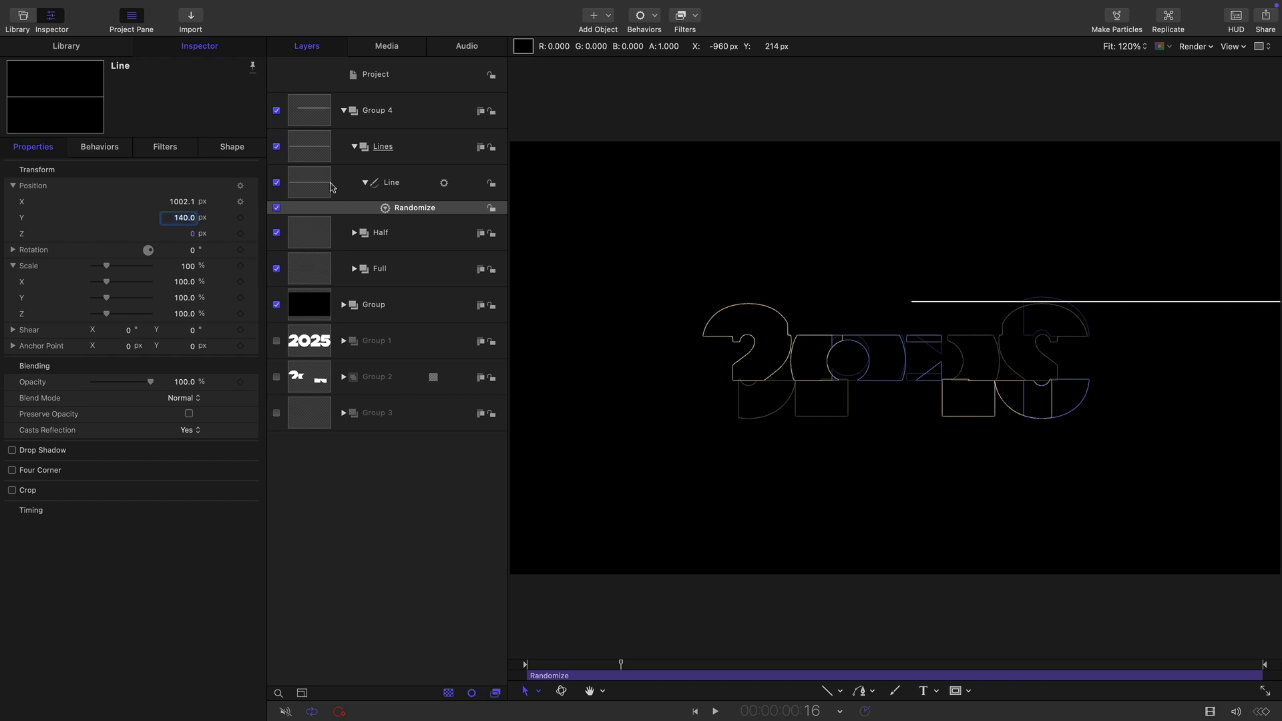
Make a clone layer of the line and give it a copy of the Randomize behavior with a newly generated random seed.
{"action": "left_click", "coordinate": [298, 185]}
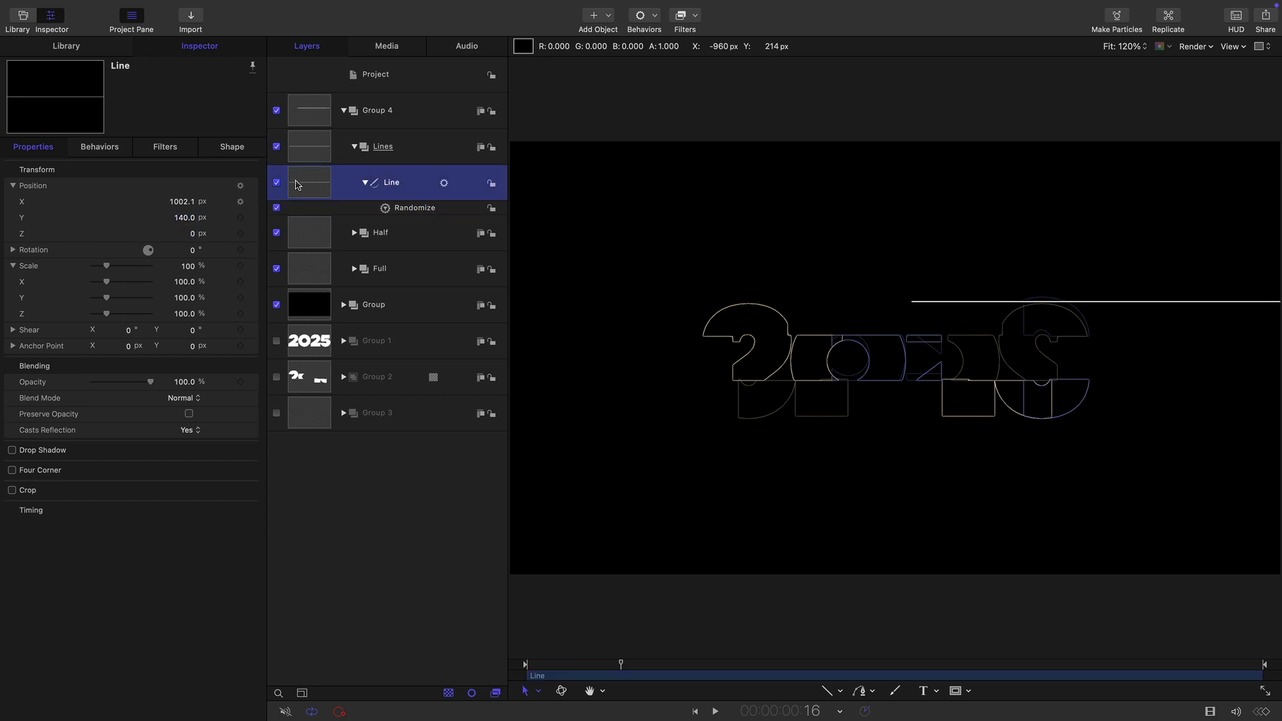
{"action": "key", "text": "k"}
{"action": "left_click", "coordinate": [387, 247]}
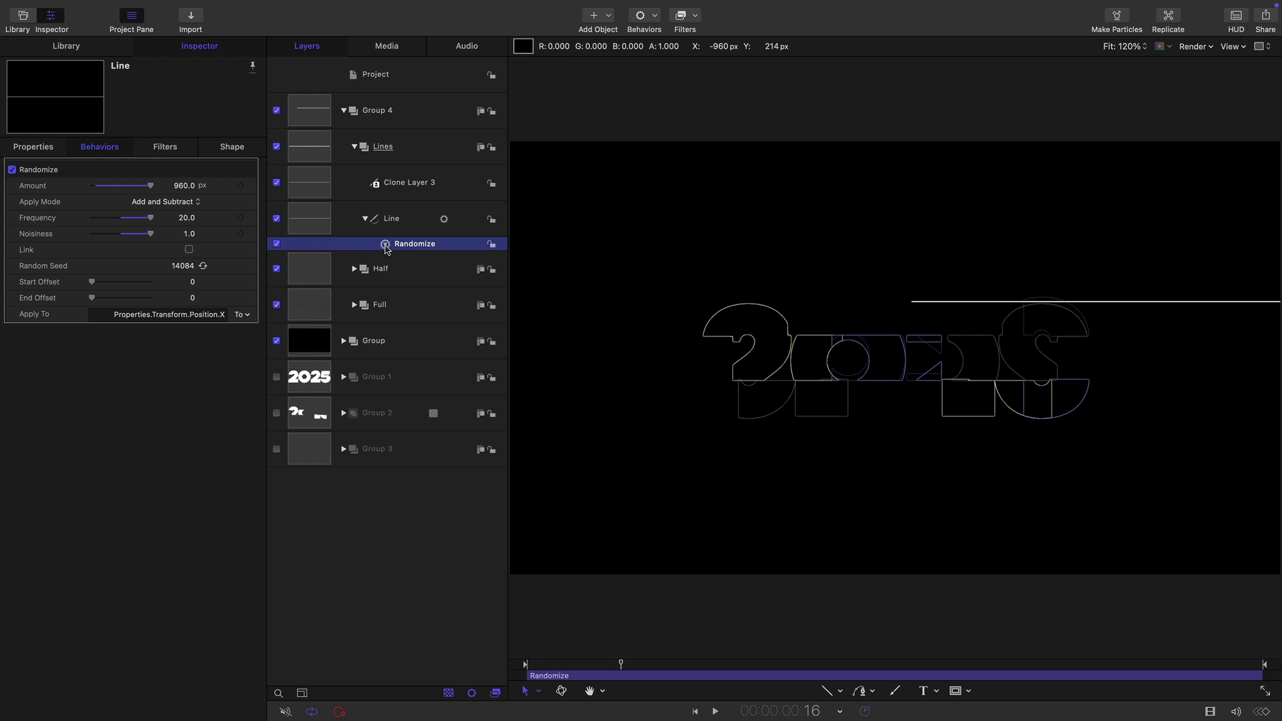
{"action": "left_click_drag", "start_coordinate": [386, 248], "coordinate": [312, 182]}
{"action": "left_click", "coordinate": [203, 266]}
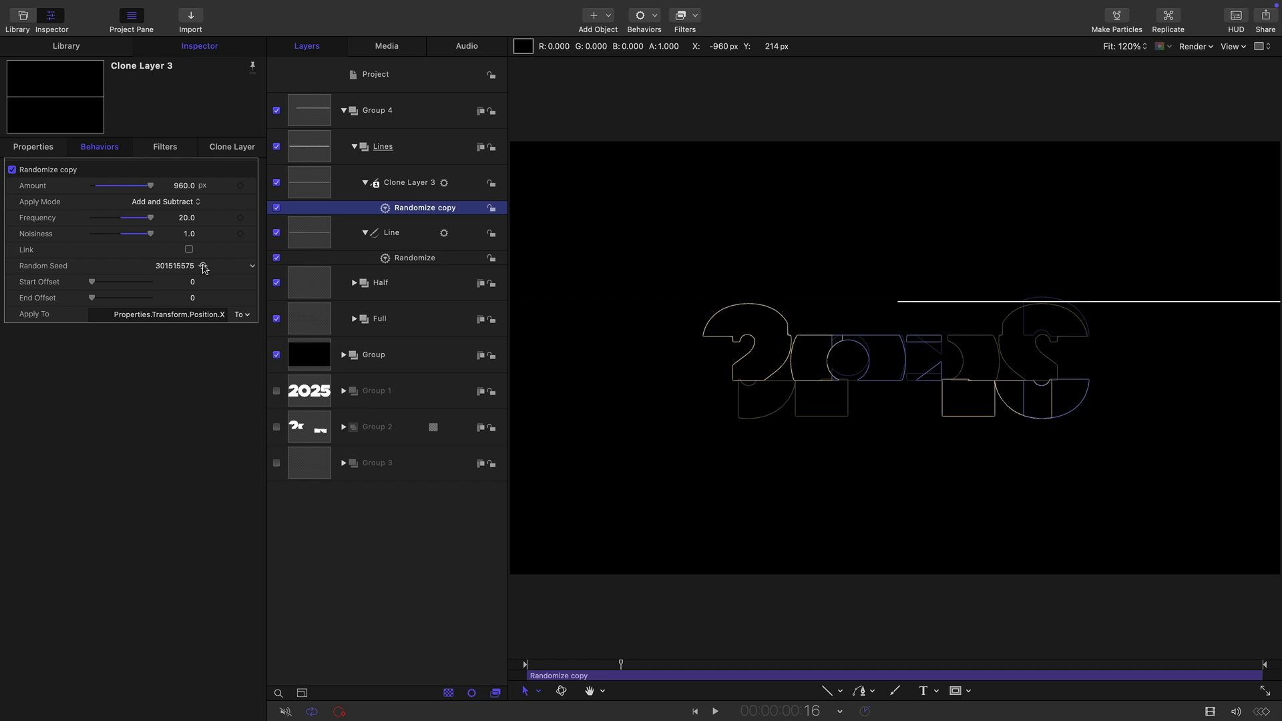
Set the cloned line's Y position to 55 px.
{"action": "left_click", "coordinate": [35, 148]}
{"action": "left_click", "coordinate": [185, 218]}
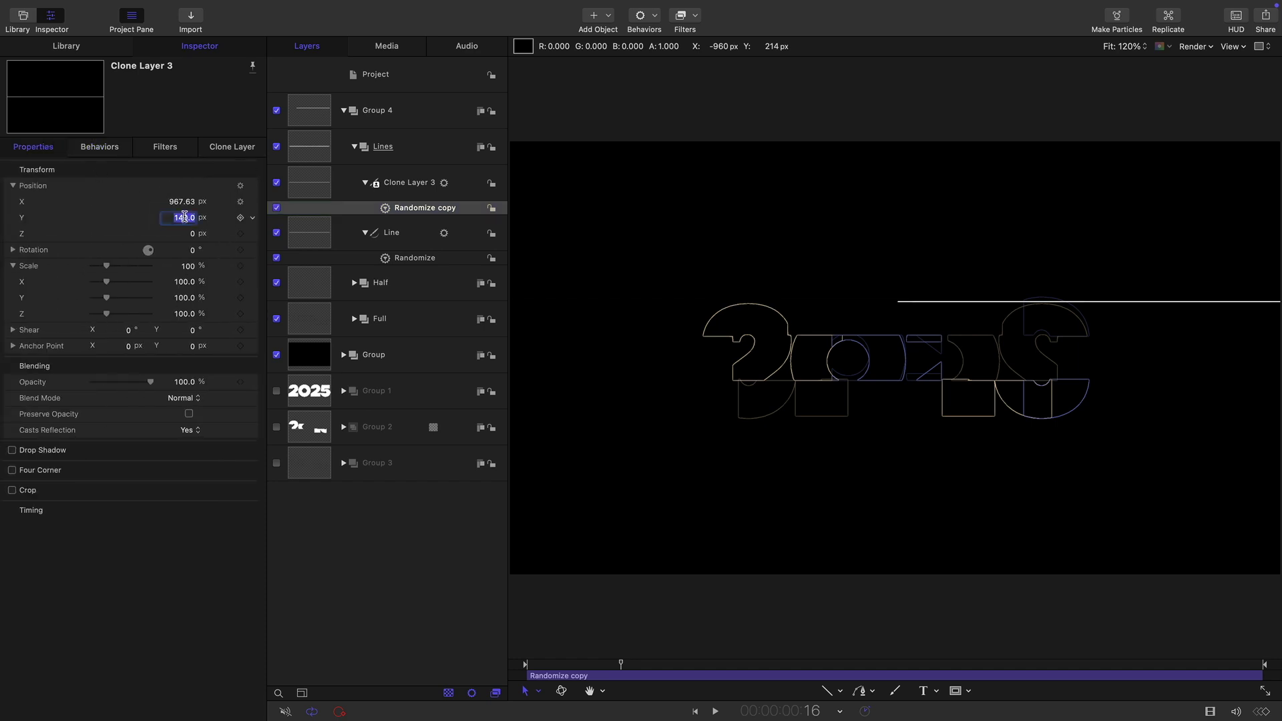
{"action": "type", "text": "55"}
{"action": "key", "text": "Return"}
Duplicate the cloned line, set the copy's Y position to -55 px and generate a new random seed for its Randomize behavior.
{"action": "right_click", "coordinate": [309, 182]}
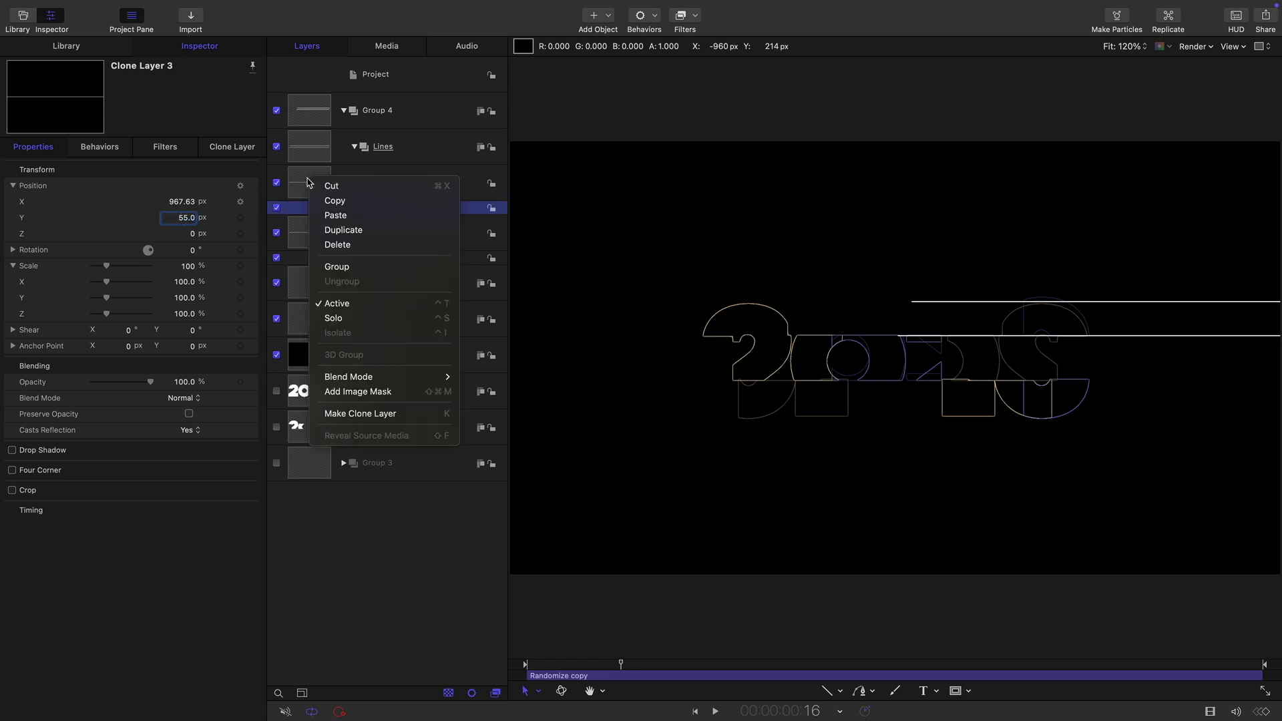
{"action": "left_click", "coordinate": [344, 229]}
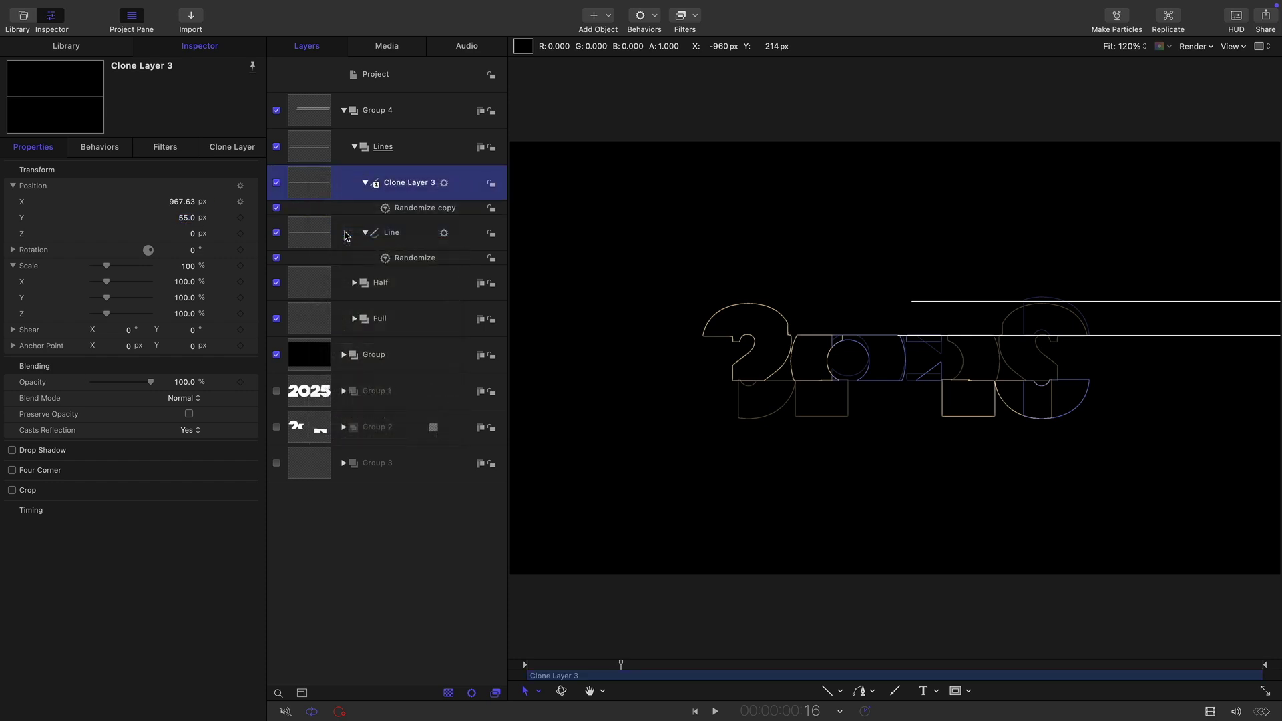
{"action": "left_click", "coordinate": [184, 218]}
{"action": "key", "text": "BackSpace"}
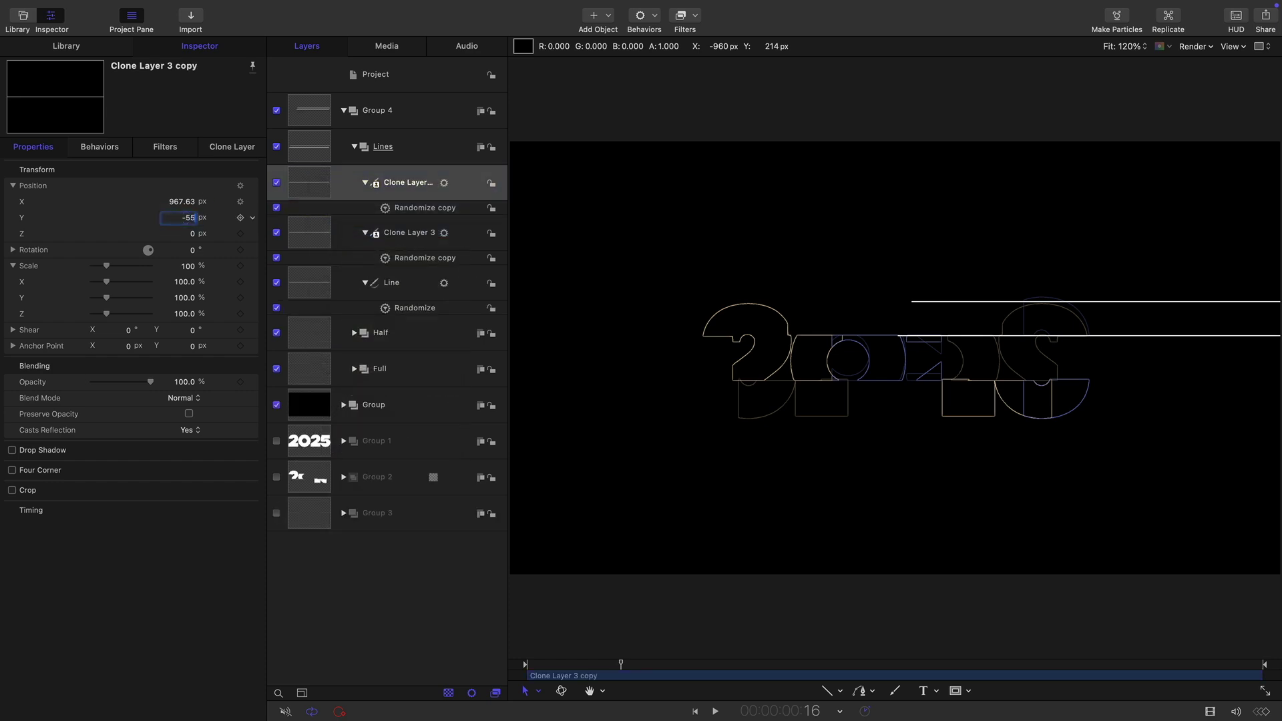
{"action": "key", "text": "Return"}
{"action": "left_click", "coordinate": [99, 149]}
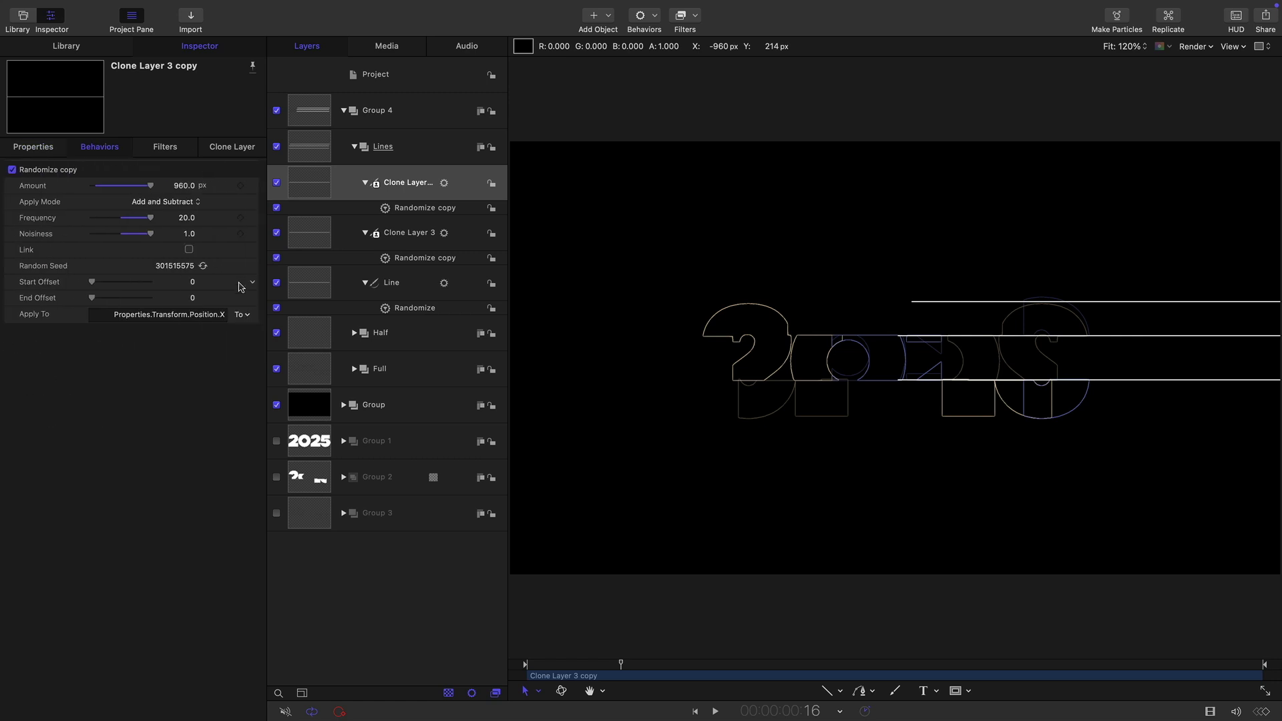
{"action": "left_click", "coordinate": [203, 266]}
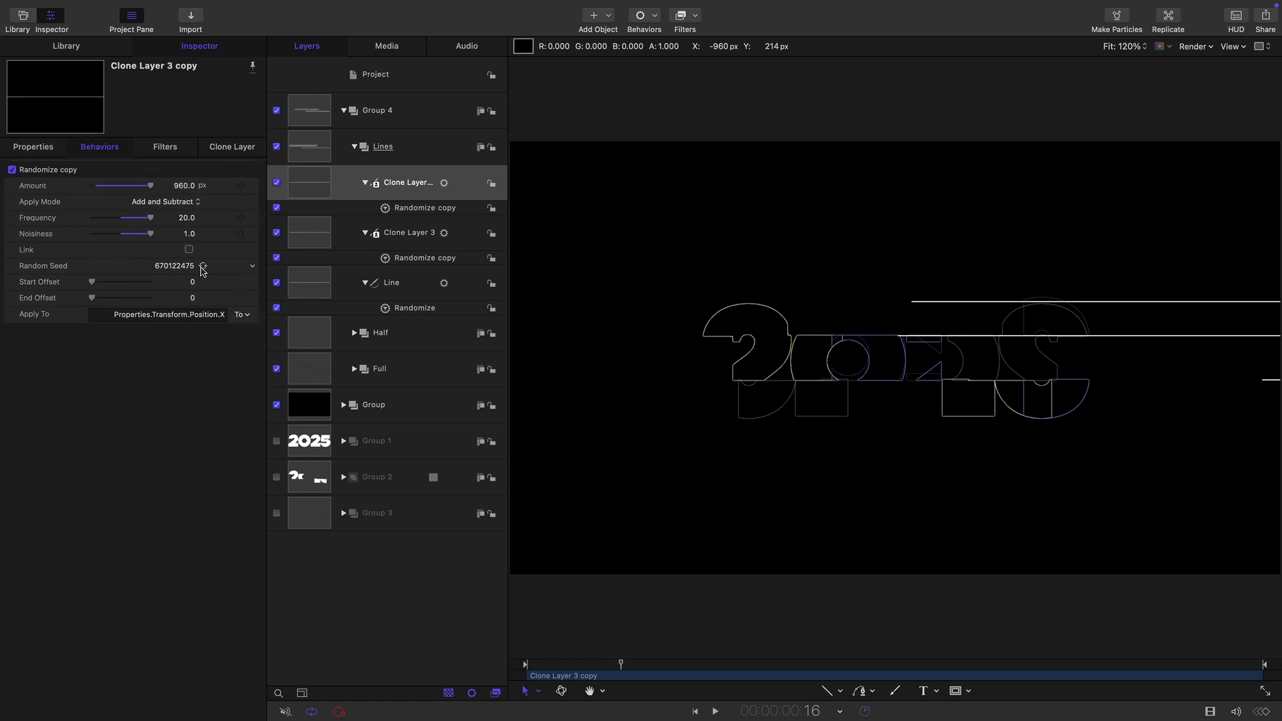
Duplicate the line clone at Y -55 px and set the new copy's Y position to -140 px.
{"action": "right_click", "coordinate": [302, 184]}
{"action": "left_click", "coordinate": [329, 234]}
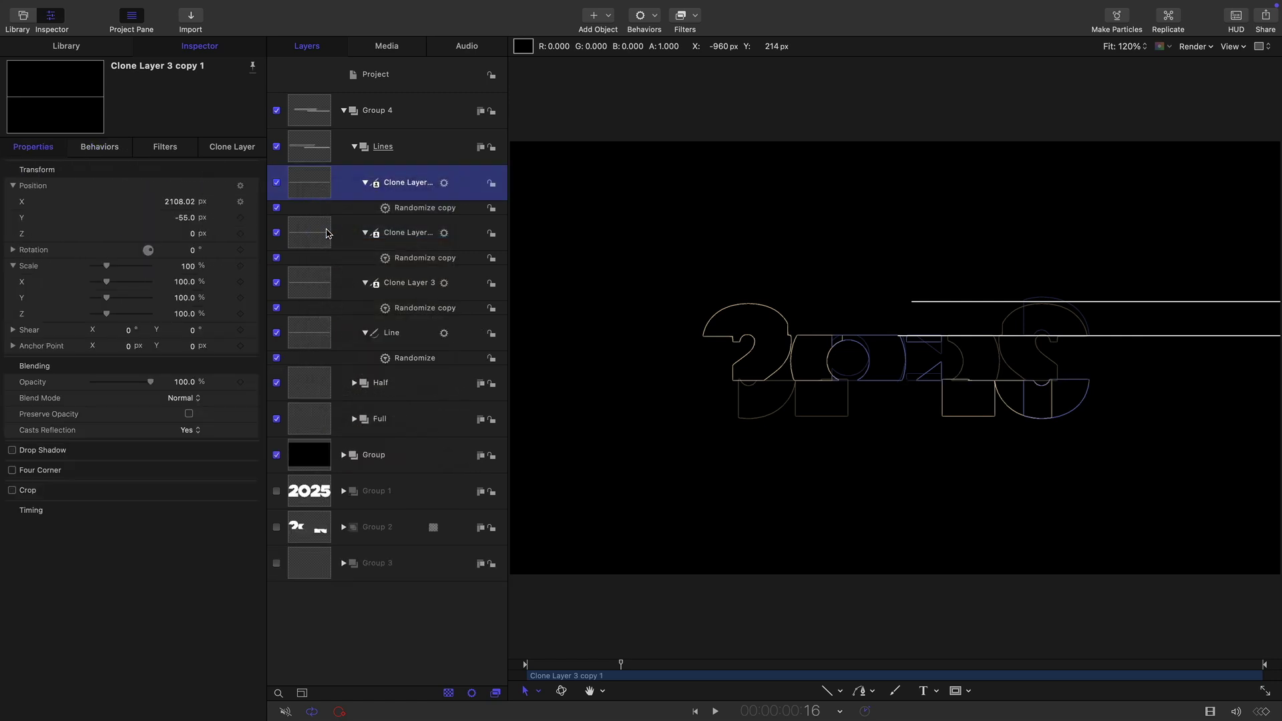
{"action": "left_click", "coordinate": [185, 218]}
{"action": "type", "text": "-140"}
{"action": "key", "text": "Return"}
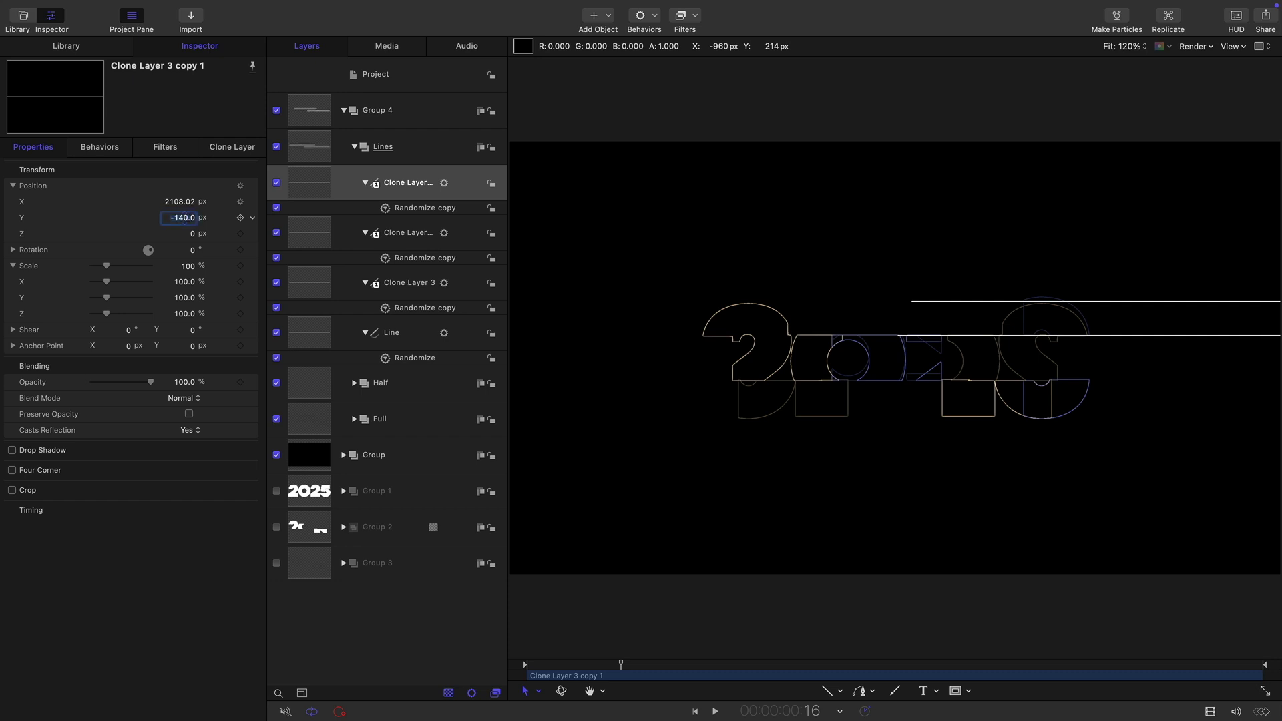
Generate a new random seed for the newest line copy's Randomize behavior and preview the animation.
{"action": "left_click", "coordinate": [107, 149]}
{"action": "left_click", "coordinate": [205, 266]}
{"action": "left_click", "coordinate": [205, 266]}
{"action": "left_click", "coordinate": [714, 712]}
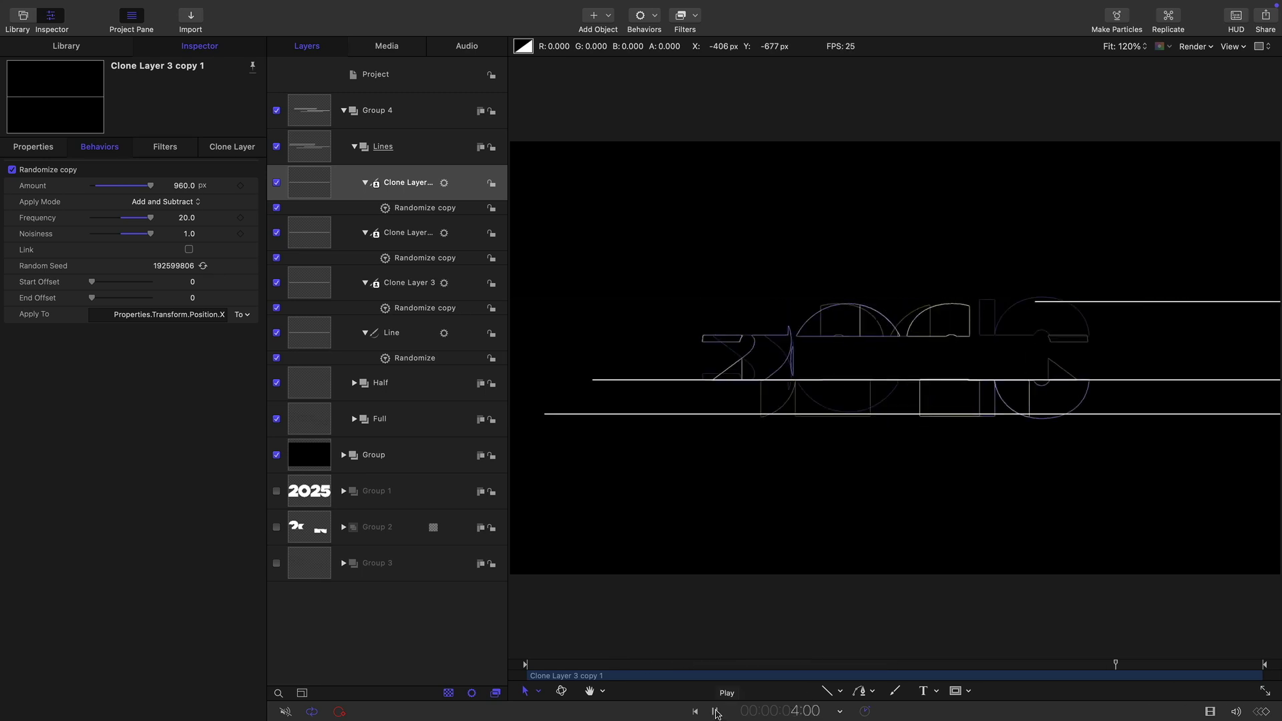
{"action": "left_click", "coordinate": [716, 712]}
Collapse the Lines group and rename Group 4 as Master.
{"action": "left_click", "coordinate": [355, 147]}
{"action": "left_click", "coordinate": [372, 107]}
{"action": "left_click", "coordinate": [373, 106]}
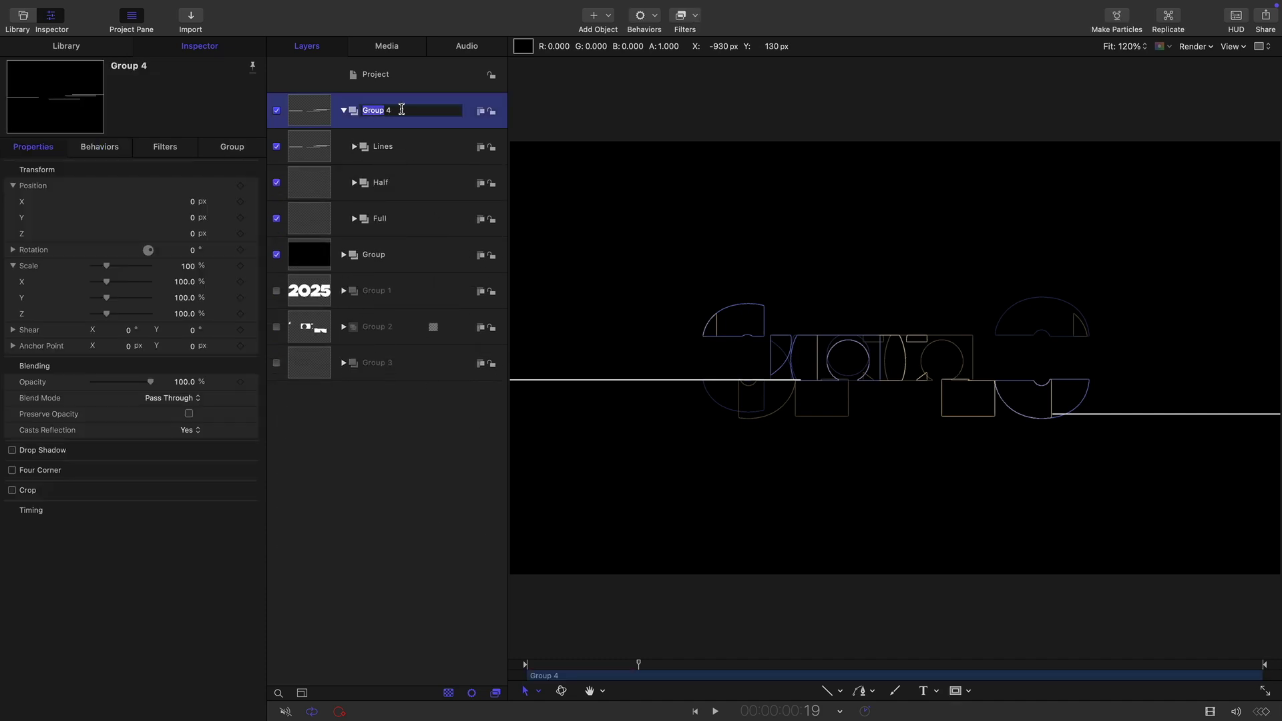
{"action": "type", "text": "Master"}
{"action": "key", "text": "Return"}
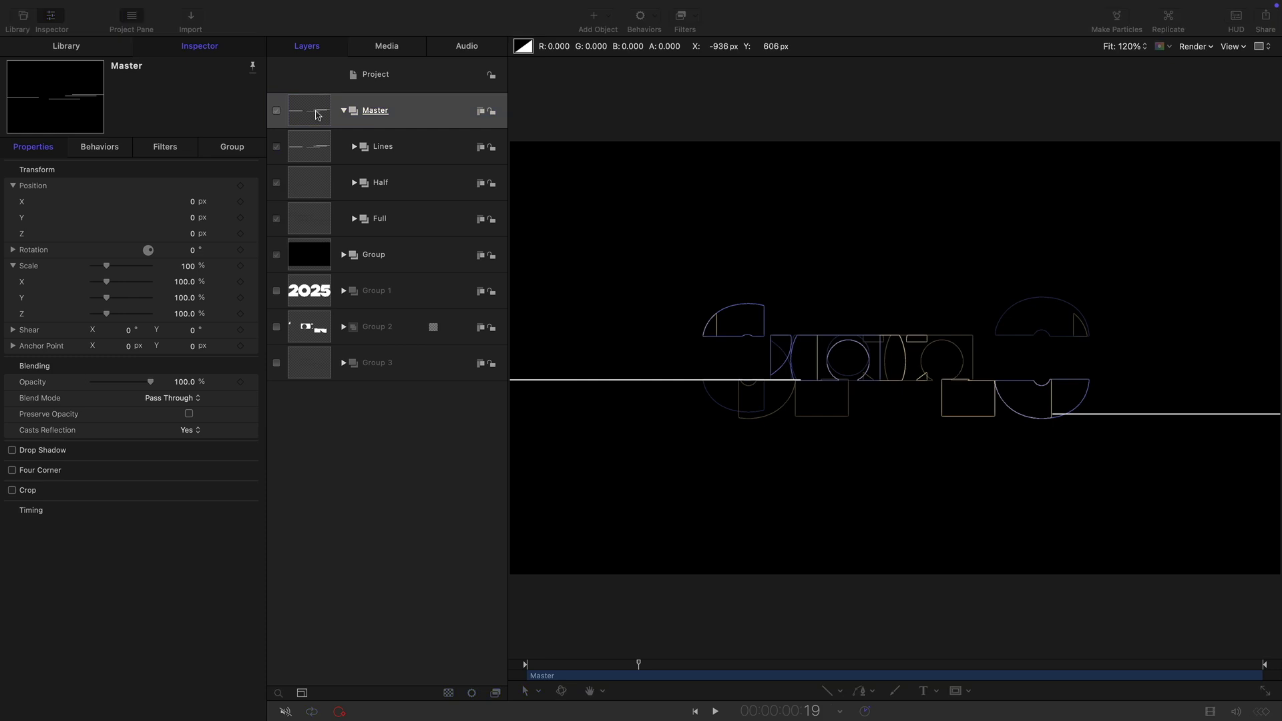
Apply a Gaussian Blur filter and a Levels filter to the Master group.
{"action": "left_click", "coordinate": [329, 110]}
{"action": "left_click", "coordinate": [682, 16]}
{"action": "mouse_move", "coordinate": [708, 52]}
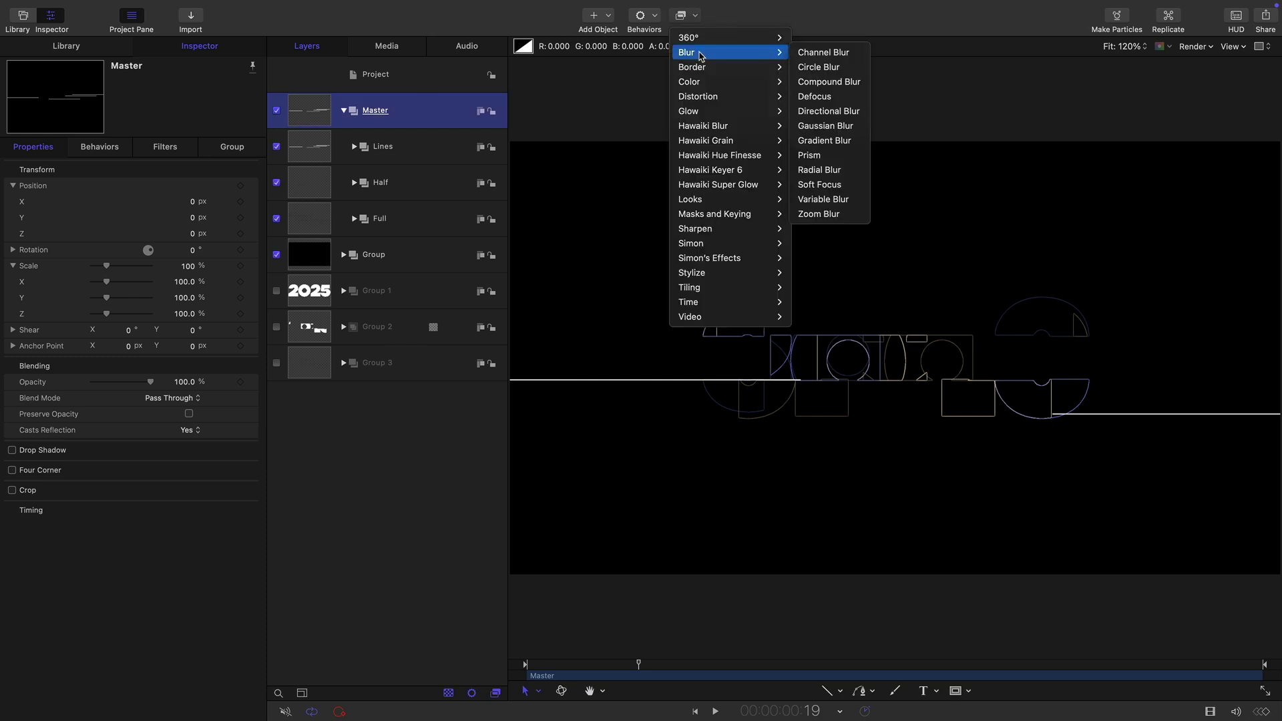
{"action": "left_click", "coordinate": [836, 131]}
{"action": "left_click", "coordinate": [693, 17]}
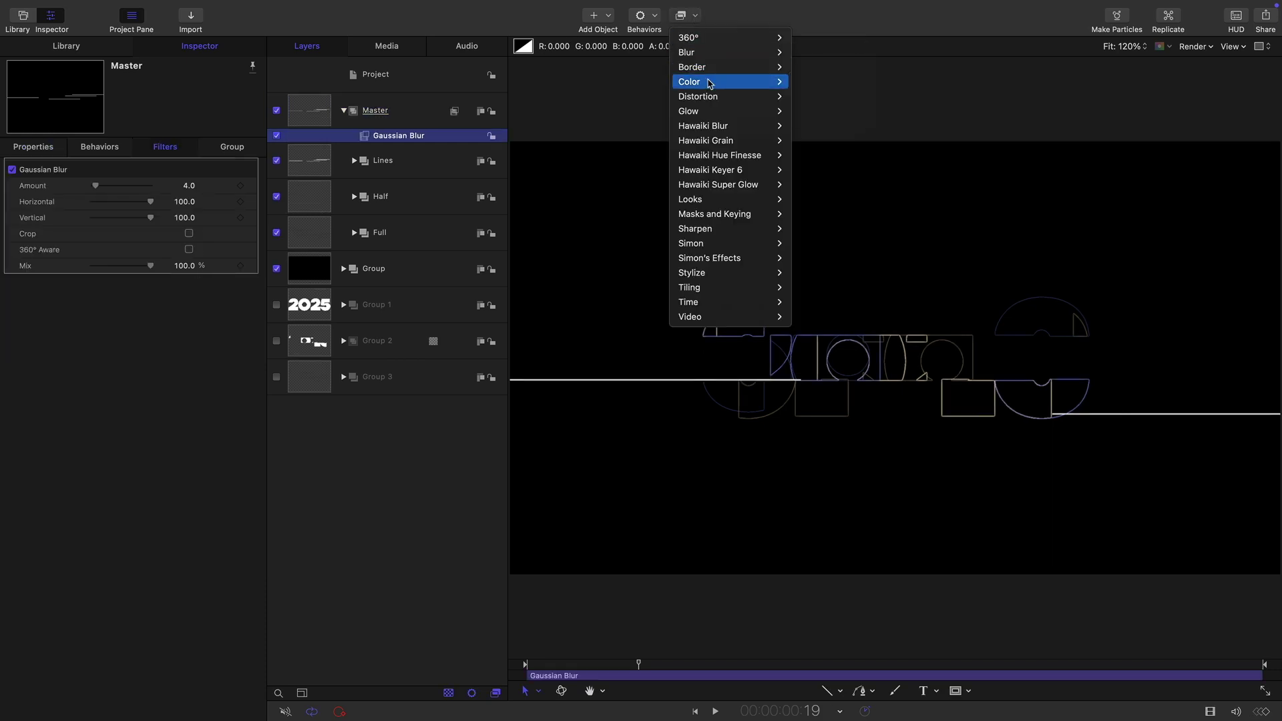
{"action": "mouse_move", "coordinate": [712, 87]}
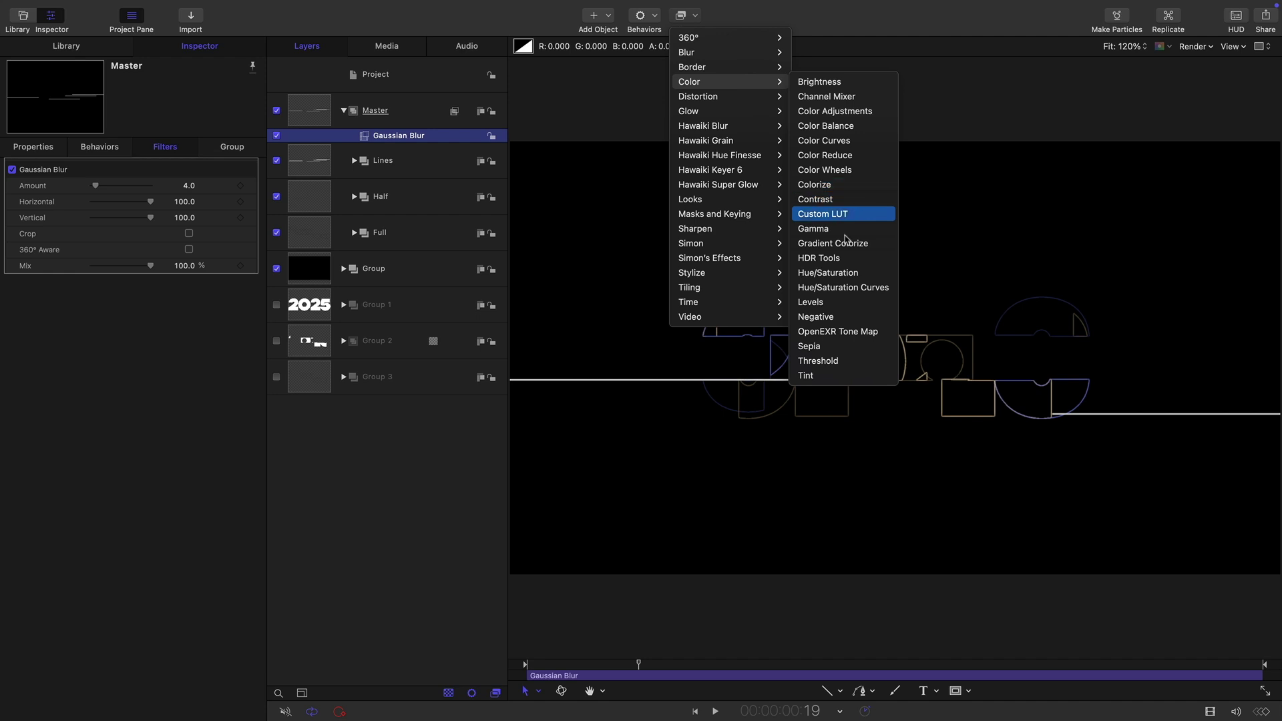
{"action": "left_click", "coordinate": [848, 302]}
Apply an Add Noise filter and an Unsharp Mask filter to the Master group.
{"action": "left_click", "coordinate": [692, 19]}
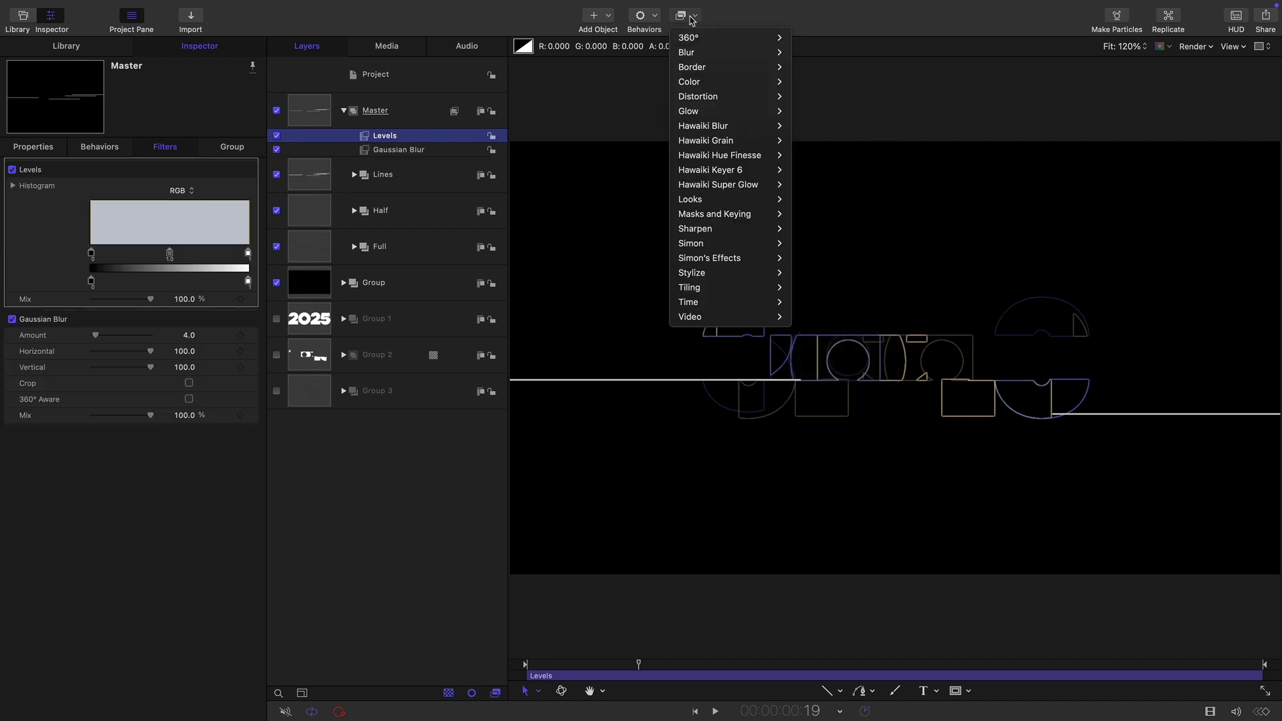
{"action": "mouse_move", "coordinate": [735, 273]}
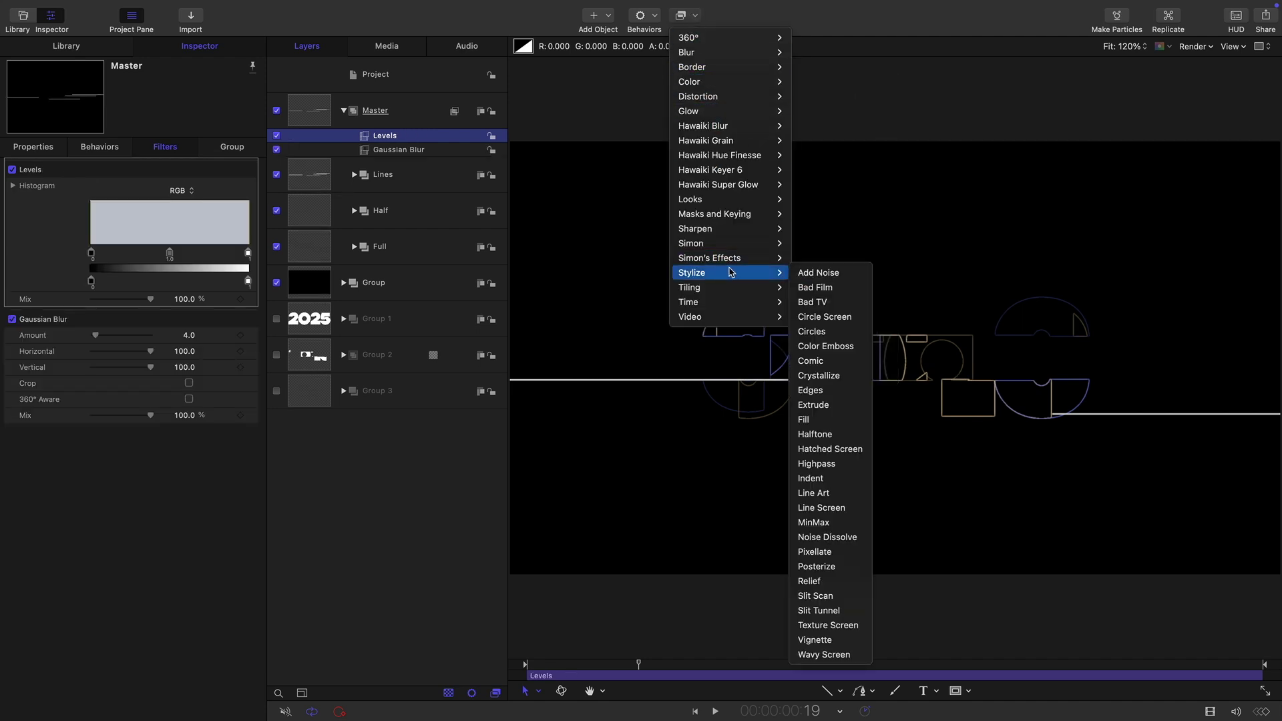
{"action": "left_click", "coordinate": [828, 271]}
{"action": "left_click", "coordinate": [696, 19]}
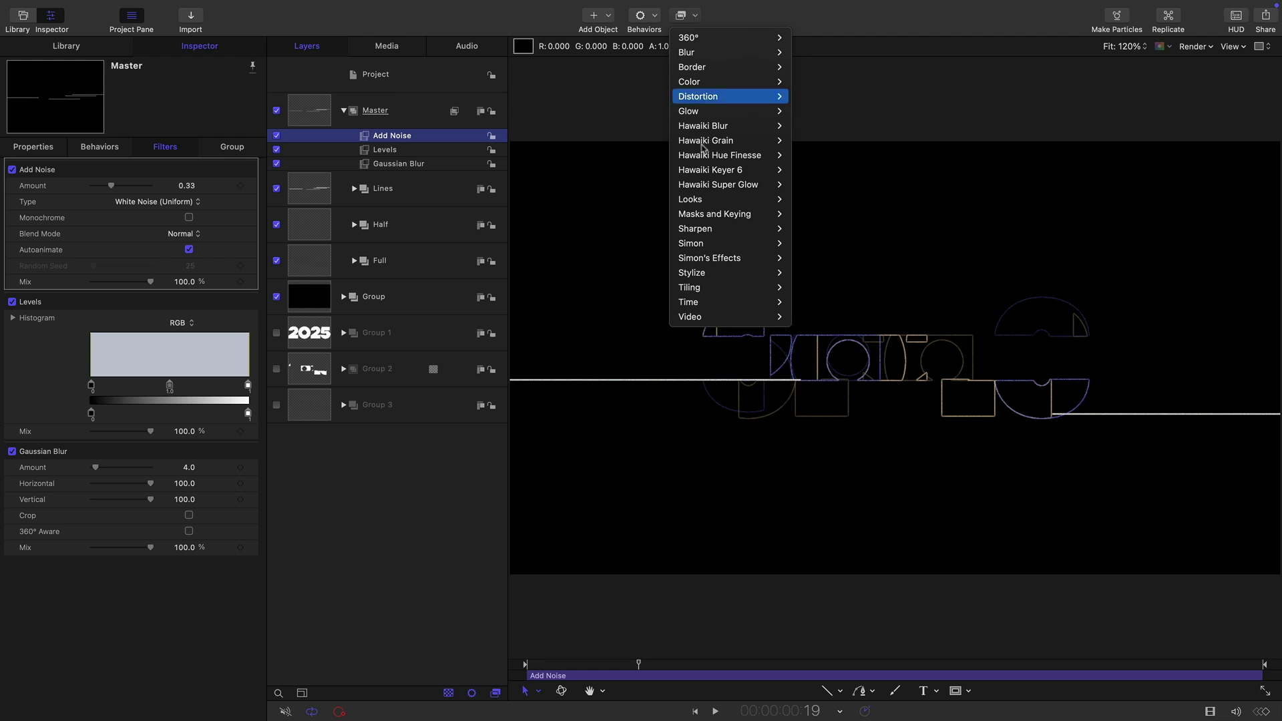
{"action": "mouse_move", "coordinate": [720, 231]}
{"action": "left_click", "coordinate": [818, 245]}
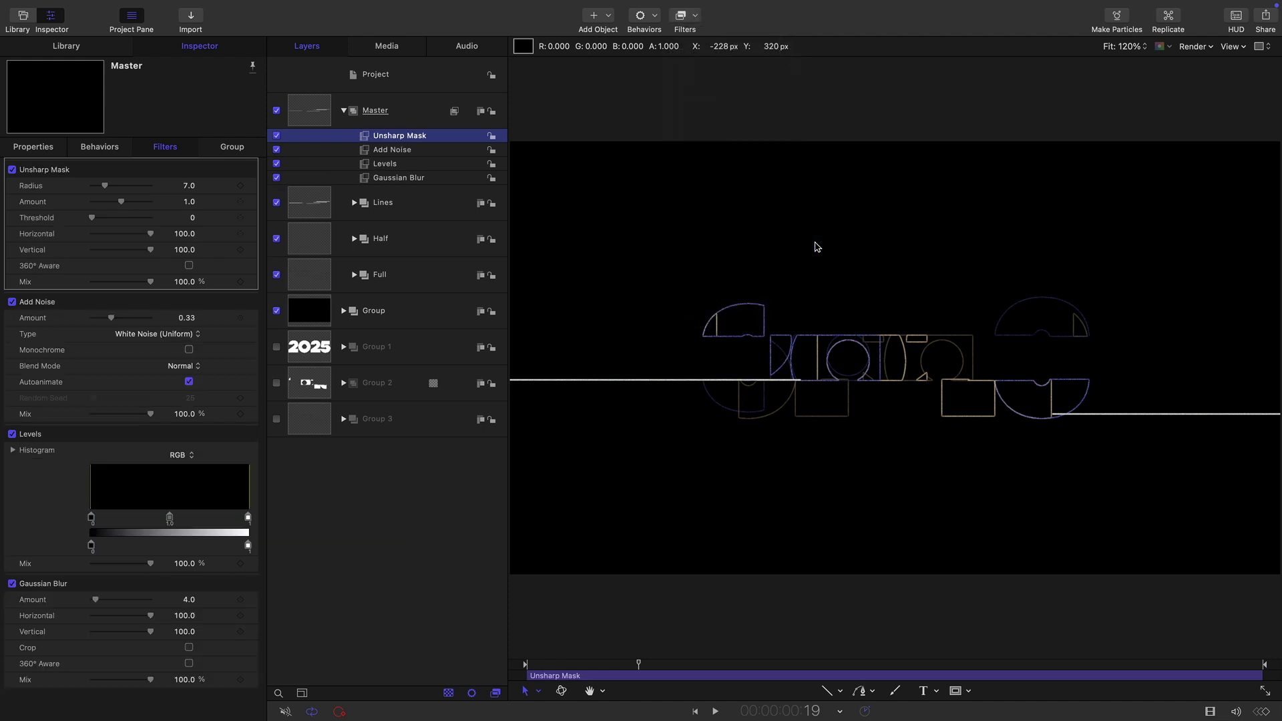
Apply a Hue/Saturation filter to the Master group.
{"action": "left_click", "coordinate": [697, 16]}
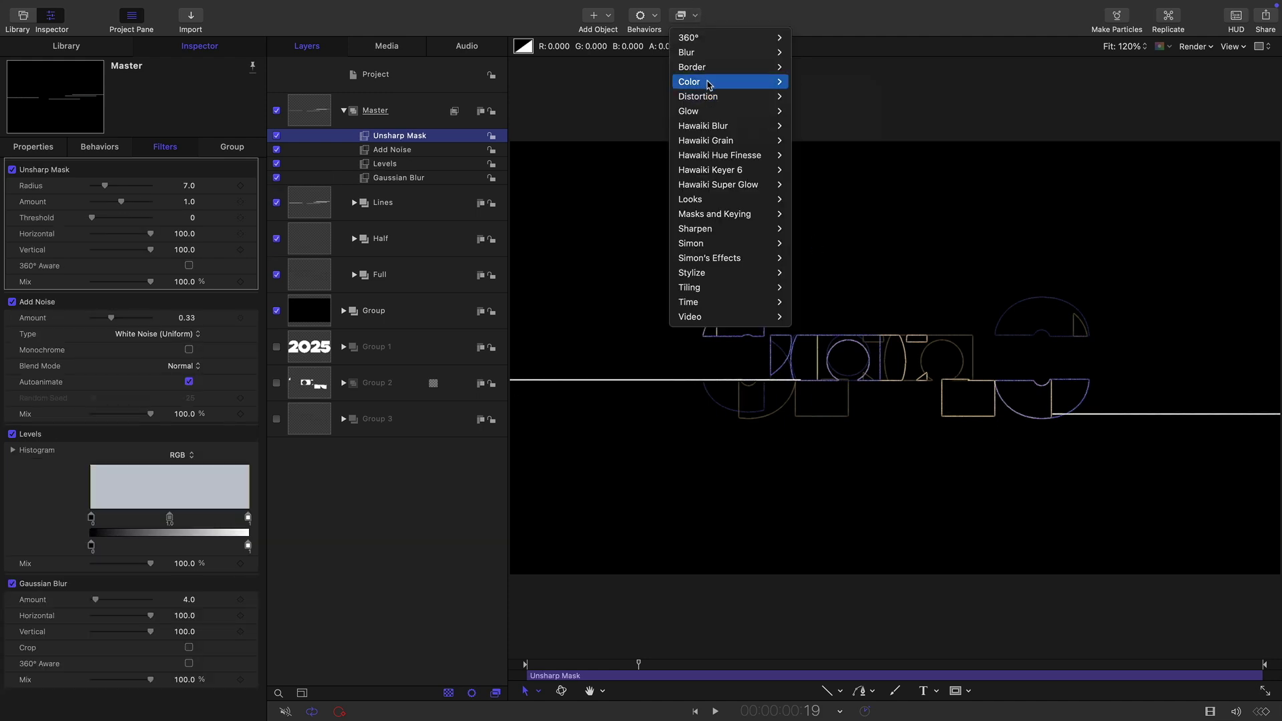
{"action": "mouse_move", "coordinate": [695, 82]}
{"action": "left_click", "coordinate": [875, 269]}
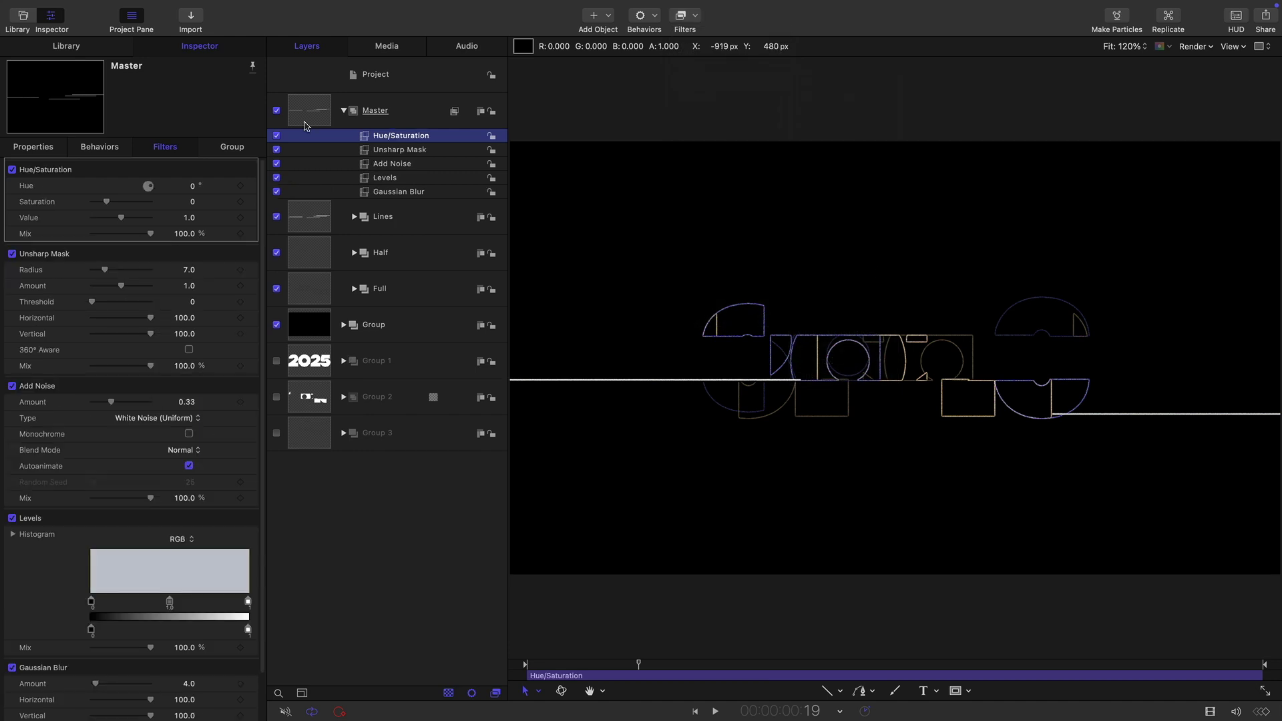
Apply the Hawaiki Super Glow 1.5 filter to the Master group and turn on the group's Fixed Resolution.
{"action": "left_click", "coordinate": [697, 17]}
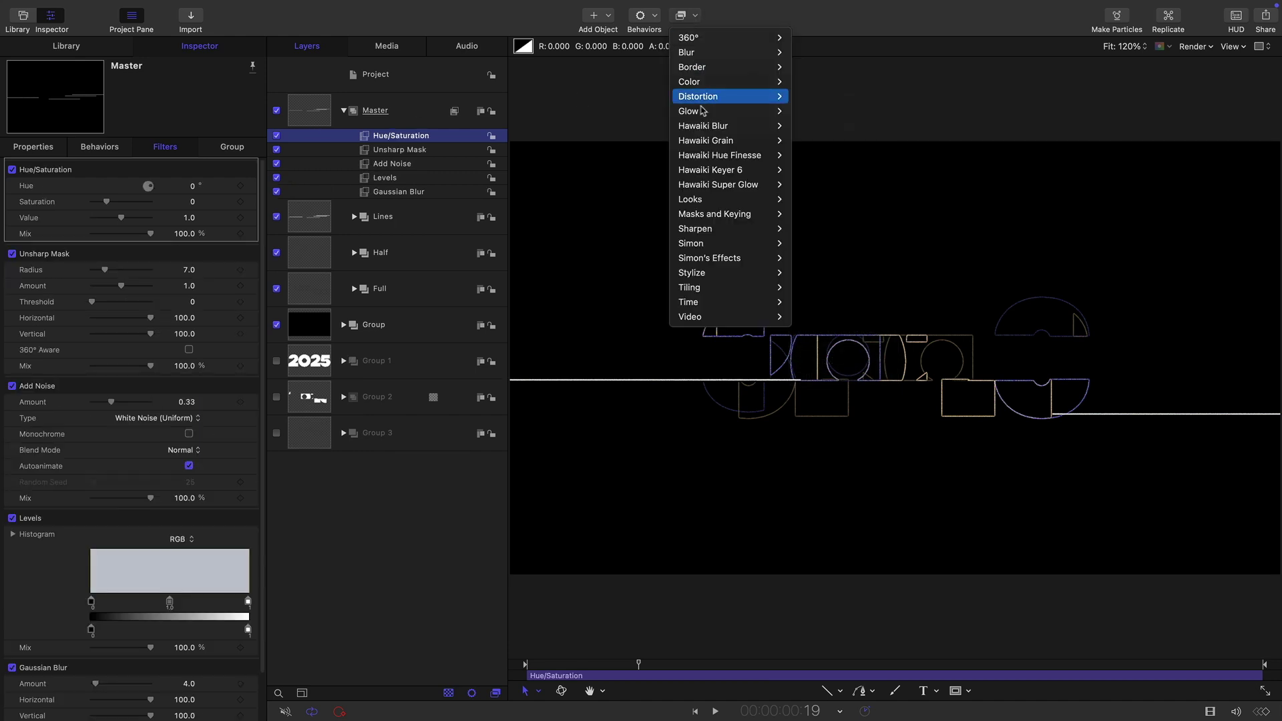
{"action": "mouse_move", "coordinate": [718, 185]}
{"action": "left_click", "coordinate": [887, 200]}
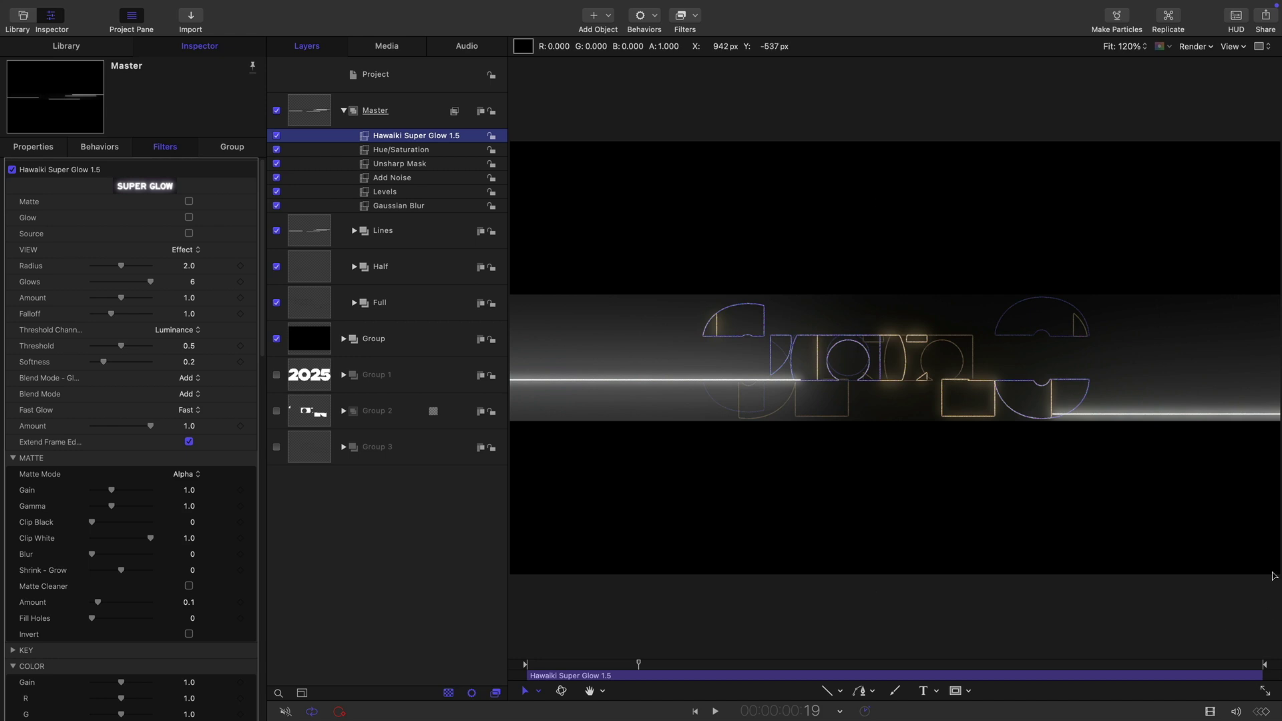
{"action": "left_click", "coordinate": [231, 146]}
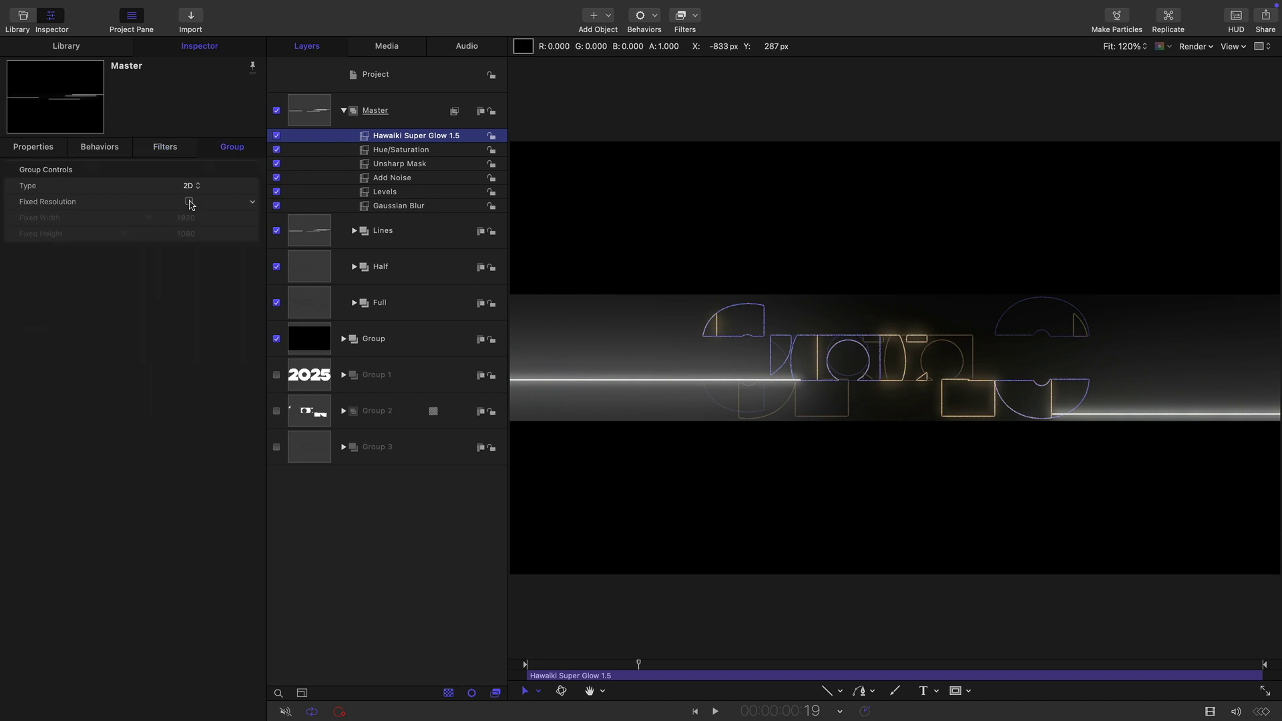
{"action": "left_click", "coordinate": [189, 201]}
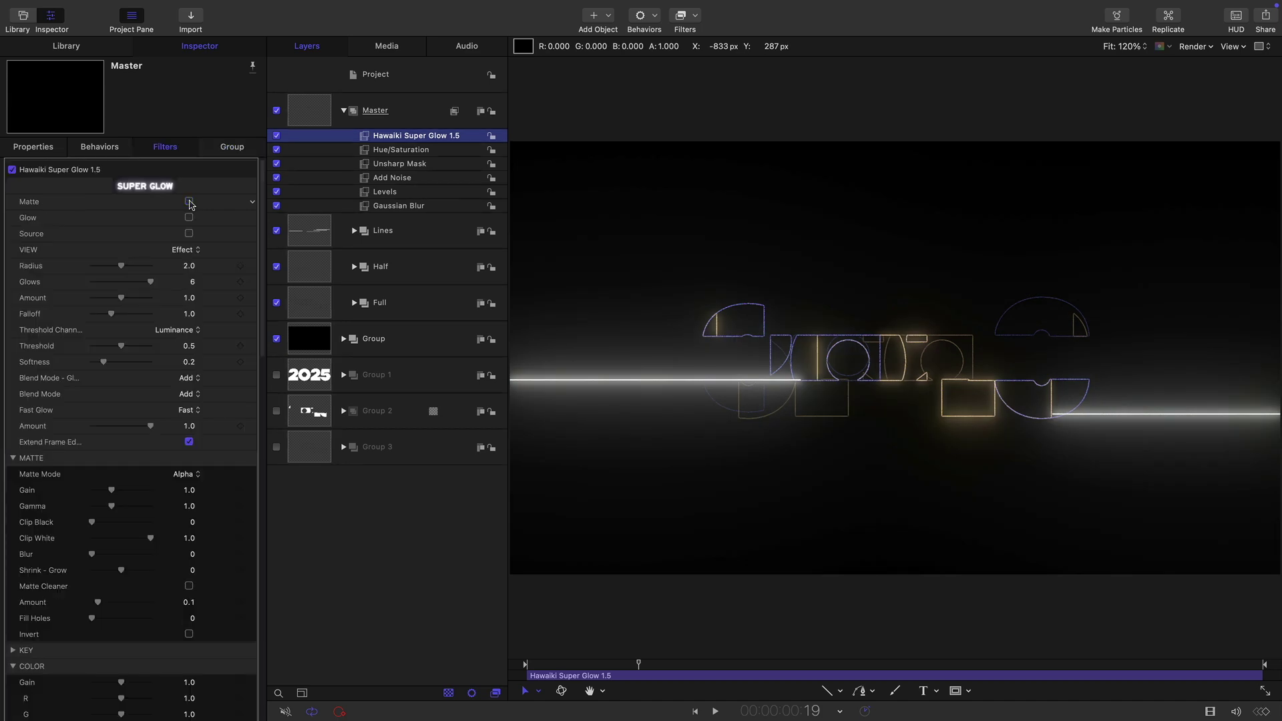
Set the opacity of the Lines group to 2%.
{"action": "left_click", "coordinate": [287, 230]}
{"action": "left_click", "coordinate": [37, 147]}
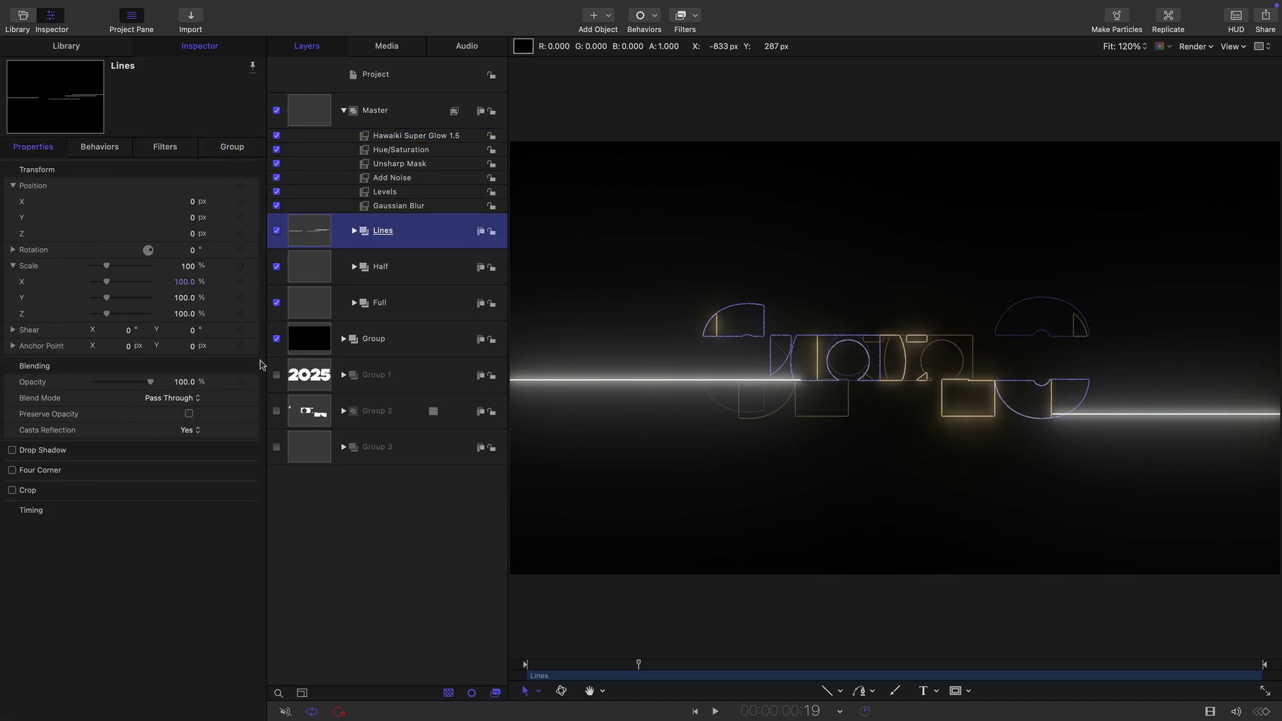
{"action": "left_click", "coordinate": [185, 382]}
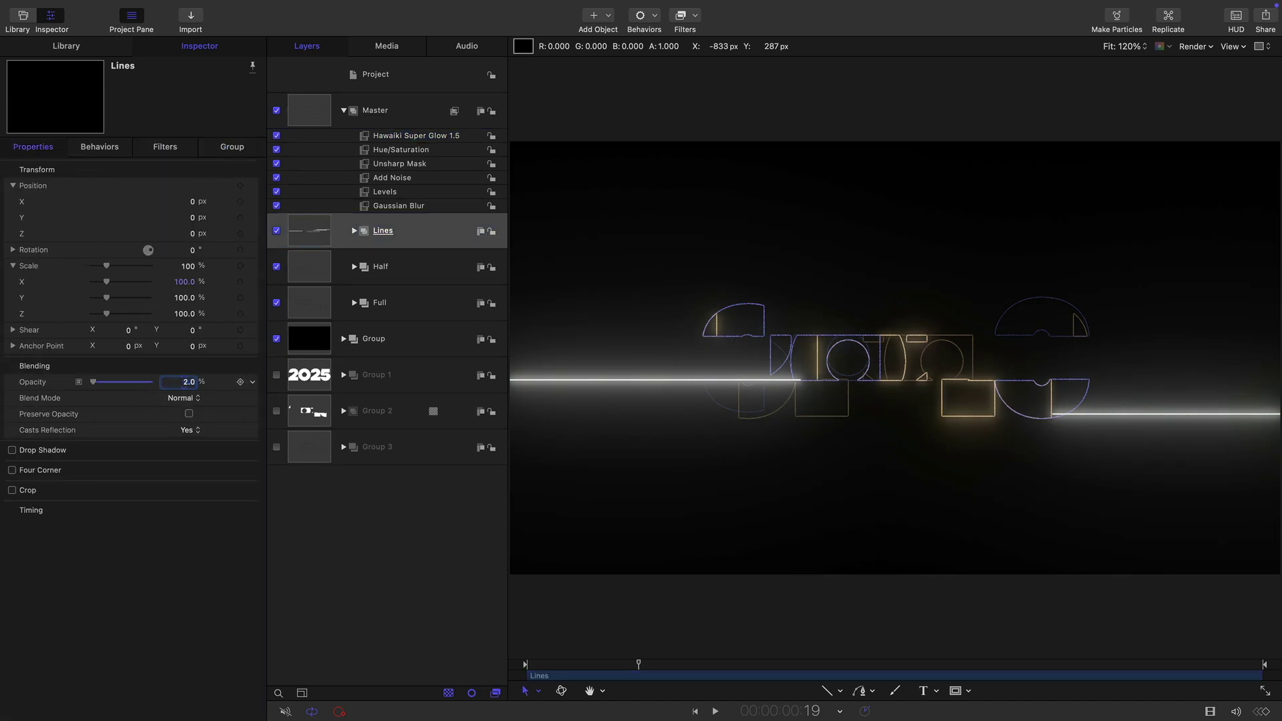
{"action": "type", "text": "2"}
{"action": "key", "text": "Return"}
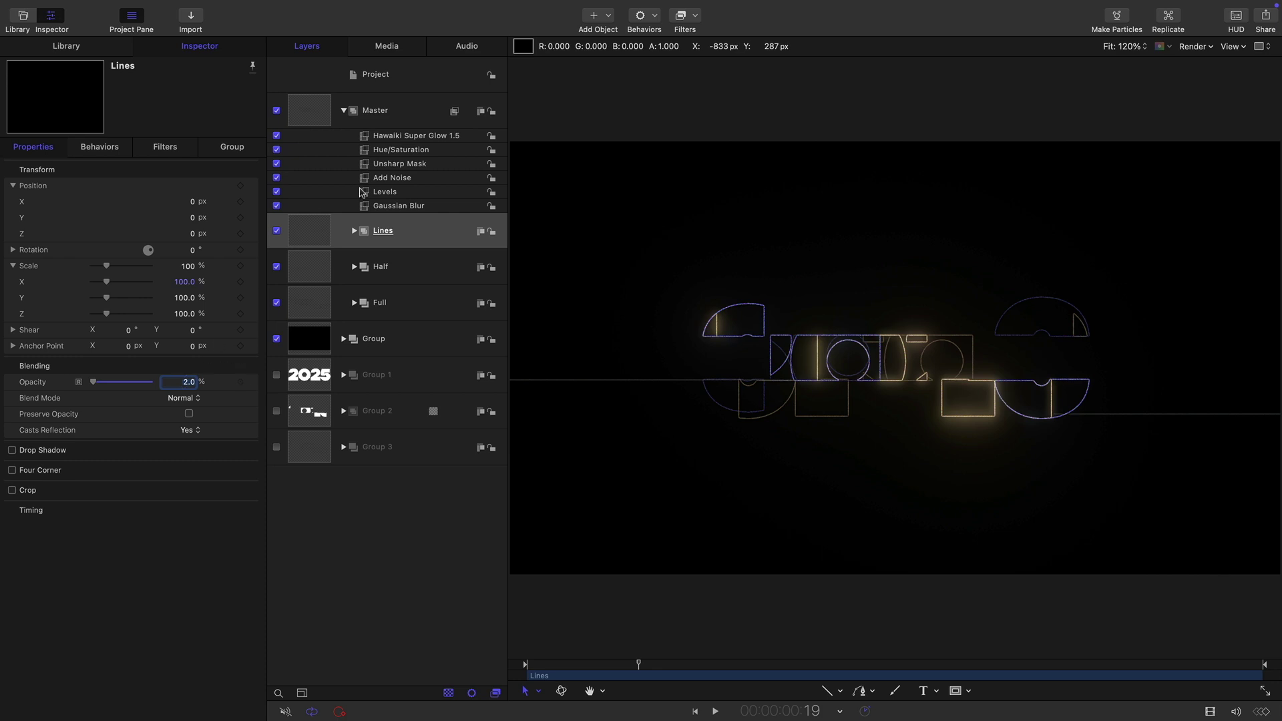
Set the Master group's Gaussian Blur amount to 48 and reduce its vertical blur to 0.
{"action": "left_click", "coordinate": [374, 206]}
{"action": "left_click", "coordinate": [185, 634]}
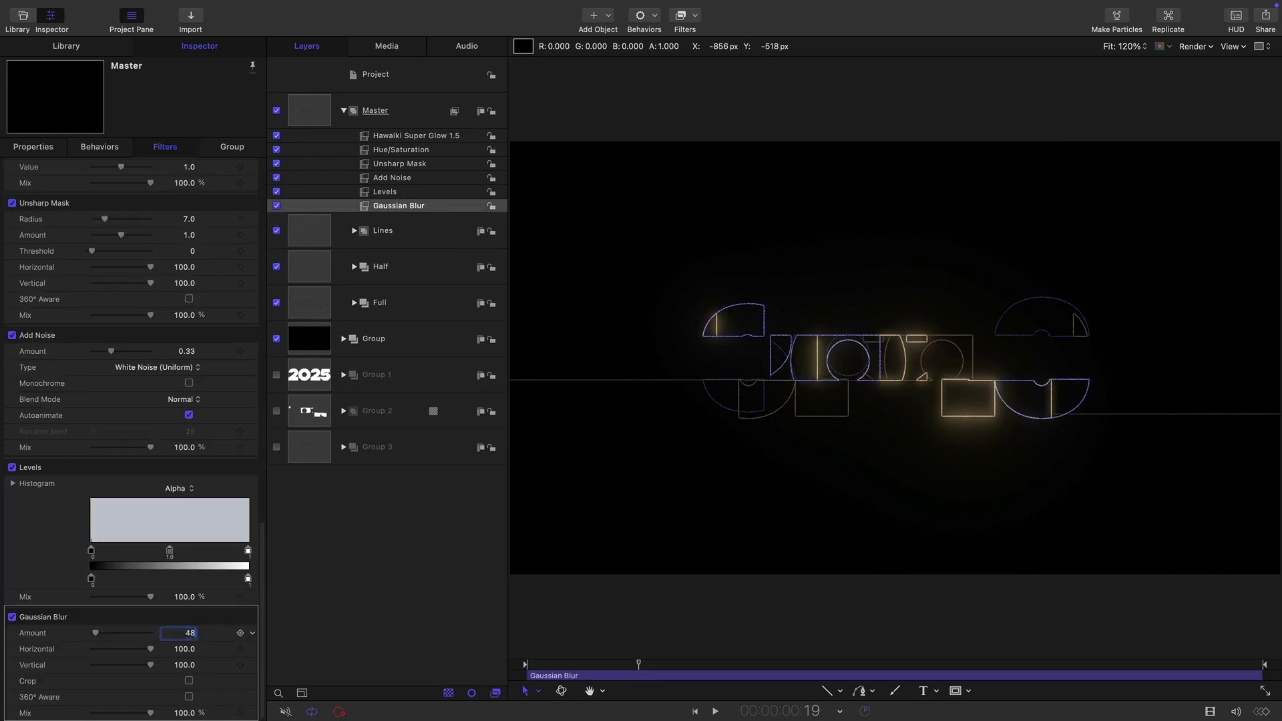
{"action": "type", "text": "48"}
{"action": "key", "text": "Return"}
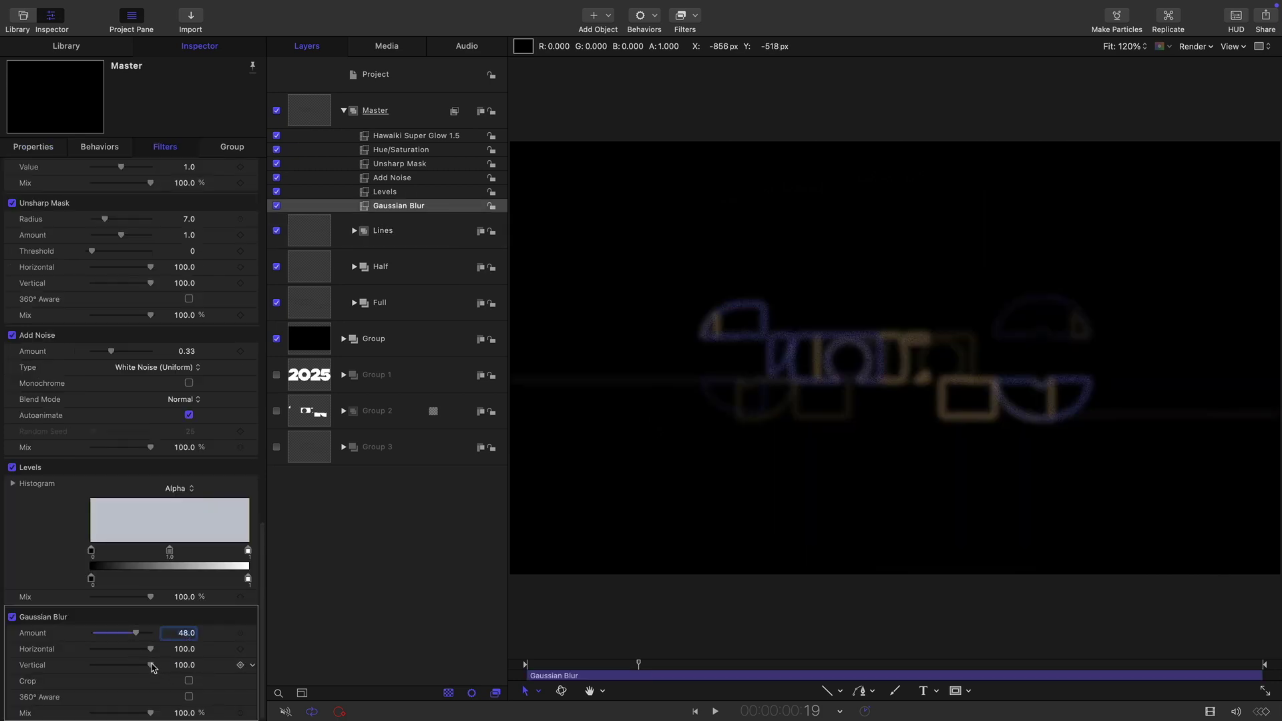
{"action": "left_click_drag", "start_coordinate": [151, 666], "coordinate": [93, 668]}
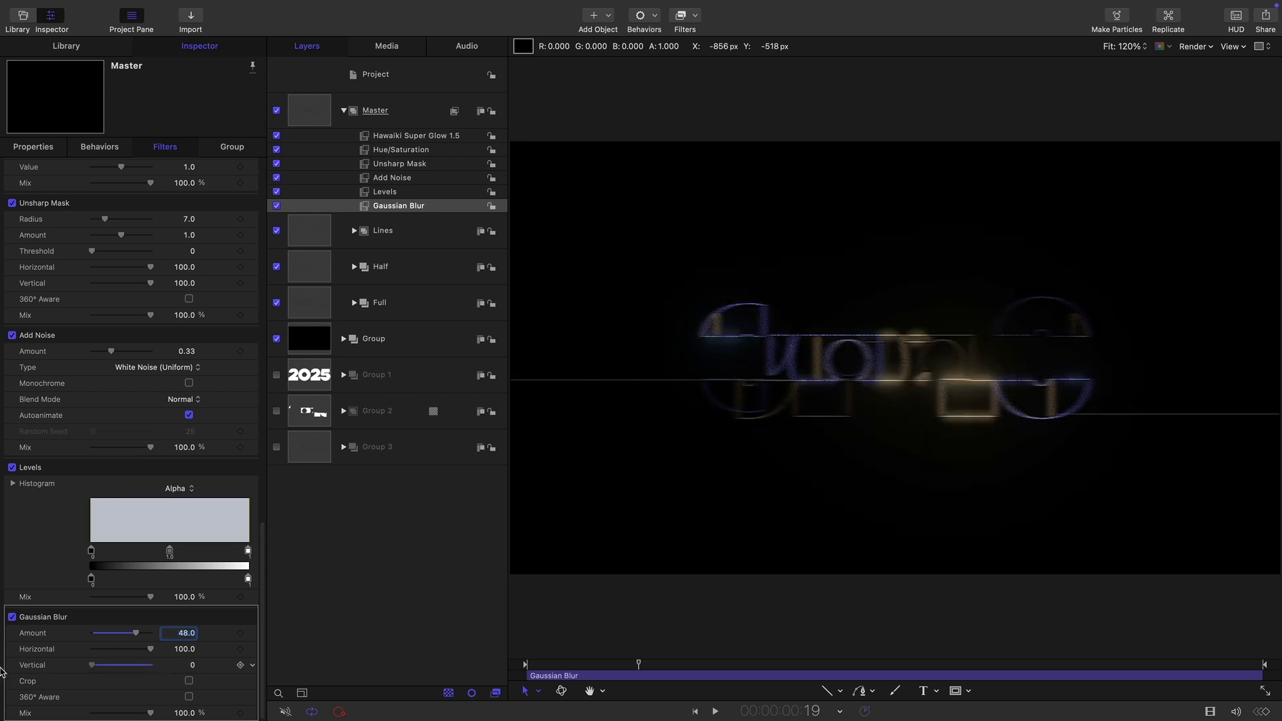
Adjust the Levels filter's Alpha channel with a black input of about 0.01 and a white input of about 0.26.
{"action": "left_click", "coordinate": [177, 488]}
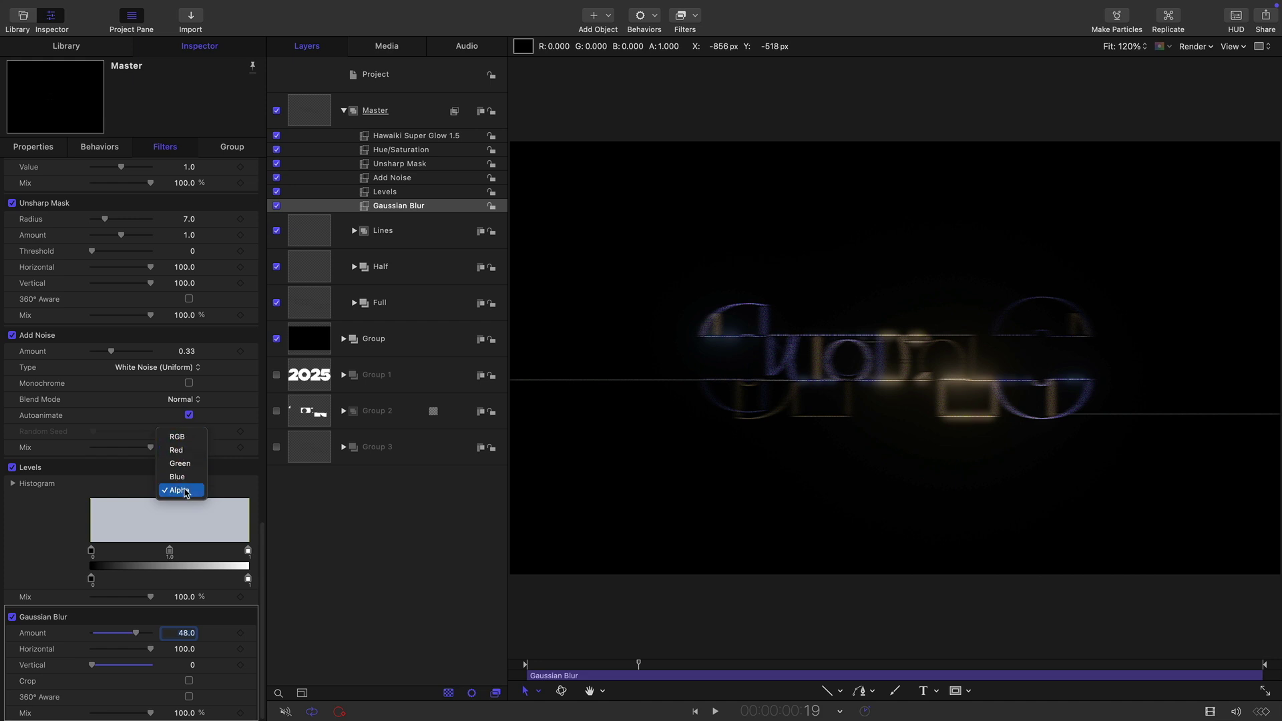
{"action": "left_click", "coordinate": [185, 491]}
{"action": "left_click_drag", "start_coordinate": [247, 551], "coordinate": [95, 554]}
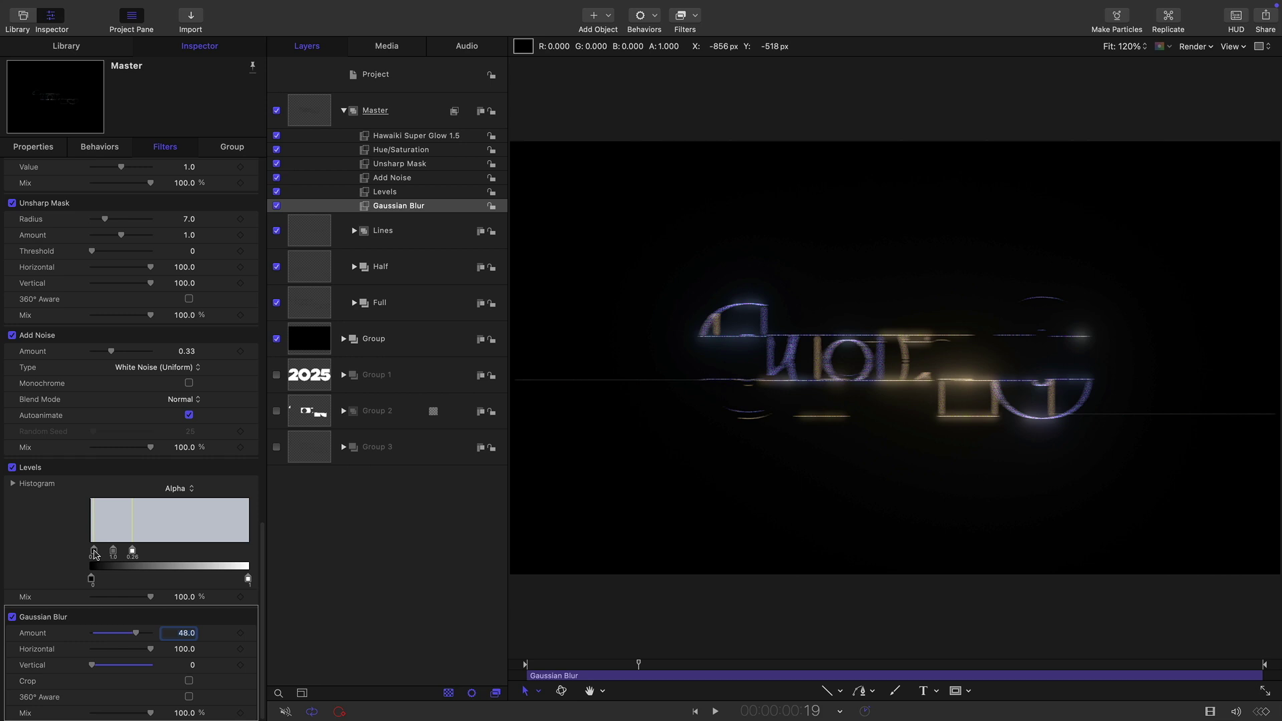
Turn off Autoanimate for the Add Noise filter and change its type to Gaussian Noise (Film Grain).
{"action": "left_click", "coordinate": [397, 179]}
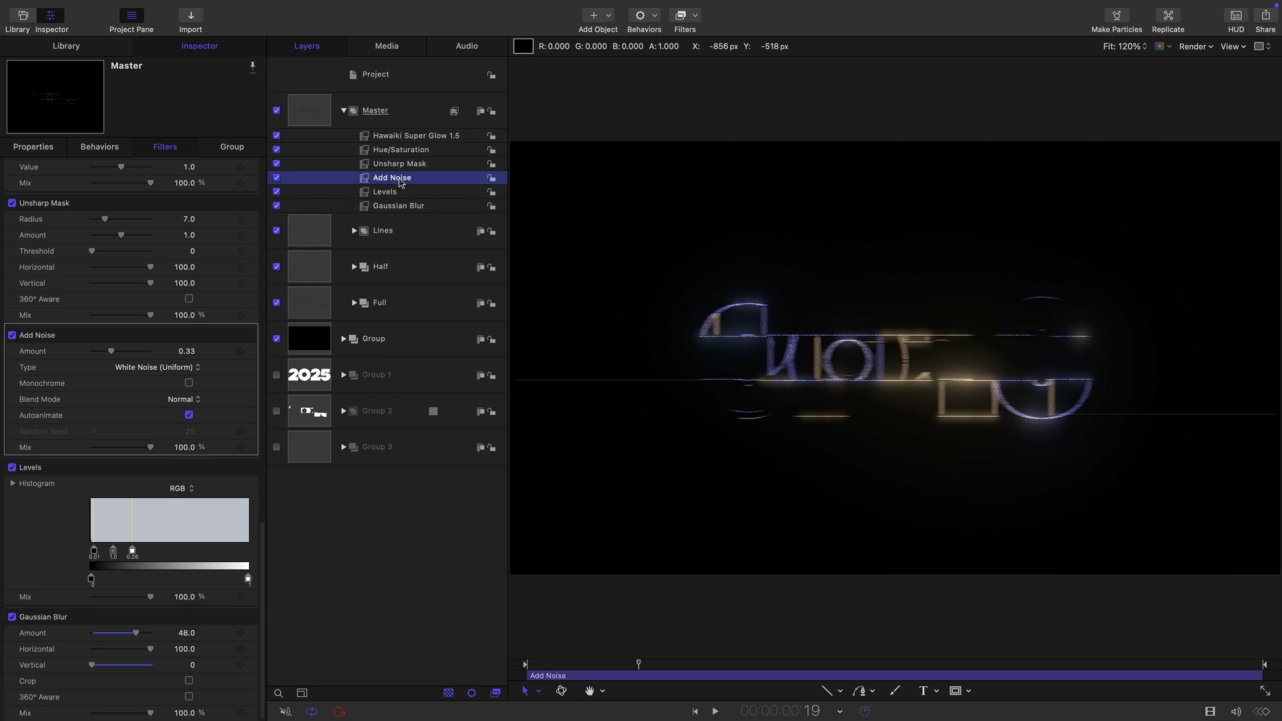
{"action": "left_click", "coordinate": [189, 416]}
{"action": "left_click", "coordinate": [168, 368]}
{"action": "left_click", "coordinate": [167, 385]}
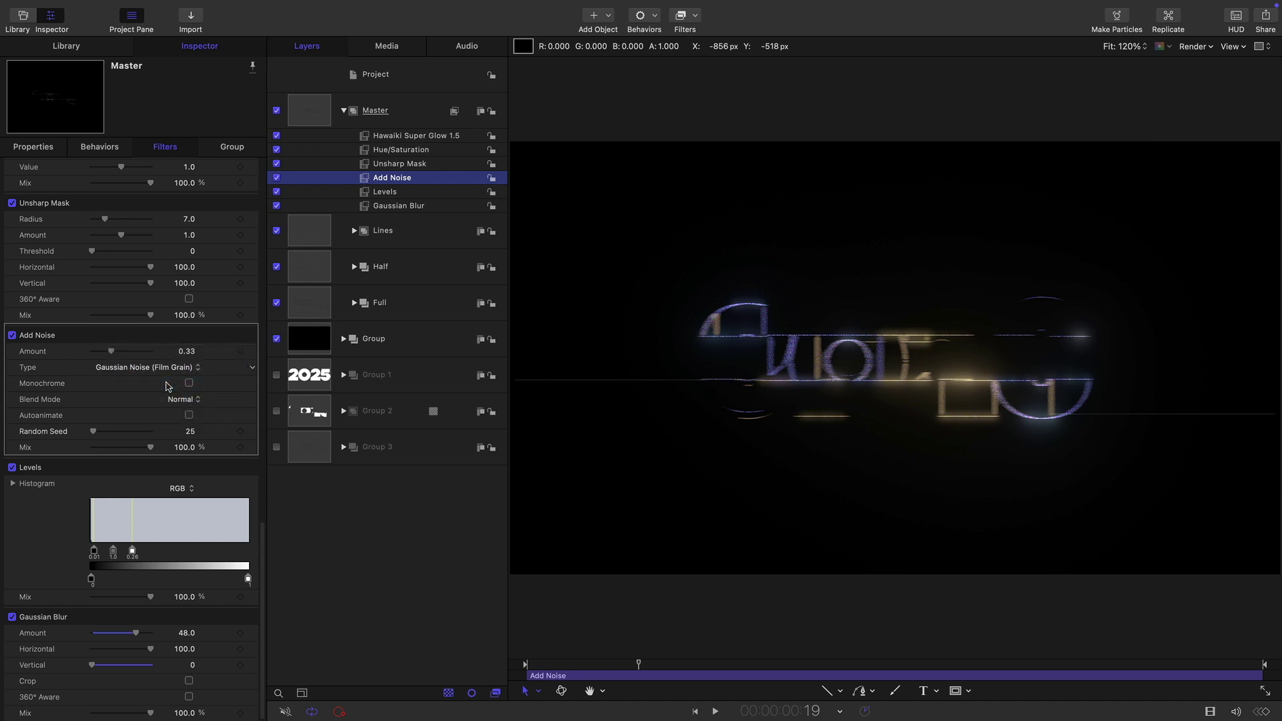
Set the radius of the Master group's Unsharp Mask filter to 16.
{"action": "left_click", "coordinate": [394, 165]}
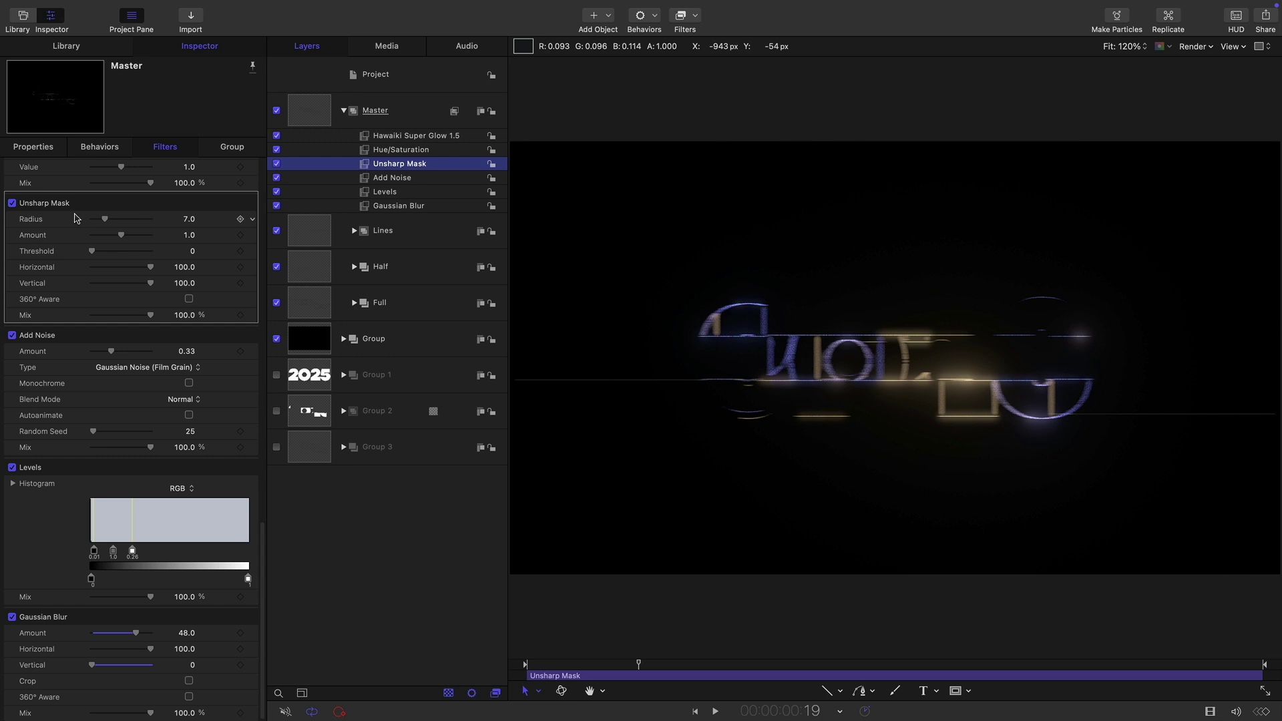
{"action": "left_click", "coordinate": [187, 220]}
{"action": "type", "text": "16"}
{"action": "key", "text": "Return"}
Set the saturation of the Master group's Hue/Saturation filter to 0.5.
{"action": "left_click", "coordinate": [386, 151]}
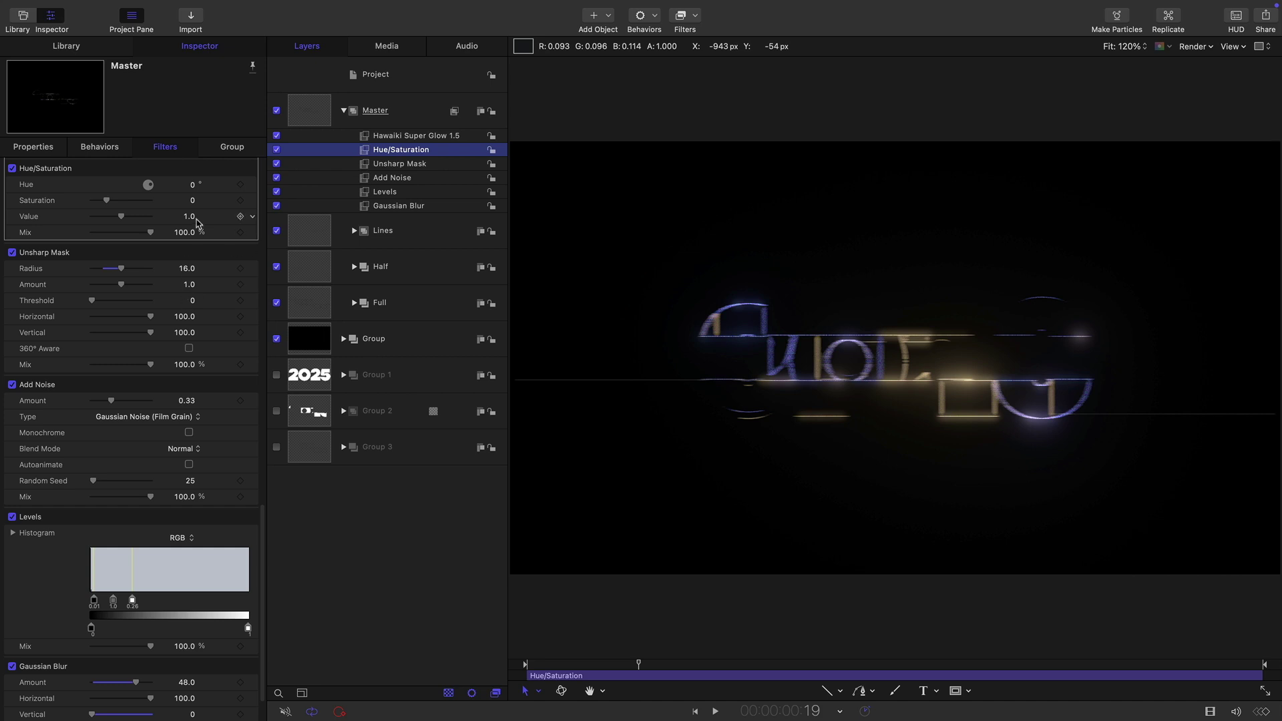
{"action": "left_click", "coordinate": [192, 202]}
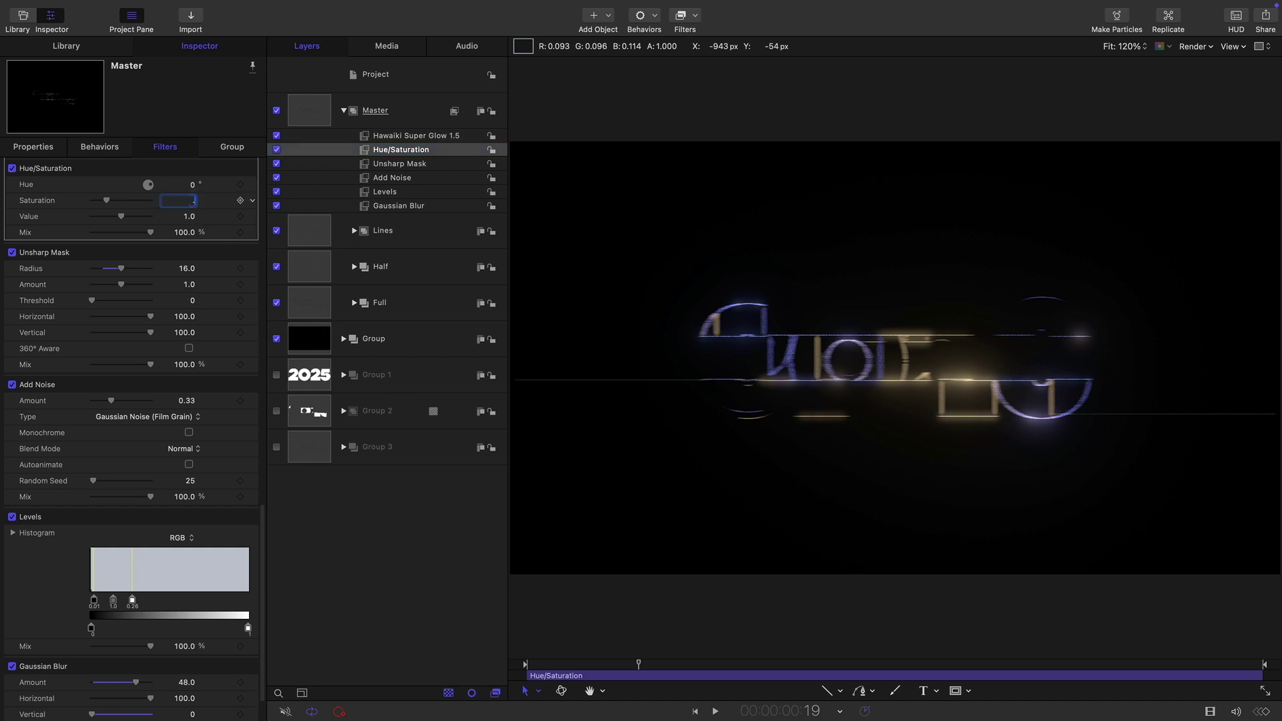
{"action": "type", "text": ".5"}
{"action": "key", "text": "Return"}
Lower the Hawaiki Super Glow threshold to 0, raise its main glow amount to 2.0, and preview the animation.
{"action": "left_click", "coordinate": [435, 137]}
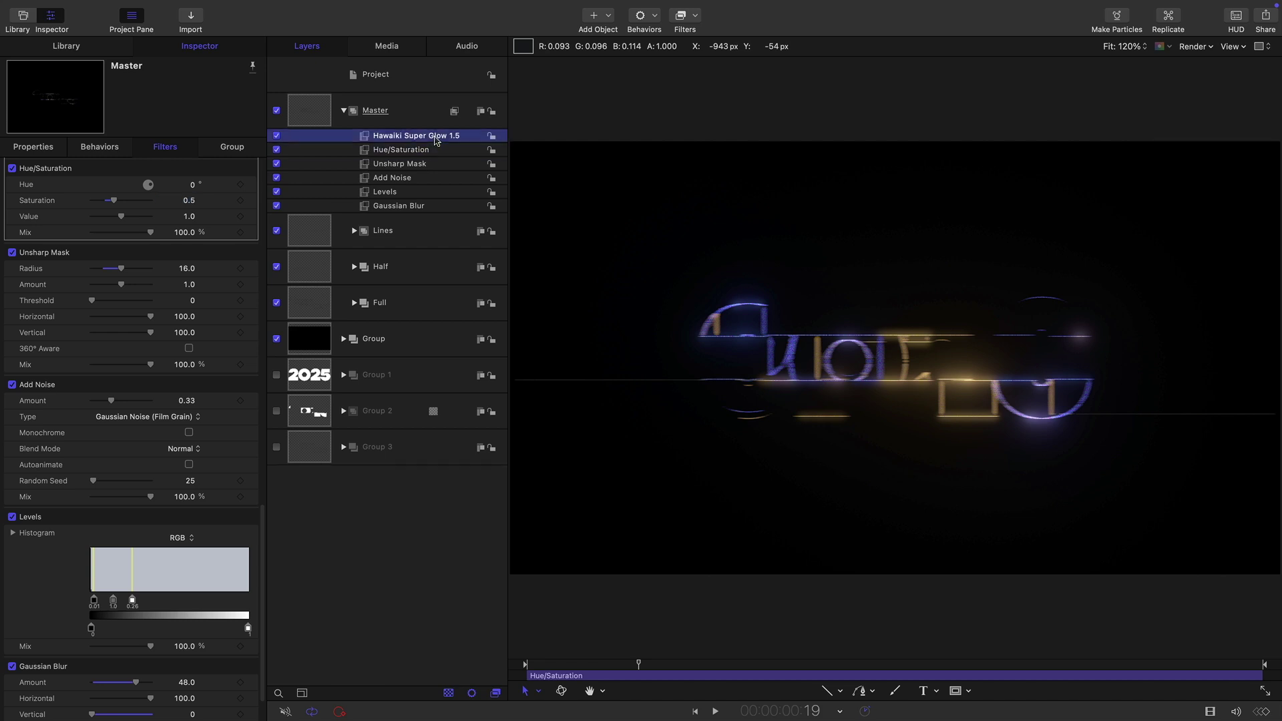
{"action": "scroll", "coordinate": [220, 343], "scroll_direction": "up", "scroll_amount": 4}
{"action": "scroll", "coordinate": [220, 342], "scroll_direction": "up", "scroll_amount": 2}
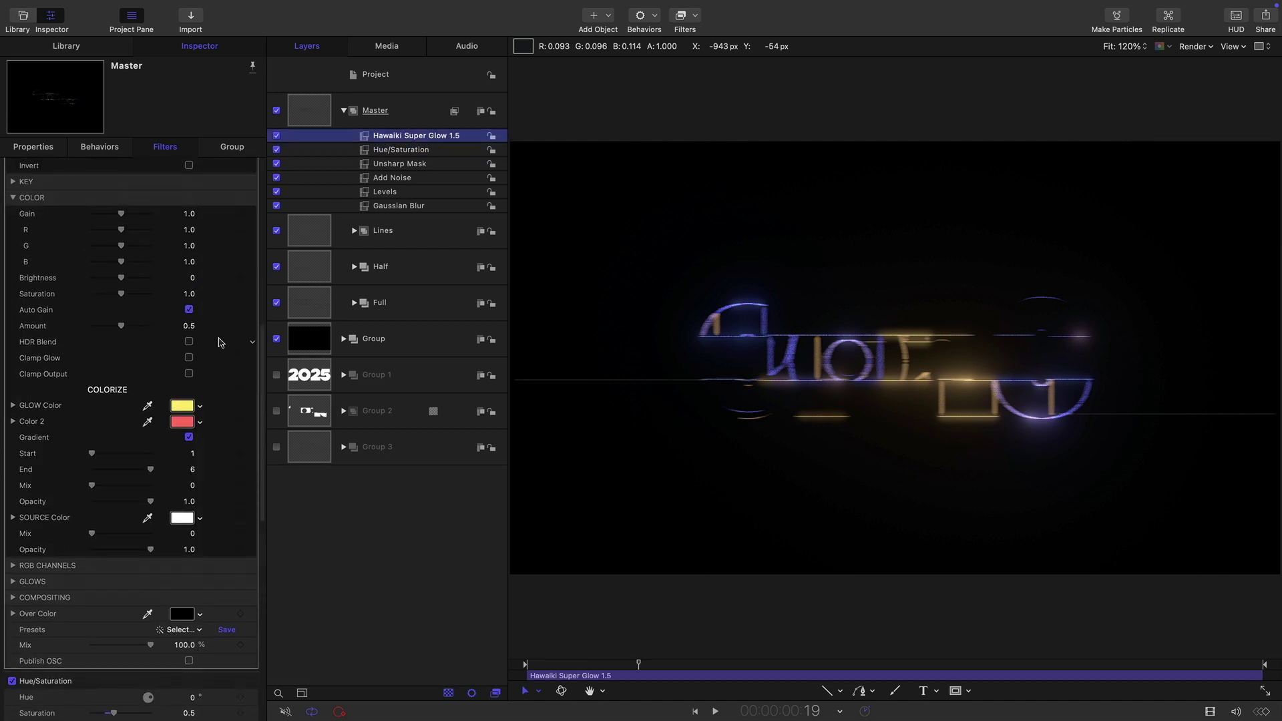
{"action": "scroll", "coordinate": [82, 324], "scroll_direction": "up", "scroll_amount": 10}
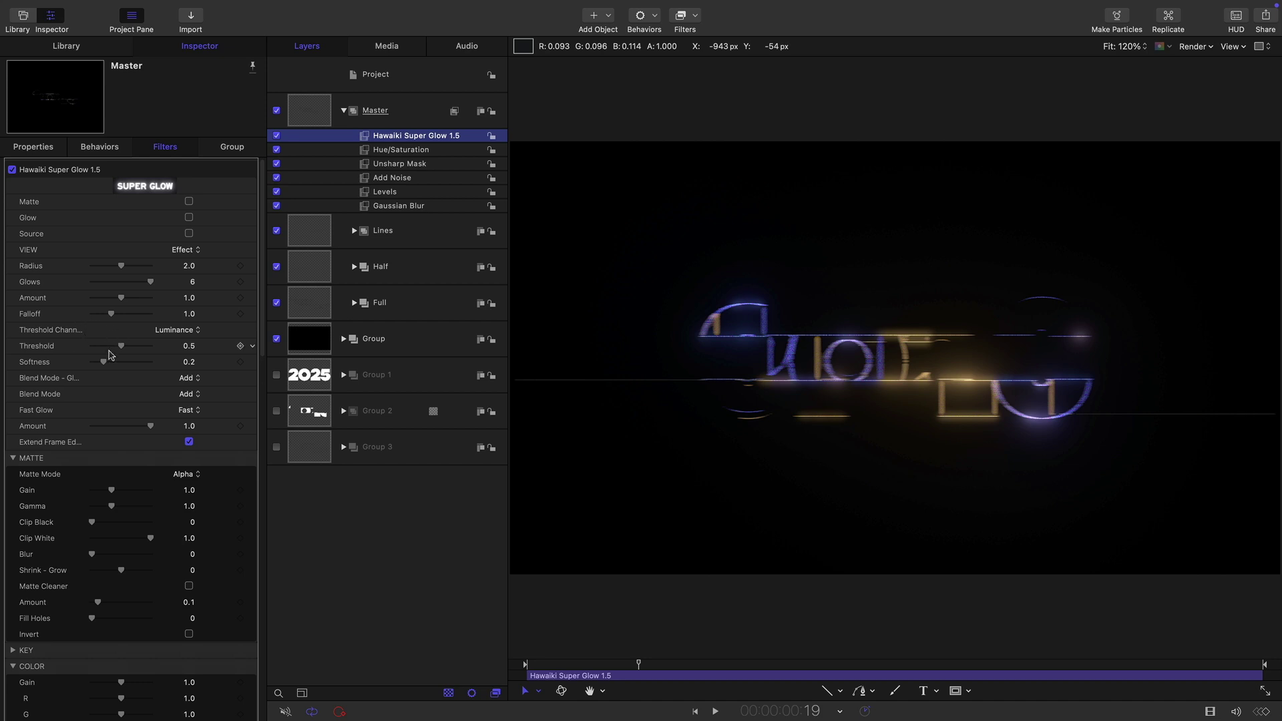
{"action": "left_click_drag", "start_coordinate": [120, 346], "coordinate": [5, 354]}
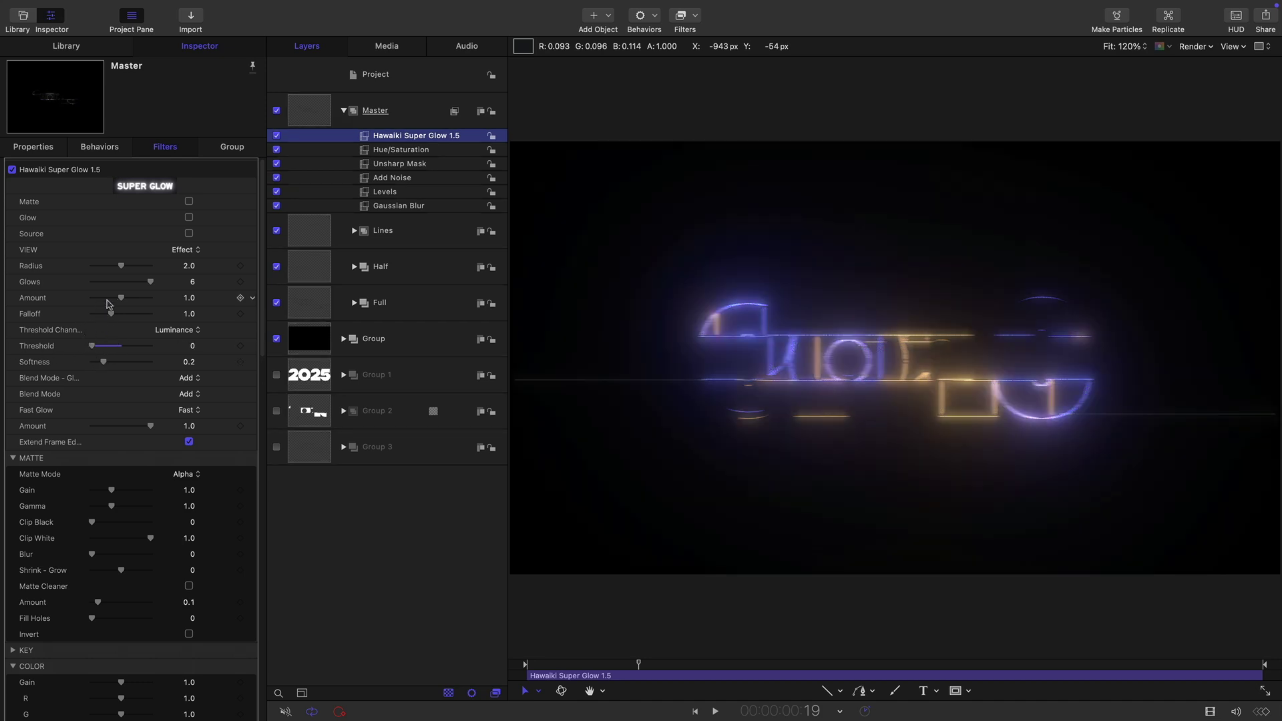
{"action": "left_click_drag", "start_coordinate": [127, 300], "coordinate": [259, 303]}
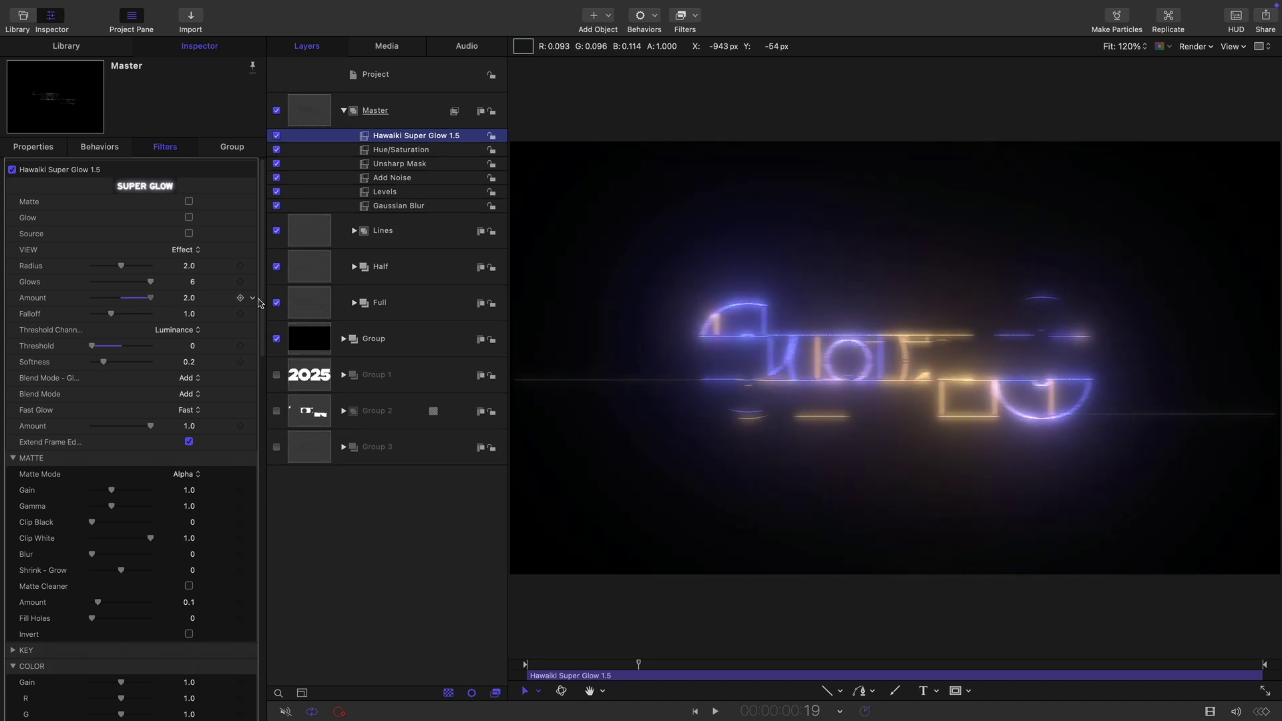
{"action": "left_click", "coordinate": [715, 712]}
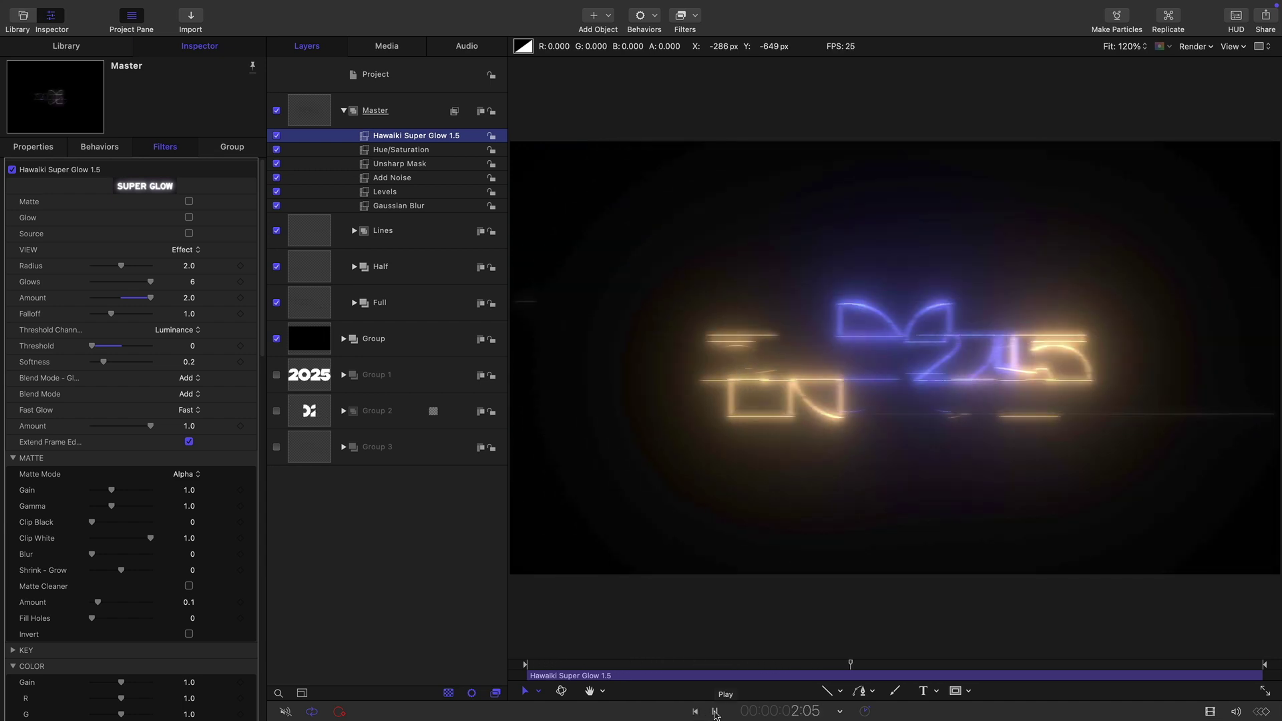
{"action": "left_click", "coordinate": [715, 712]}
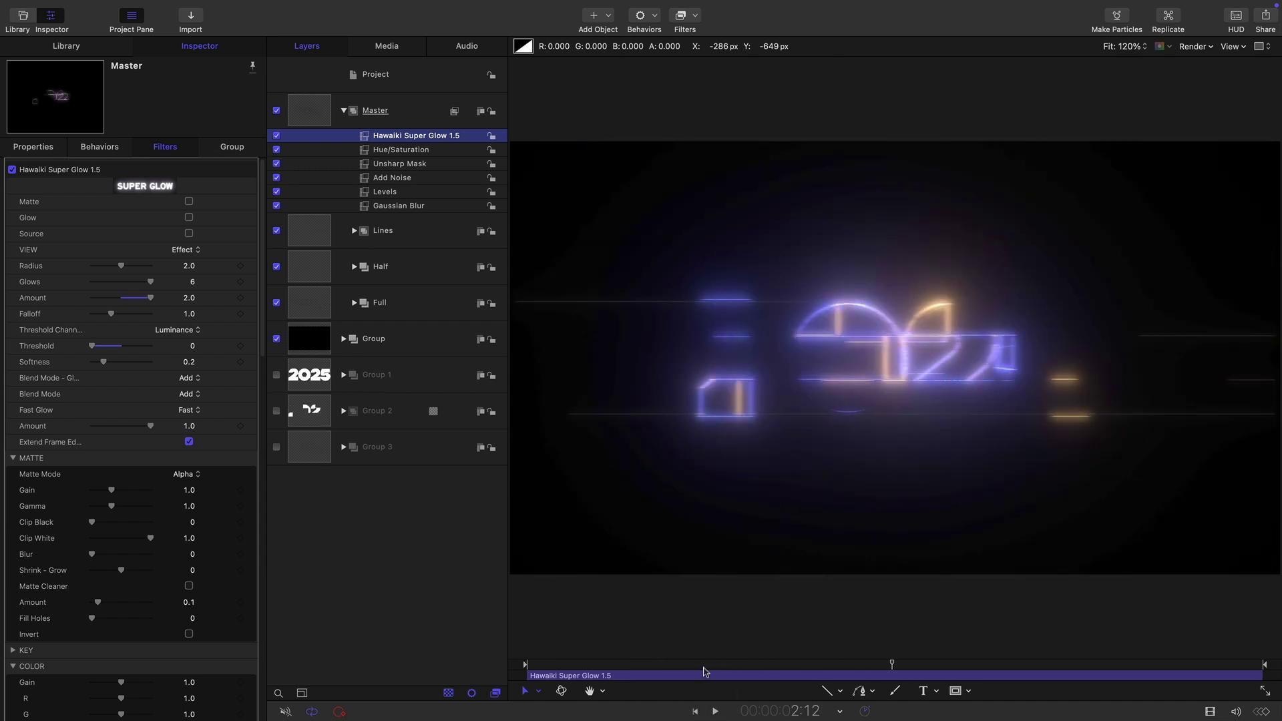
Raise the black input of the Master group's Levels filter to about 0.02 and play the animation to check it.
{"action": "left_click", "coordinate": [384, 193]}
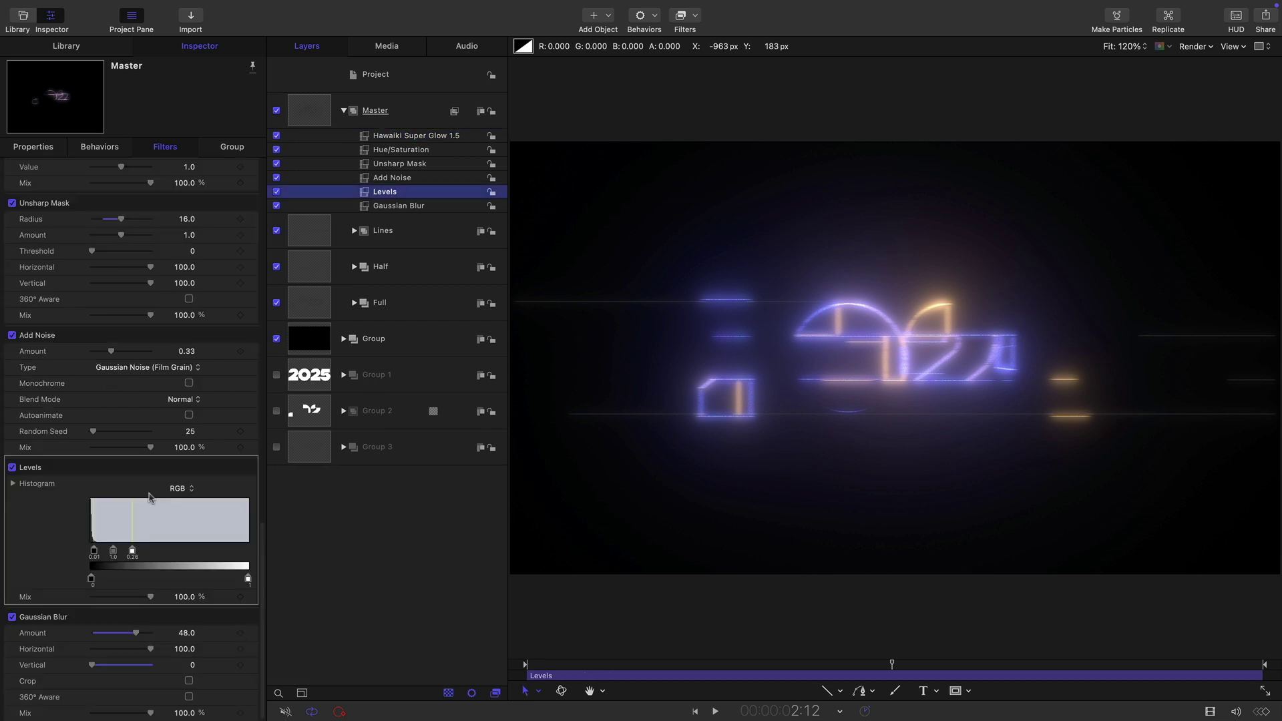
{"action": "left_click_drag", "start_coordinate": [95, 556], "coordinate": [95, 555]}
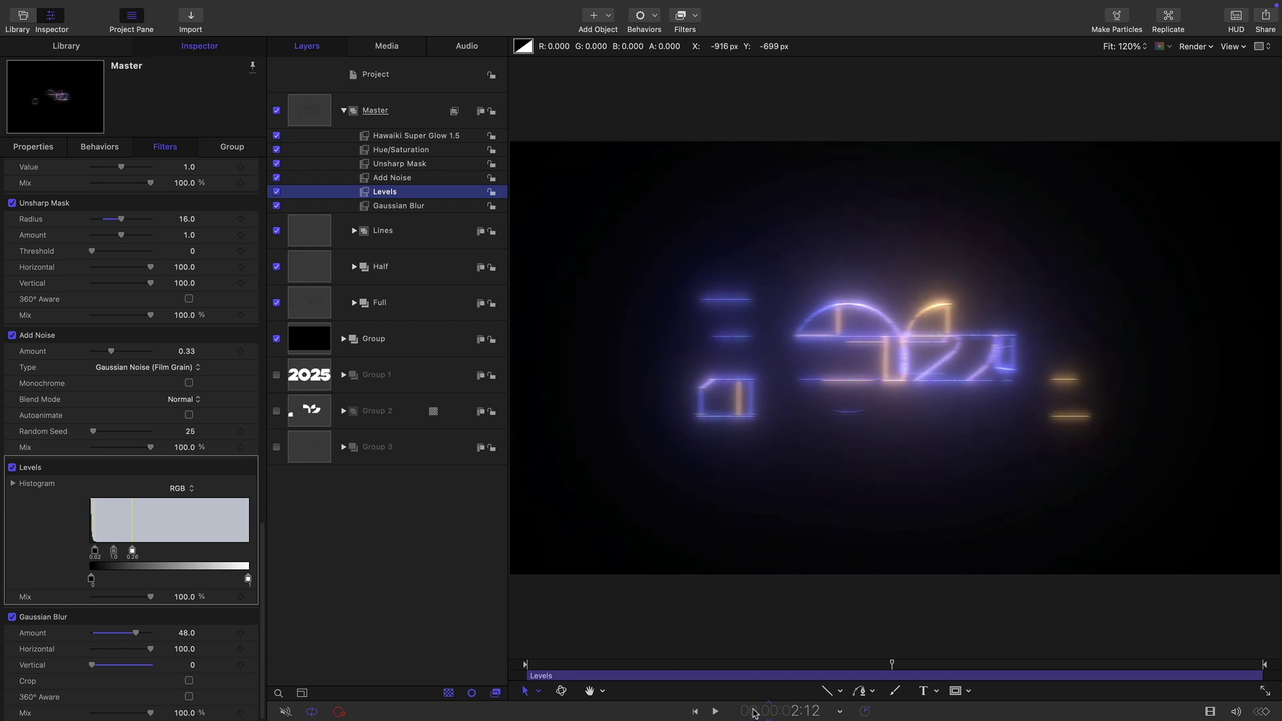
{"action": "left_click", "coordinate": [715, 711]}
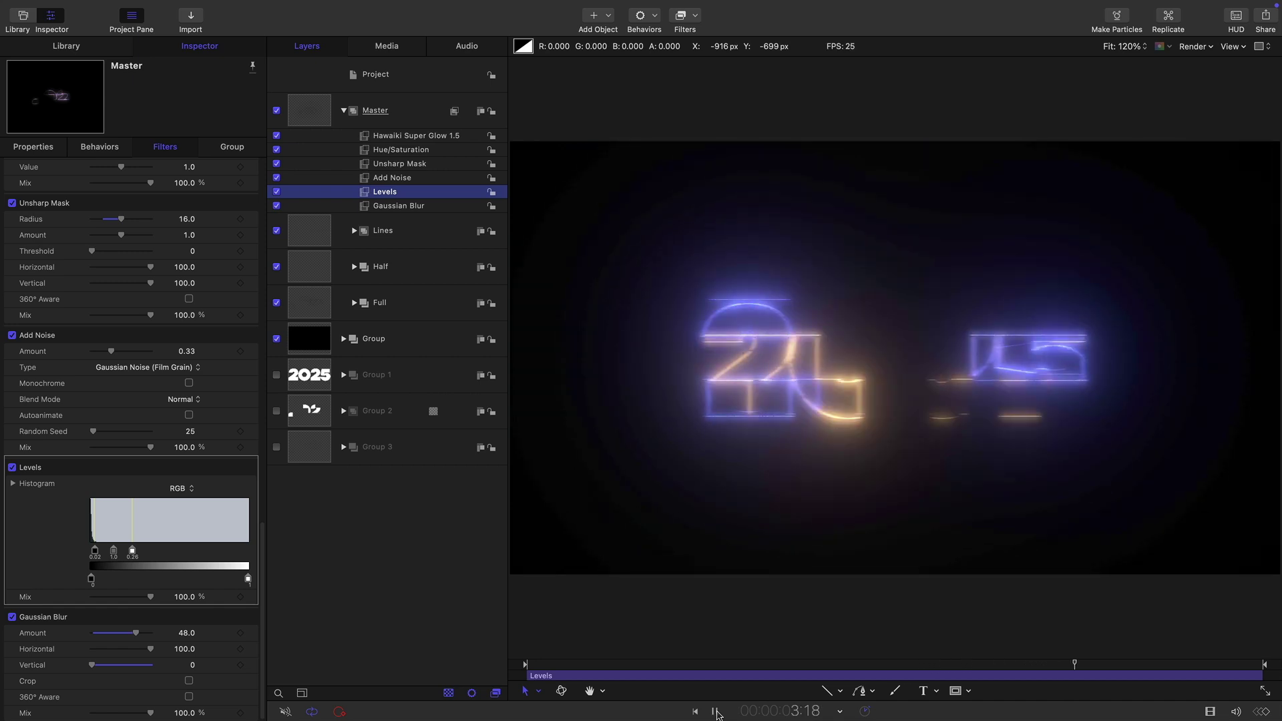
{"action": "key", "text": "space"}
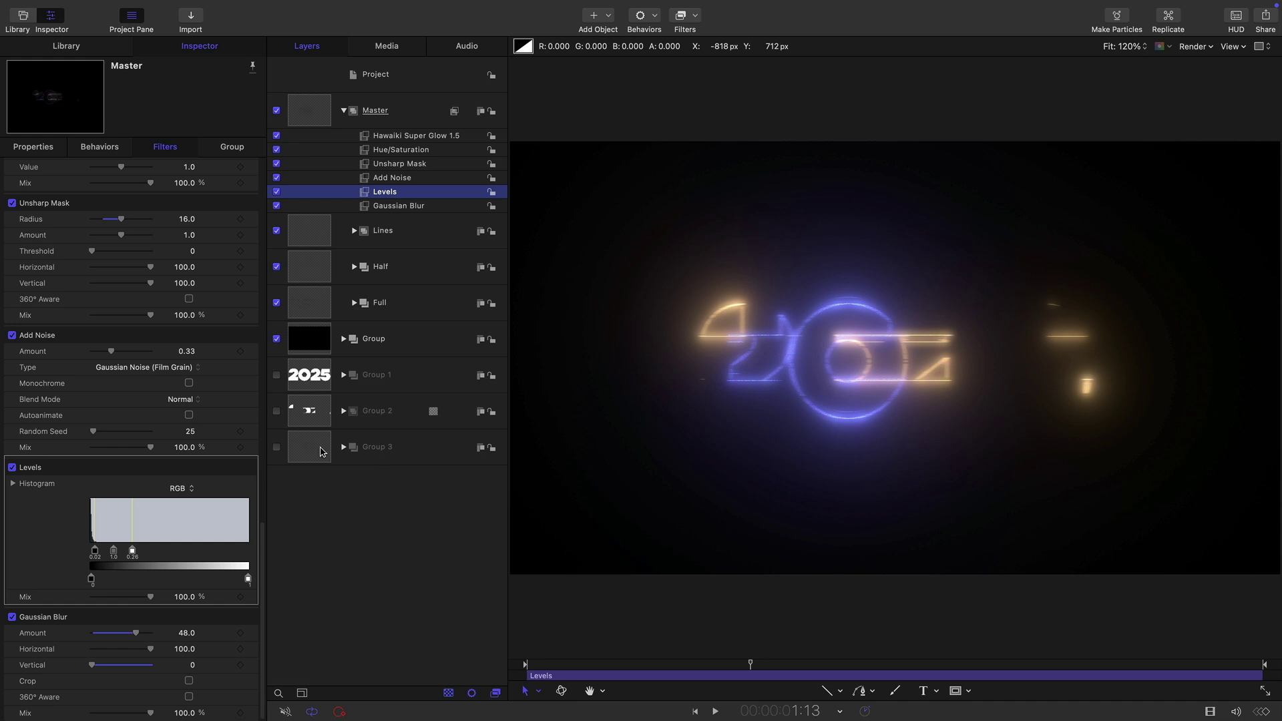
Make a clone layer of Group 1, the full 2025 text, and move it into the Master group above Lines.
{"action": "left_click", "coordinate": [308, 373]}
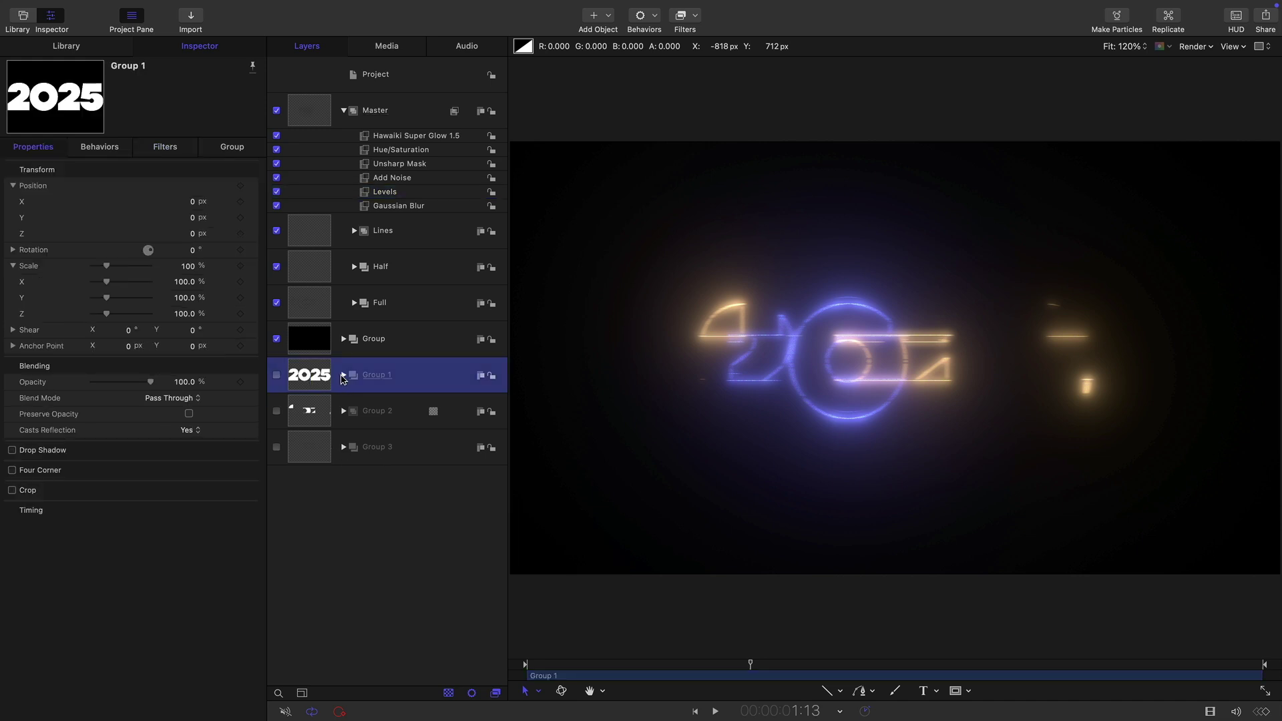
{"action": "left_click", "coordinate": [345, 376]}
{"action": "left_click", "coordinate": [344, 375]}
{"action": "key", "text": "k"}
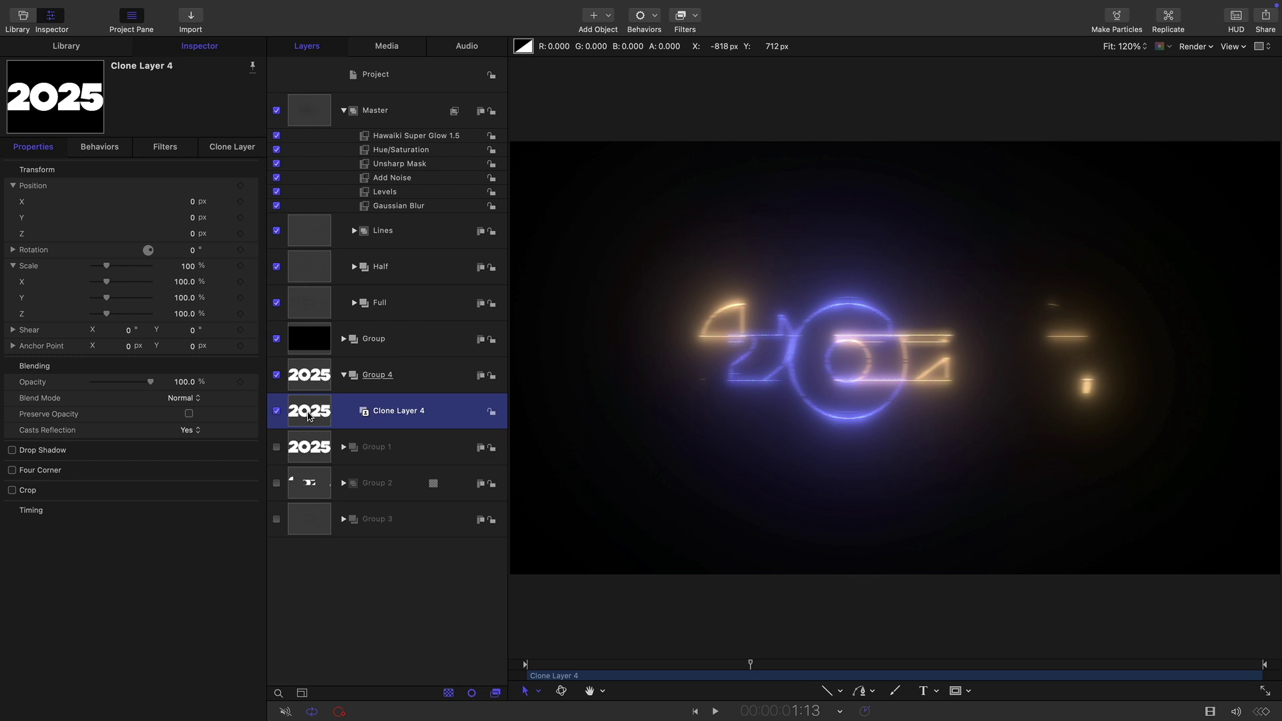
{"action": "mouse_move", "coordinate": [311, 416]}
{"action": "left_mouse_down"}
{"action": "mouse_move", "coordinate": [338, 367]}
{"action": "mouse_move", "coordinate": [332, 212]}
{"action": "left_mouse_up"}
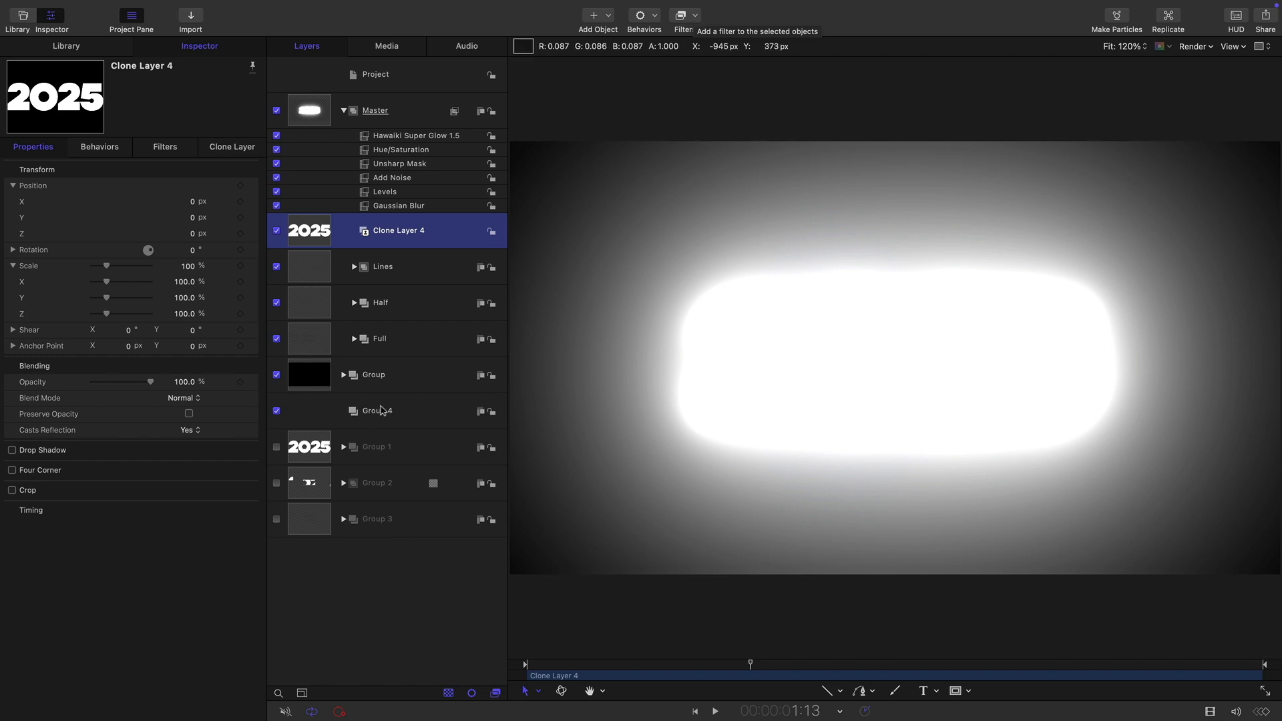
Add a Stroke filter to the clone layer and set its color to 50% gray.
{"action": "left_click", "coordinate": [694, 16]}
{"action": "mouse_move", "coordinate": [701, 70]}
{"action": "left_click", "coordinate": [811, 96]}
{"action": "left_click", "coordinate": [184, 203]}
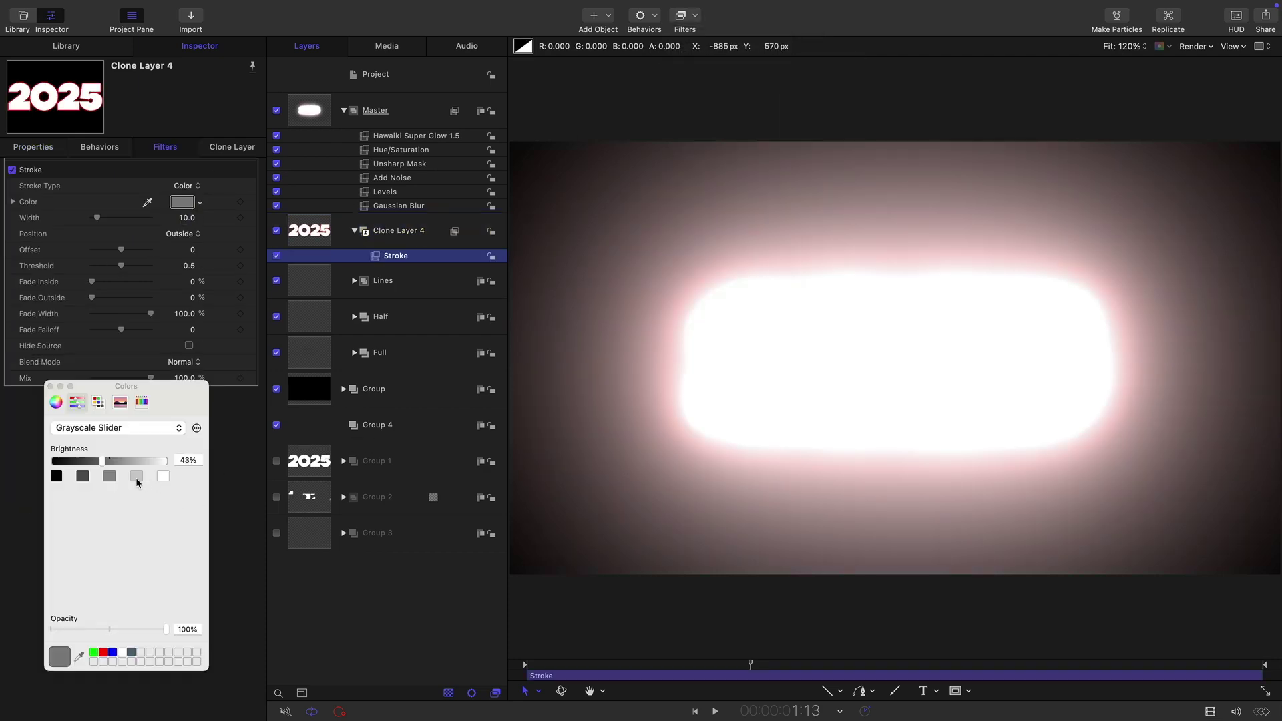
{"action": "left_click", "coordinate": [111, 478]}
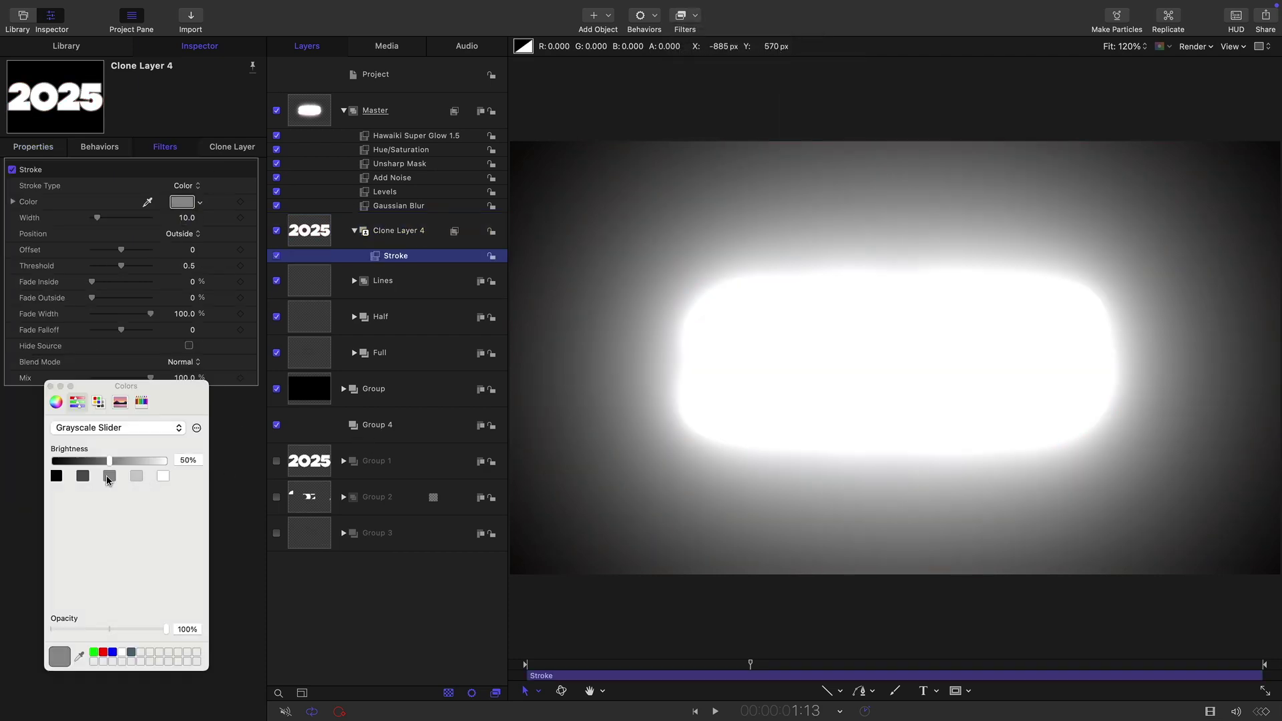
Set the clone layer's stroke width to 1 and hide the source so only the outline shows.
{"action": "left_click", "coordinate": [187, 219]}
{"action": "type", "text": "1"}
{"action": "key", "text": "Return"}
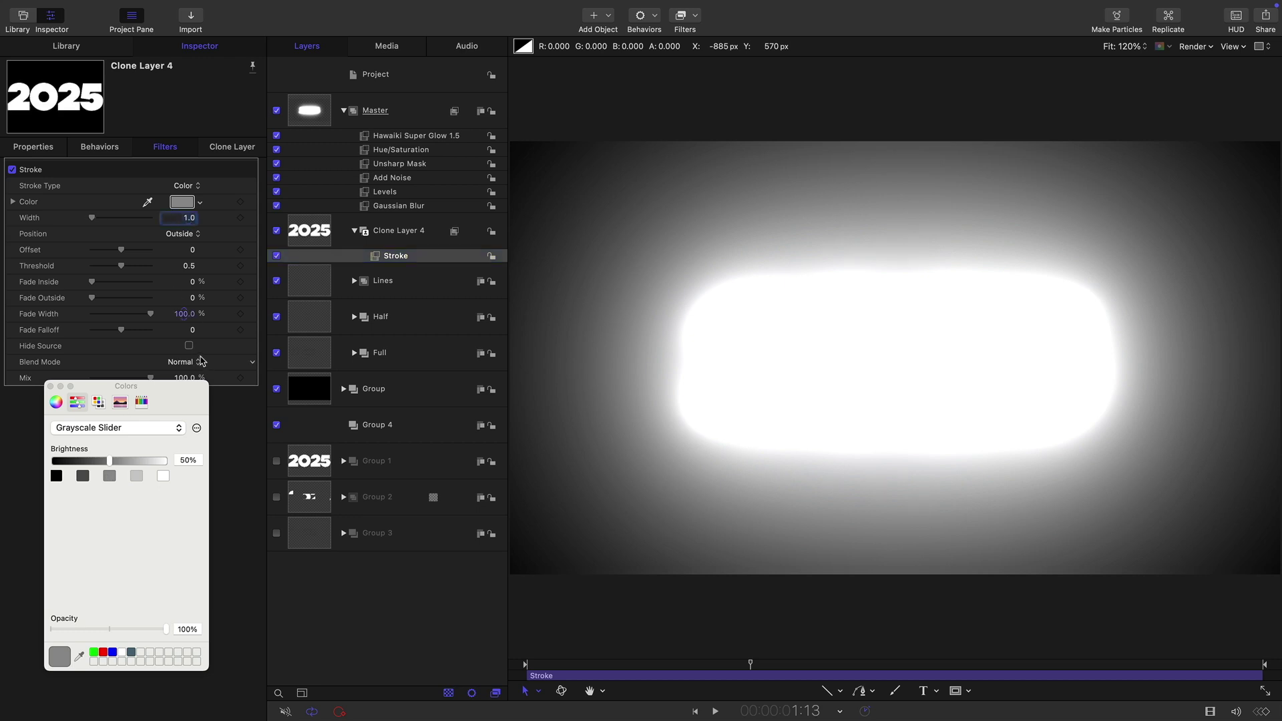
{"action": "left_click", "coordinate": [189, 346]}
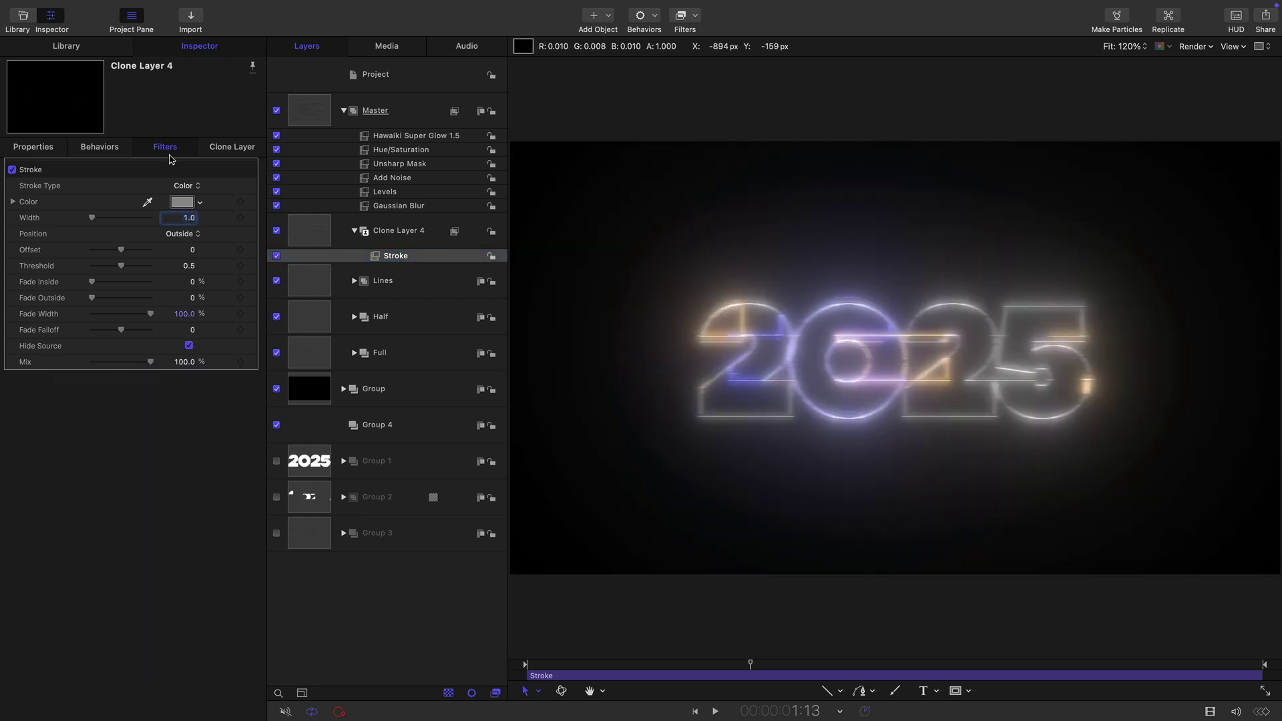
Reduce the clone layer's opacity to 0% and add a Randomize behavior to it with amount 100% and frequency 20.
{"action": "left_click", "coordinate": [30, 148]}
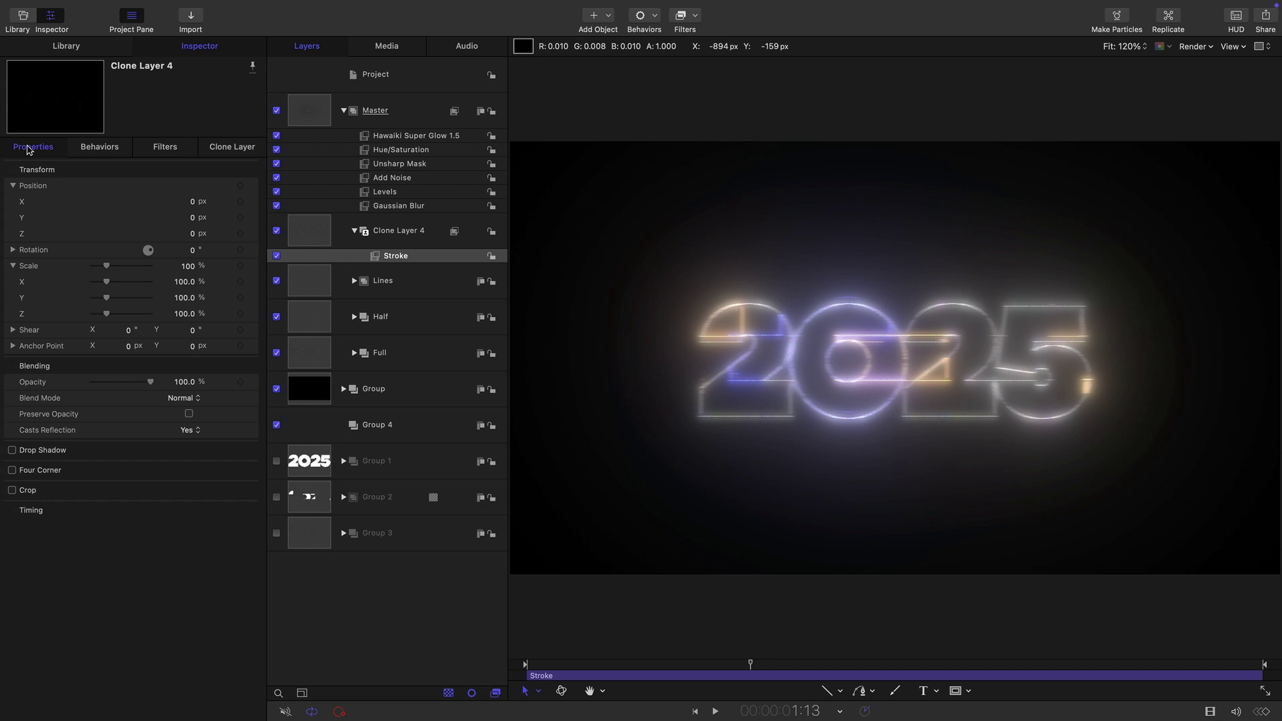
{"action": "left_click_drag", "start_coordinate": [150, 384], "coordinate": [2, 375]}
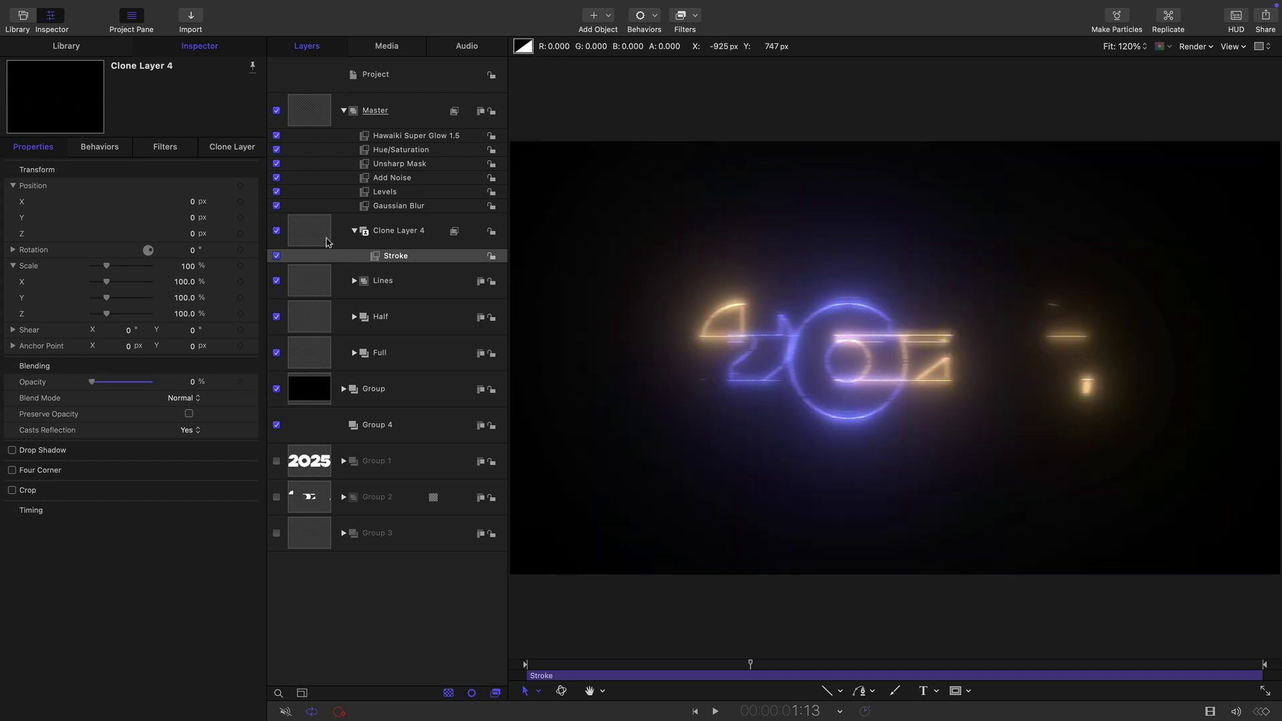
{"action": "left_click", "coordinate": [252, 384]}
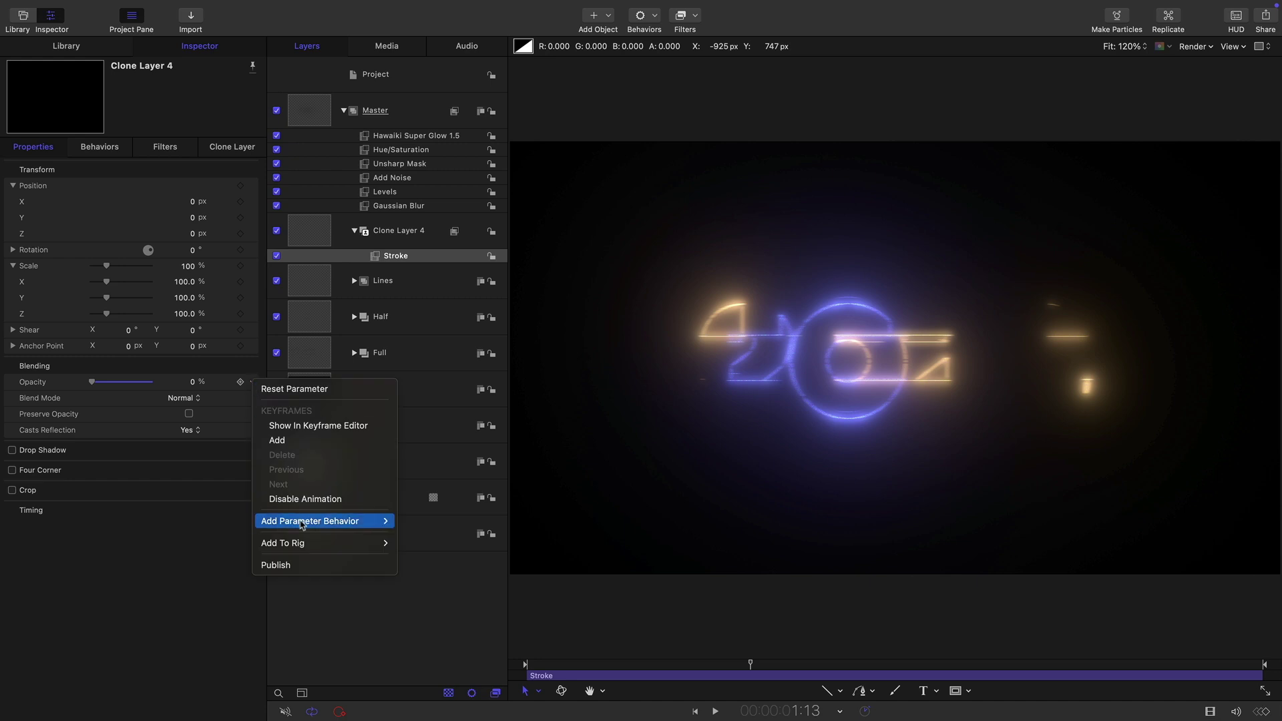
{"action": "mouse_move", "coordinate": [305, 523]}
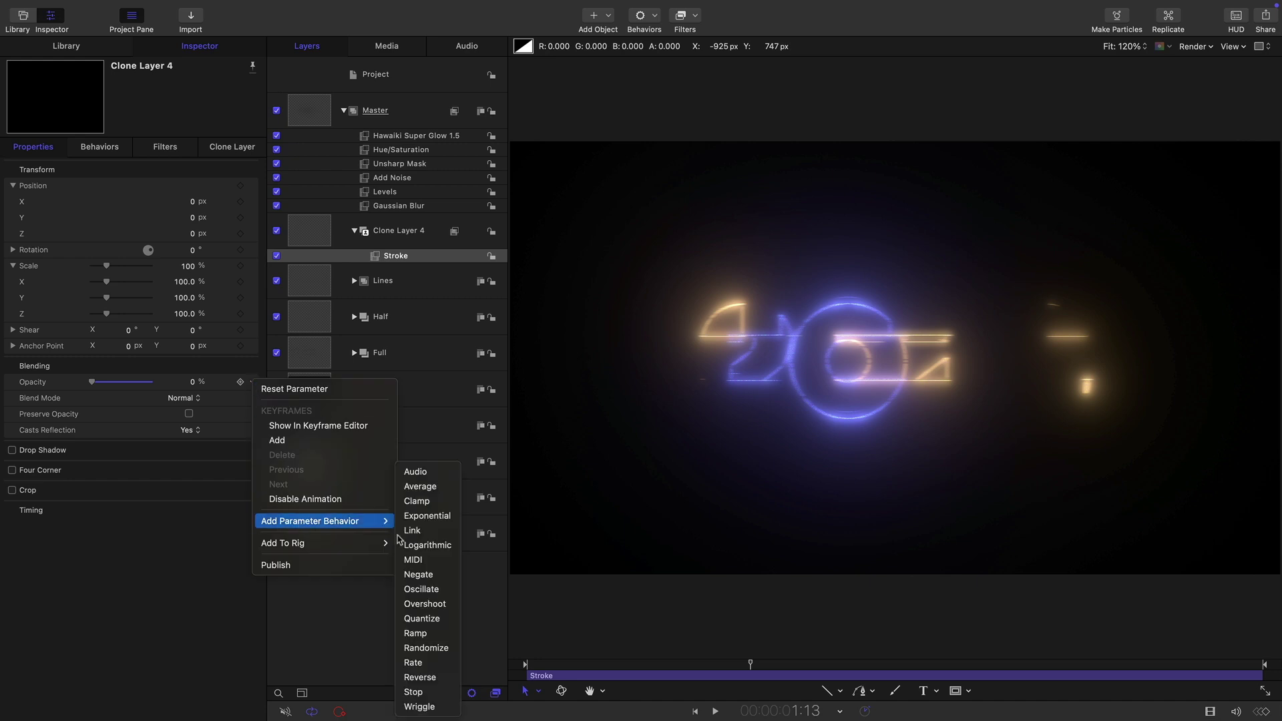
{"action": "left_click", "coordinate": [434, 652]}
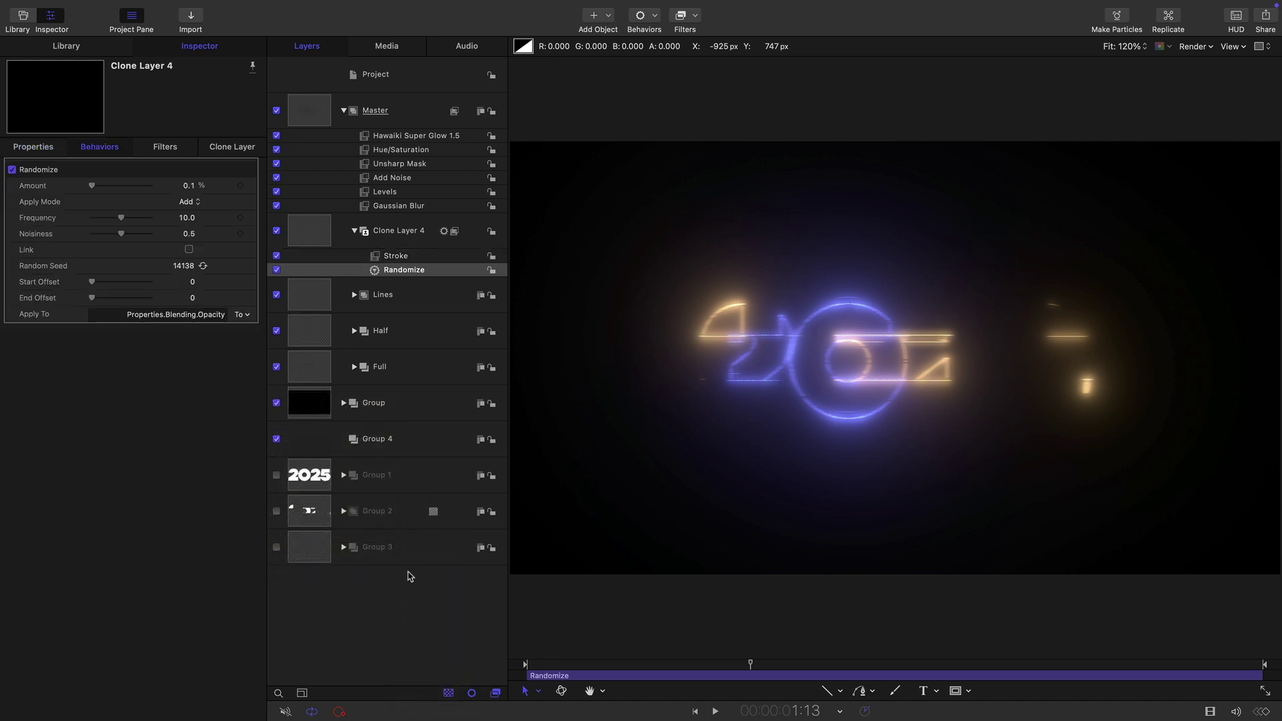
{"action": "key", "text": "Return"}
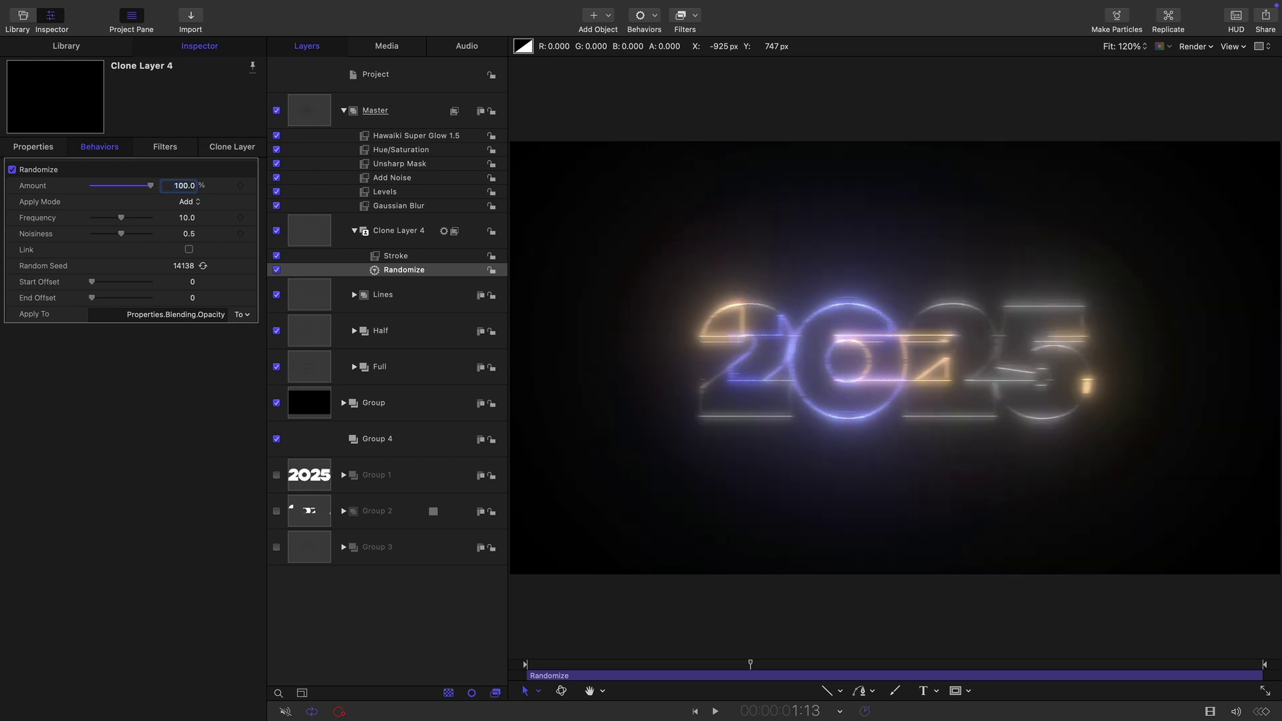
{"action": "left_click_drag", "start_coordinate": [121, 217], "coordinate": [150, 218]}
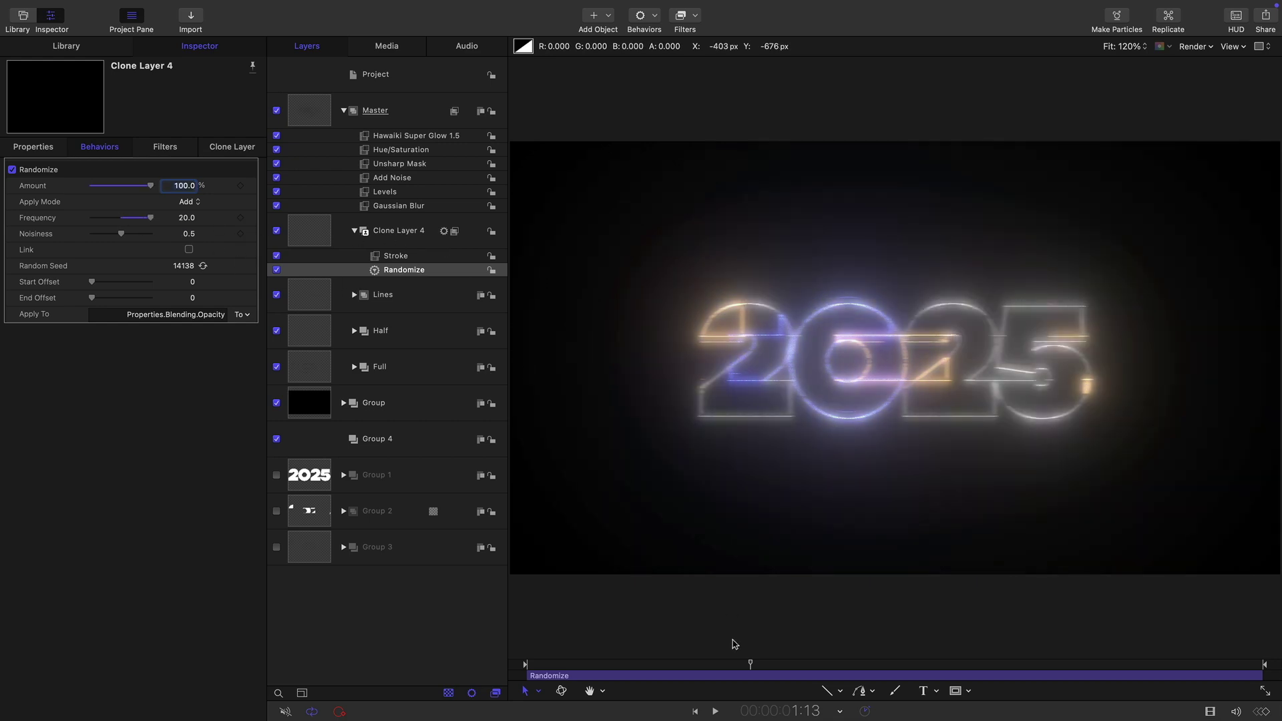
Trim the Randomize behavior with an in point at 1:00 and an out point at 1:11.
{"action": "left_click_drag", "start_coordinate": [718, 671], "coordinate": [674, 675]}
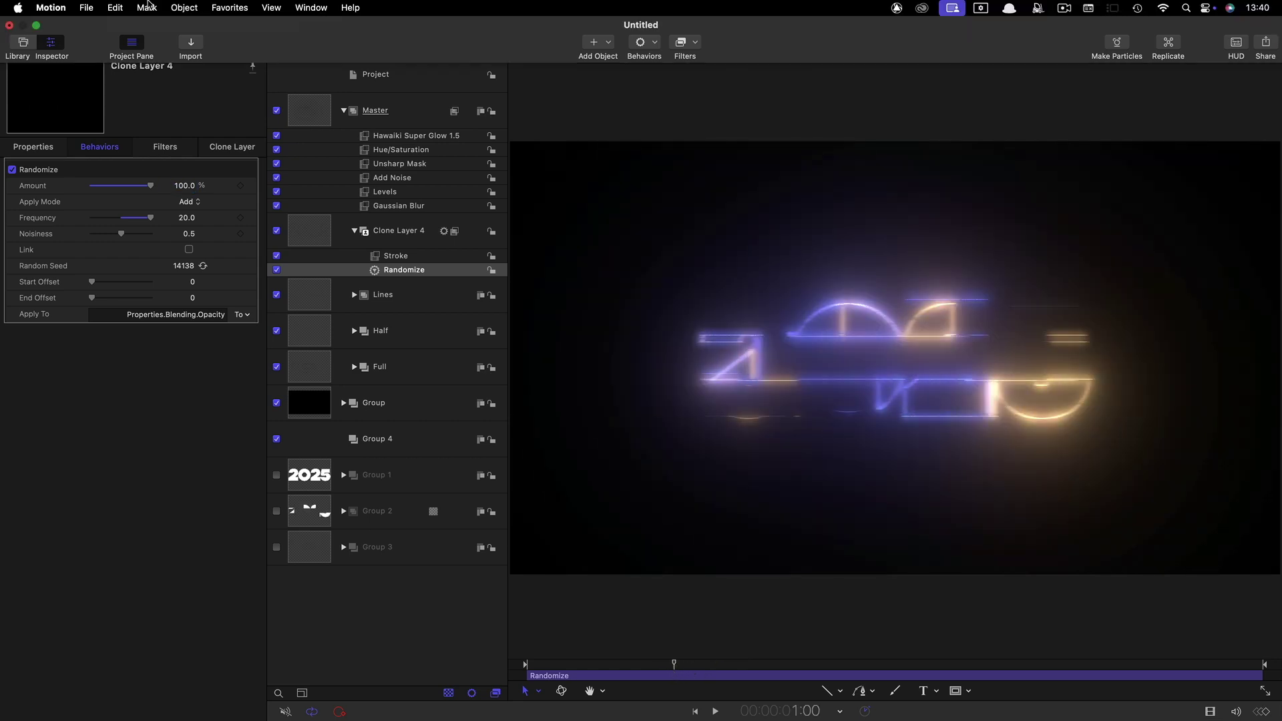
{"action": "left_click", "coordinate": [148, 5]}
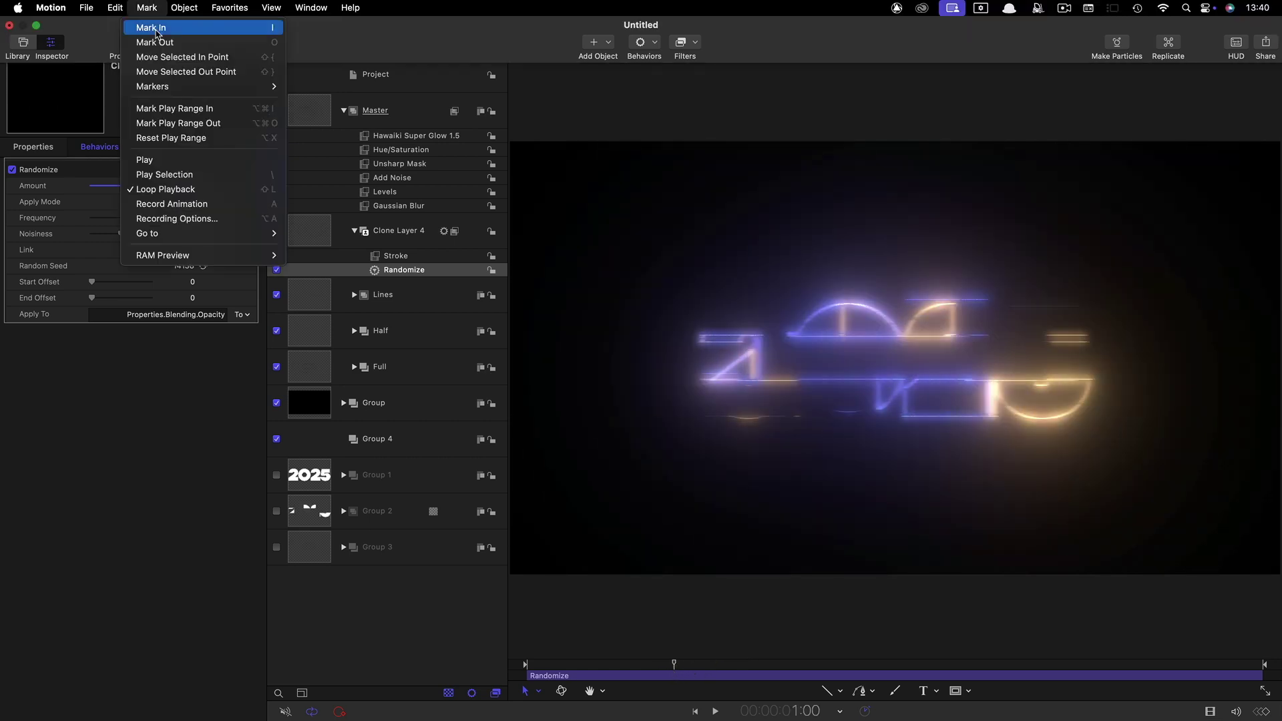
{"action": "left_click", "coordinate": [156, 30]}
{"action": "left_click", "coordinate": [705, 666]}
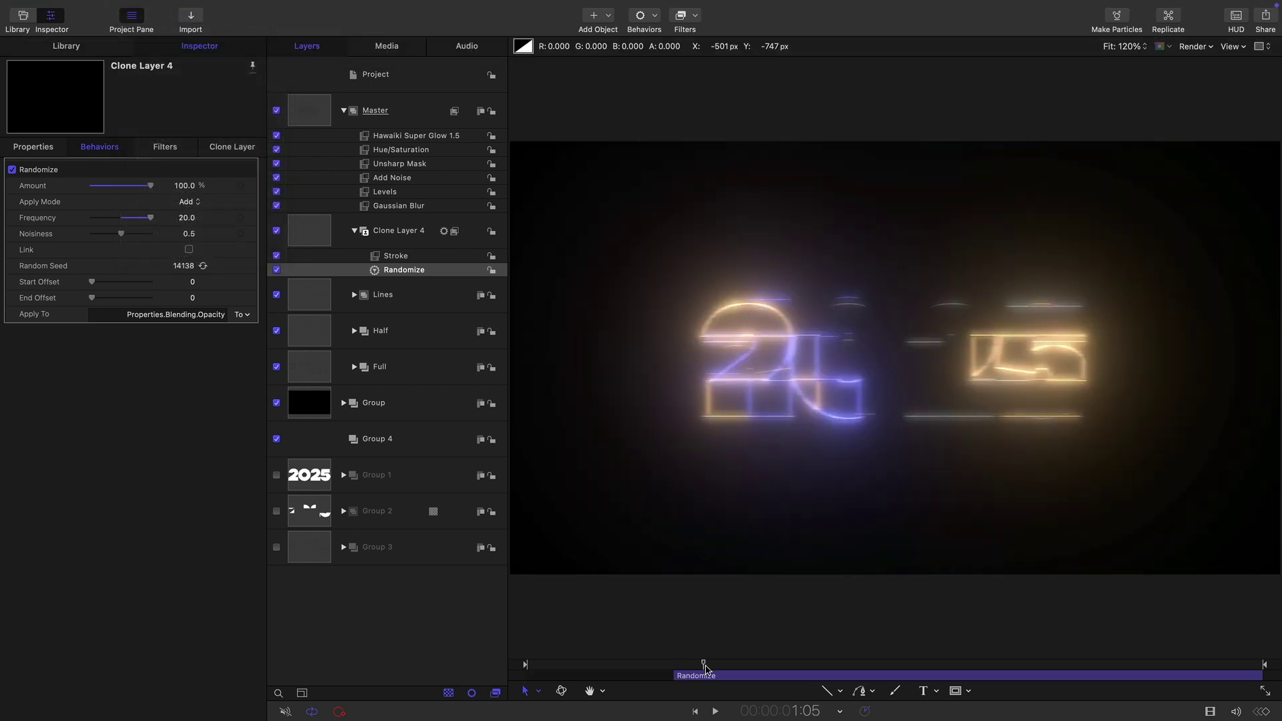
{"action": "left_click_drag", "start_coordinate": [707, 669], "coordinate": [739, 668]}
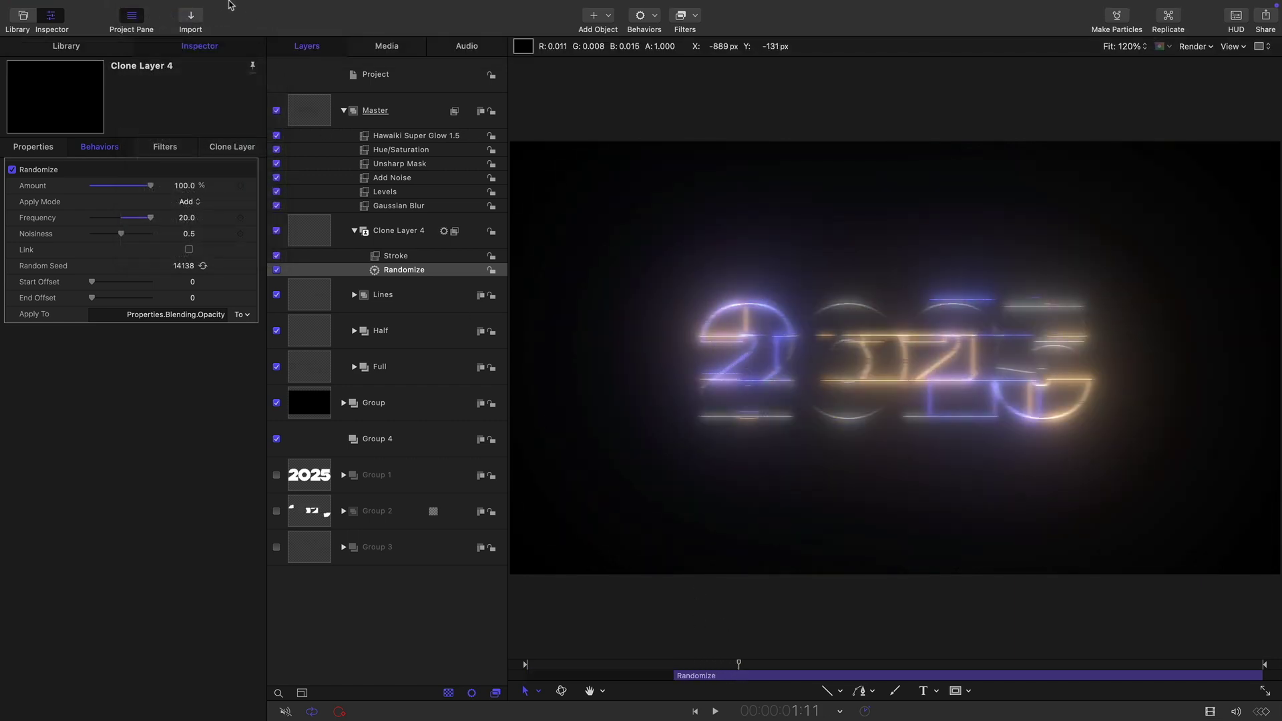
{"action": "left_click", "coordinate": [147, 6]}
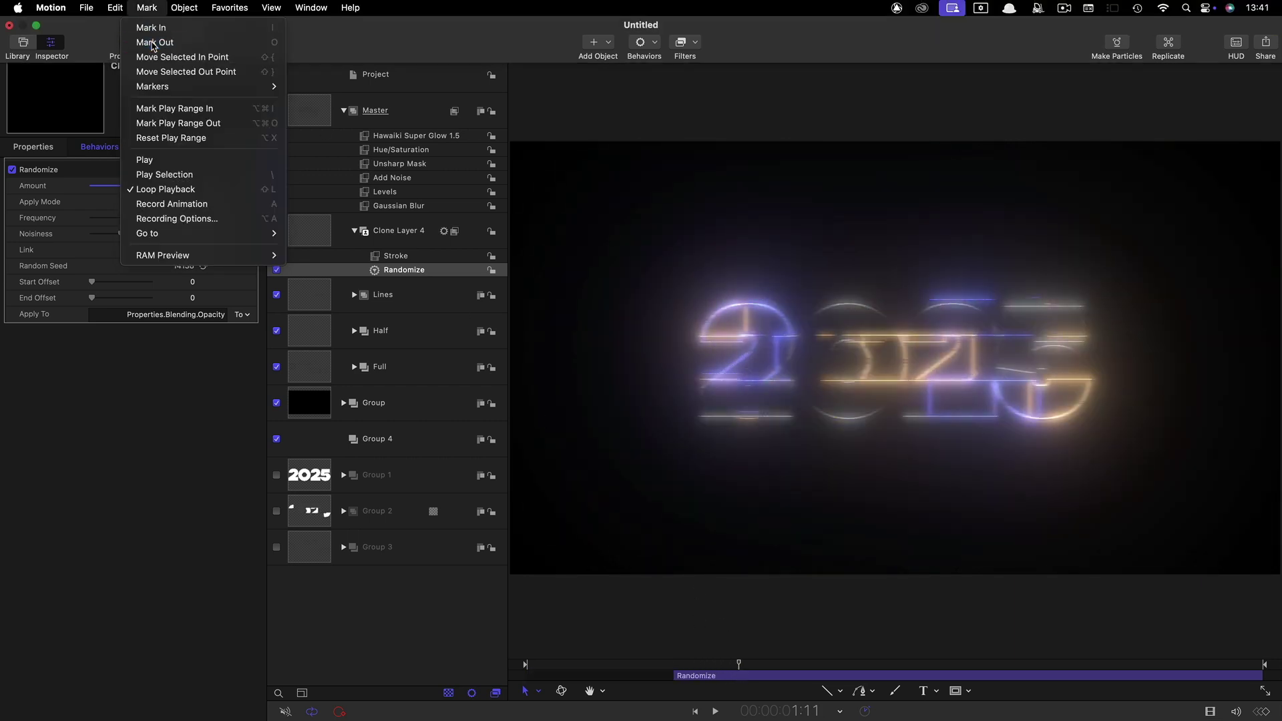
{"action": "left_click", "coordinate": [154, 42]}
Duplicate the clone layer's Randomize behavior and slide the copy to around the middle of the timeline.
{"action": "left_click", "coordinate": [376, 271]}
{"action": "right_click", "coordinate": [376, 271]}
{"action": "left_click", "coordinate": [410, 322]}
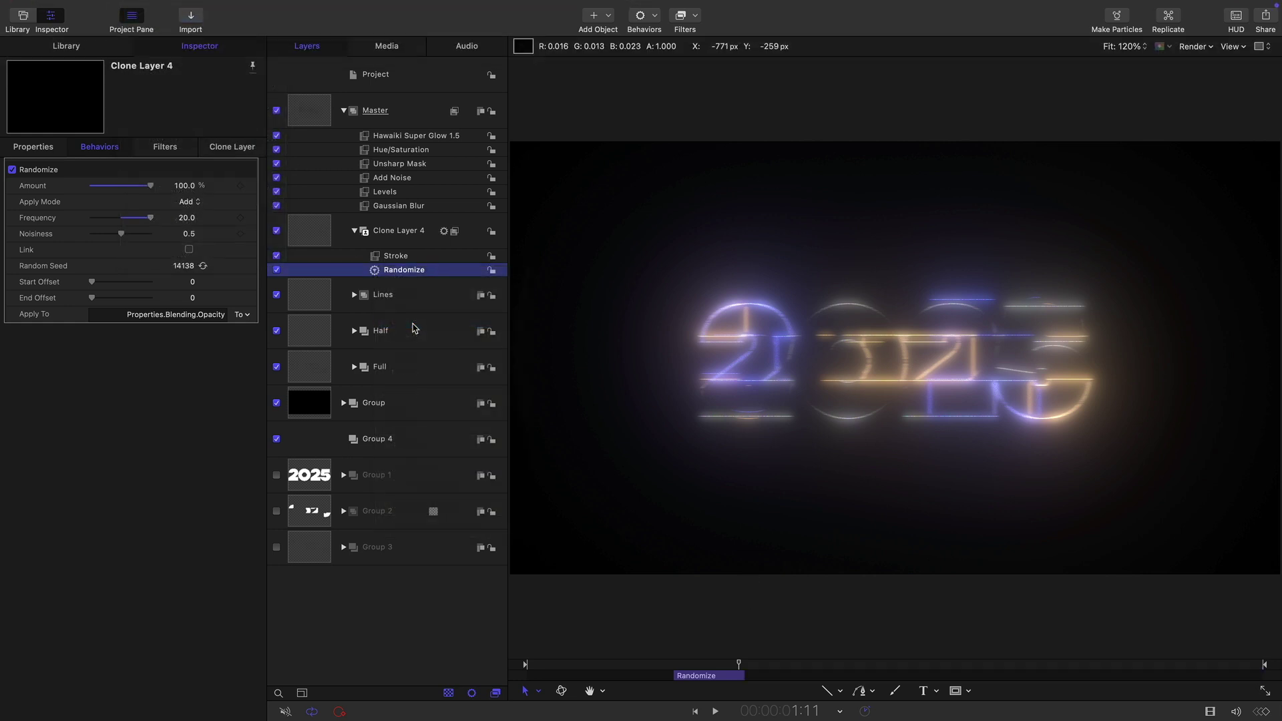
{"action": "left_click_drag", "start_coordinate": [714, 678], "coordinate": [909, 682]}
Duplicate the Randomize copy again, slide the second copy toward the end of the timeline, and play the animation from the start.
{"action": "right_click", "coordinate": [375, 271]}
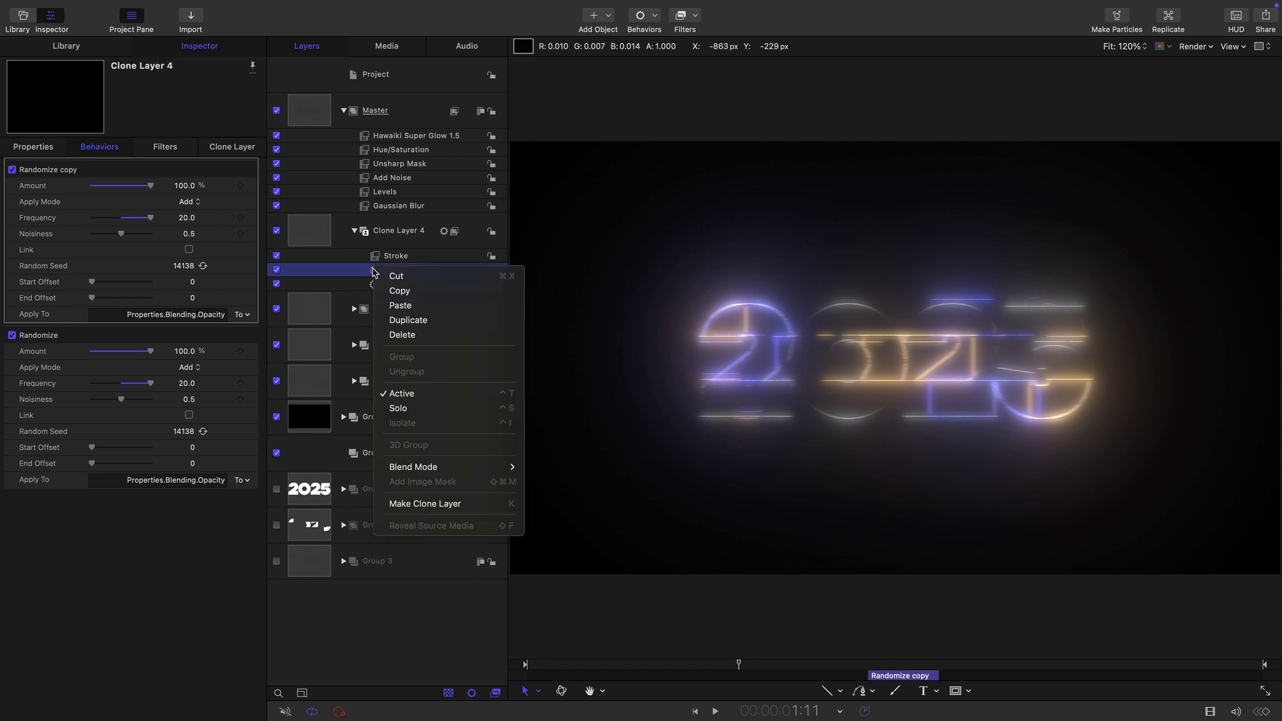
{"action": "left_click", "coordinate": [401, 319]}
{"action": "left_click_drag", "start_coordinate": [900, 676], "coordinate": [1070, 677]}
{"action": "left_click", "coordinate": [697, 712]}
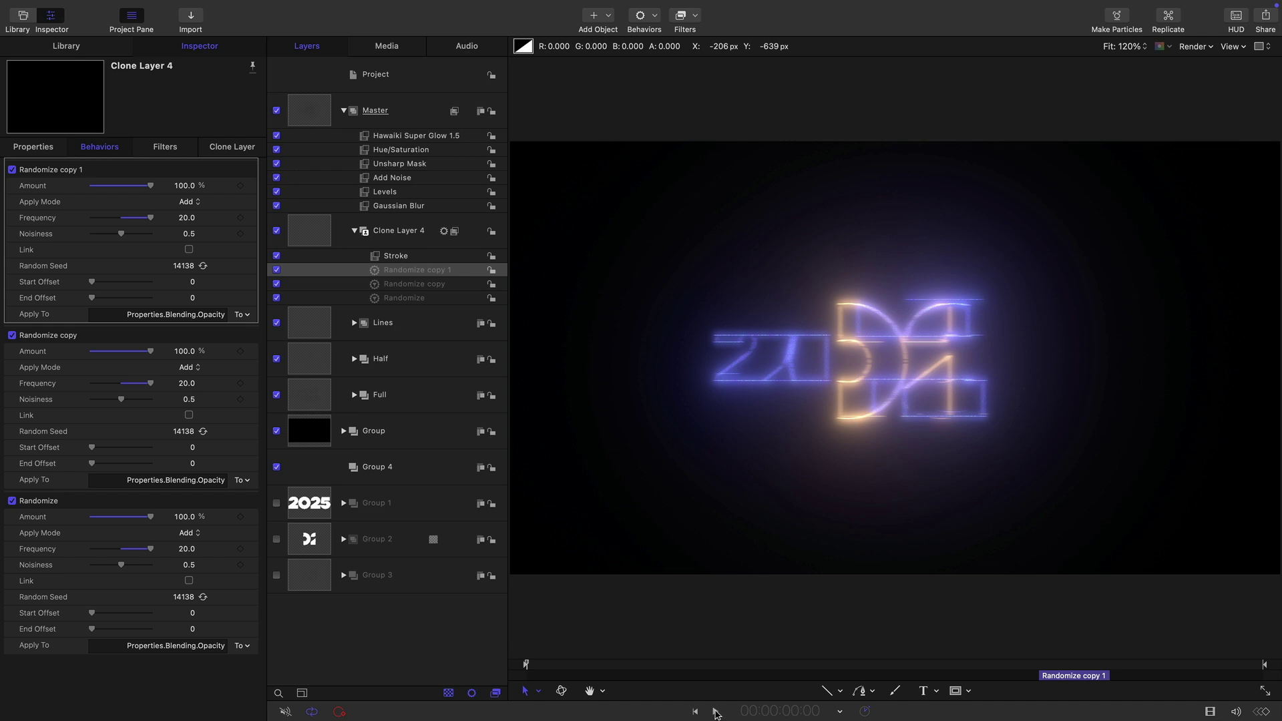
{"action": "left_click", "coordinate": [716, 712]}
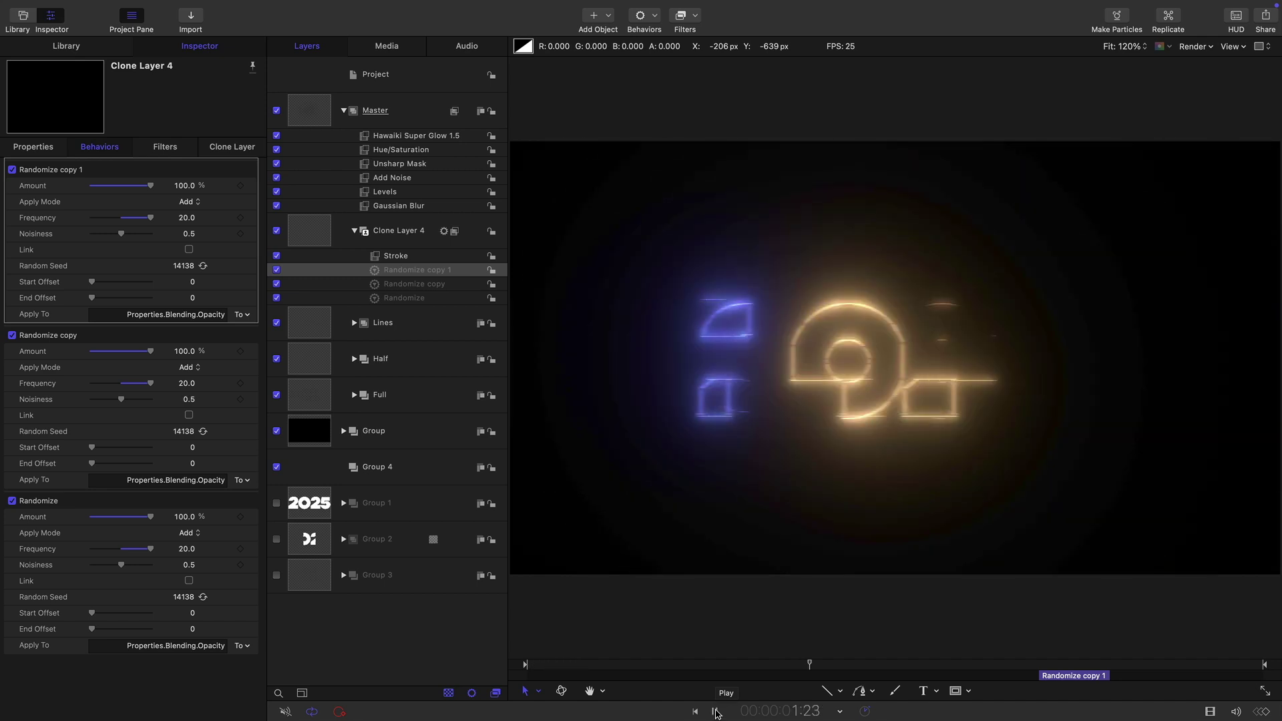
{"action": "left_click", "coordinate": [716, 712]}
Change the clone layer's Stroke filter color to 100% white and play back the animation.
{"action": "left_click", "coordinate": [1052, 664]}
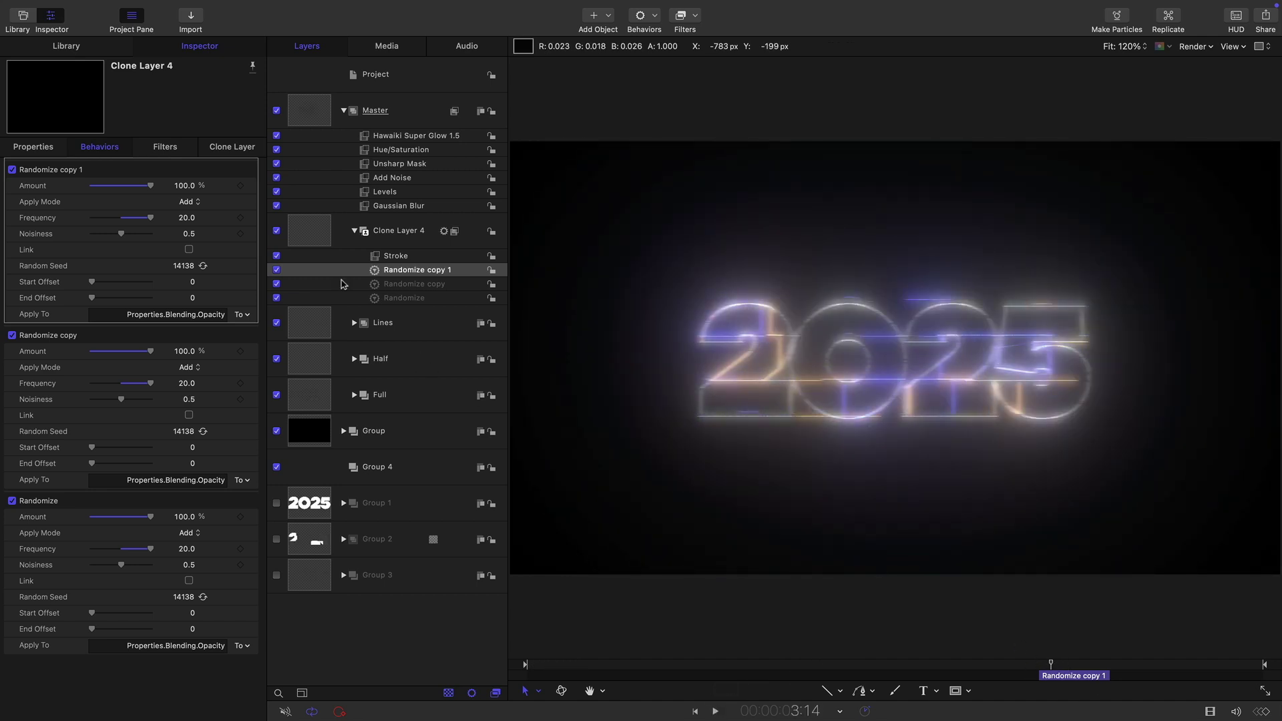
{"action": "left_click", "coordinate": [393, 269]}
{"action": "left_click", "coordinate": [401, 258]}
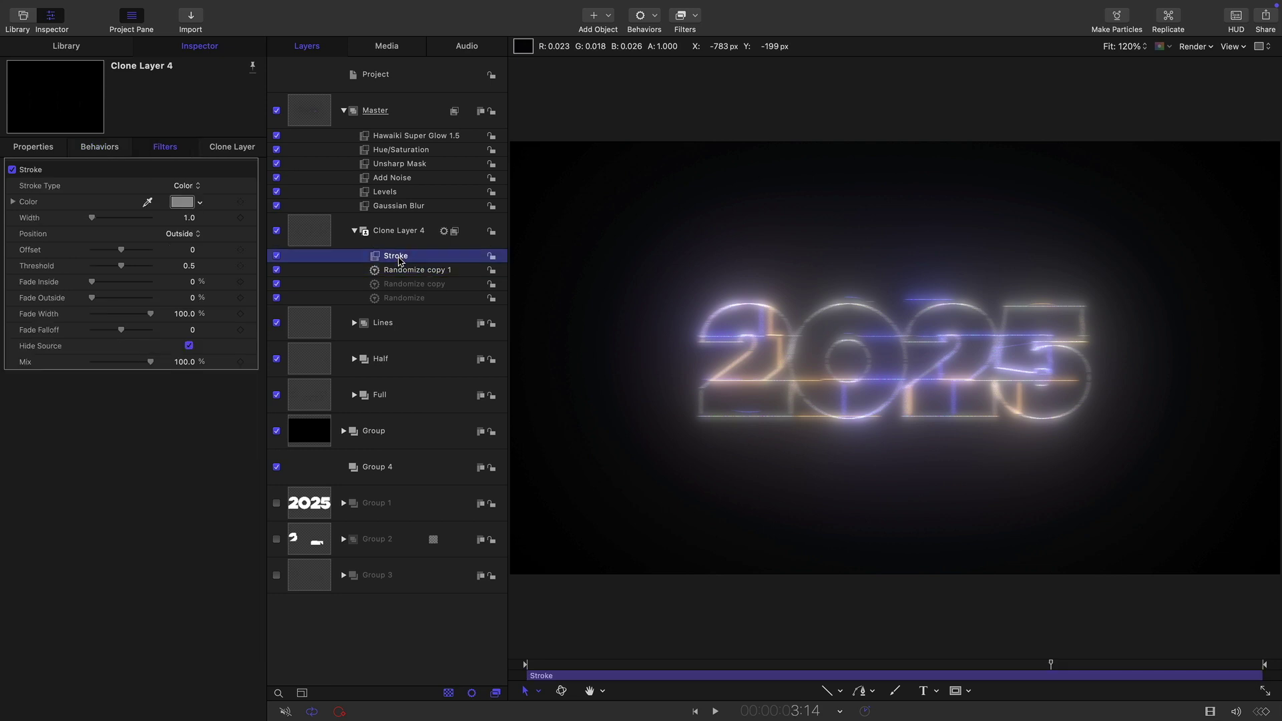
{"action": "left_click", "coordinate": [182, 201]}
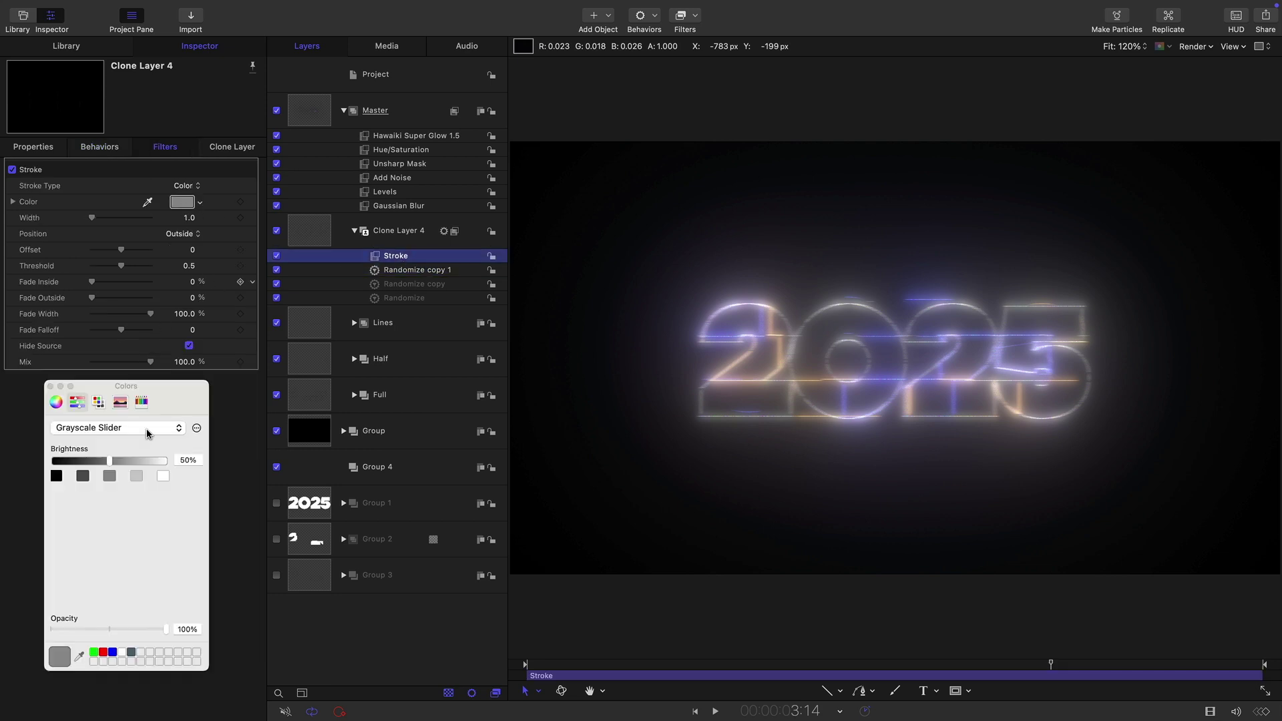
{"action": "left_click", "coordinate": [164, 477]}
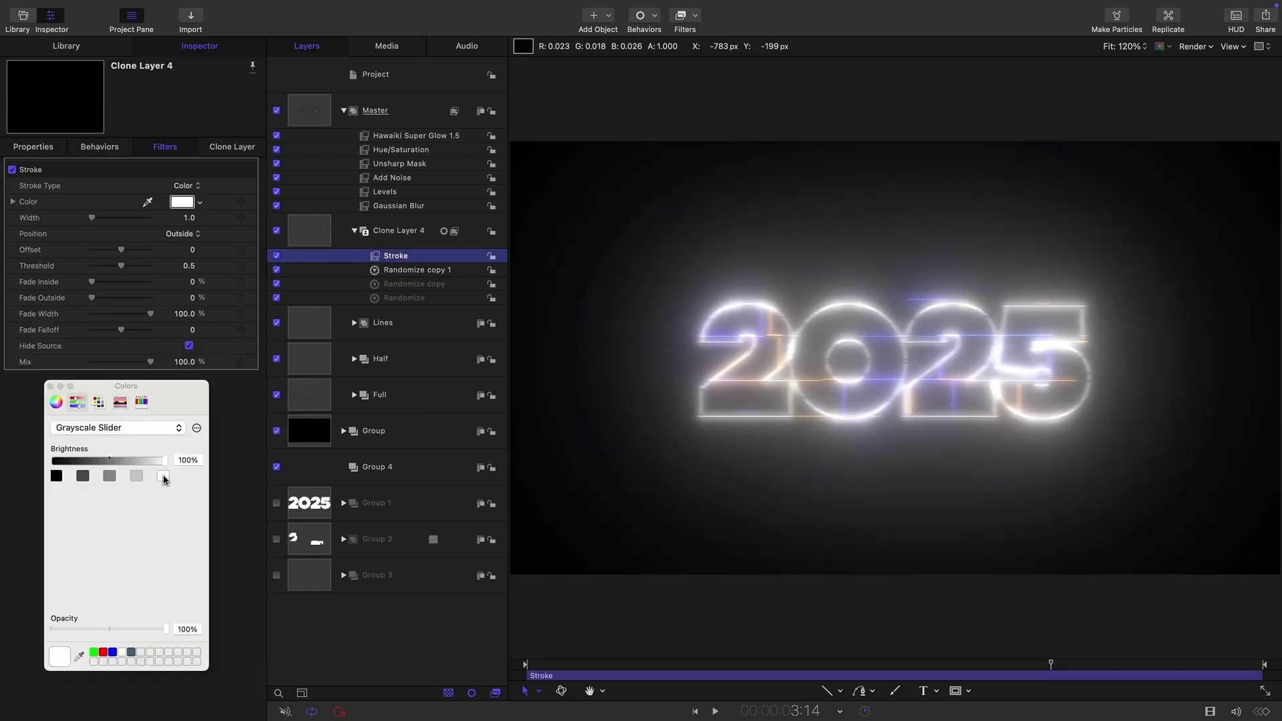
{"action": "left_click", "coordinate": [715, 711]}
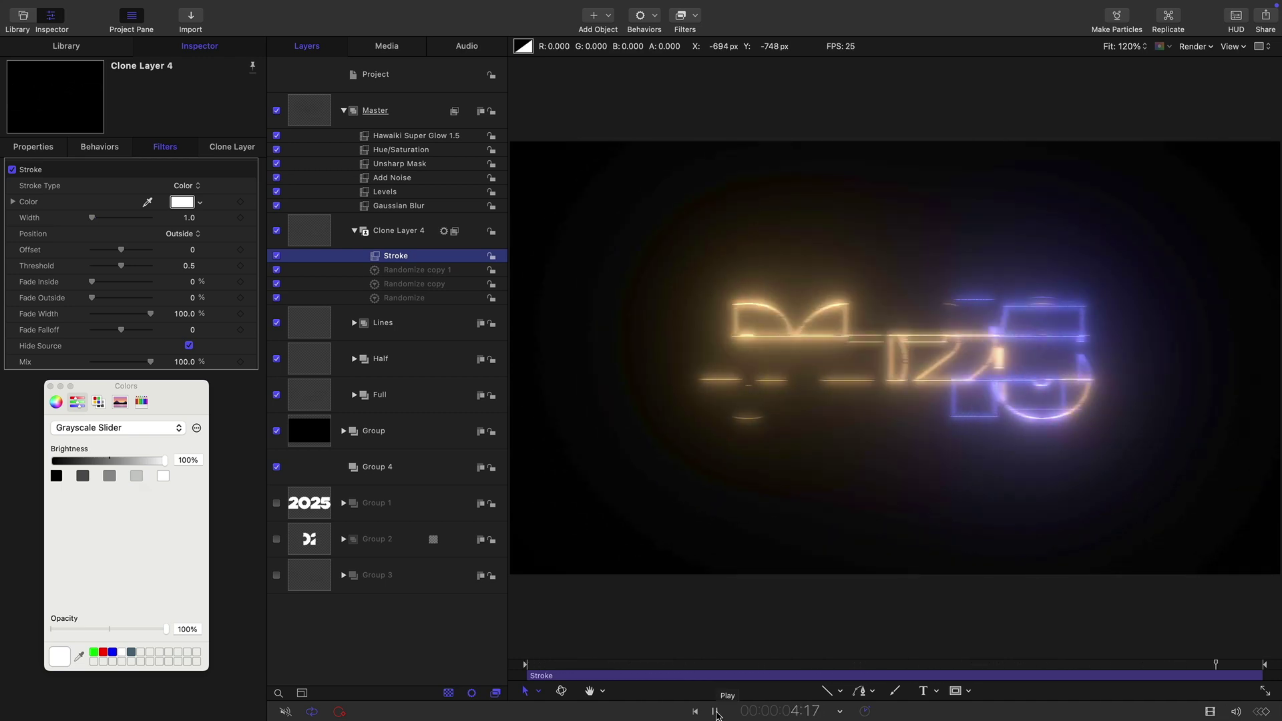
{"action": "left_click", "coordinate": [716, 712]}
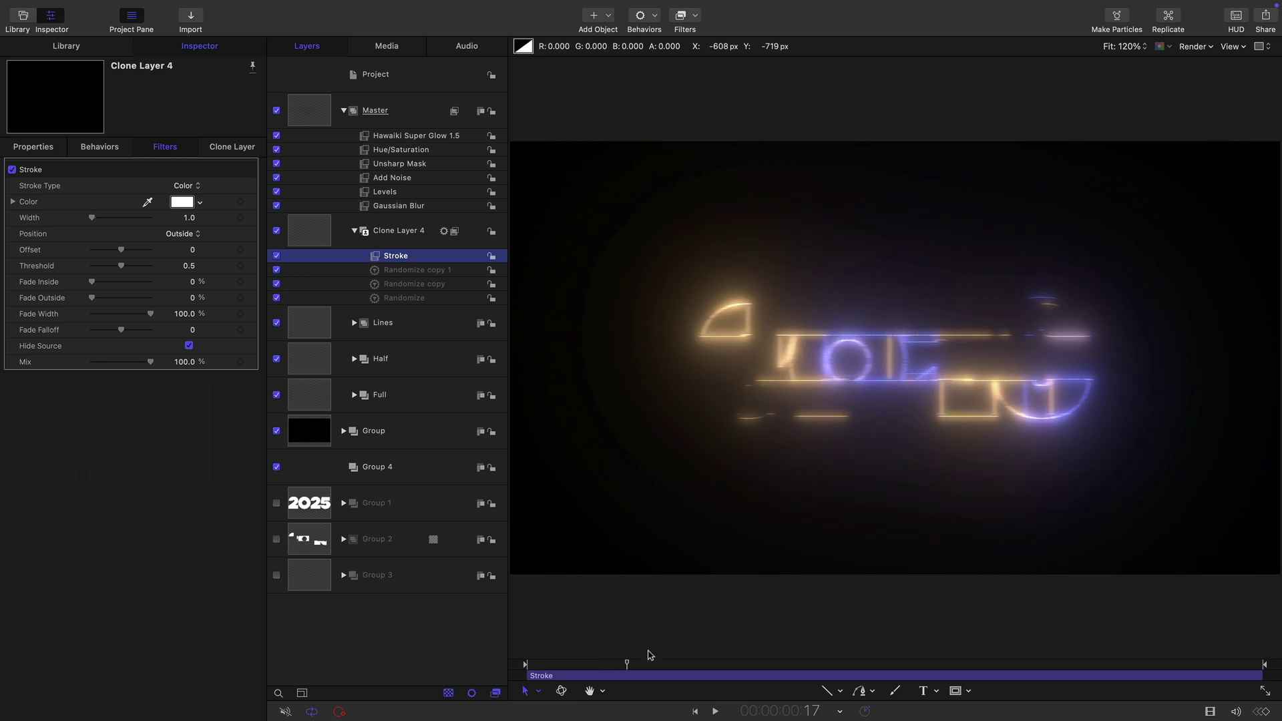
Add position X keyframes of 0 px to both clone layers in the Full group at 0:15 and 4:12.
{"action": "mouse_move", "coordinate": [628, 664]}
{"action": "left_mouse_down"}
{"action": "mouse_move", "coordinate": [604, 666]}
{"action": "mouse_move", "coordinate": [615, 668]}
{"action": "left_mouse_up"}
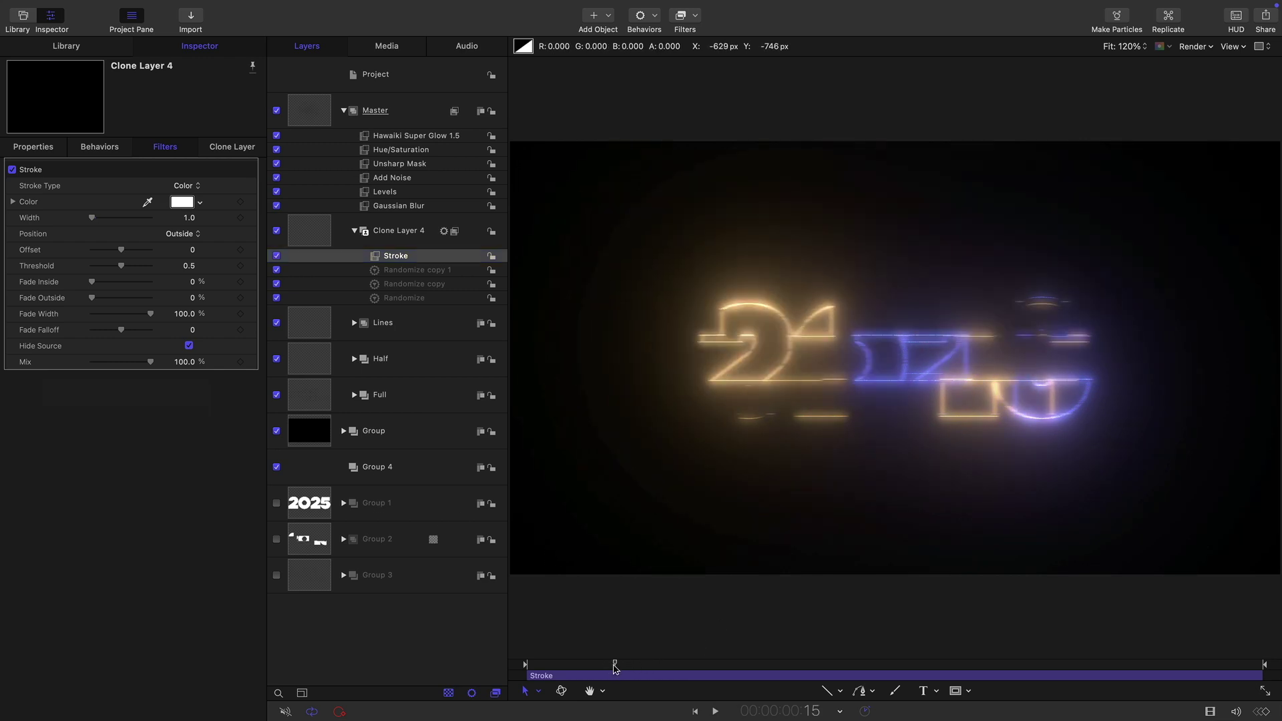
{"action": "left_click", "coordinate": [354, 396]}
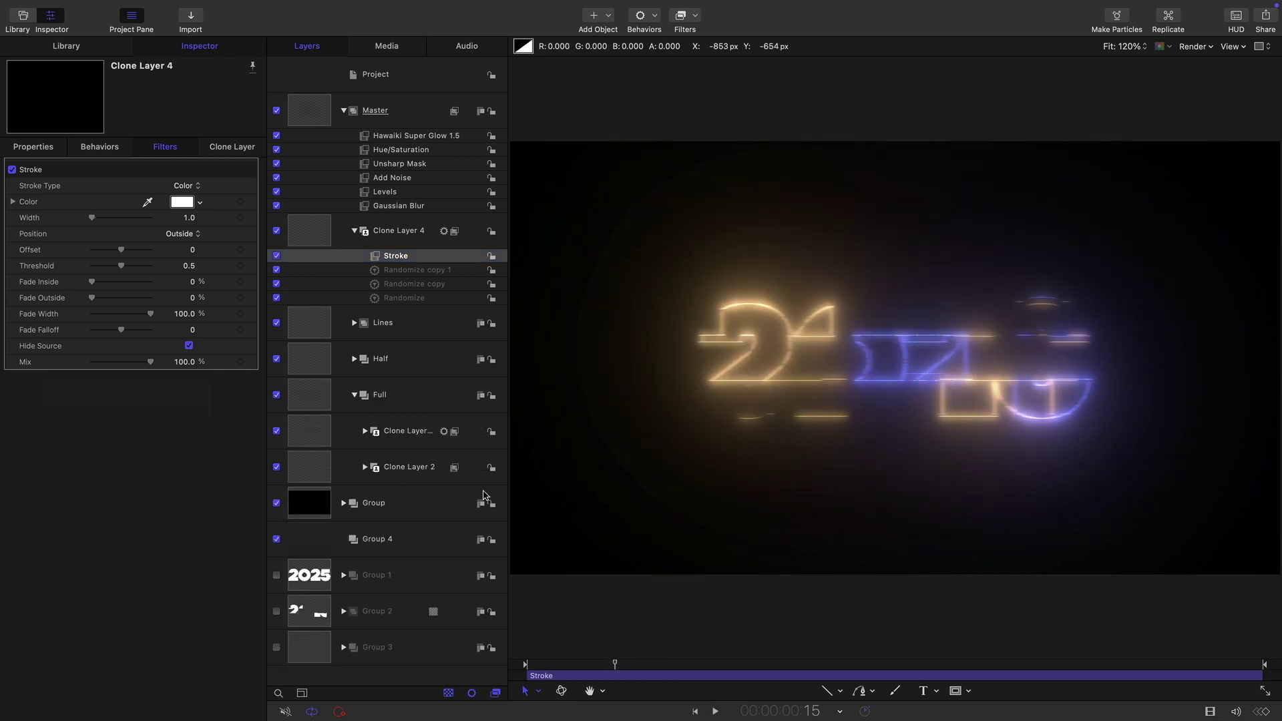
{"action": "left_click", "coordinate": [309, 432]}
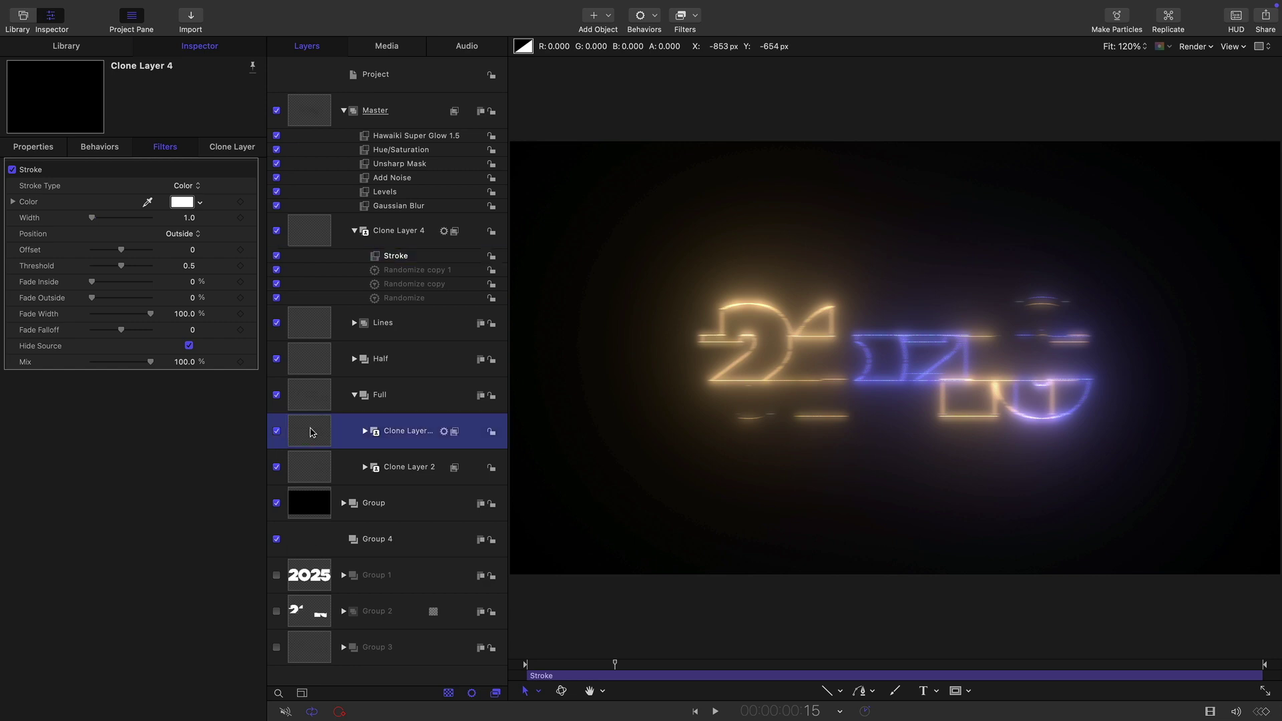
{"action": "left_click", "coordinate": [309, 471], "text": "shift"}
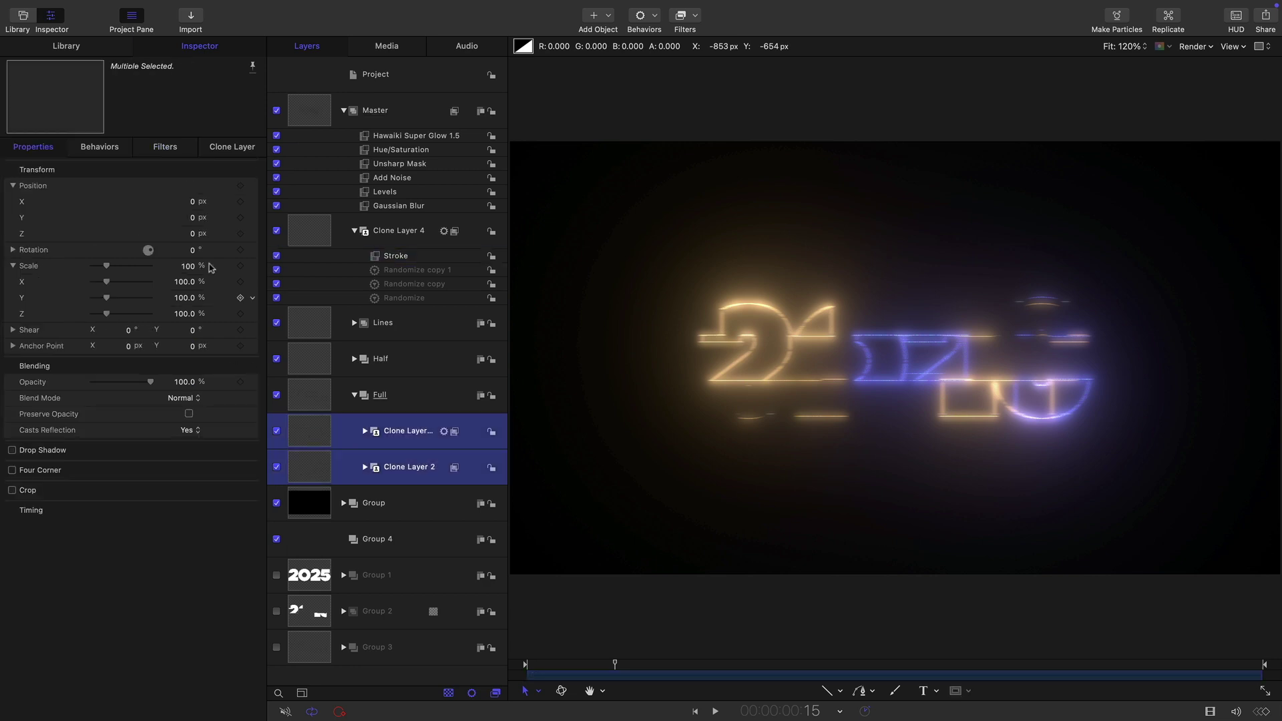
{"action": "left_click", "coordinate": [240, 202]}
{"action": "left_click", "coordinate": [1193, 665]}
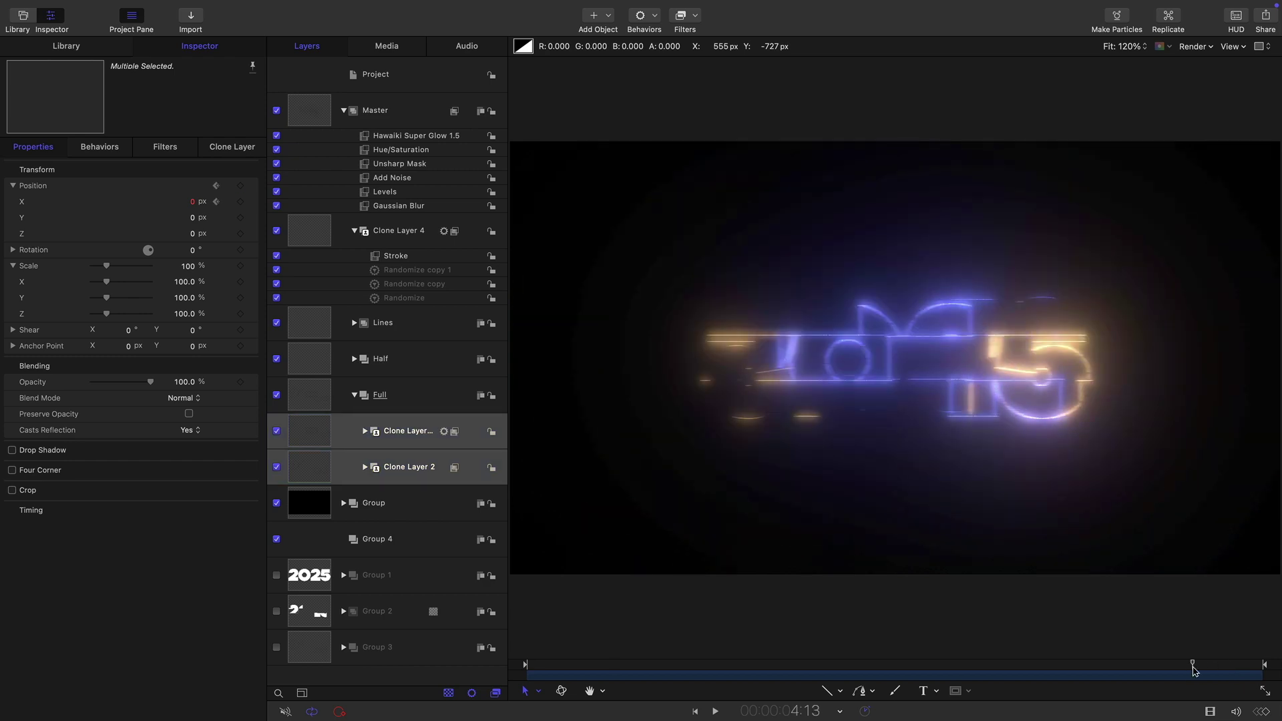
{"action": "left_click_drag", "start_coordinate": [1193, 667], "coordinate": [1187, 667]}
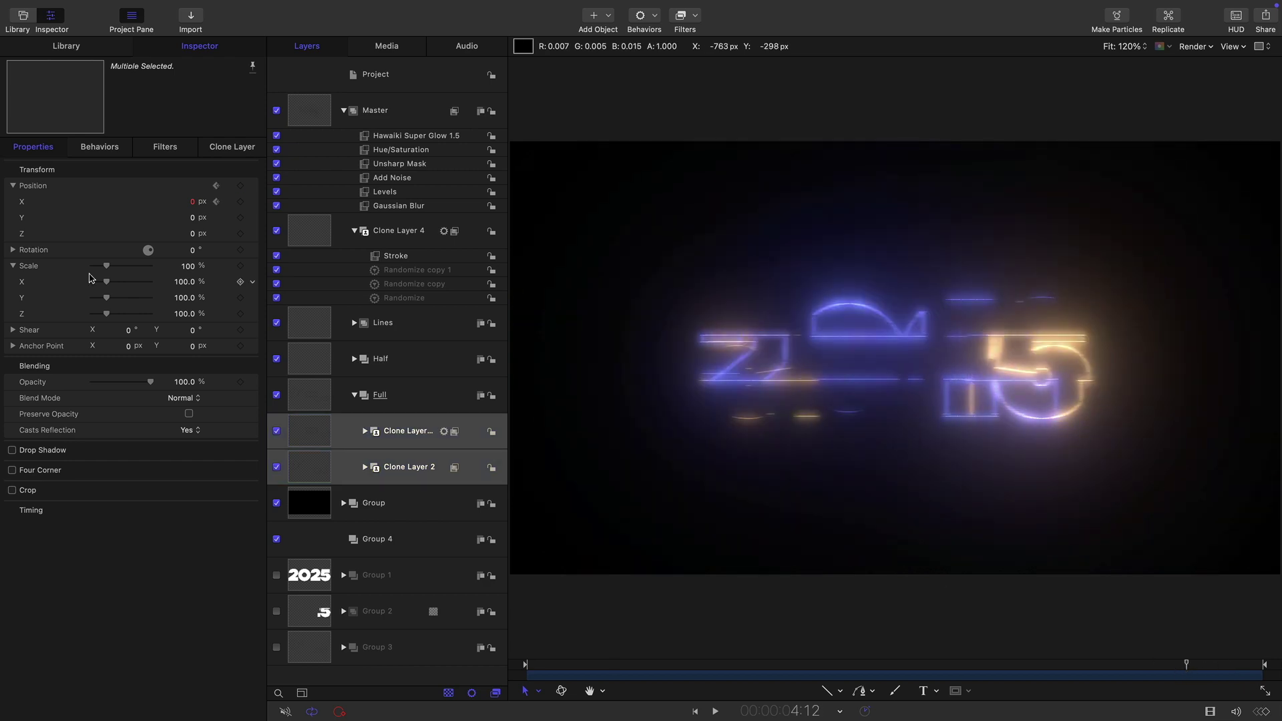
{"action": "left_click", "coordinate": [241, 202]}
At the first frame, move Clone Layer 2 off-screen to X -1075.55 px and its copy off-screen in the opposite direction.
{"action": "left_click_drag", "start_coordinate": [635, 671], "coordinate": [321, 385]}
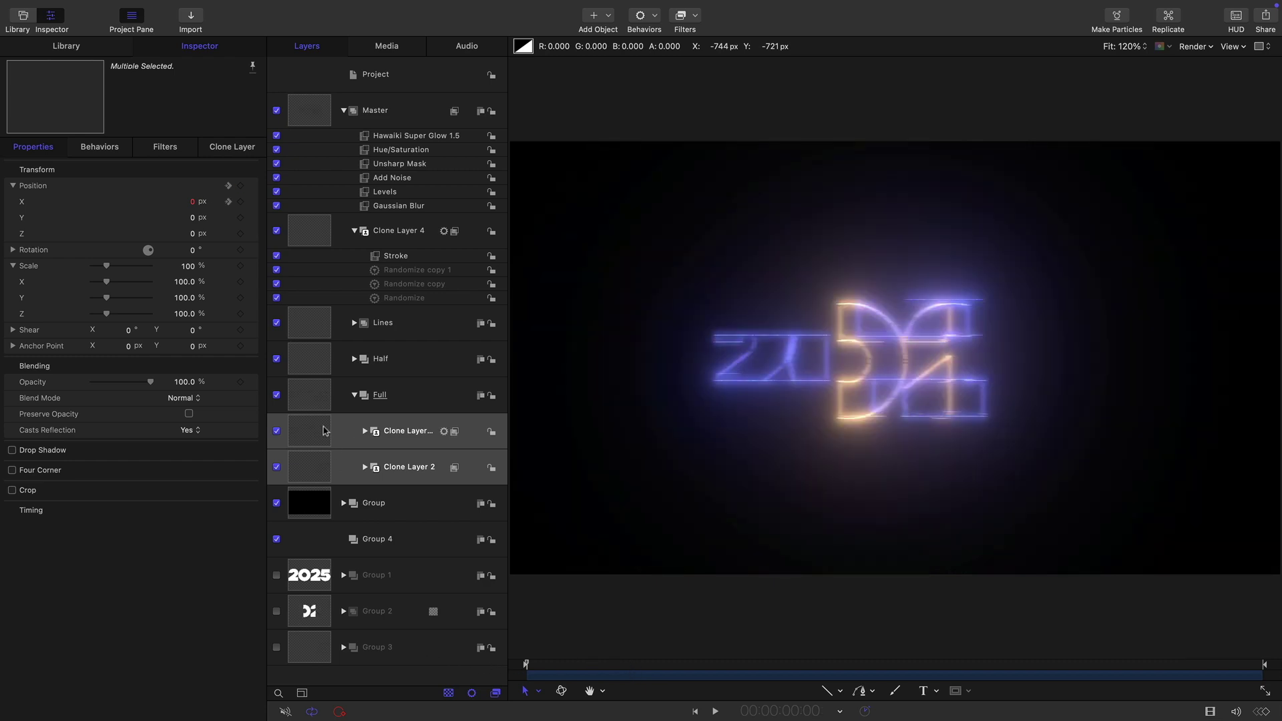
{"action": "left_click", "coordinate": [309, 470]}
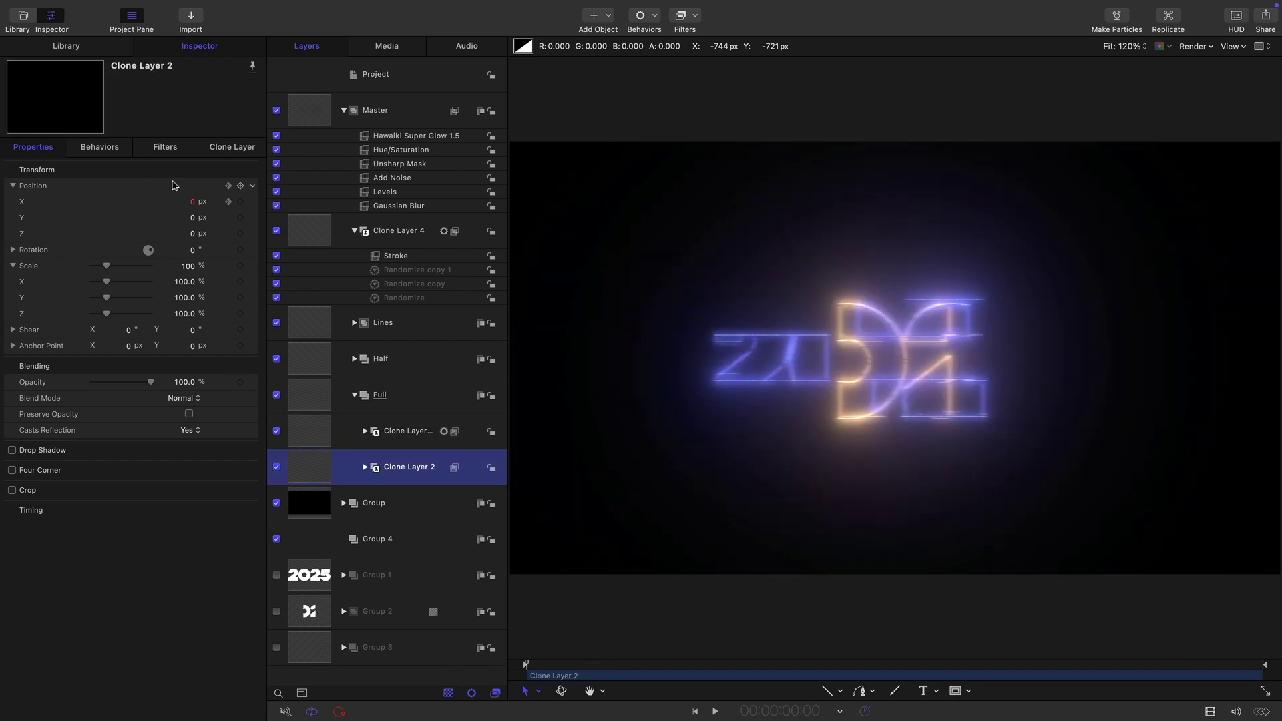
{"action": "mouse_move", "coordinate": [192, 201]}
{"action": "left_mouse_down"}
{"action": "mouse_move", "coordinate": [143, 201]}
{"action": "mouse_move", "coordinate": [192, 201]}
{"action": "left_mouse_up"}
{"action": "left_click", "coordinate": [318, 440]}
Add exit position X keyframes to both Full clone layers at 4:24 and play the animation from the start.
{"action": "left_click", "coordinate": [1202, 667]}
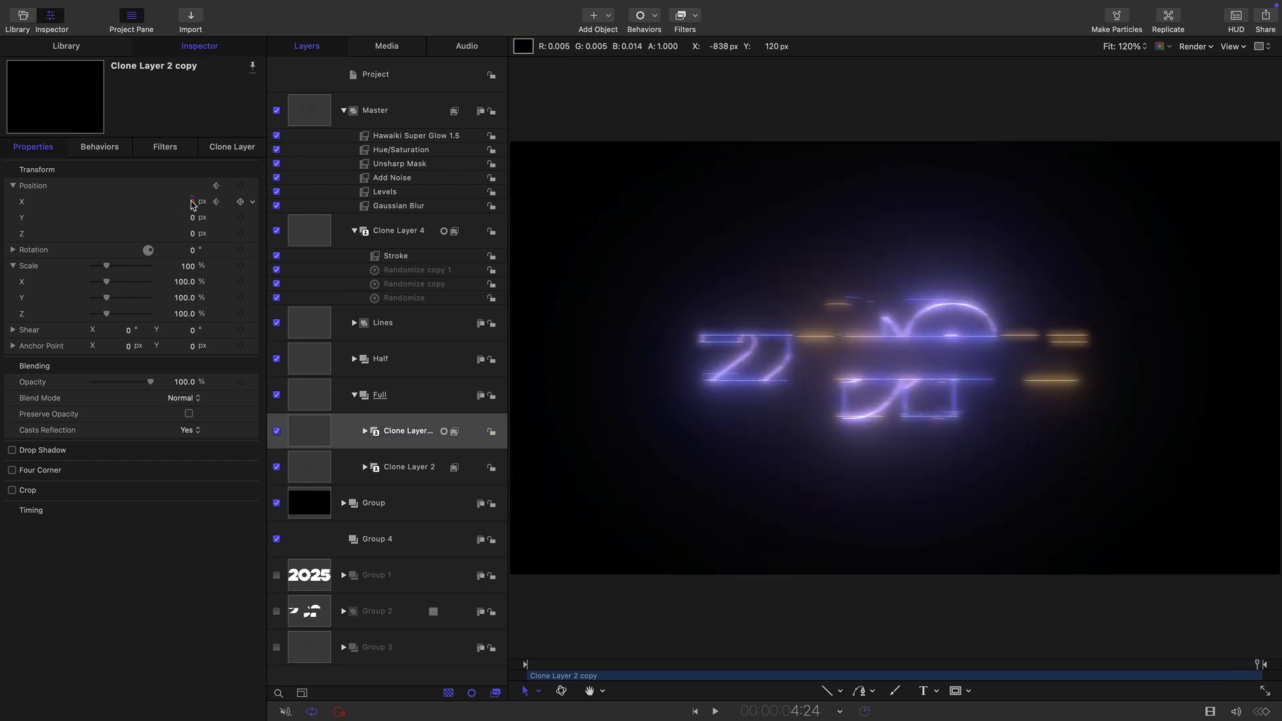
{"action": "mouse_move", "coordinate": [192, 202]}
{"action": "left_mouse_down"}
{"action": "mouse_move", "coordinate": [220, 210]}
{"action": "mouse_move", "coordinate": [192, 201]}
{"action": "left_mouse_up"}
{"action": "left_click", "coordinate": [377, 427]}
{"action": "left_click", "coordinate": [407, 467]}
{"action": "left_click", "coordinate": [695, 712]}
{"action": "left_click", "coordinate": [715, 712]}
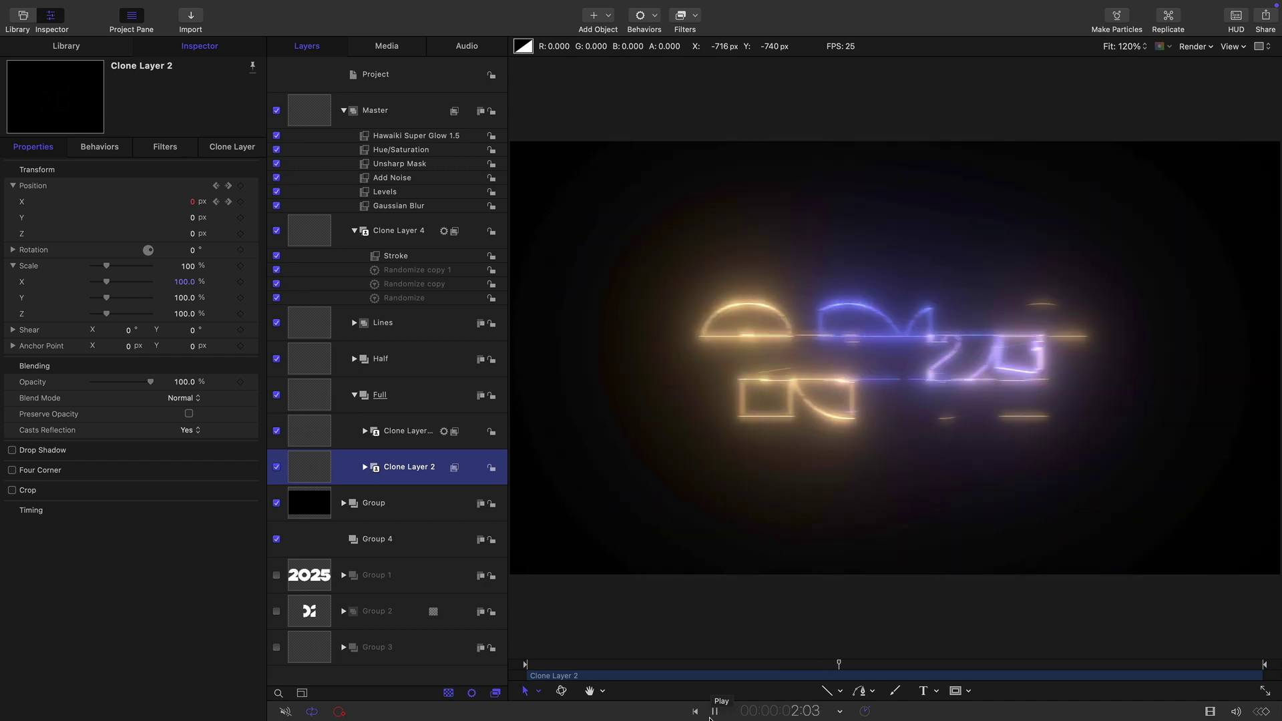
{"action": "left_click", "coordinate": [715, 712]}
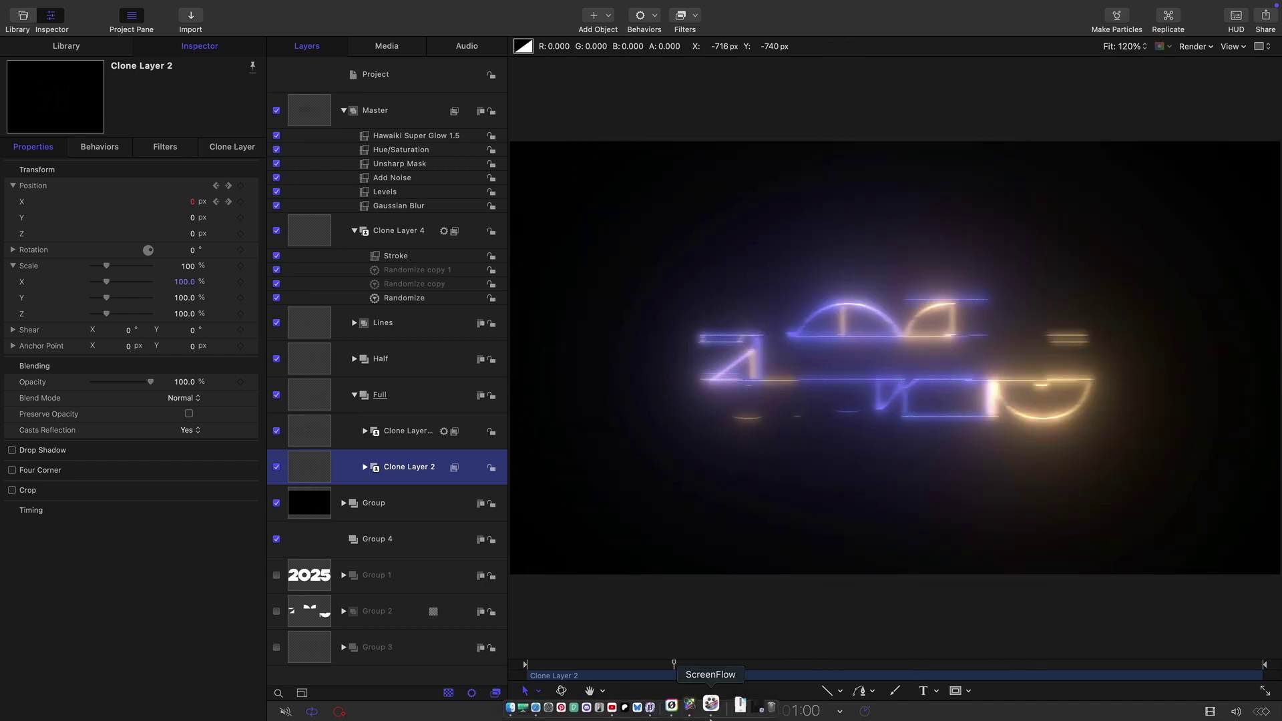
In the timeline, shift Clone Layer 2's second keyframe about two frames later and its third about three frames earlier, then play back.
{"action": "key", "text": "super+7"}
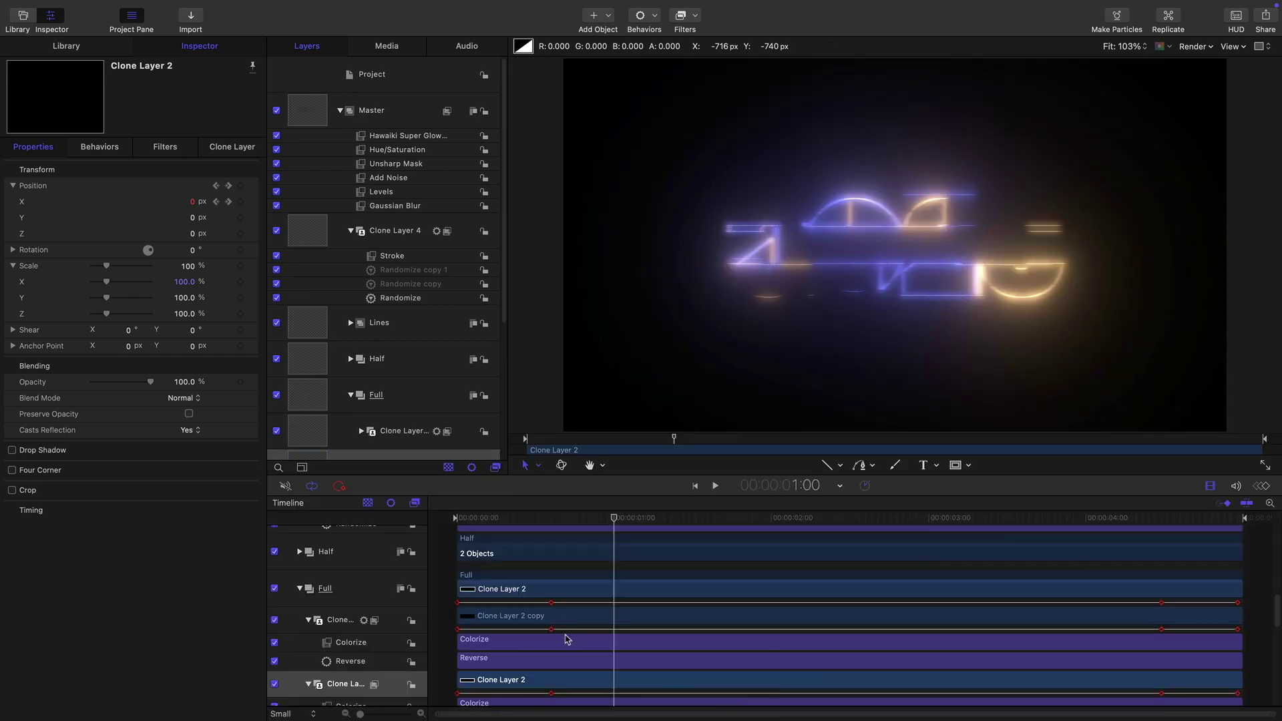
{"action": "scroll", "coordinate": [567, 639], "scroll_direction": "down", "scroll_amount": 2}
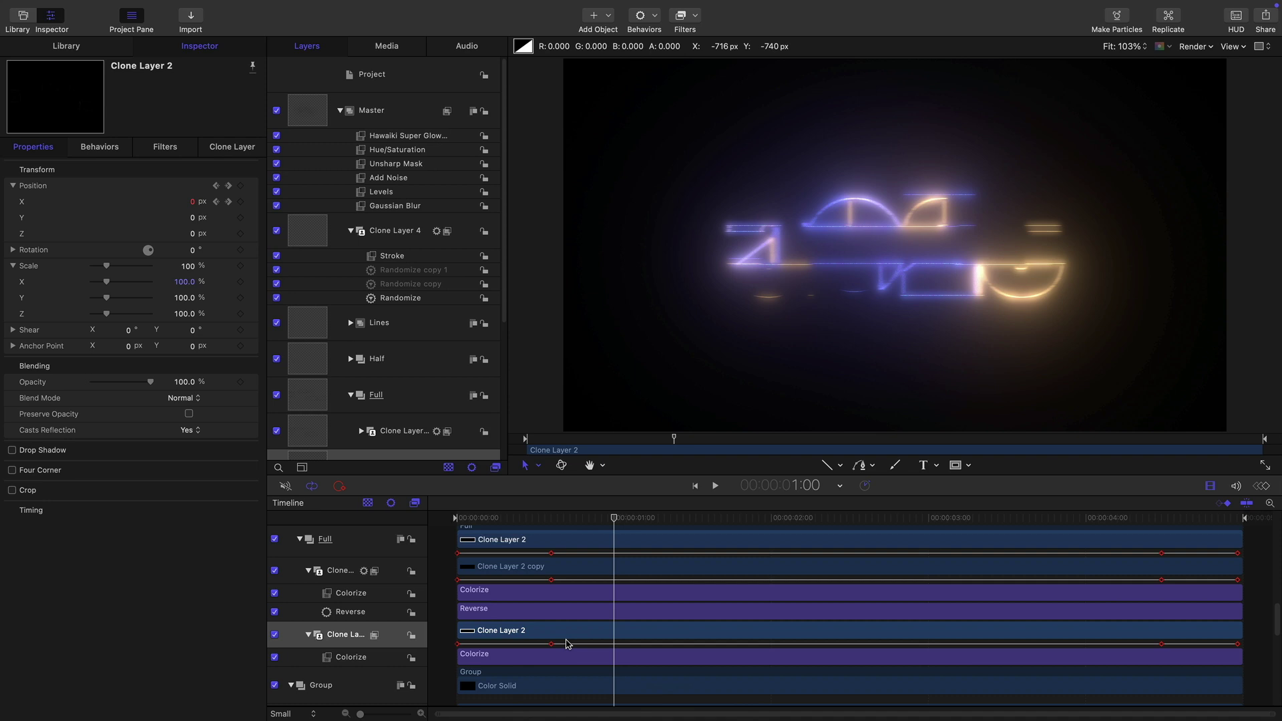
{"action": "scroll", "coordinate": [566, 643], "scroll_direction": "down", "scroll_amount": 1}
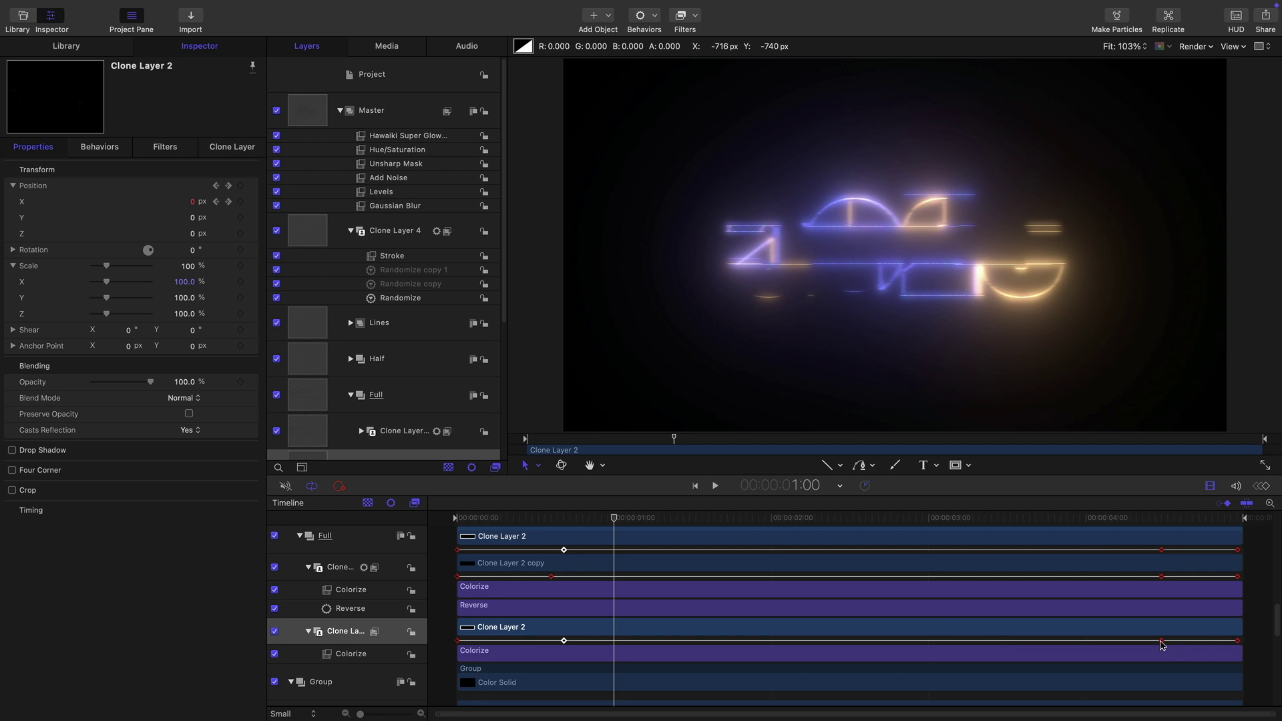
{"action": "left_click_drag", "start_coordinate": [1162, 640], "coordinate": [1143, 640]}
{"action": "left_click", "coordinate": [698, 489]}
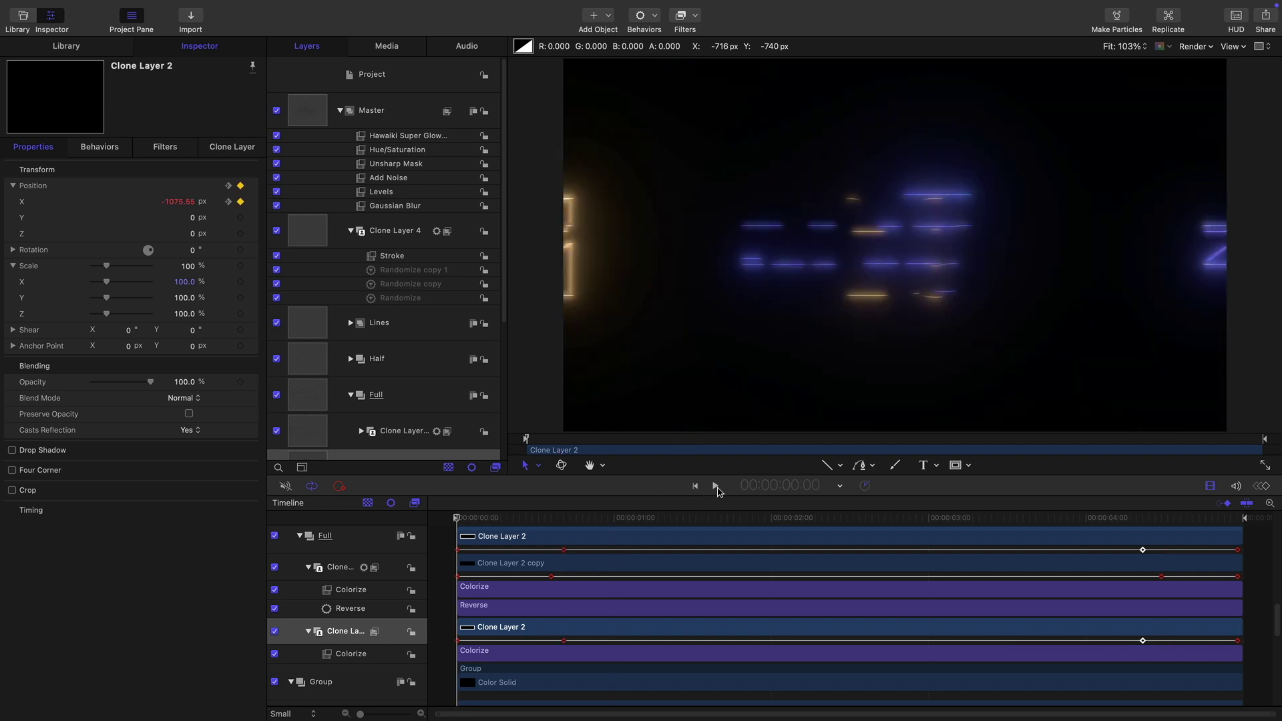
{"action": "left_click", "coordinate": [715, 488]}
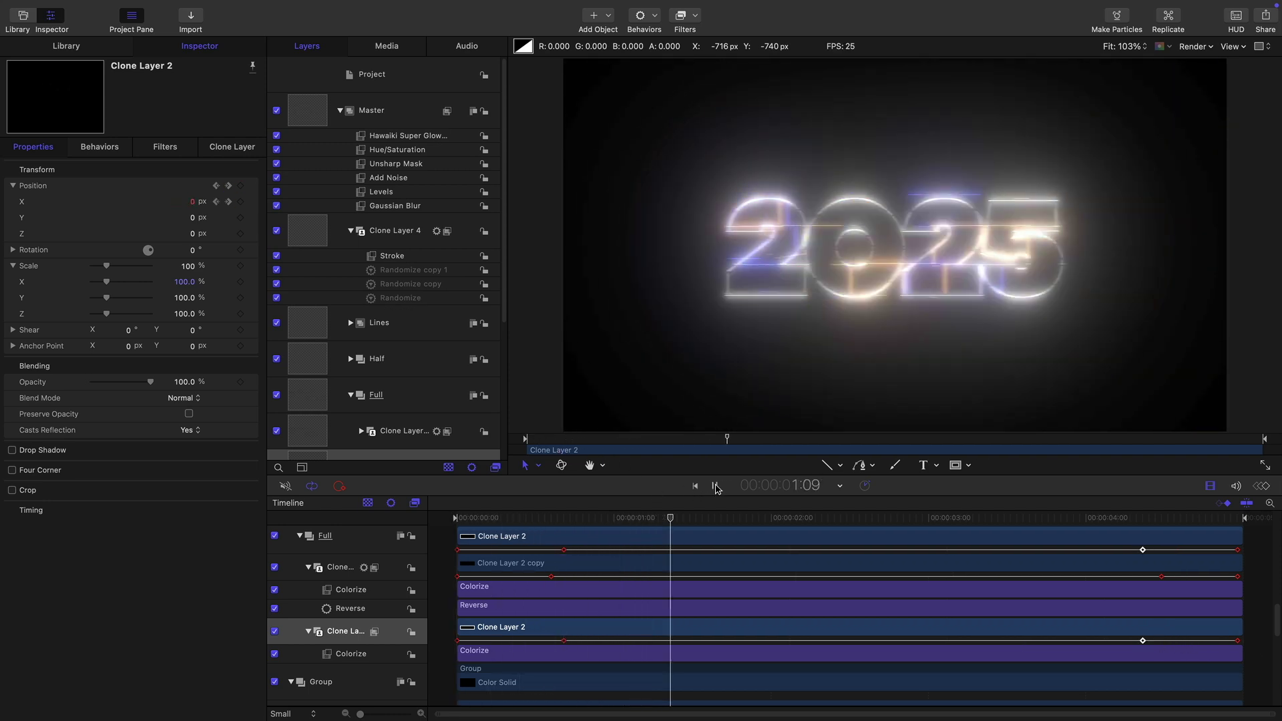
{"action": "left_click", "coordinate": [715, 487]}
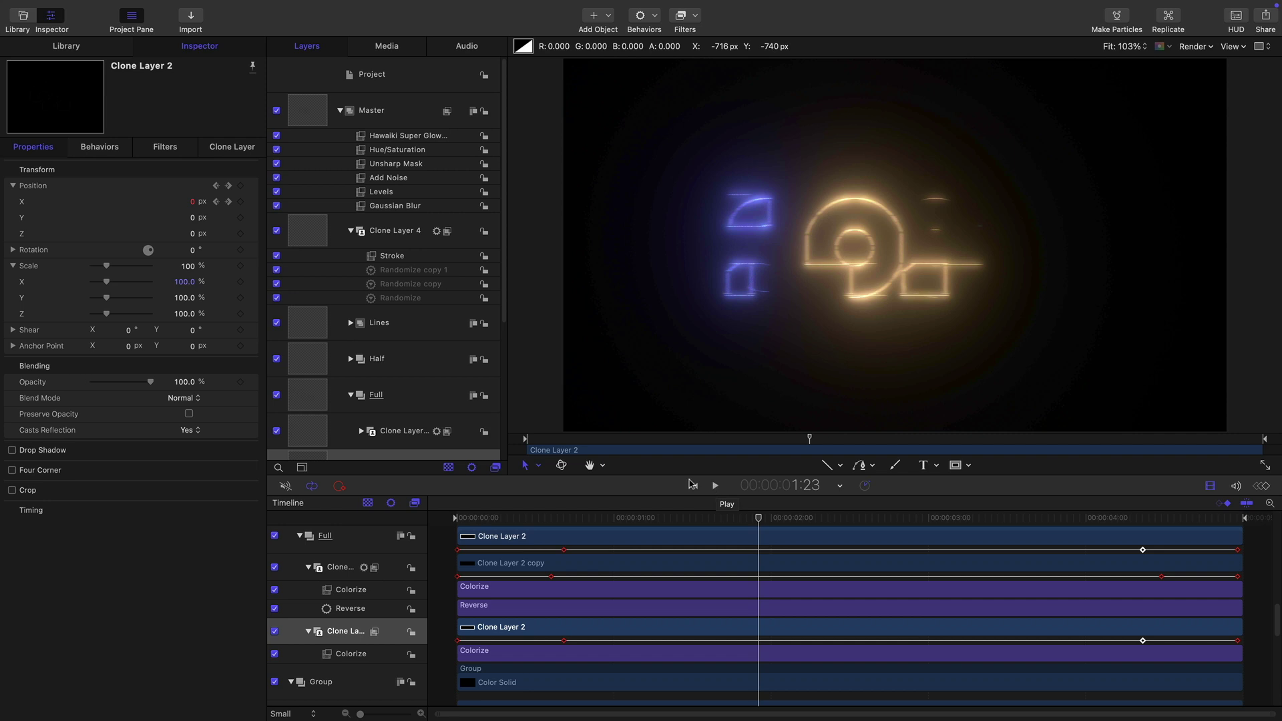
Add position X keyframes of 0 px to both clone layers in the Half group at 0:21 and 4:06.
{"action": "left_click", "coordinate": [300, 535]}
{"action": "left_click", "coordinate": [374, 359]}
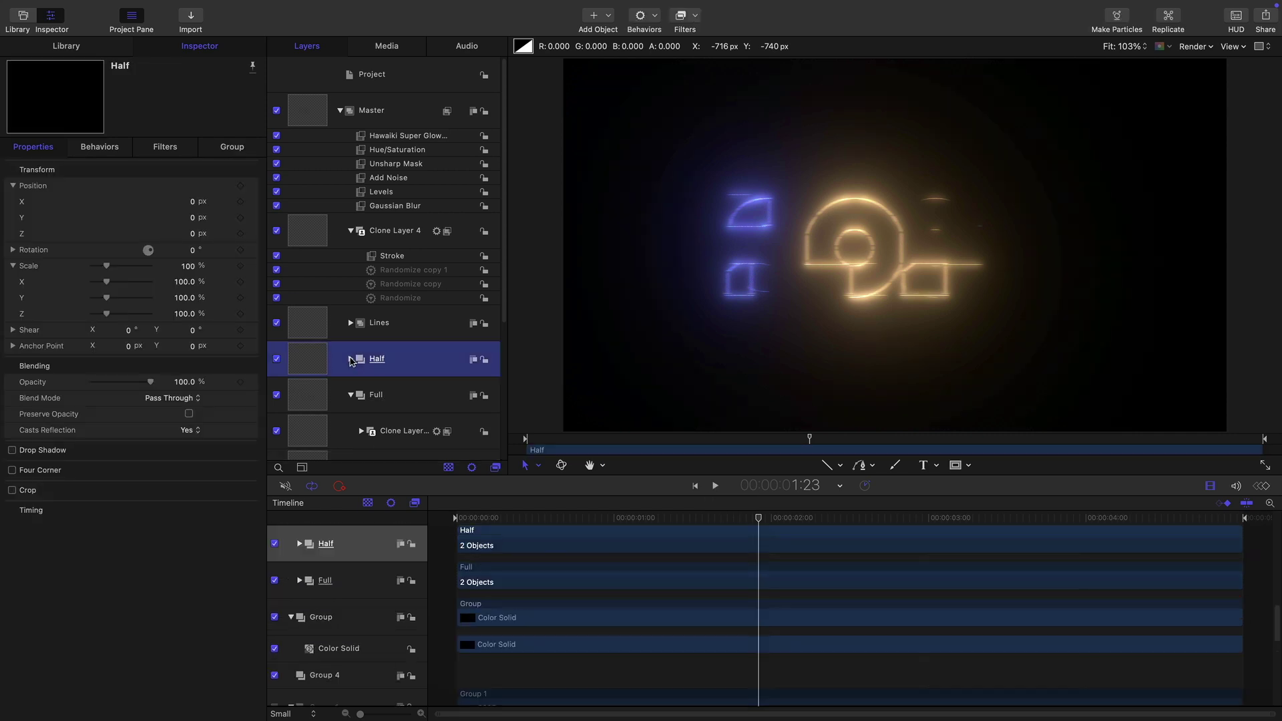
{"action": "left_click", "coordinate": [350, 359]}
{"action": "left_click_drag", "start_coordinate": [759, 518], "coordinate": [591, 541]}
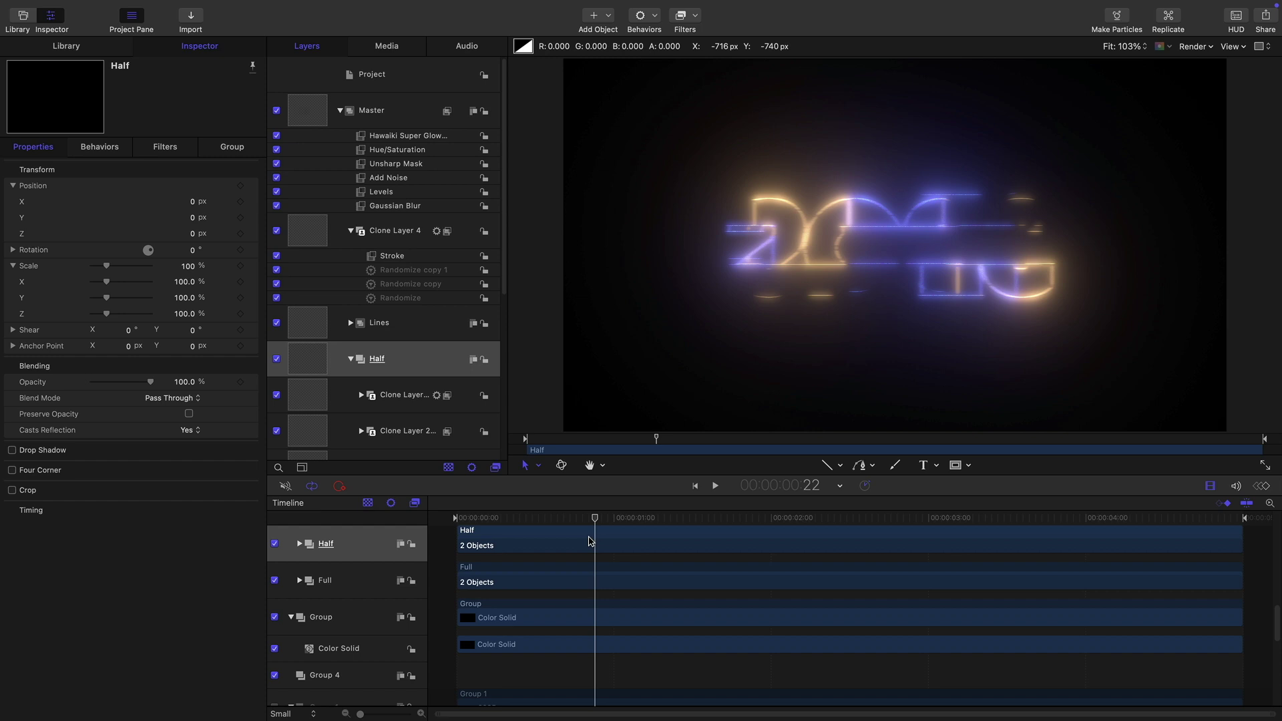
{"action": "left_click_drag", "start_coordinate": [590, 541], "coordinate": [587, 542]}
{"action": "left_click", "coordinate": [314, 395]}
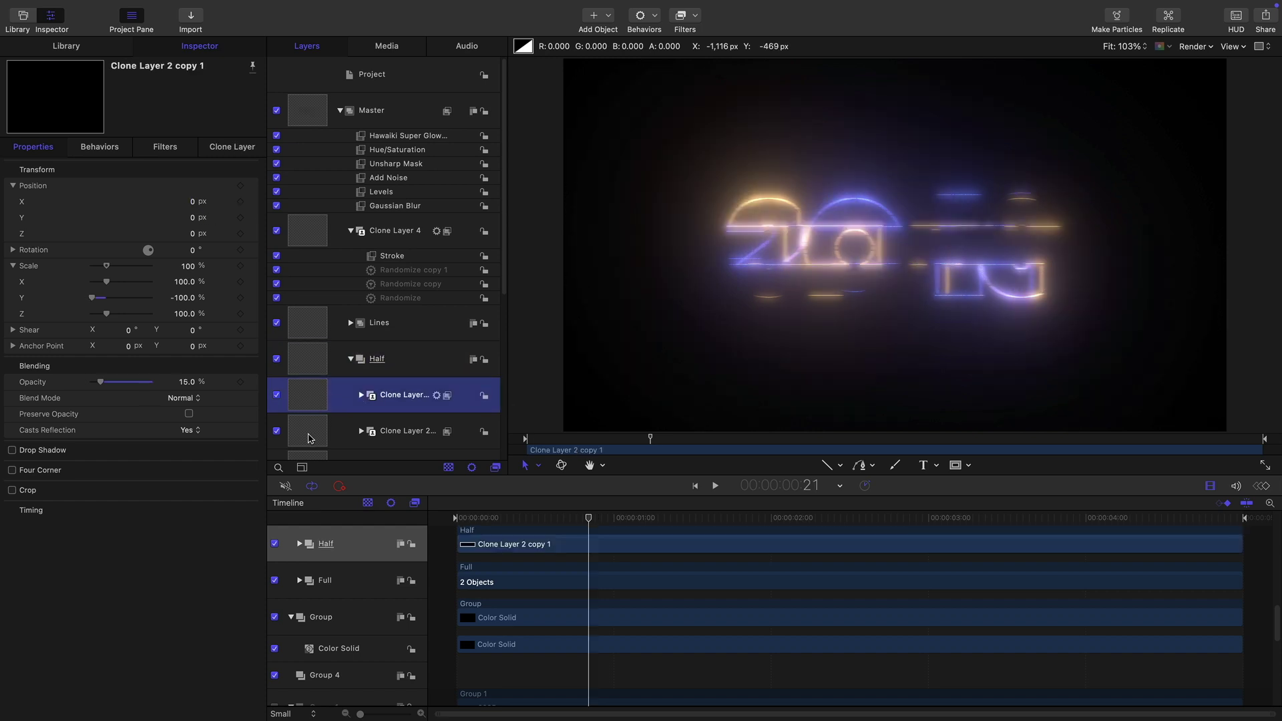
{"action": "left_click", "coordinate": [316, 435], "text": "shift"}
{"action": "key", "text": "F6"}
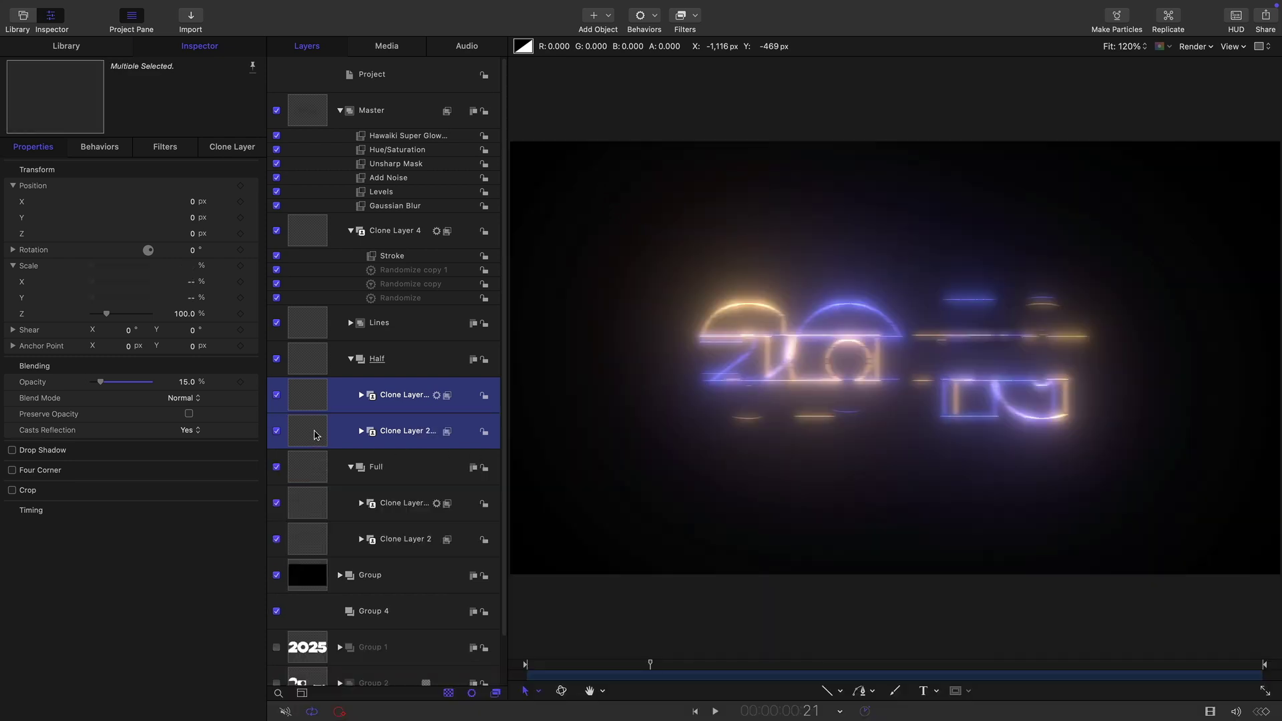
{"action": "left_click", "coordinate": [241, 202]}
{"action": "left_click_drag", "start_coordinate": [1147, 664], "coordinate": [1151, 664]}
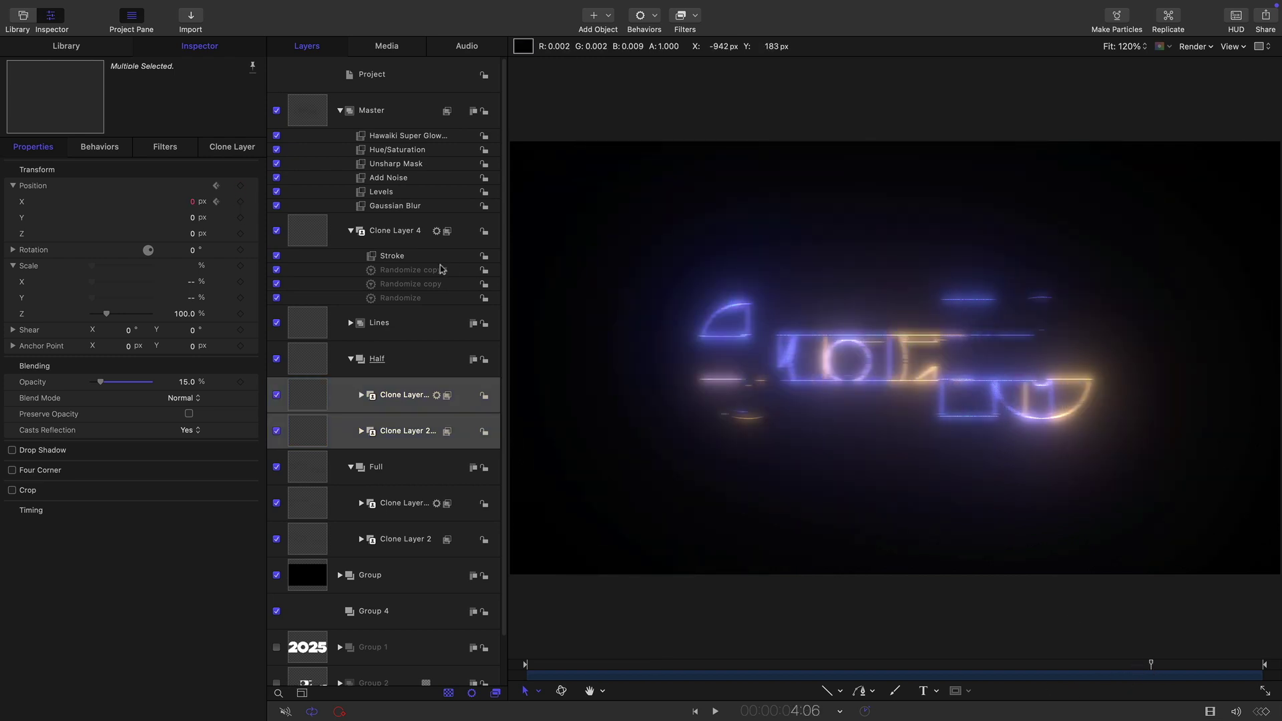
{"action": "left_click", "coordinate": [241, 202]}
At the first frame, move the Half group's Clone Layer 2 copy 2 off-screen horizontally and set copy 1's position X to 1206 px.
{"action": "key", "text": "Home"}
{"action": "left_click", "coordinate": [321, 447]}
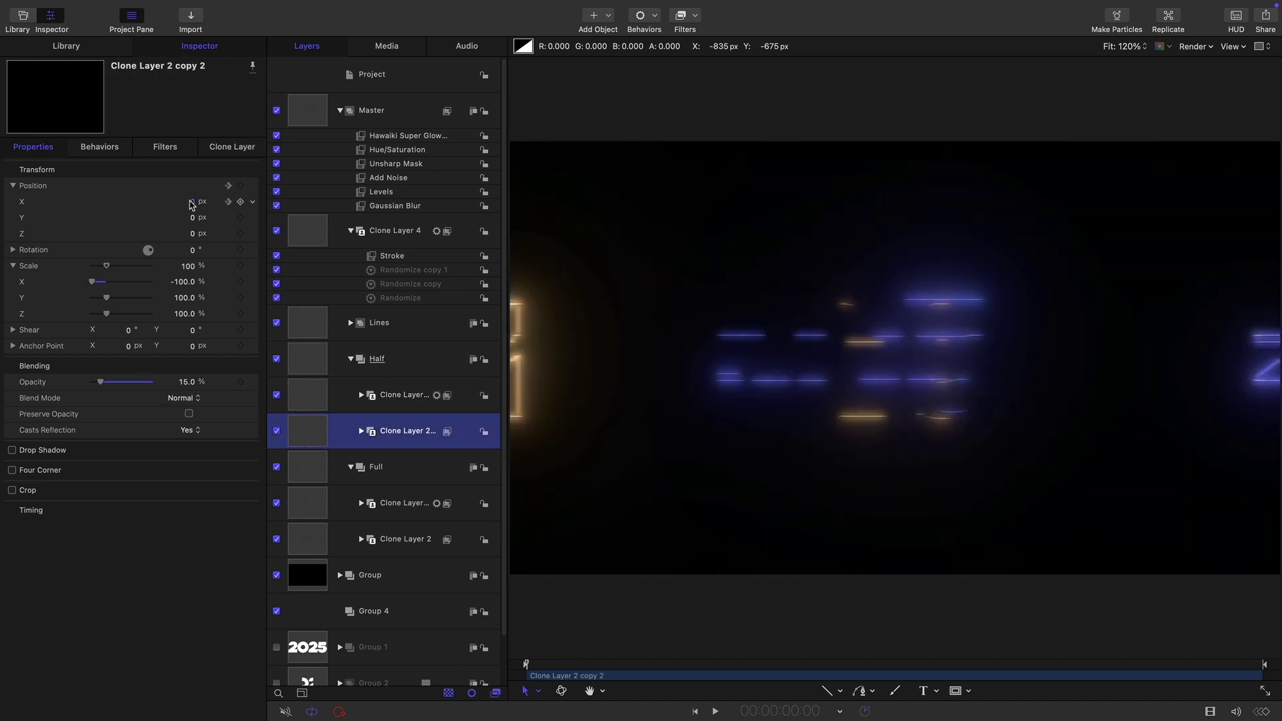
{"action": "mouse_move", "coordinate": [191, 205]}
{"action": "left_mouse_down"}
{"action": "mouse_move", "coordinate": [131, 205]}
{"action": "mouse_move", "coordinate": [200, 202]}
{"action": "left_mouse_up"}
{"action": "left_click", "coordinate": [309, 397]}
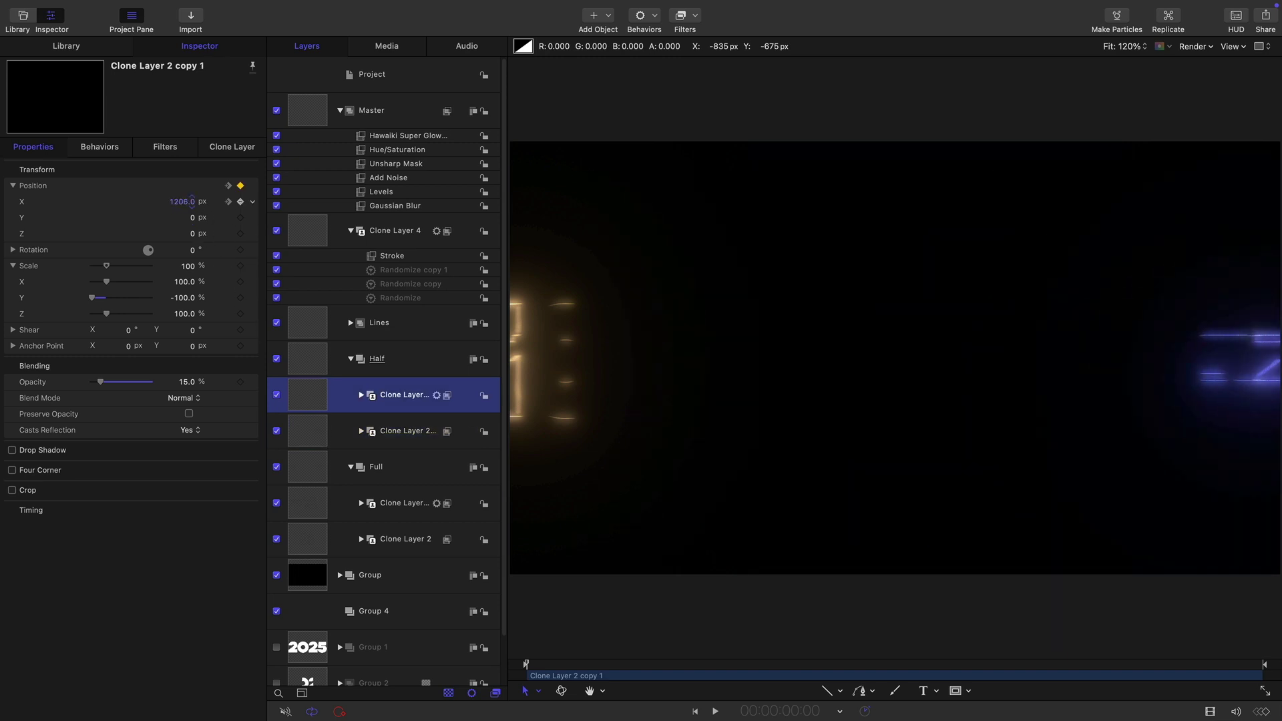
At 4:24, move the Half group's Clone Layer 2 copy 1 off-screen horizontally, set copy 2's position X to about -1267 px, and play back.
{"action": "left_click", "coordinate": [1247, 668]}
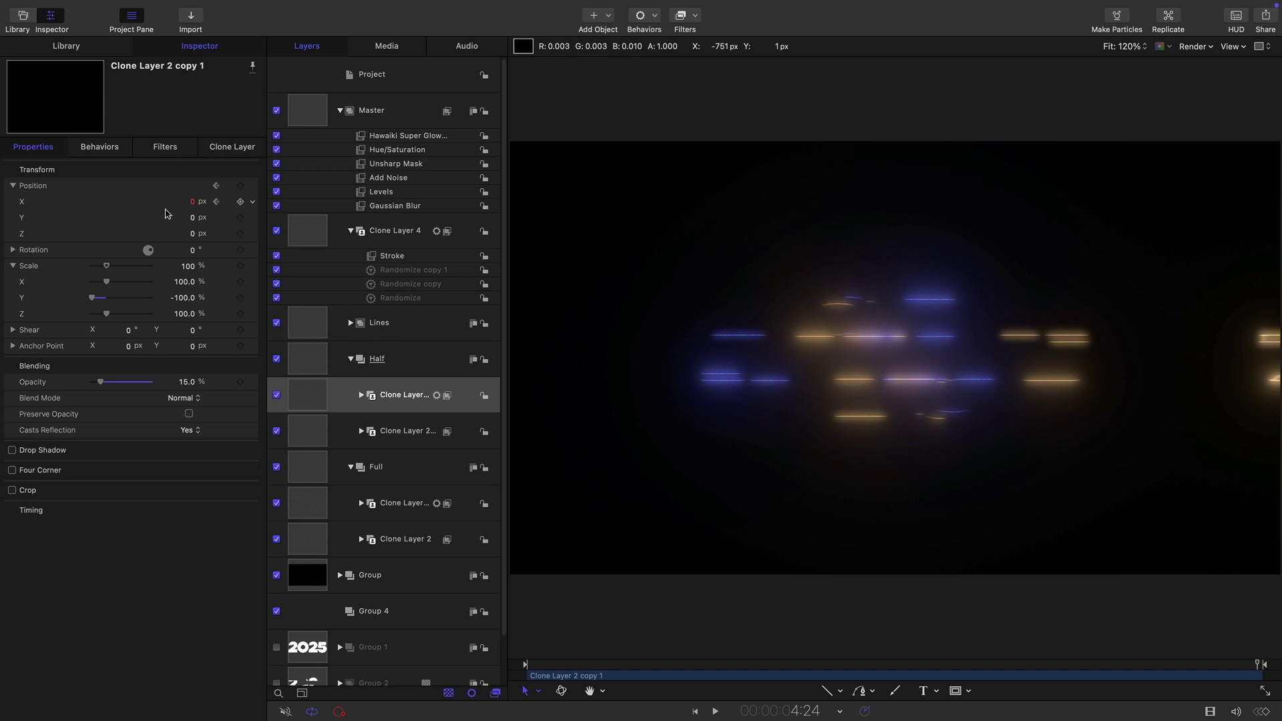
{"action": "left_click_drag", "start_coordinate": [191, 201], "coordinate": [192, 202]}
{"action": "left_click", "coordinate": [321, 439]}
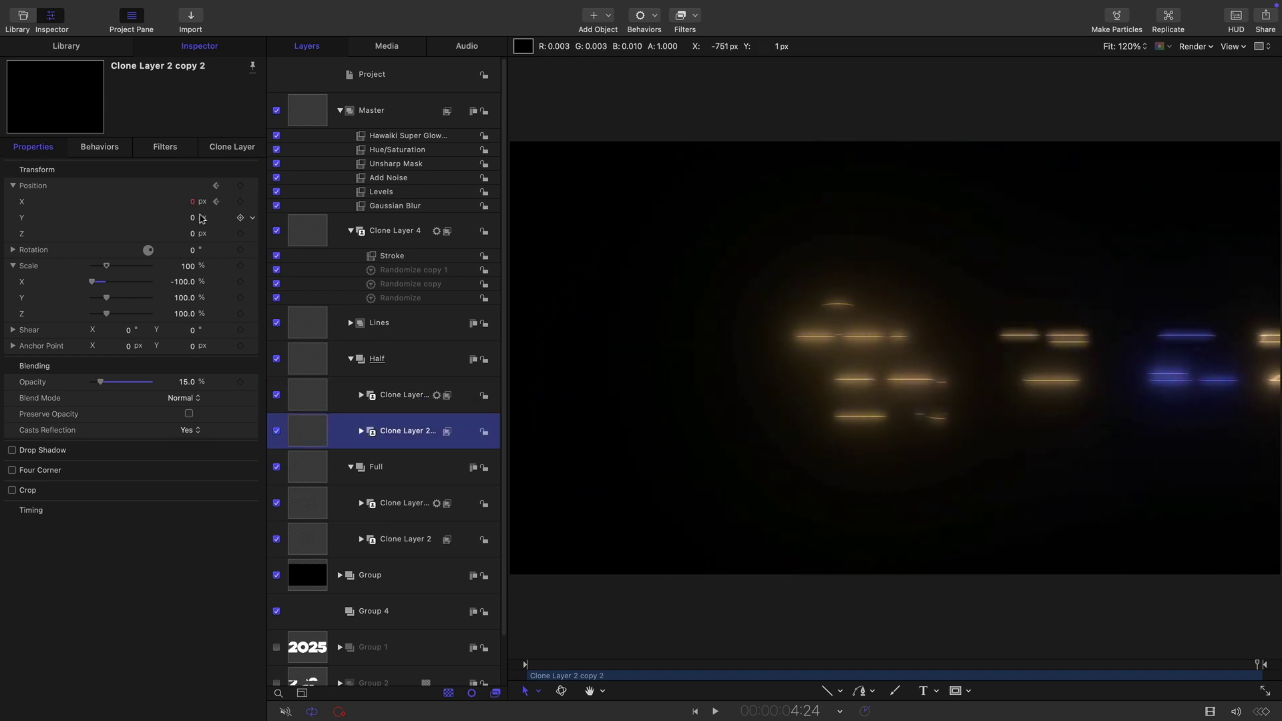
{"action": "left_click_drag", "start_coordinate": [192, 202], "coordinate": [192, 199]}
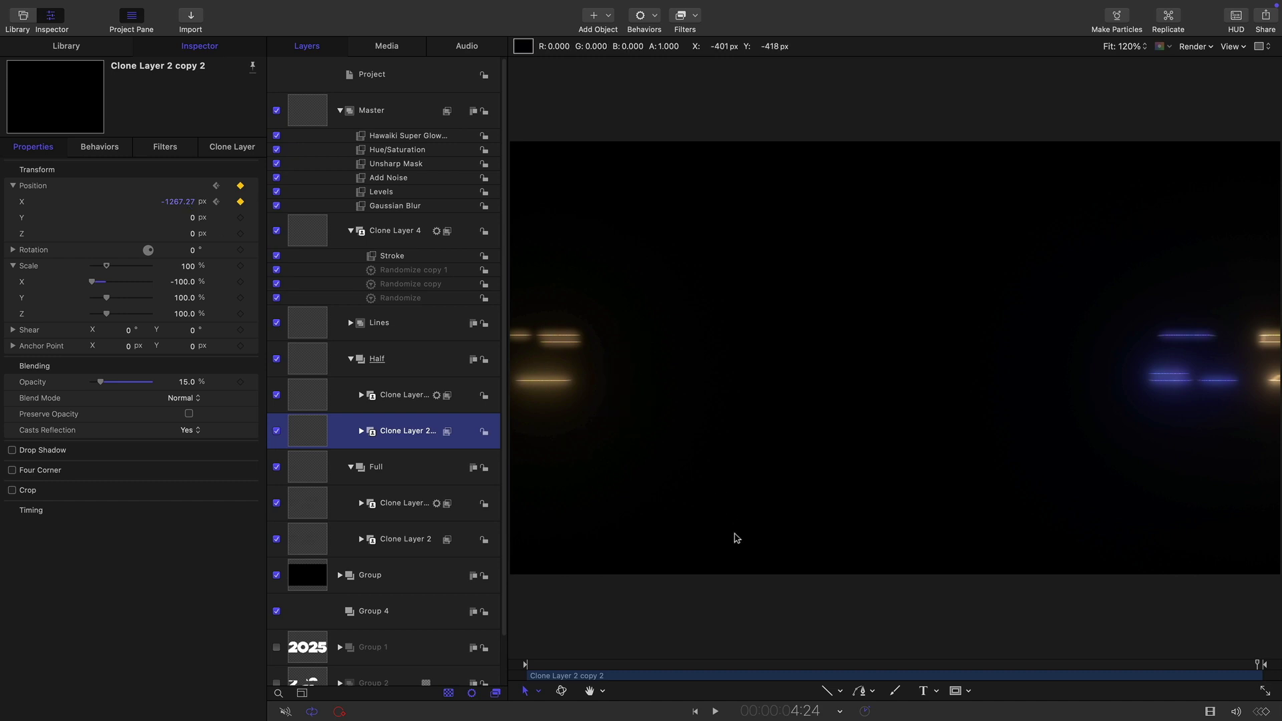
{"action": "left_click", "coordinate": [695, 711]}
{"action": "left_click", "coordinate": [714, 712]}
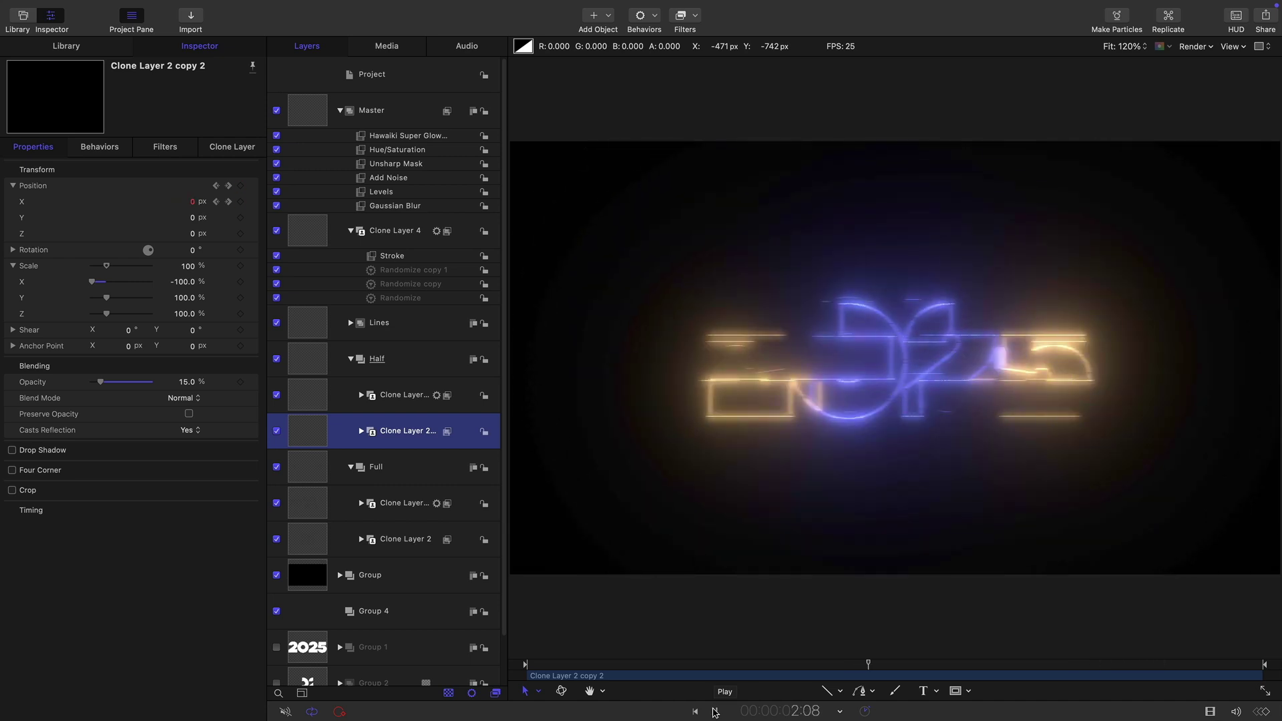
{"action": "left_click", "coordinate": [715, 712]}
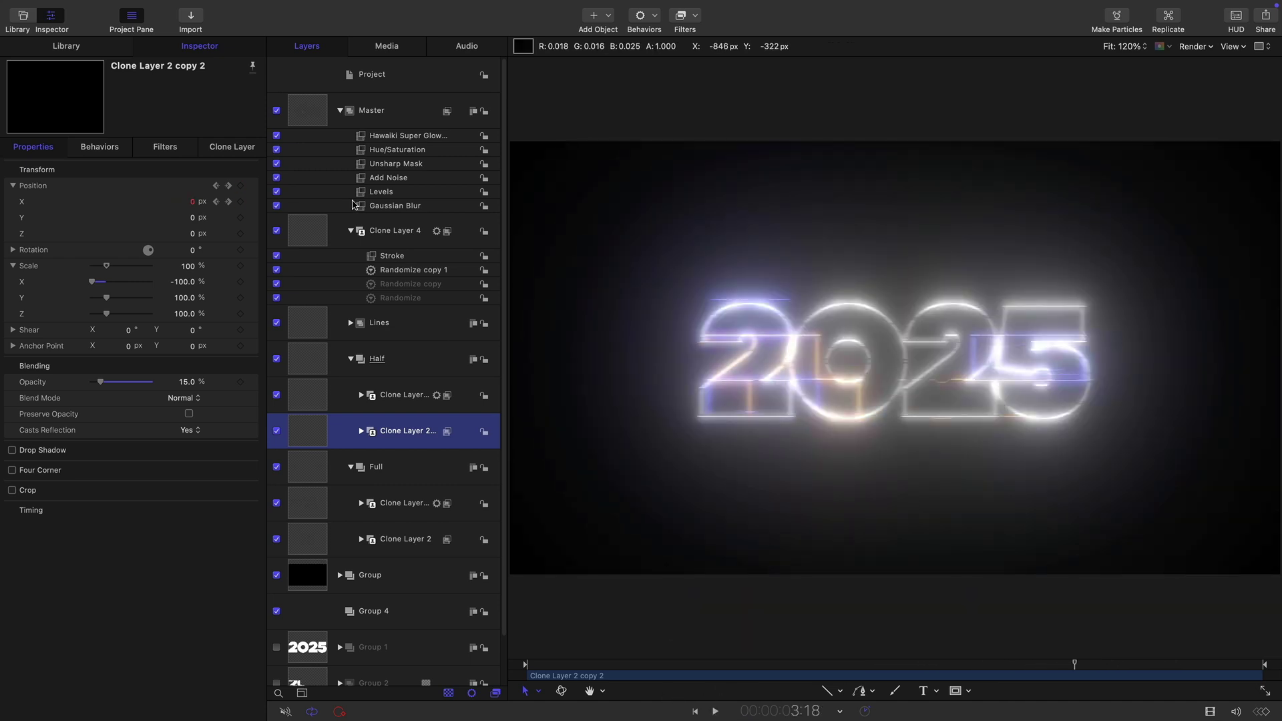
Create a new empty group above Clone Layer 4 inside the Master group.
{"action": "left_click", "coordinate": [311, 235]}
{"action": "mouse_move", "coordinate": [250, 8]}
{"action": "left_click", "coordinate": [184, 7]}
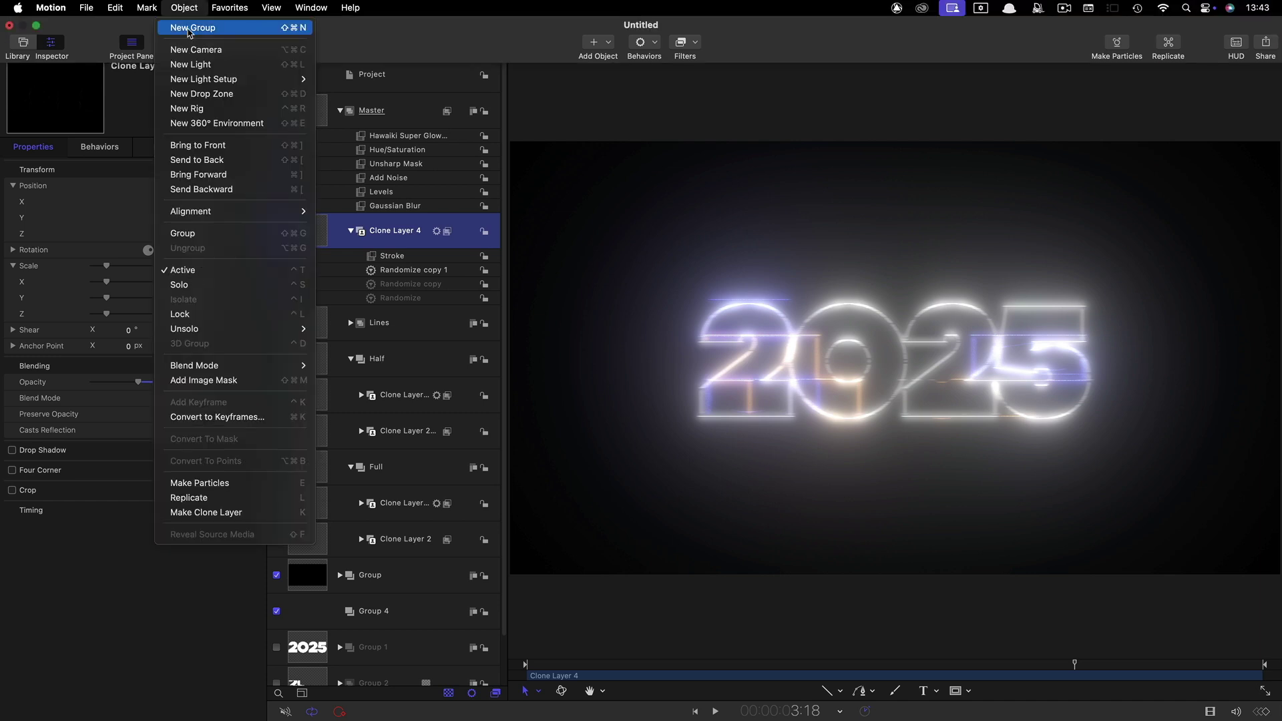
{"action": "left_click", "coordinate": [189, 32]}
Move Clone Layer 4 and the Lines, Half and Full groups together into the empty Group 5.
{"action": "left_click", "coordinate": [350, 267]}
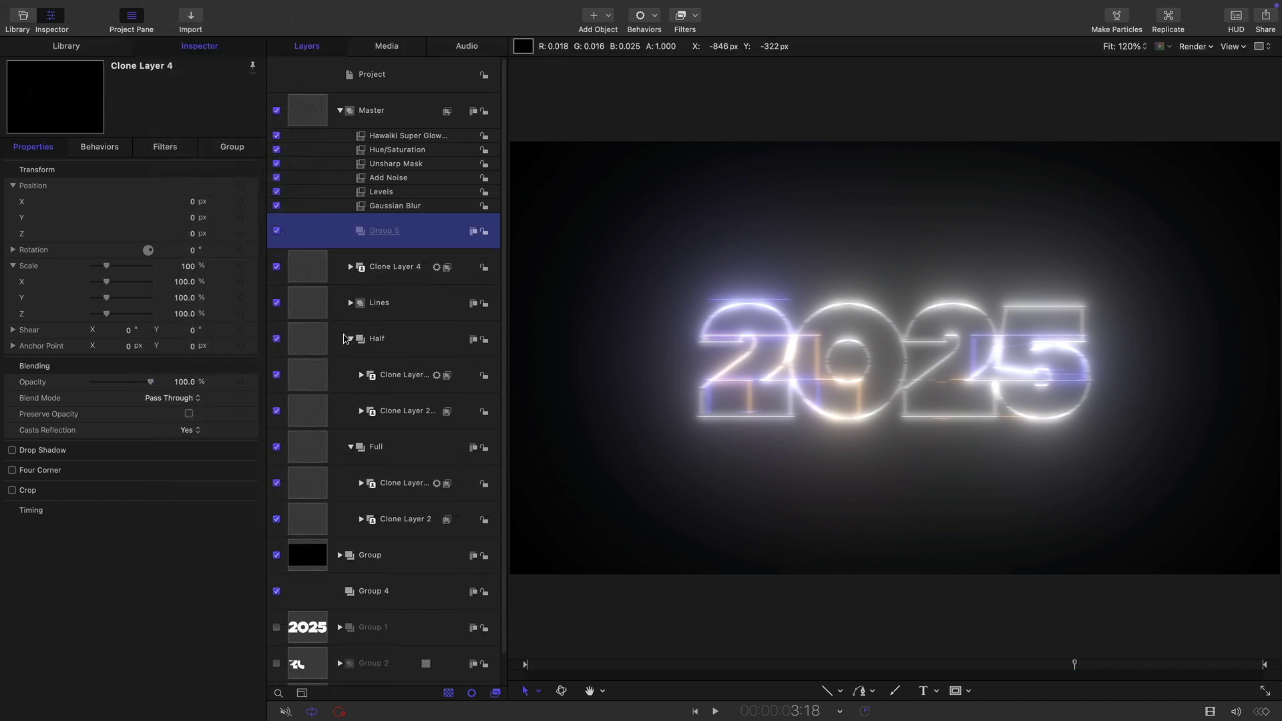
{"action": "left_click", "coordinate": [348, 340]}
{"action": "left_click", "coordinate": [316, 274]}
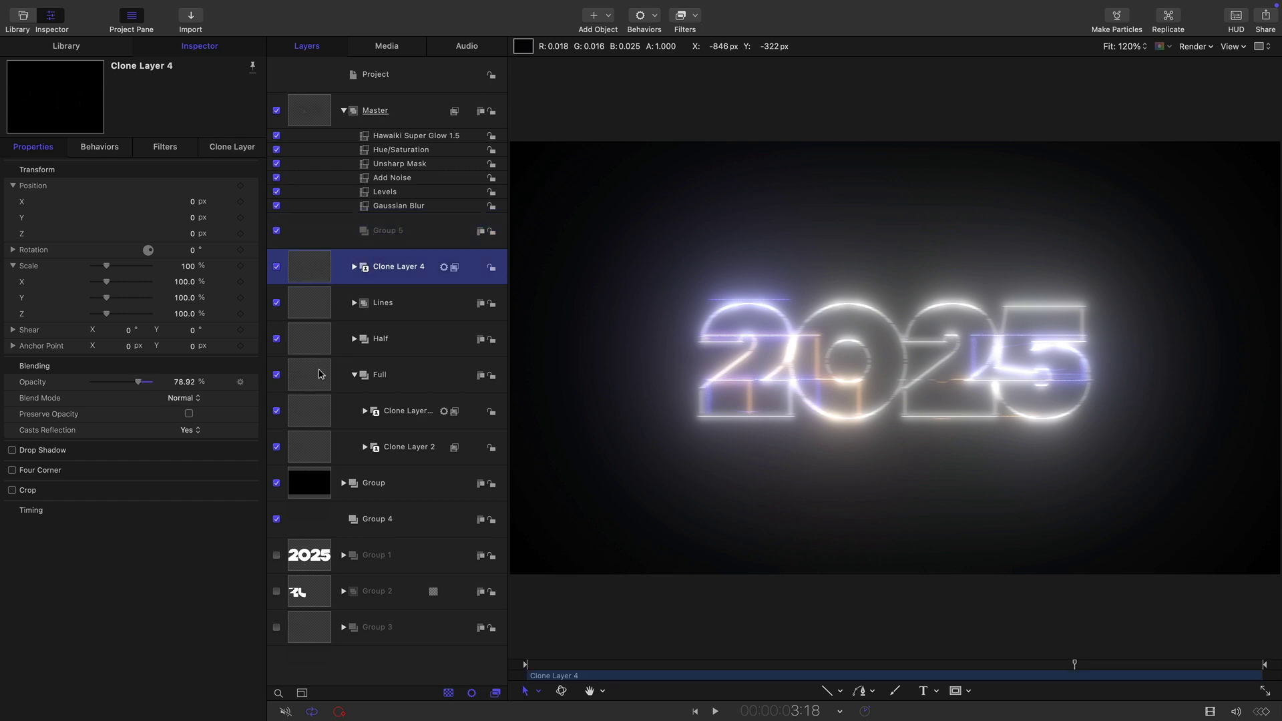
{"action": "left_click", "coordinate": [355, 376]}
{"action": "left_click", "coordinate": [309, 370], "text": "shift"}
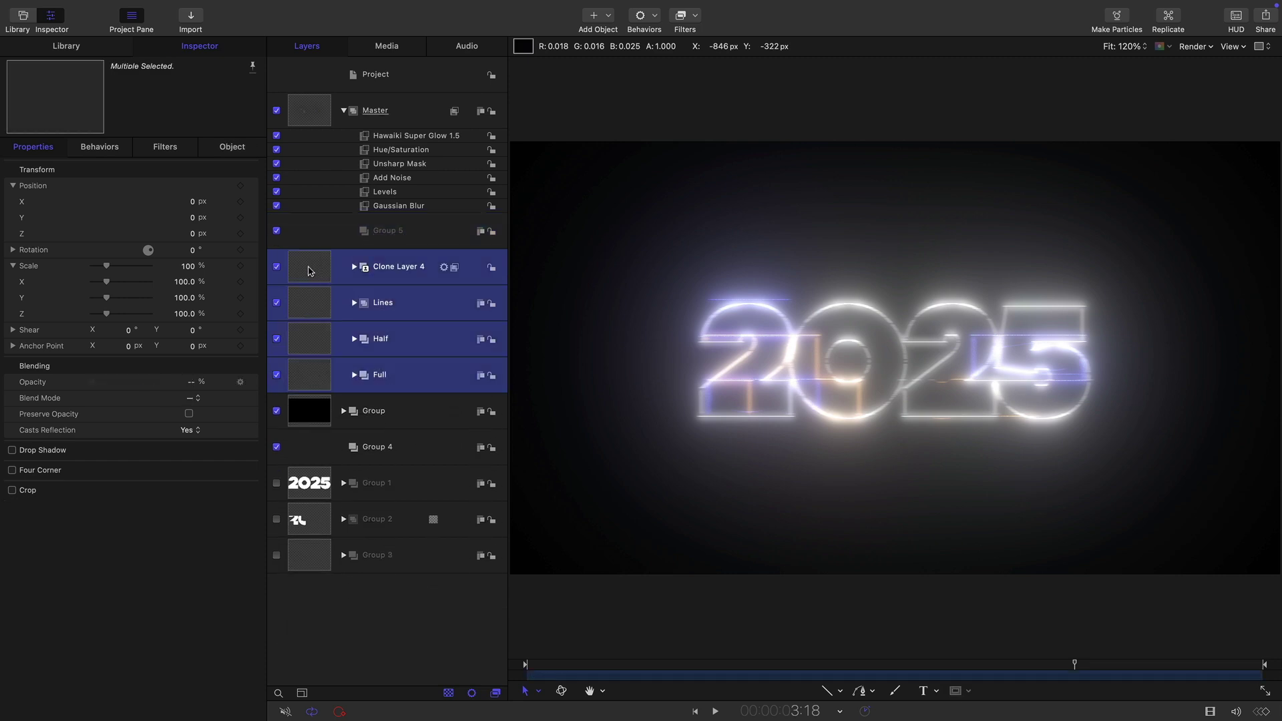
{"action": "left_click_drag", "start_coordinate": [309, 272], "coordinate": [315, 234]}
{"action": "left_click", "coordinate": [316, 235]}
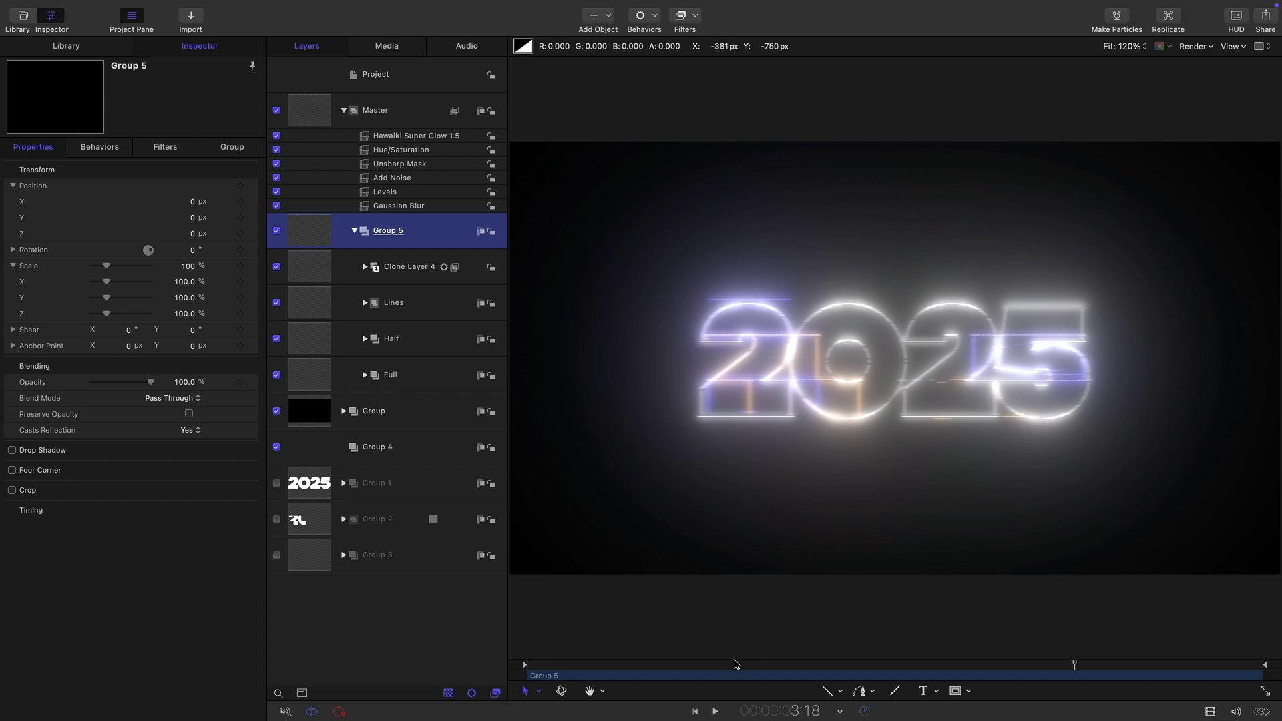
Add a Ramp parameter behavior to Group 5's position Z, starting from the first frame.
{"action": "left_click_drag", "start_coordinate": [737, 664], "coordinate": [448, 646]}
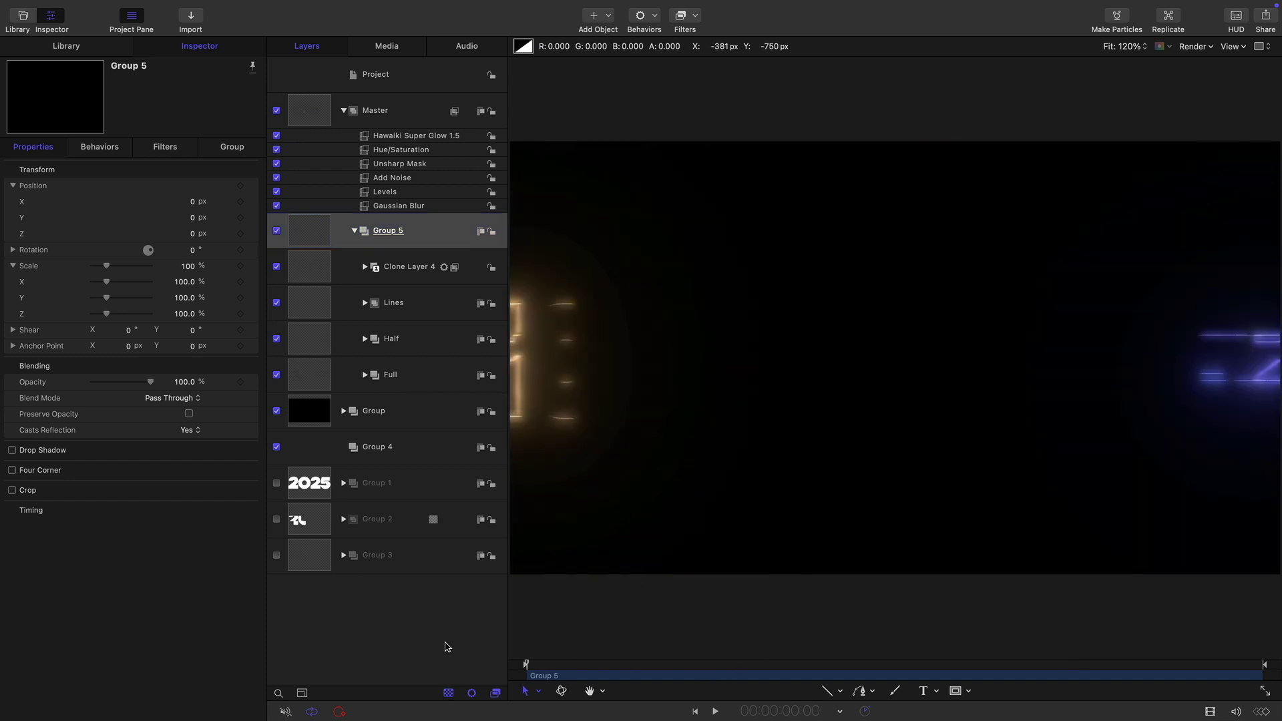
{"action": "left_click", "coordinate": [253, 234]}
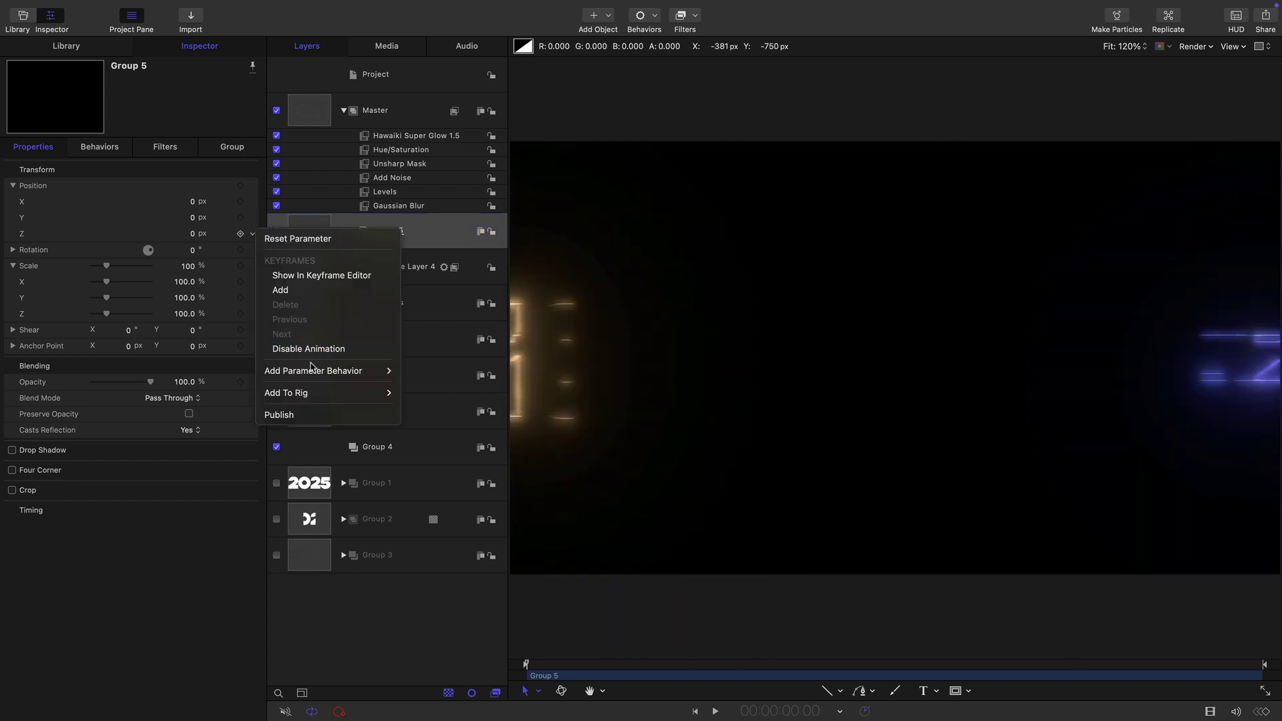
{"action": "mouse_move", "coordinate": [313, 368]}
{"action": "left_click", "coordinate": [436, 532]}
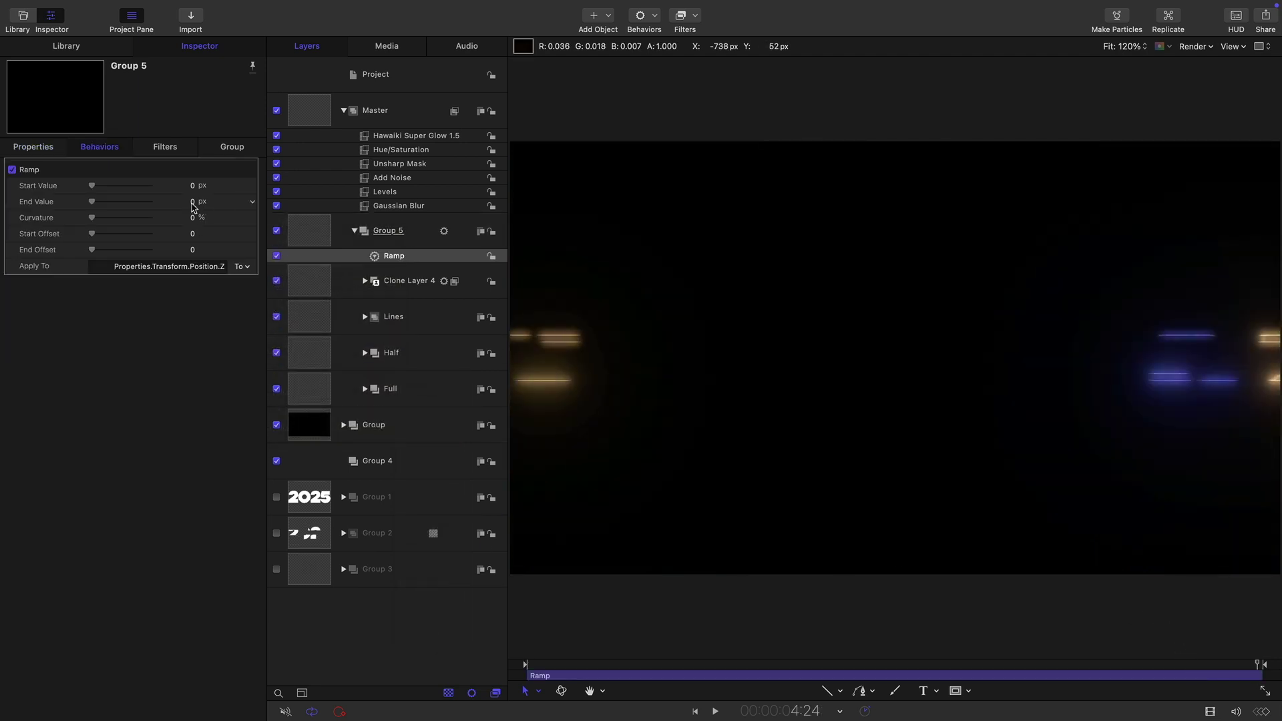
Set the Ramp's End Value to 250 px and play the animation to check the forward drift.
{"action": "left_click_drag", "start_coordinate": [193, 202], "coordinate": [192, 202]}
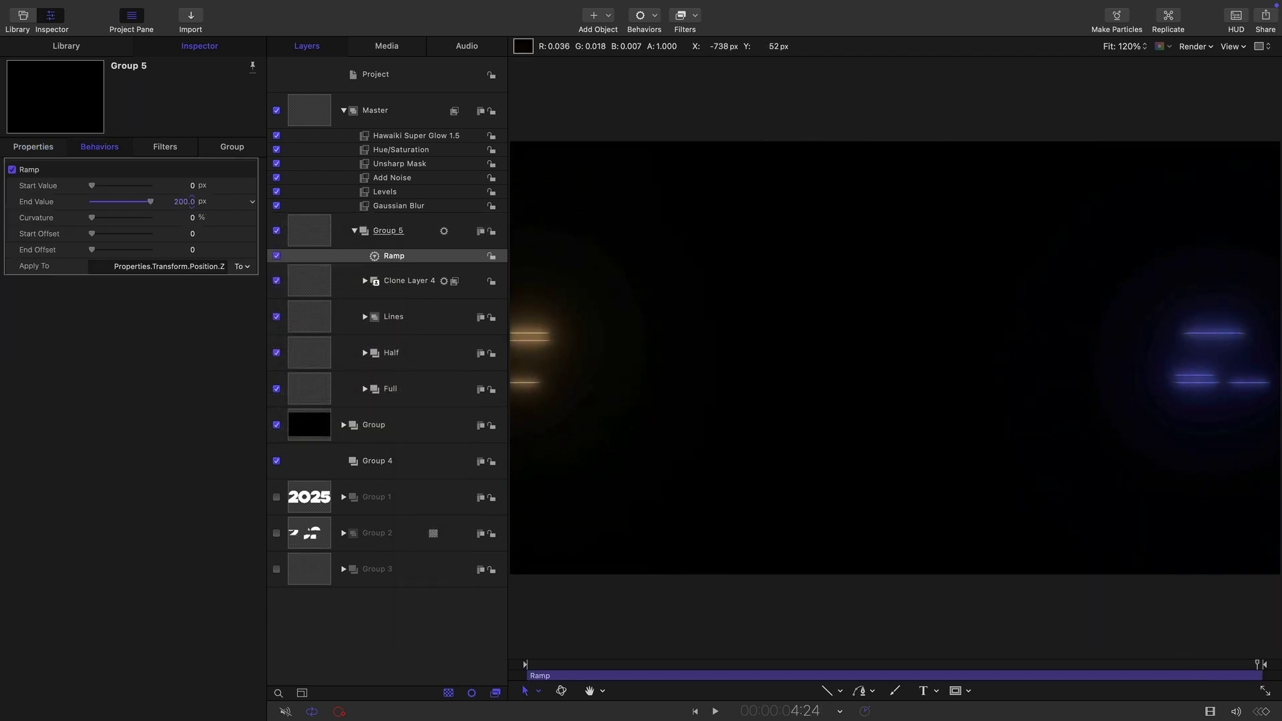
{"action": "left_click", "coordinate": [182, 201]}
{"action": "type", "text": "250"}
{"action": "key", "text": "Return"}
{"action": "left_click", "coordinate": [715, 712]}
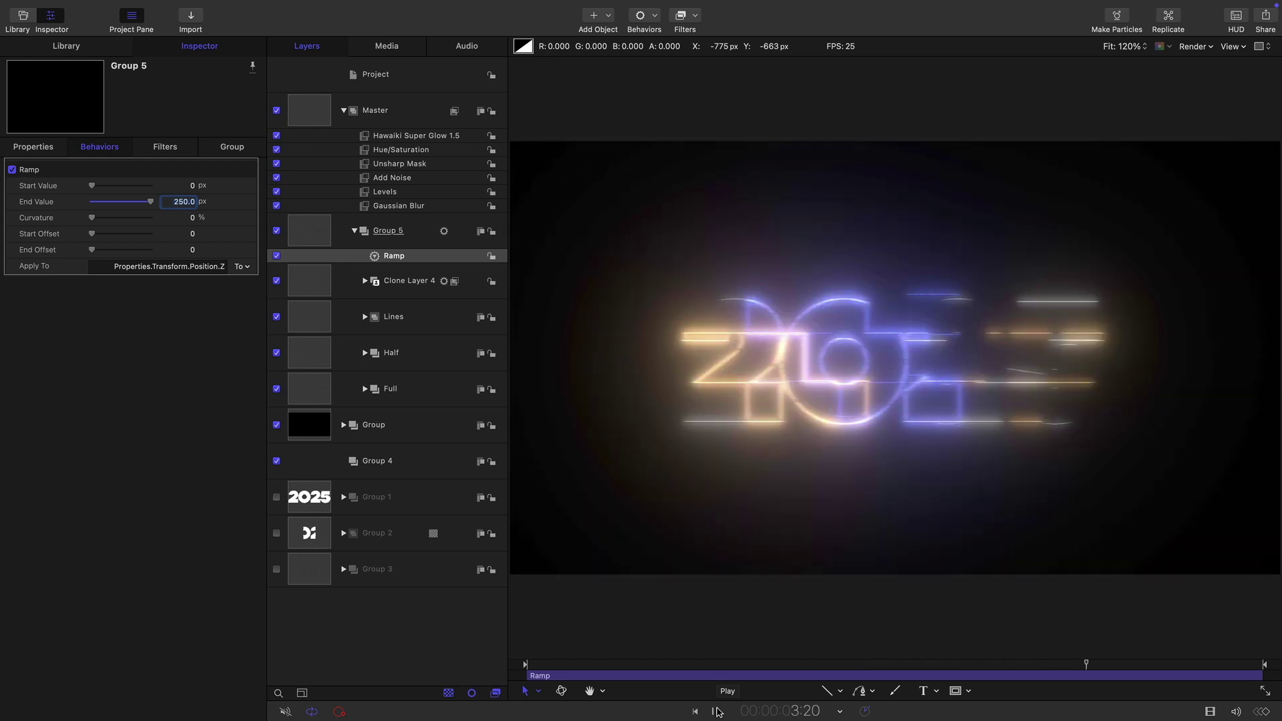
{"action": "left_click", "coordinate": [716, 712]}
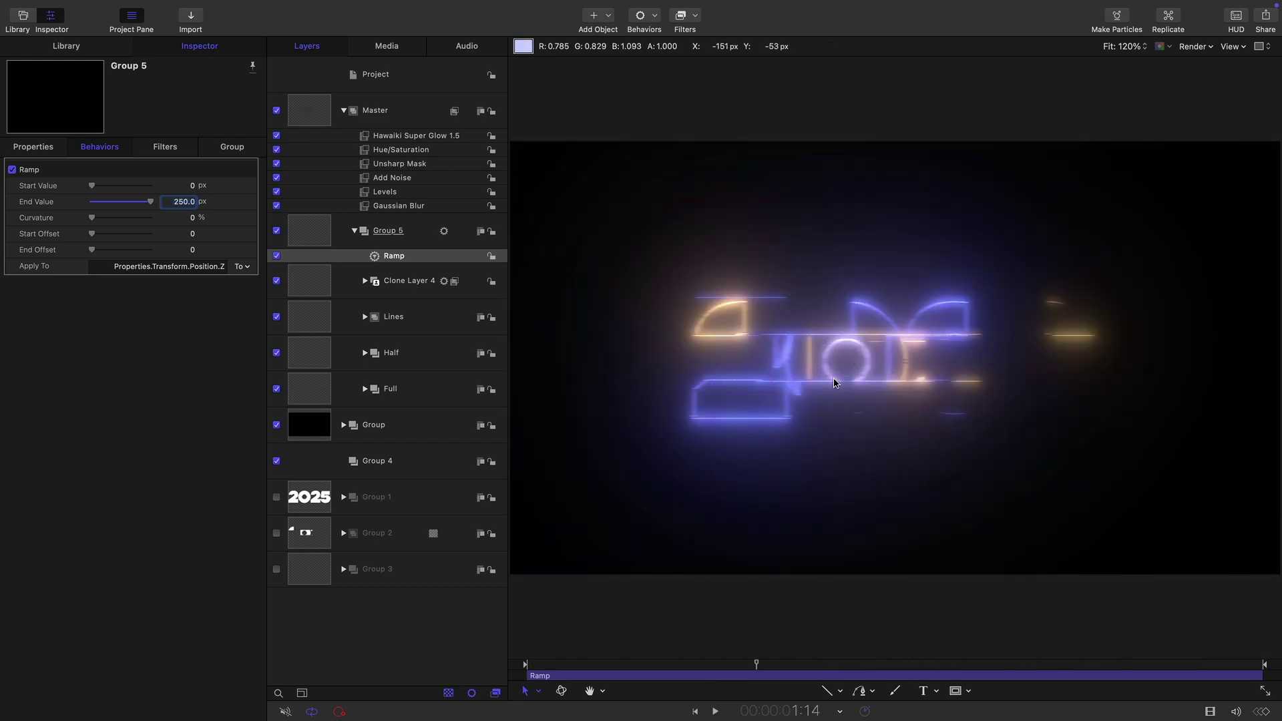
Set the baseline of the 2025 text in Group 1 to -137 and check the result near the animation's start.
{"action": "left_click", "coordinate": [343, 497]}
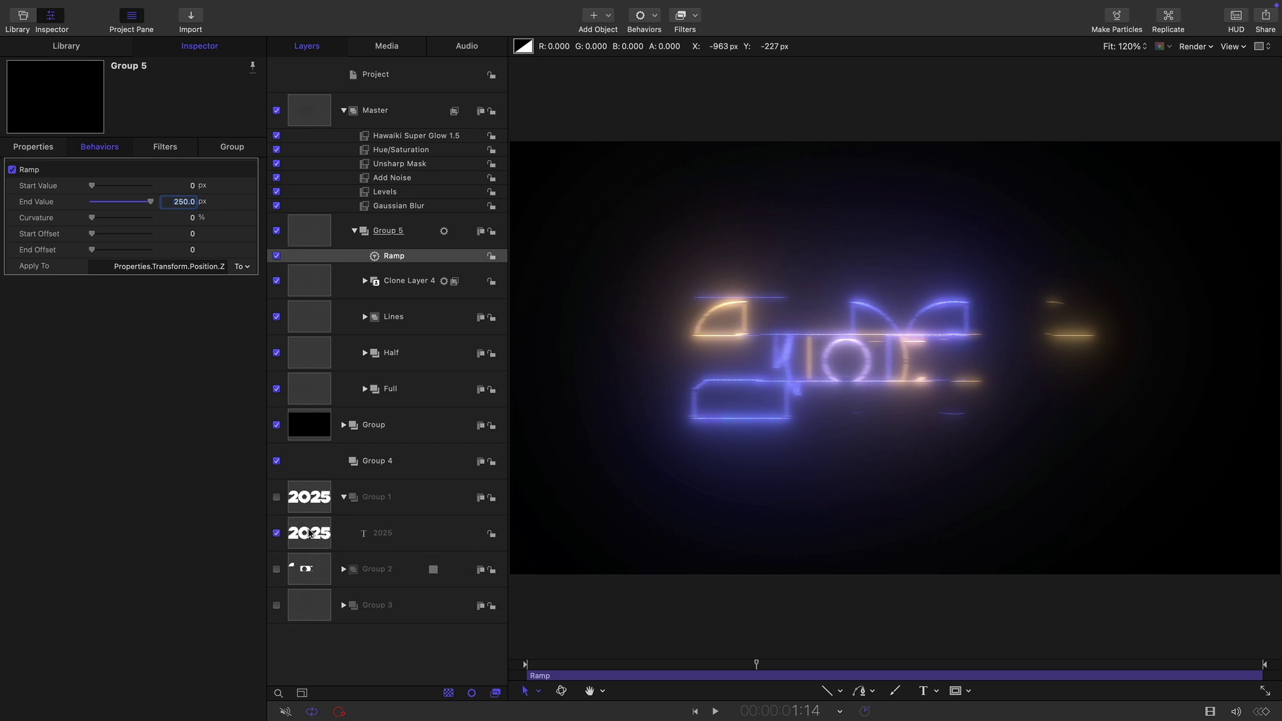
{"action": "left_click", "coordinate": [310, 532]}
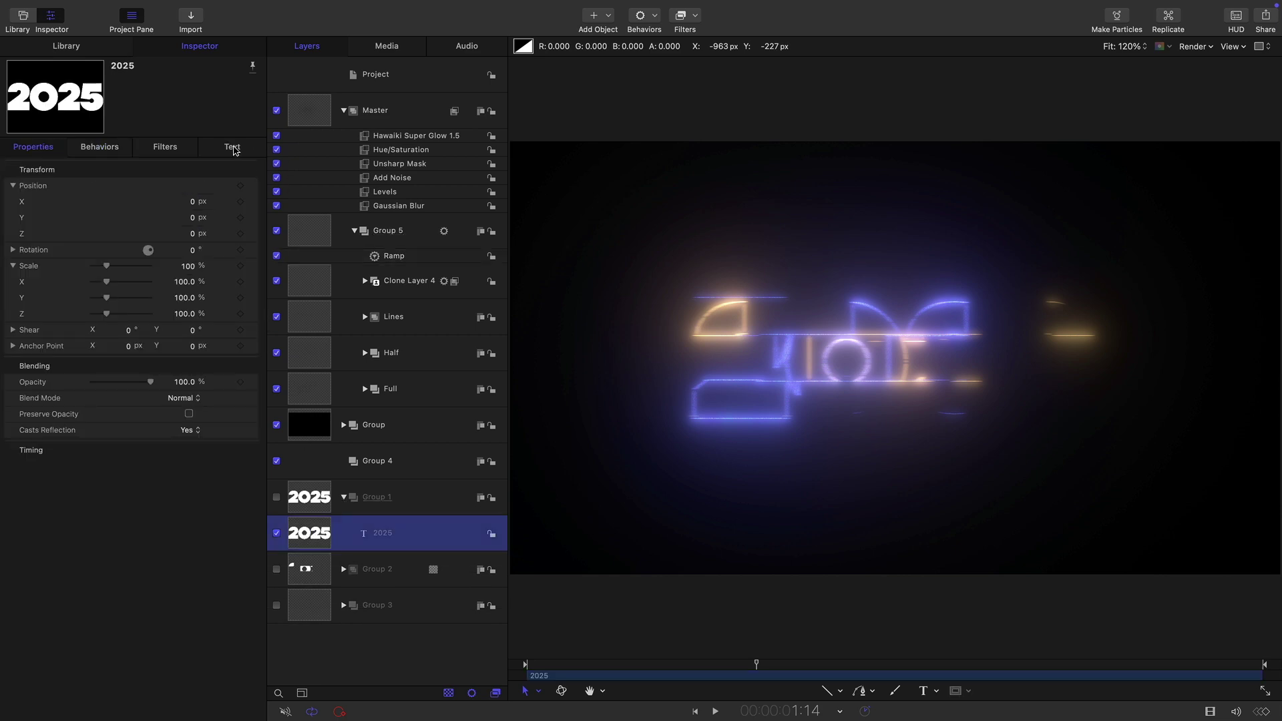
{"action": "left_click", "coordinate": [234, 148]}
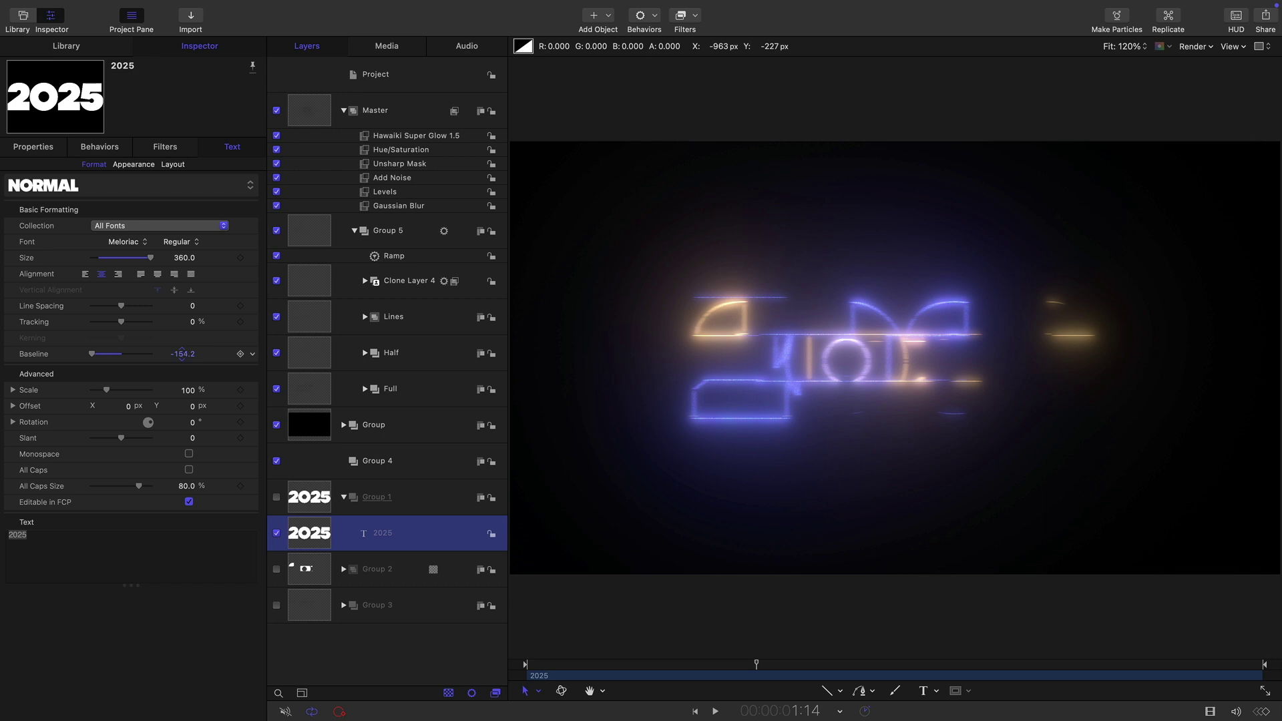
{"action": "left_click", "coordinate": [181, 354]}
{"action": "type", "text": "-137"}
{"action": "key", "text": "Return"}
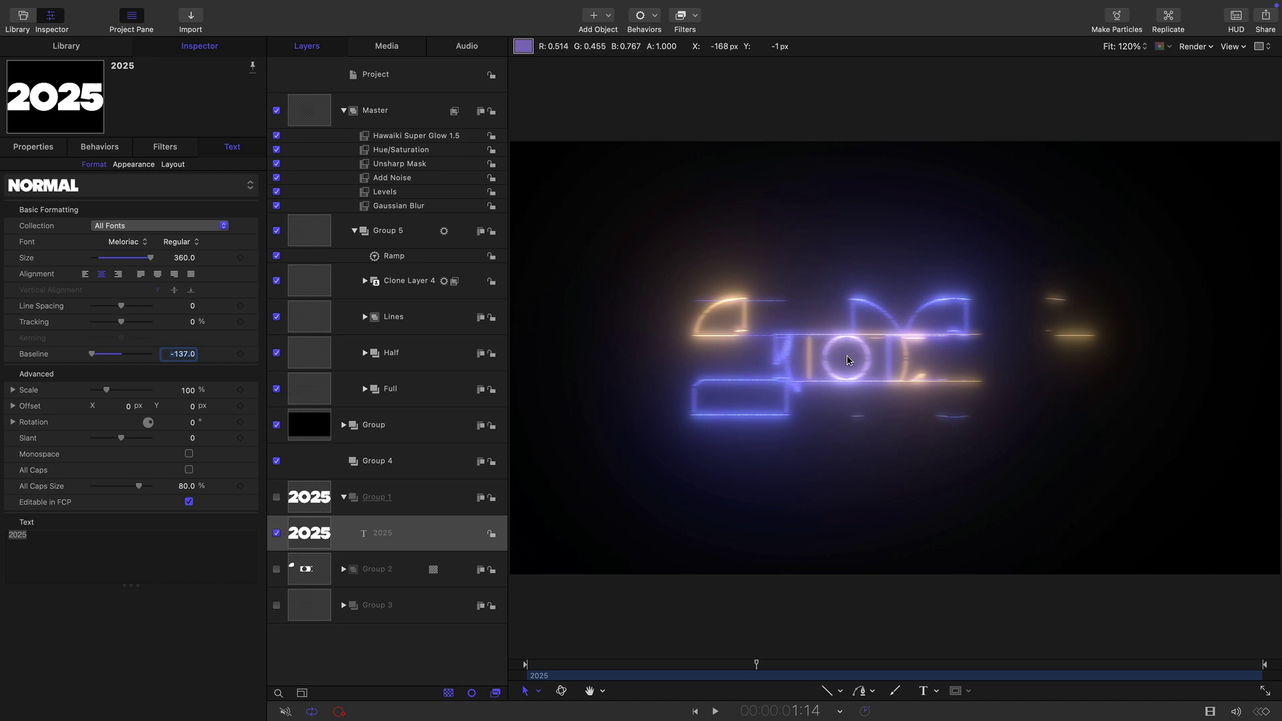
{"action": "left_click_drag", "start_coordinate": [756, 665], "coordinate": [615, 686]}
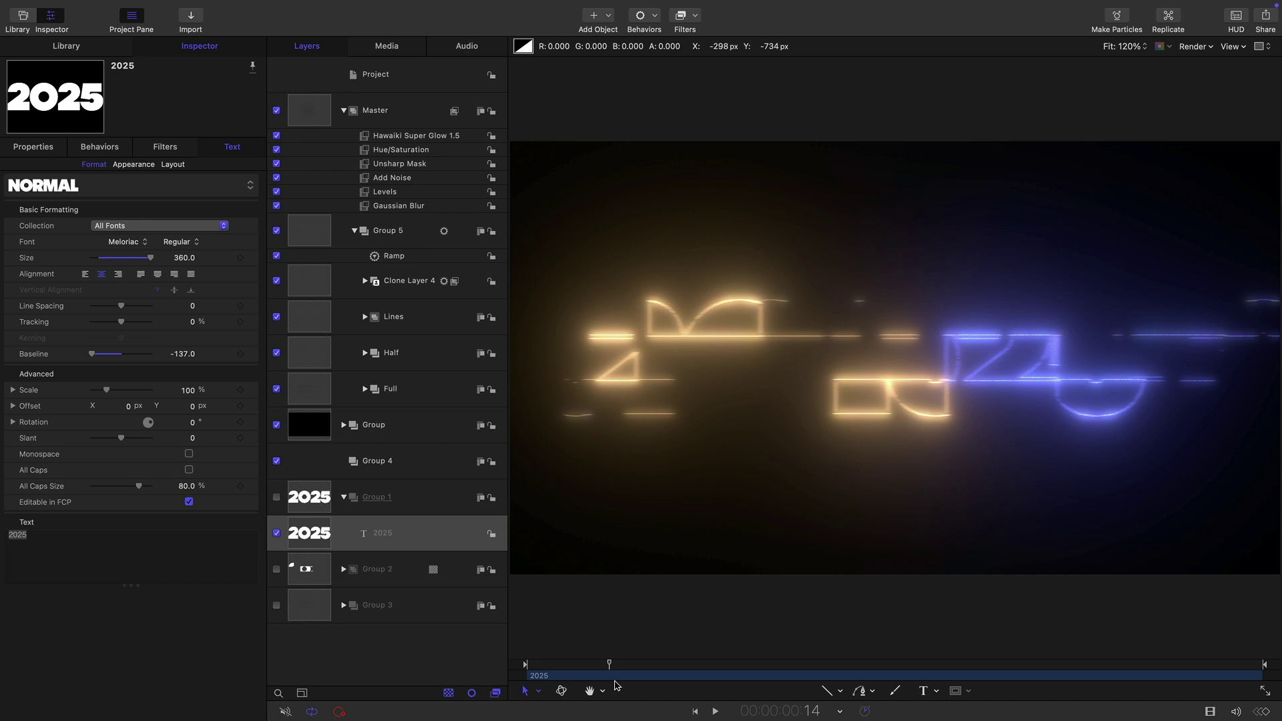